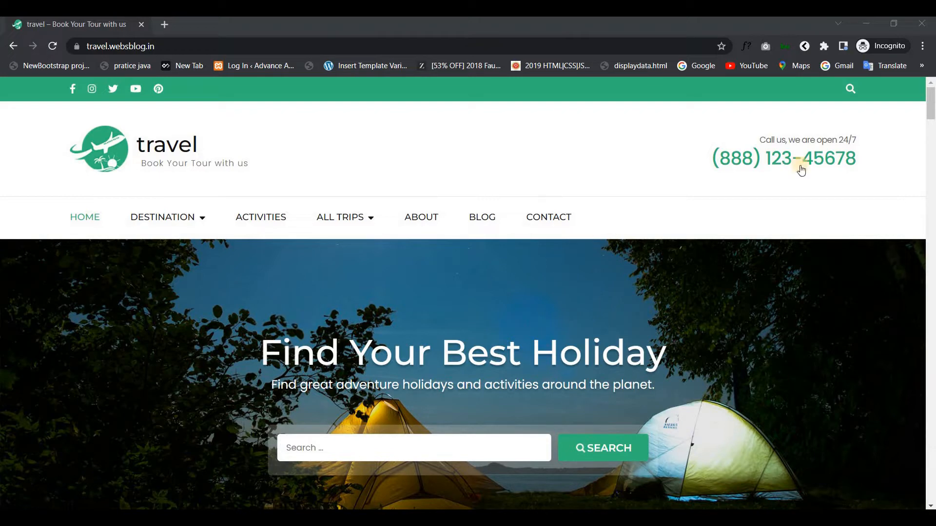
# Look over the travel website's home page from its header down to the footer.
pyautogui.moveTo(932, 105); pyautogui.dragTo(932, 446)
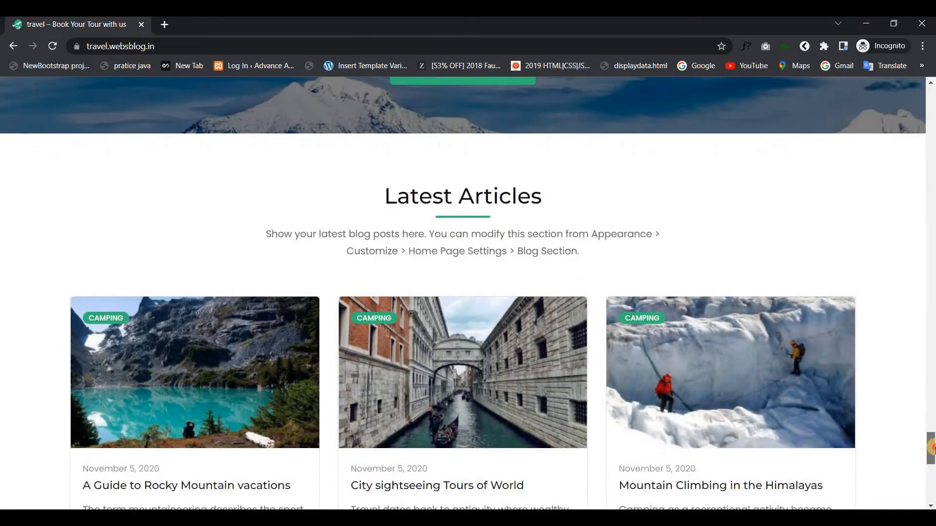
pyautogui.moveTo(931, 457); pyautogui.dragTo(932, 488)
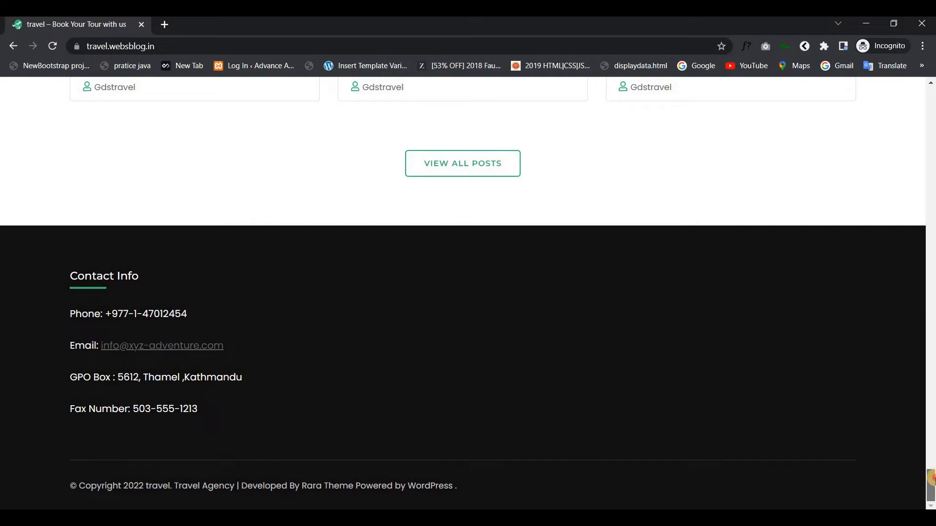
pyautogui.moveTo(935, 478); pyautogui.dragTo(933, 141)
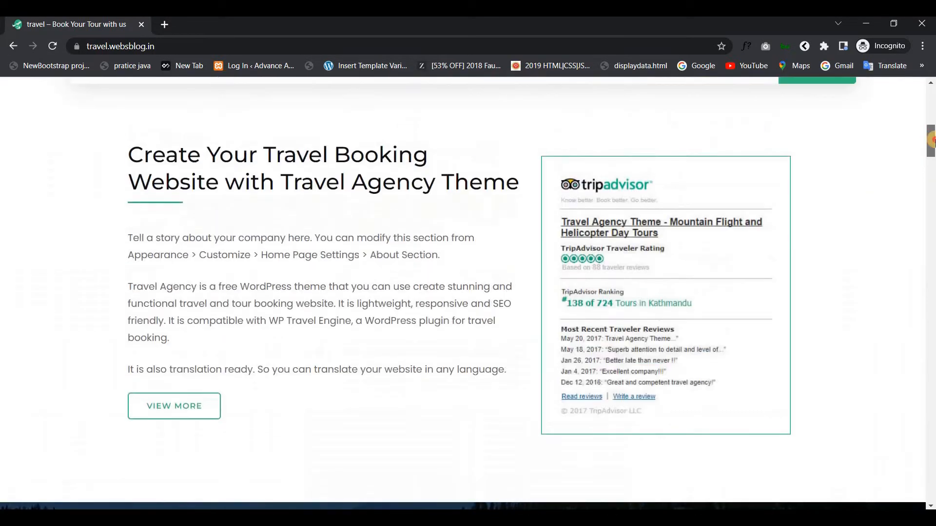
pyautogui.moveTo(932, 93); pyautogui.dragTo(932, 81)
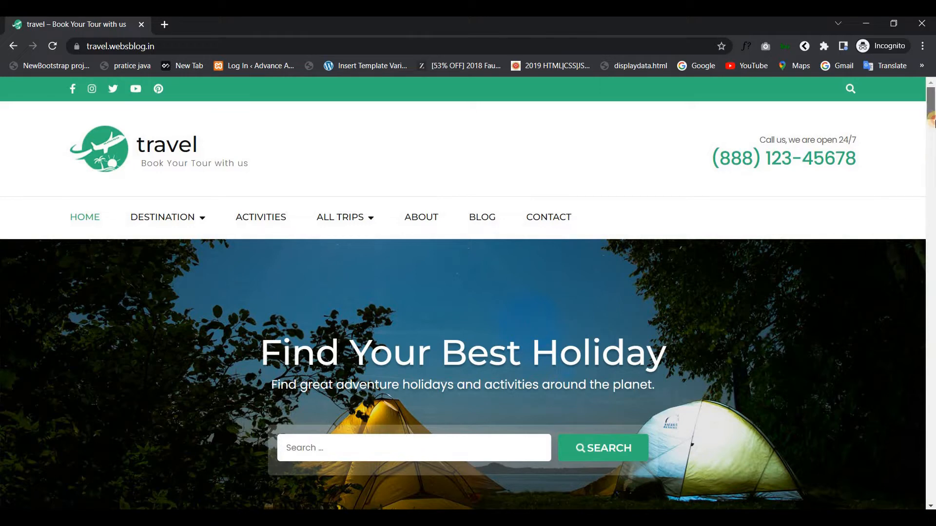
# Examine the banner's keyword search and the Destination, Activities, Duration and Budget options of the trip search.
pyautogui.scroll(-3, 931, 110)
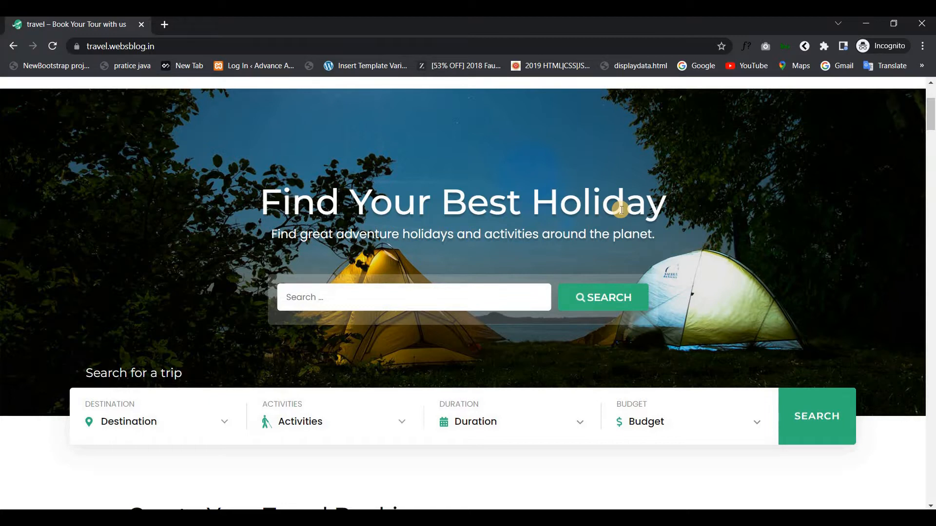
pyautogui.click(414, 293)
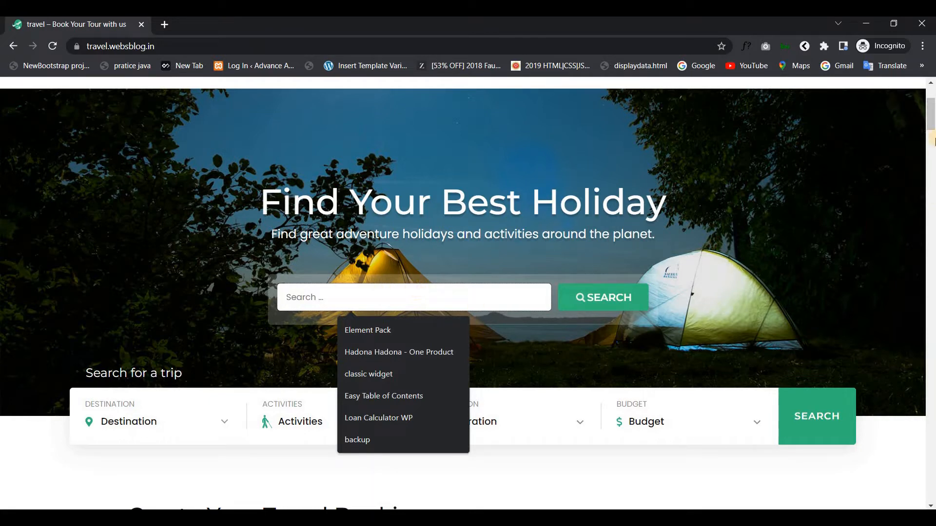
pyautogui.moveTo(932, 112); pyautogui.dragTo(932, 128)
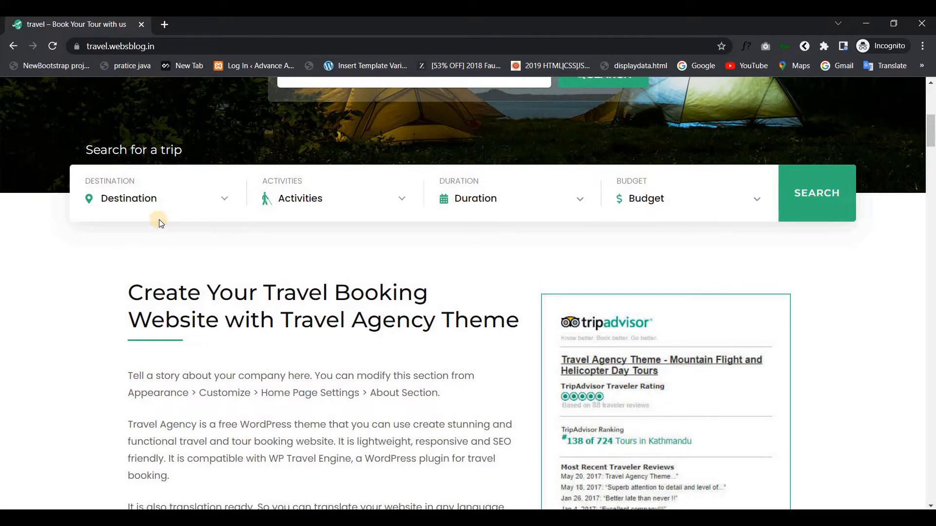
pyautogui.click(169, 202)
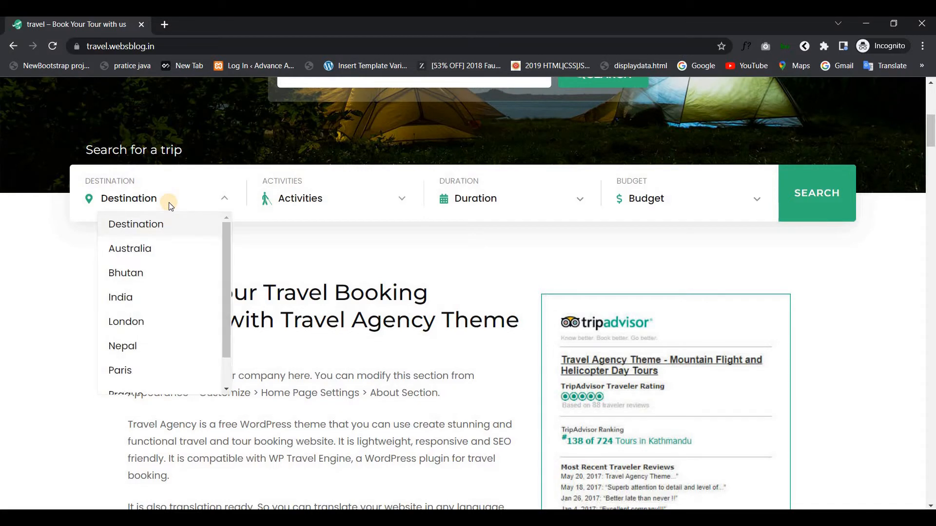
pyautogui.scroll(-1, 142, 282)
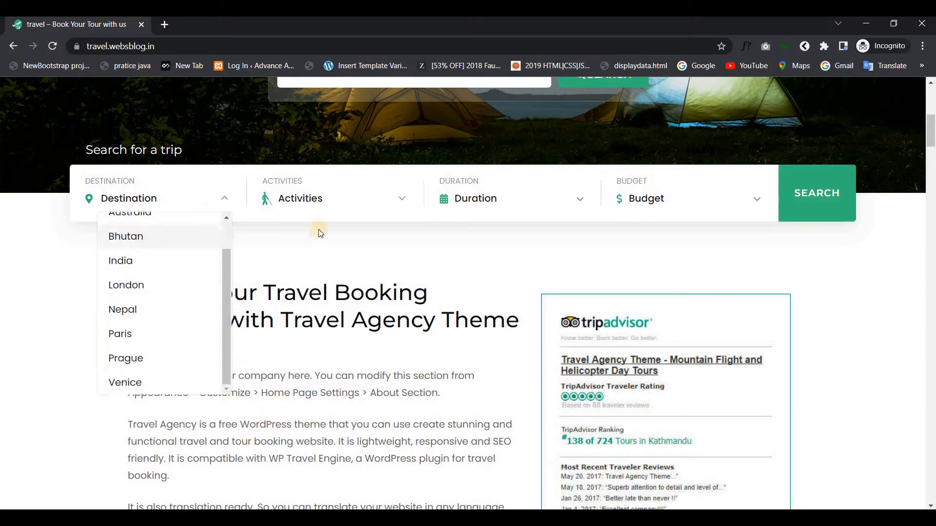
pyautogui.click(321, 196)
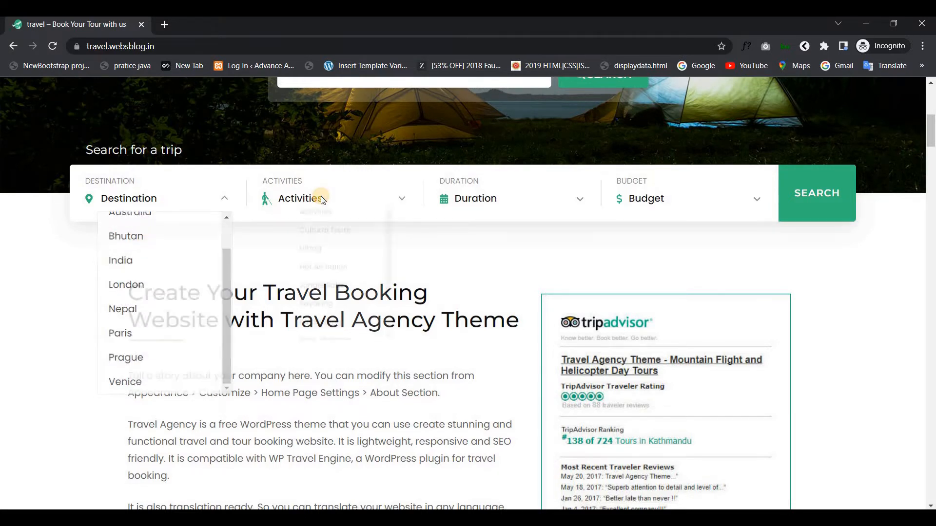
pyautogui.click(500, 202)
pyautogui.click(652, 199)
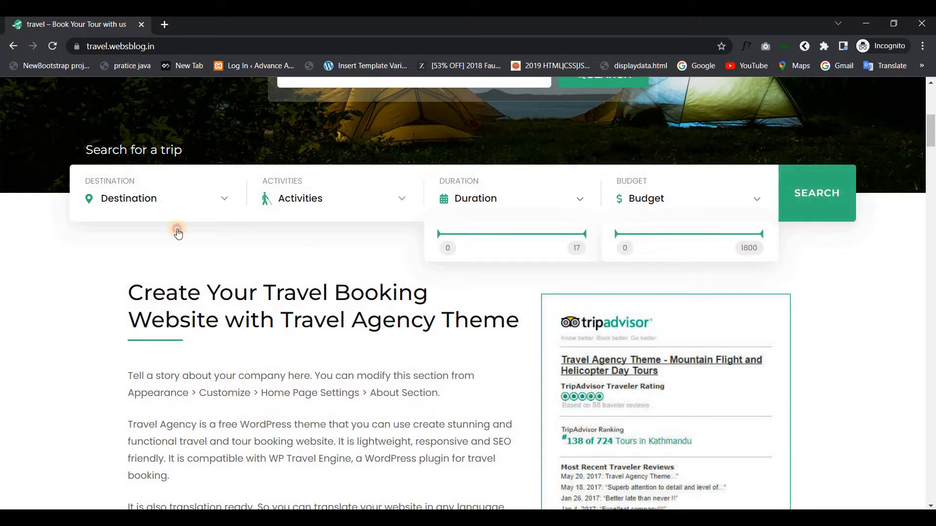
# Search for trips with destination London, activity Hiking and a minimum duration of 9.
pyautogui.click(176, 205)
pyautogui.click(136, 290)
pyautogui.click(290, 207)
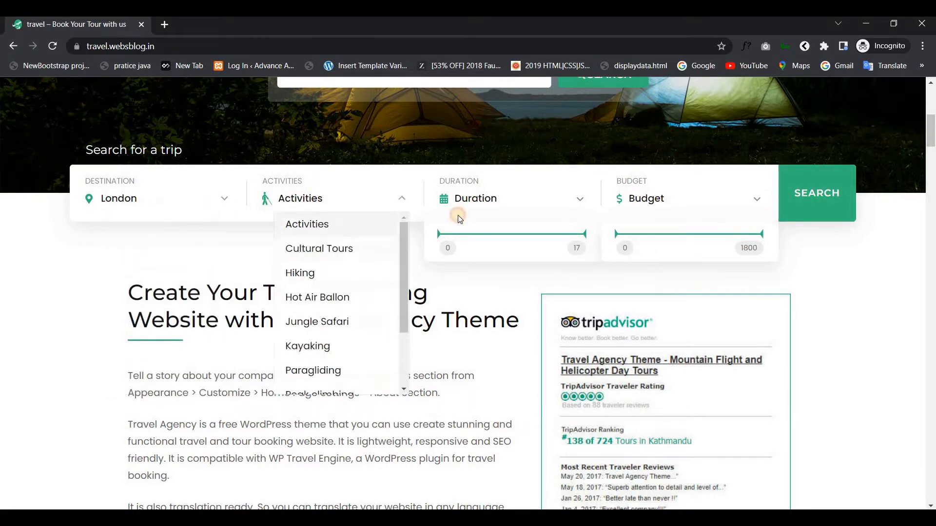
pyautogui.click(300, 274)
pyautogui.moveTo(439, 235); pyautogui.dragTo(464, 233)
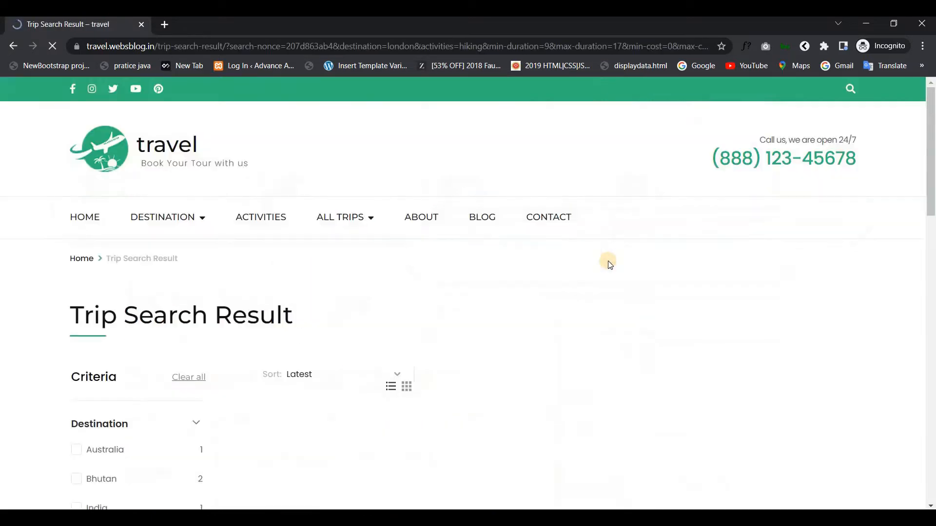
# Review the trip search results page with its filter criteria and return to the home page.
pyautogui.scroll(-3, 408, 258)
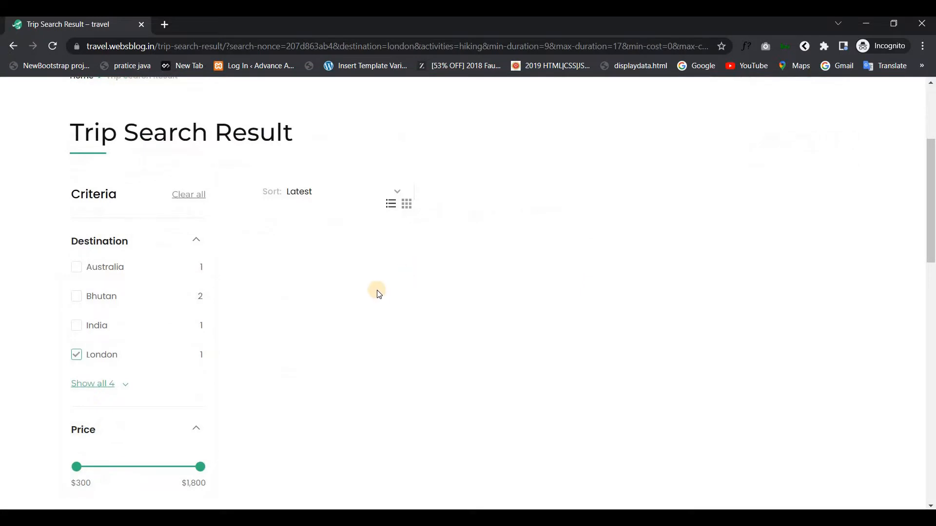
pyautogui.scroll(-1, 281, 299)
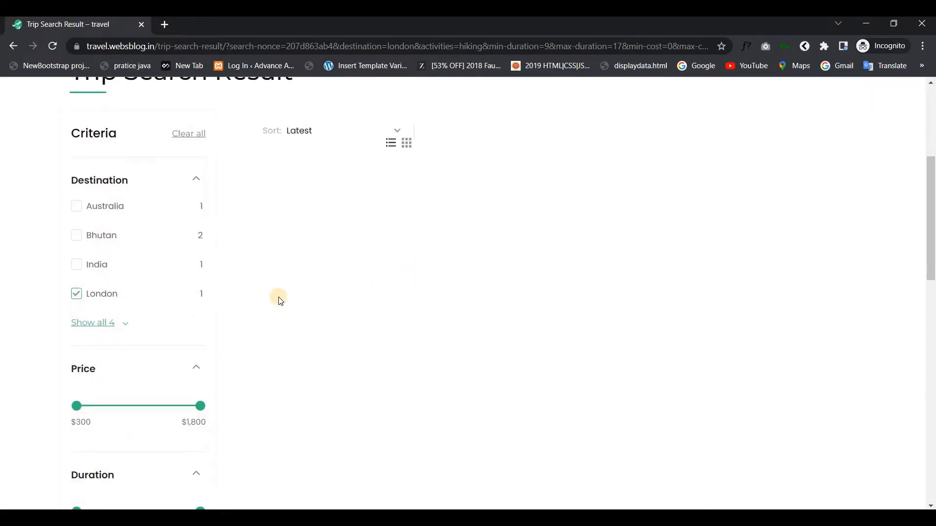
pyautogui.scroll(4, 215, 229)
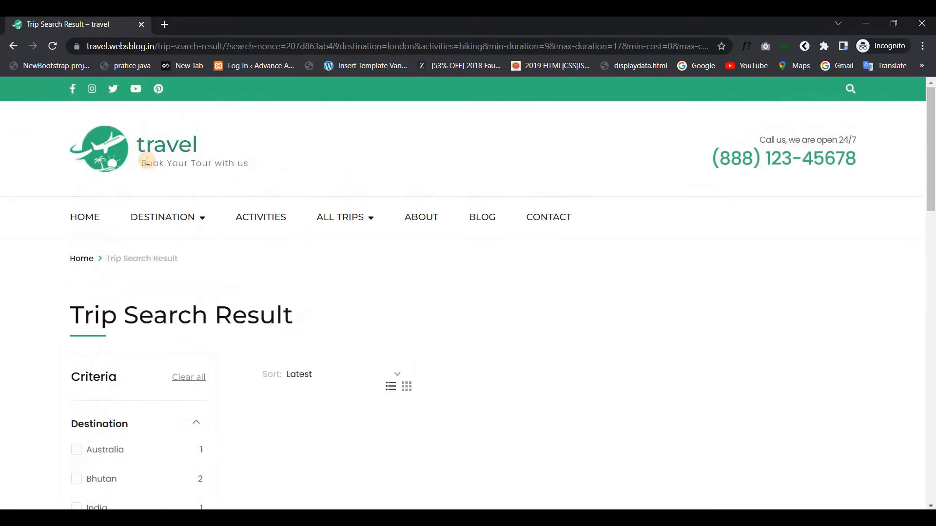
pyautogui.click(107, 171)
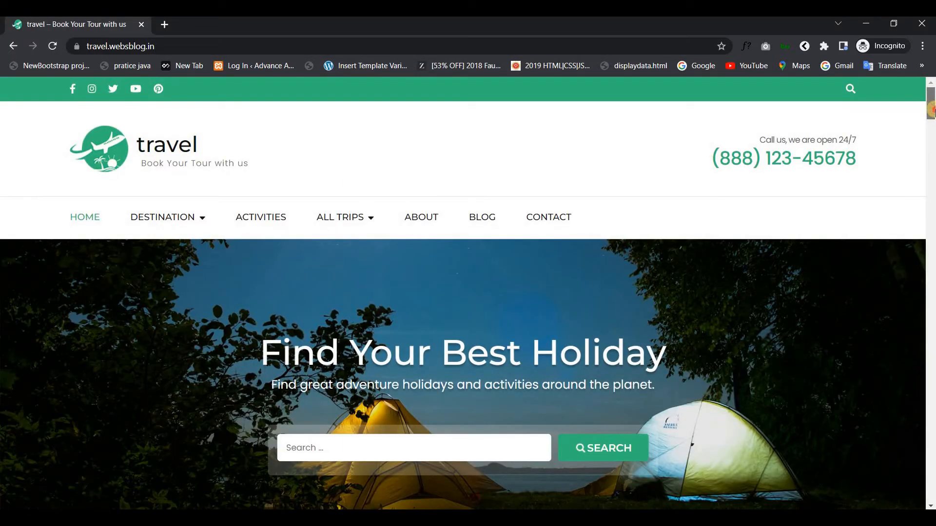
# Go through the home page sections down to the contact footer, opening the Greece Tour best seller in a separate tab.
pyautogui.moveTo(932, 110); pyautogui.dragTo(931, 141)
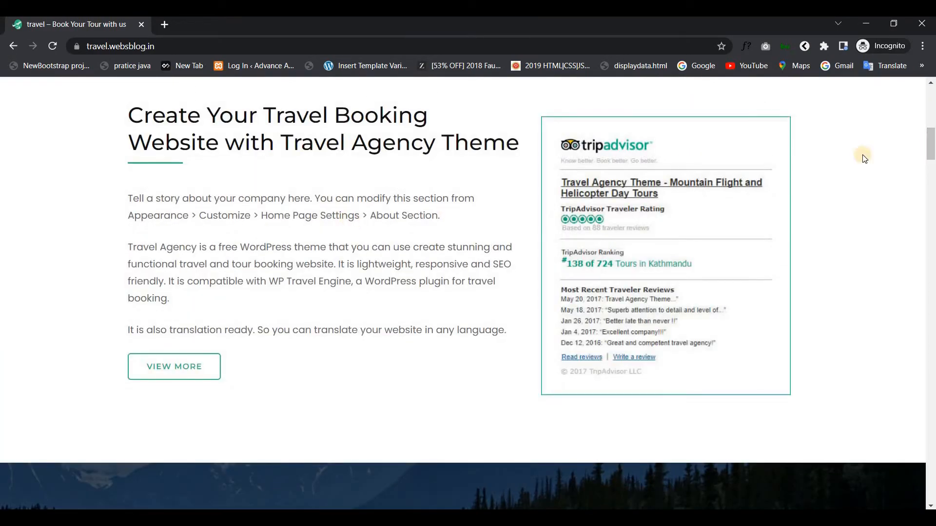
pyautogui.moveTo(929, 142); pyautogui.dragTo(931, 165)
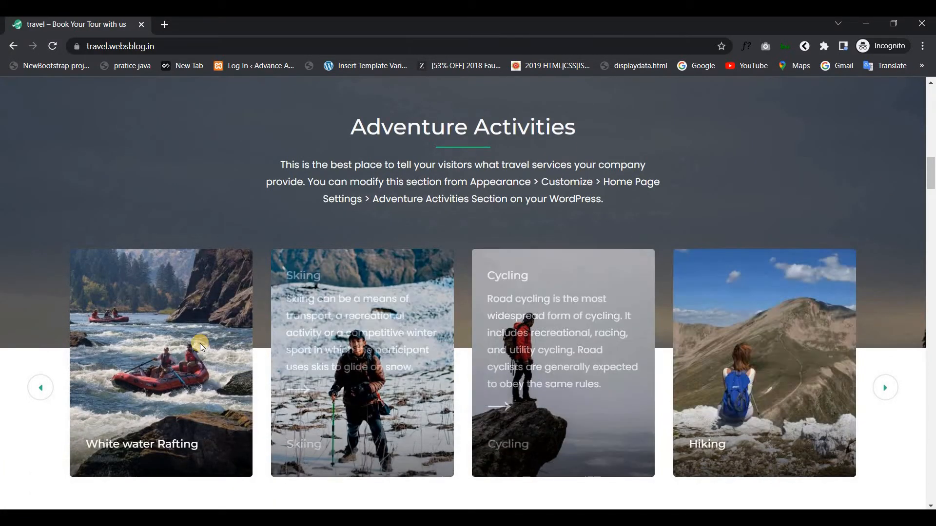
pyautogui.moveTo(931, 179); pyautogui.dragTo(931, 190)
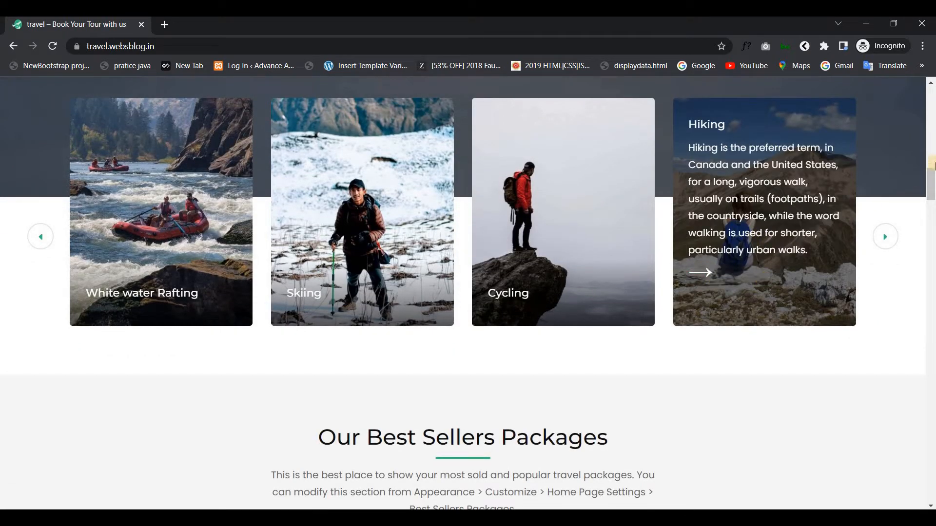
pyautogui.moveTo(931, 195); pyautogui.dragTo(931, 224)
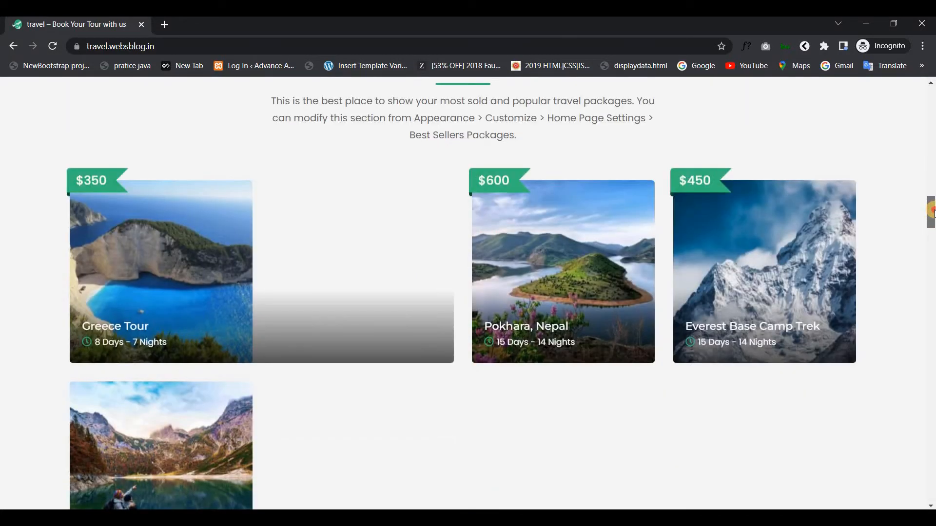
pyautogui.middleClick(115, 330)
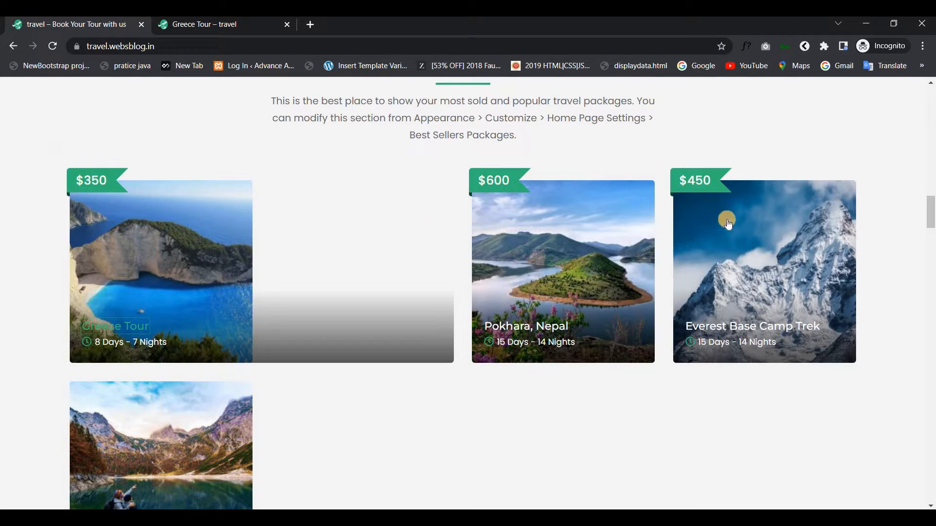
pyautogui.moveTo(931, 225); pyautogui.dragTo(931, 297)
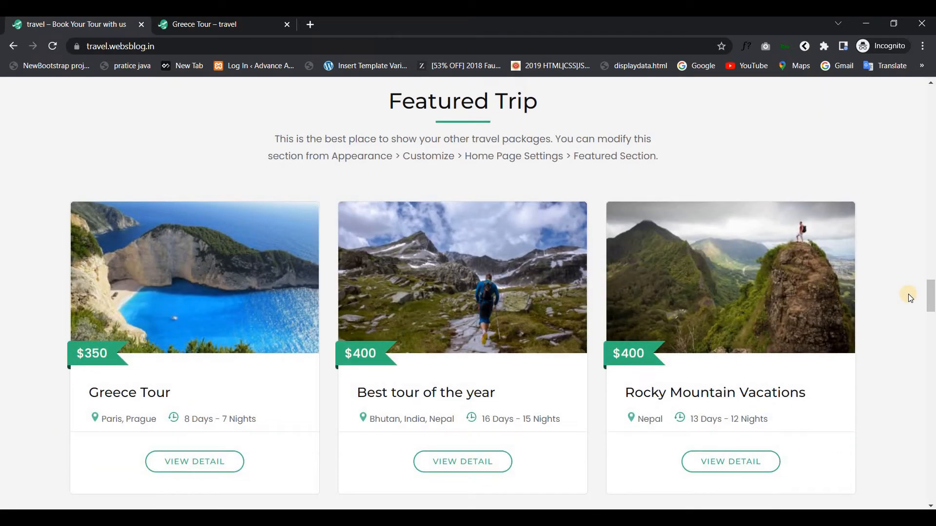
pyautogui.moveTo(932, 300); pyautogui.dragTo(931, 493)
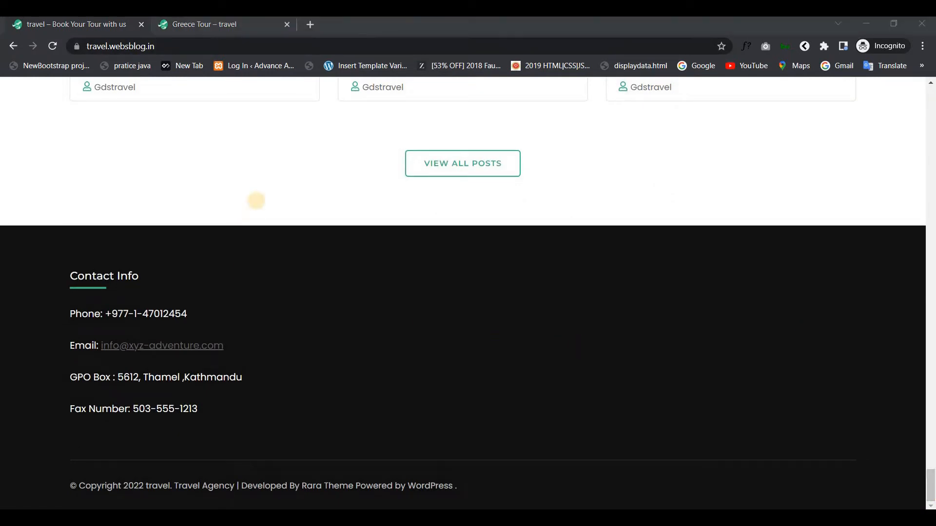
pyautogui.click(310, 25)
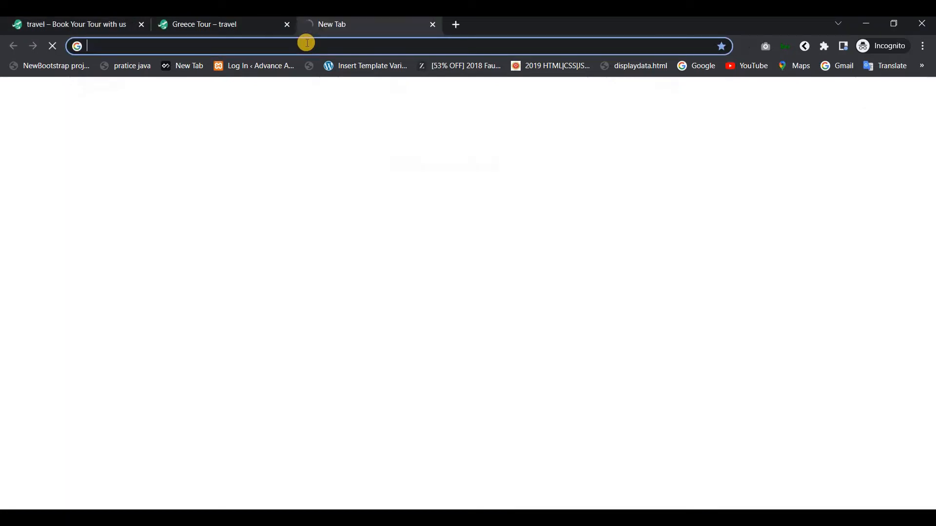
pyautogui.write('https://travel.websblog.in/trip/ibis-lannion-cote-de-granit-rose/')
pyautogui.press('Return')
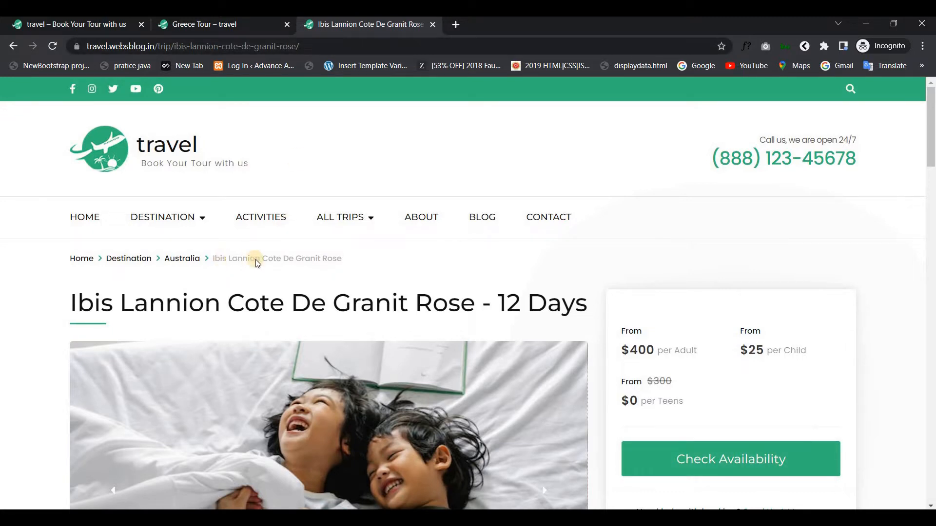
# Browse the photo gallery of the Ibis Lannion Cote De Granit Rose trip.
pyautogui.scroll(-4, 359, 157)
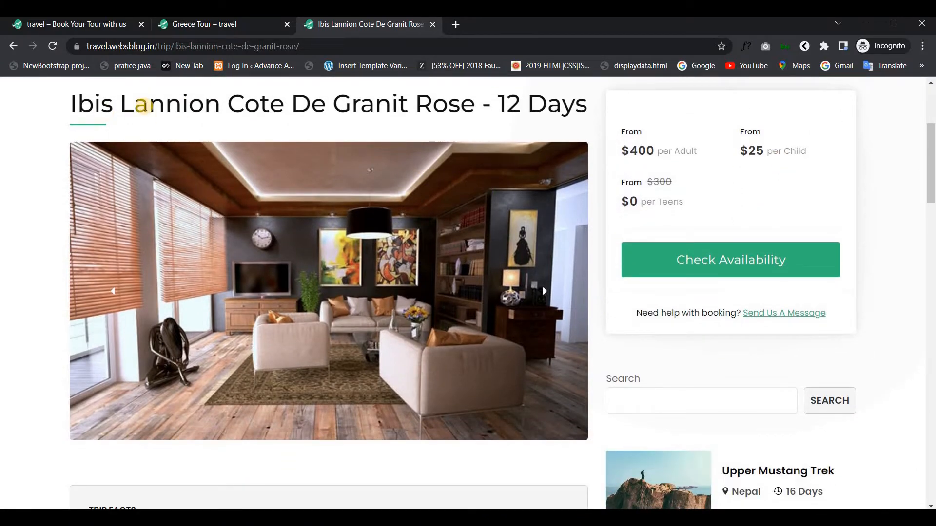
pyautogui.click(544, 292)
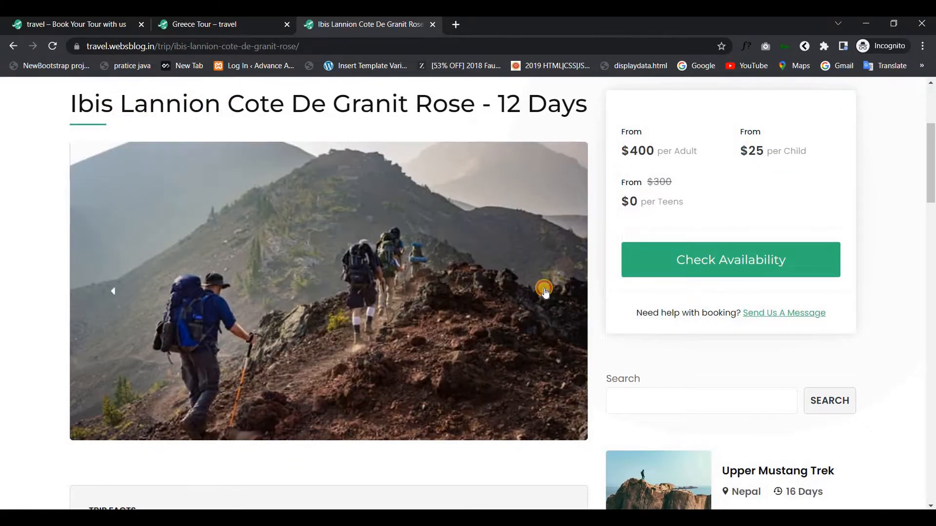
pyautogui.click(544, 291)
# Read the trip facts, description, tour overview and trip highlights down to the enquiry form.
pyautogui.scroll(-7, 244, 316)
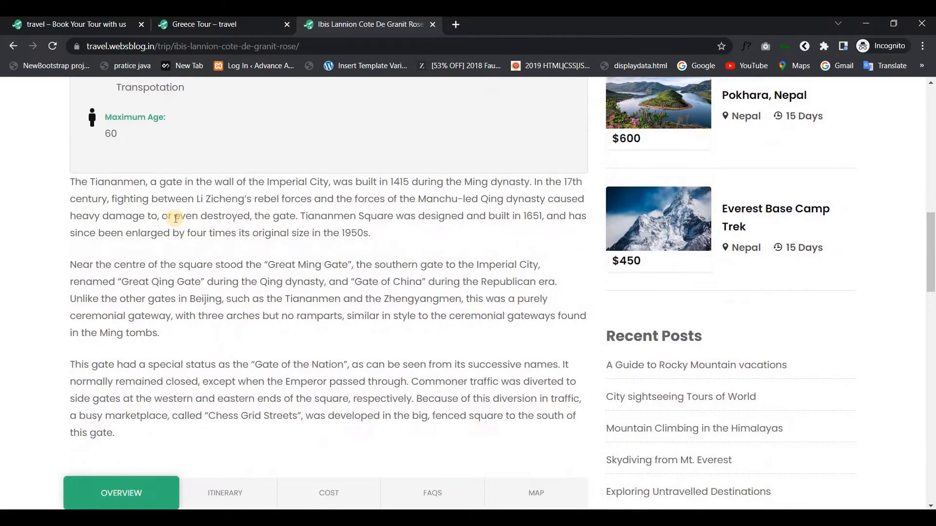
pyautogui.scroll(-7, 175, 218)
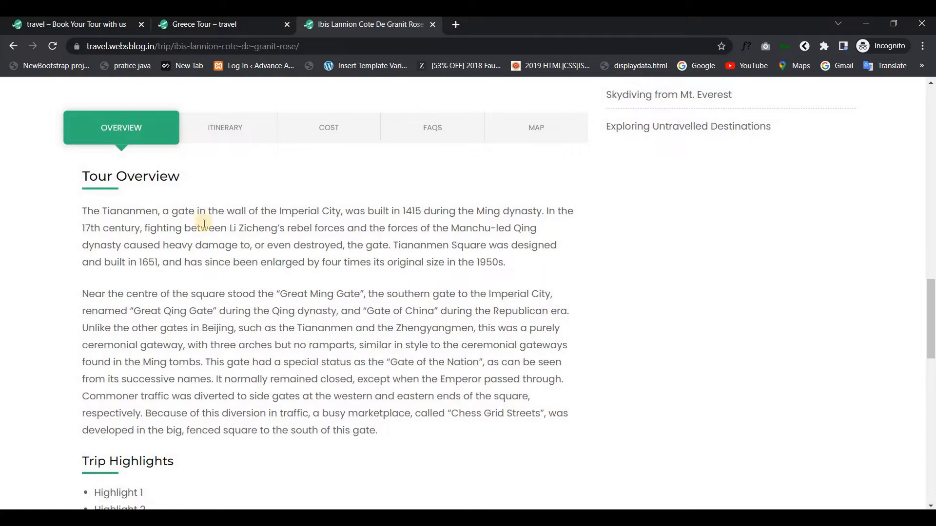
pyautogui.scroll(-4, 205, 224)
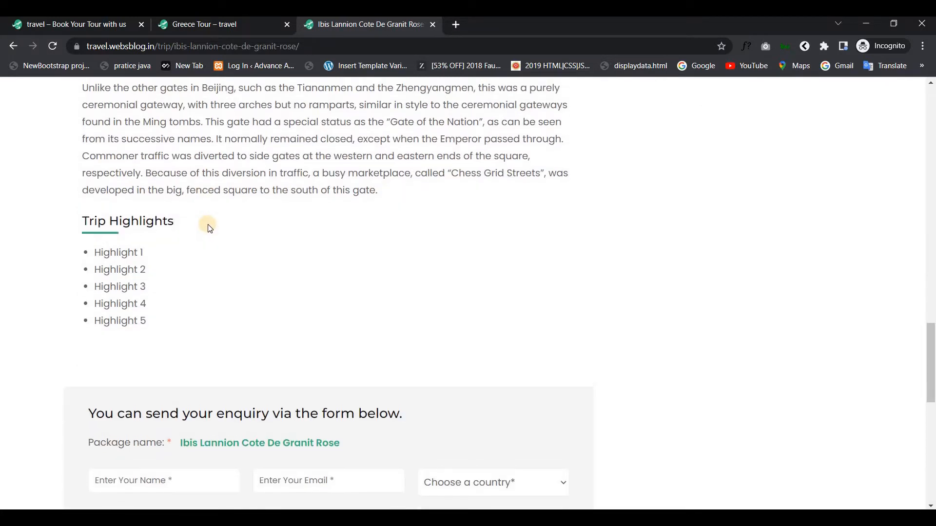
pyautogui.scroll(3, 206, 226)
pyautogui.scroll(3, 206, 250)
# Show the trip's itinerary and read through its day-by-day entries.
pyautogui.click(207, 250)
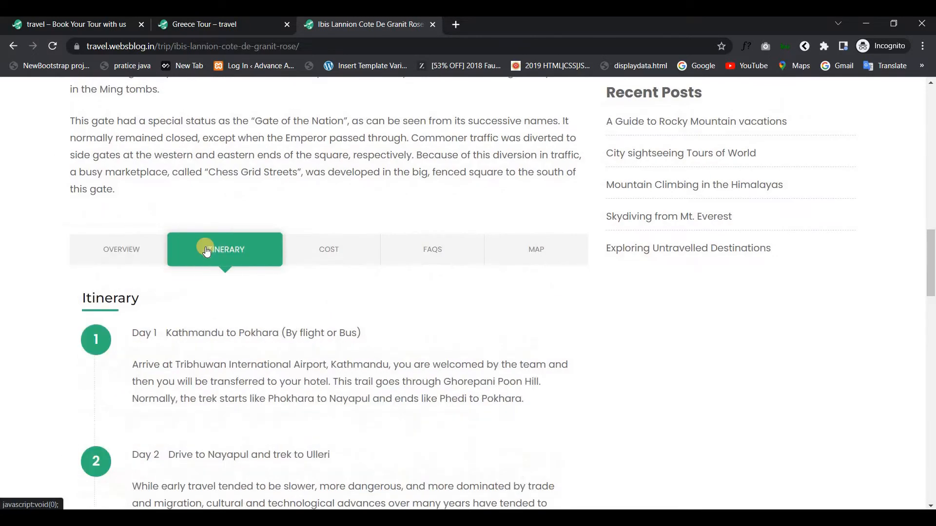
pyautogui.scroll(-11, 207, 251)
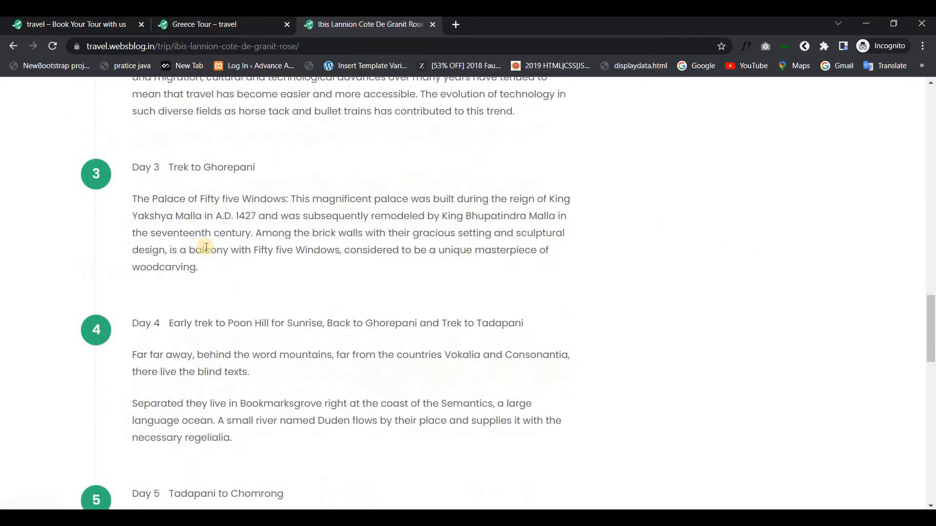
pyautogui.scroll(-3, 206, 247)
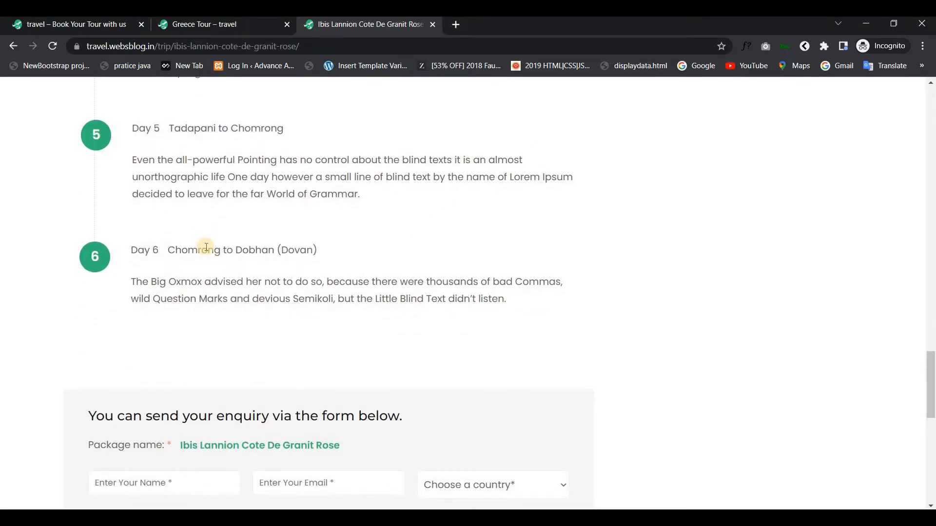
# Show the trip's cost details and read both the included and the excluded items.
pyautogui.scroll(14, 207, 248)
pyautogui.click(329, 259)
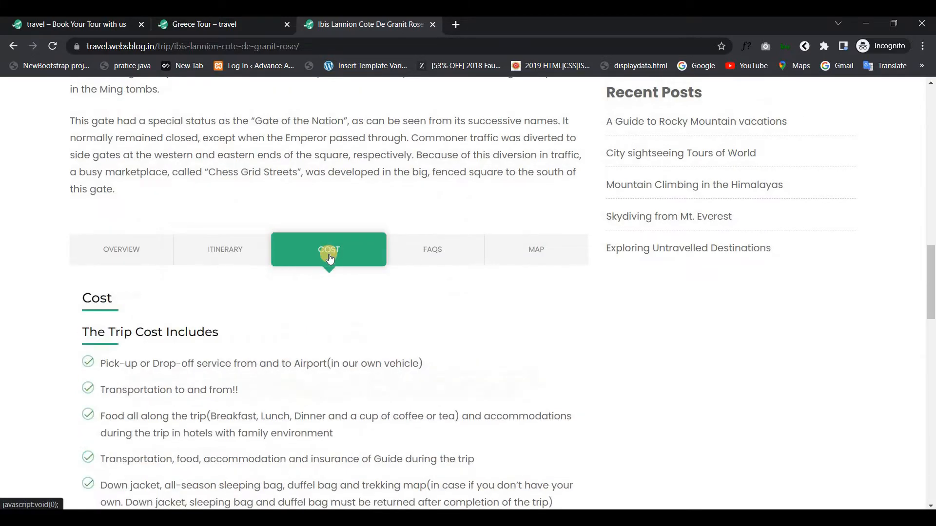
pyautogui.scroll(-2, 238, 251)
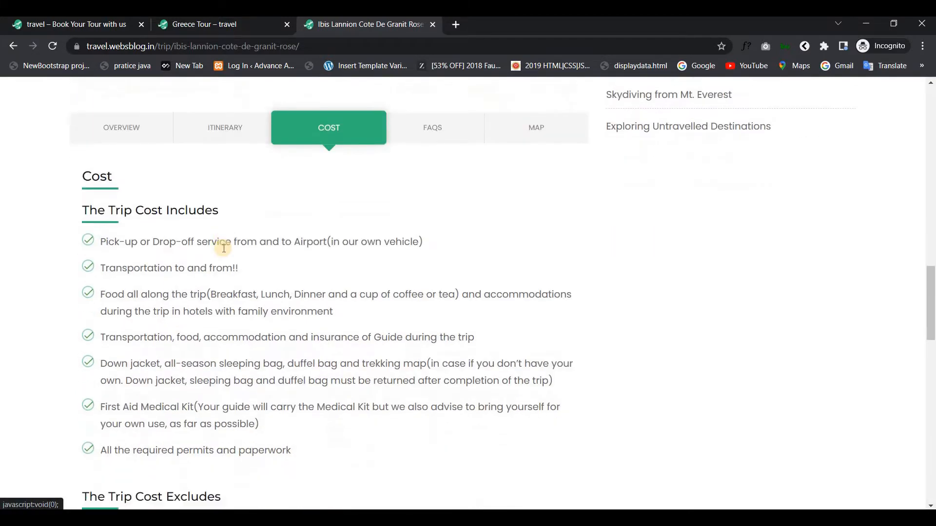
pyautogui.scroll(-2, 224, 248)
pyautogui.scroll(1, 229, 247)
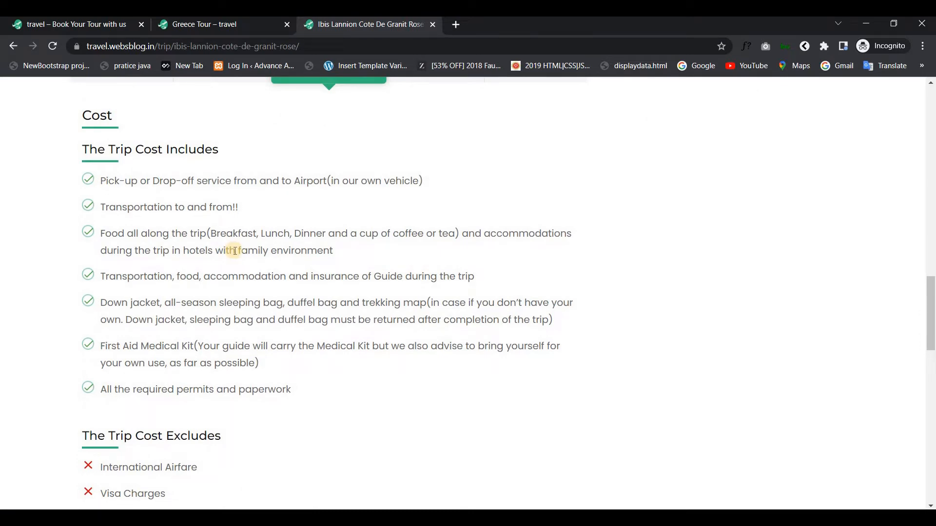
pyautogui.scroll(-4, 228, 249)
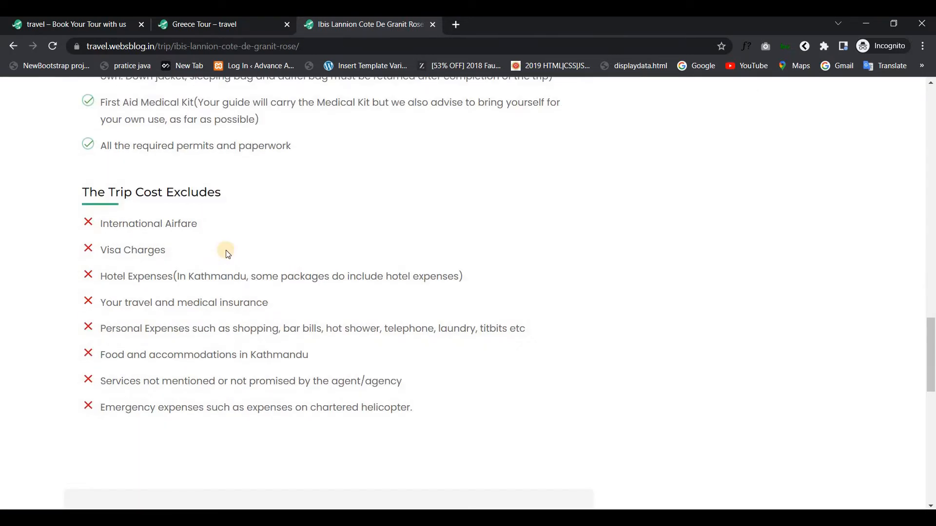
# Look through the trip's FAQ questions and view its location map.
pyautogui.scroll(1, 303, 275)
pyautogui.scroll(5, 381, 263)
pyautogui.click(446, 247)
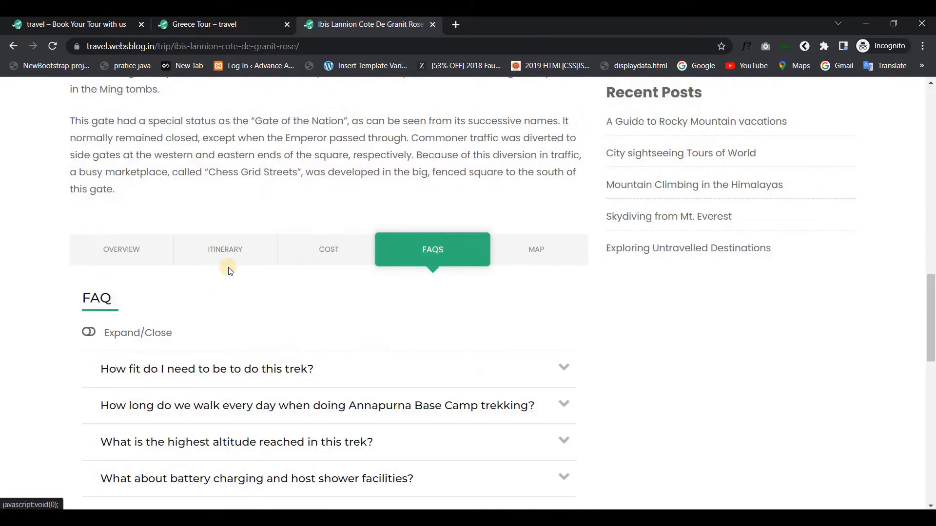
pyautogui.scroll(-1, 230, 272)
pyautogui.scroll(-1, 229, 272)
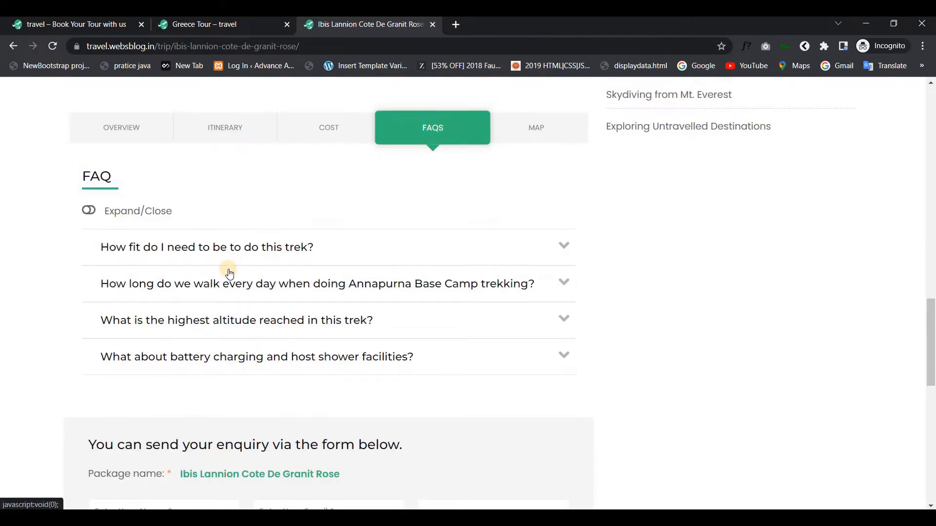
pyautogui.click(525, 140)
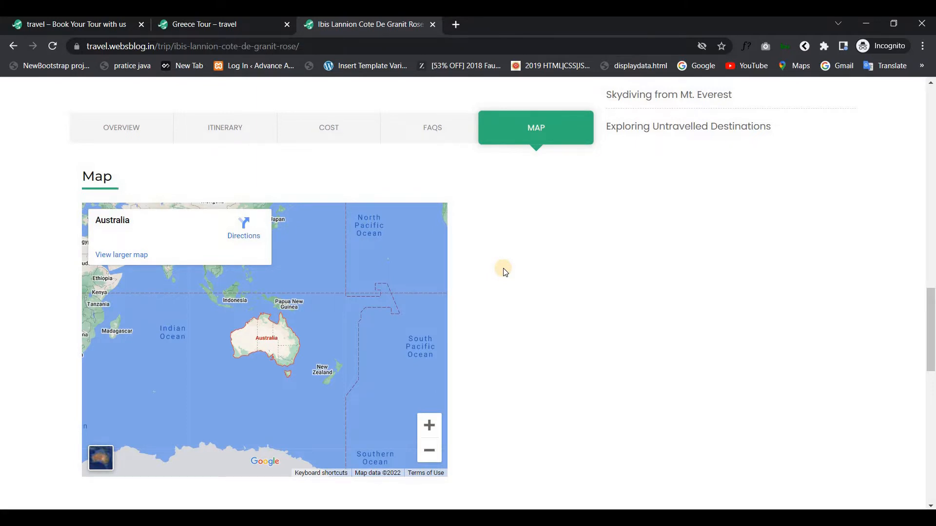
# Return to the trip's FAQs and examine the fields of the enquiry form below them.
pyautogui.click(453, 139)
pyautogui.scroll(-4, 206, 242)
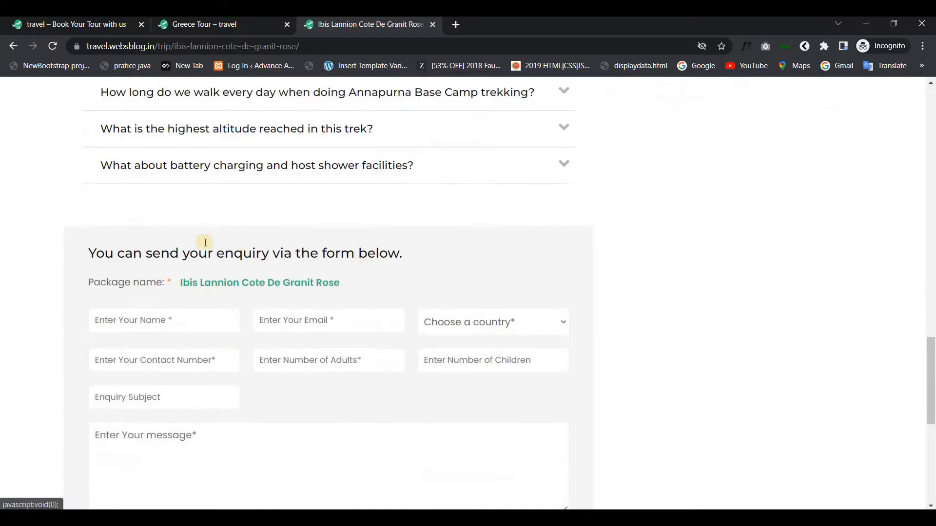
pyautogui.scroll(-2, 205, 243)
pyautogui.scroll(3, 203, 244)
pyautogui.scroll(-1, 150, 255)
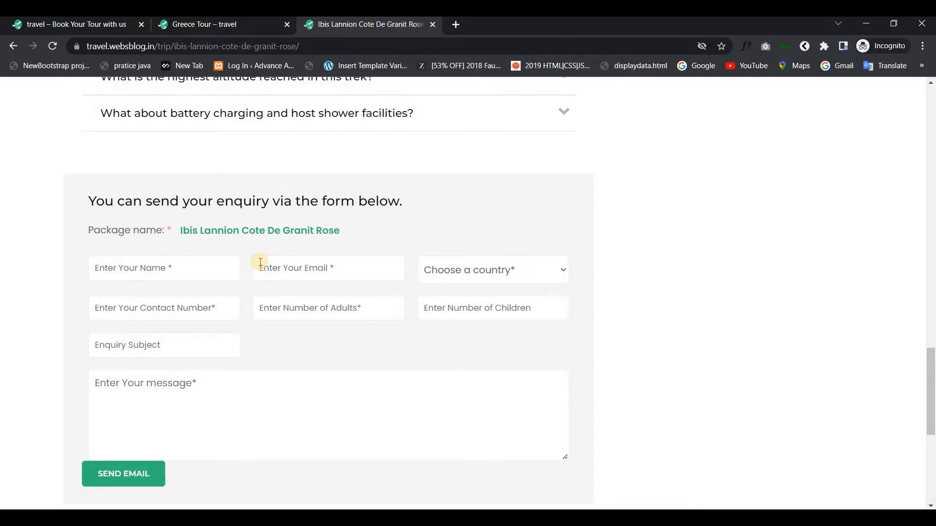
pyautogui.scroll(1, 932, 179)
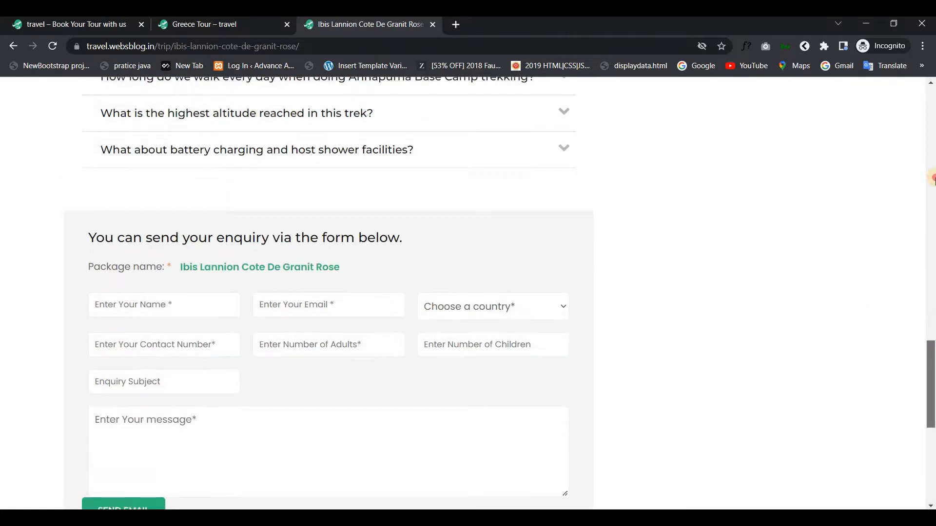
# Review the per-person prices, trip facts, featured trips and recent posts on the trip page.
pyautogui.moveTo(935, 179); pyautogui.dragTo(933, 134)
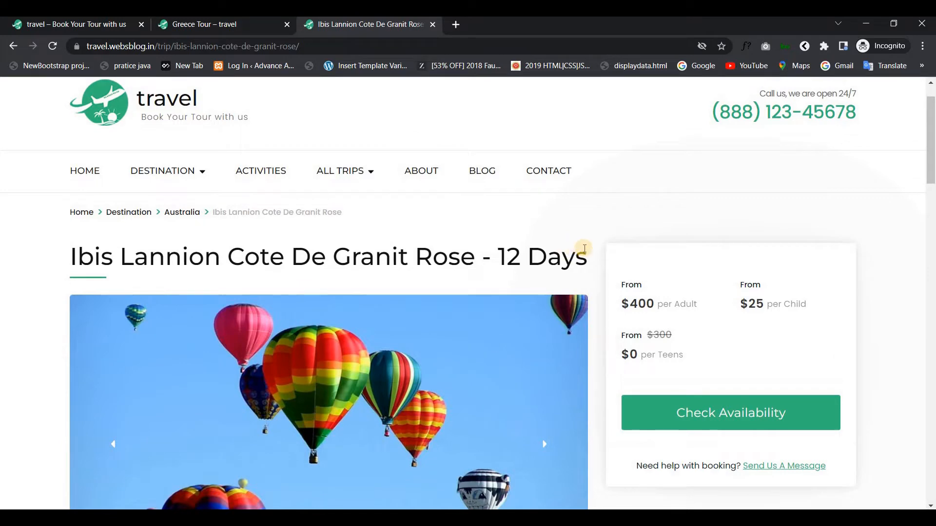
pyautogui.scroll(-2, 580, 248)
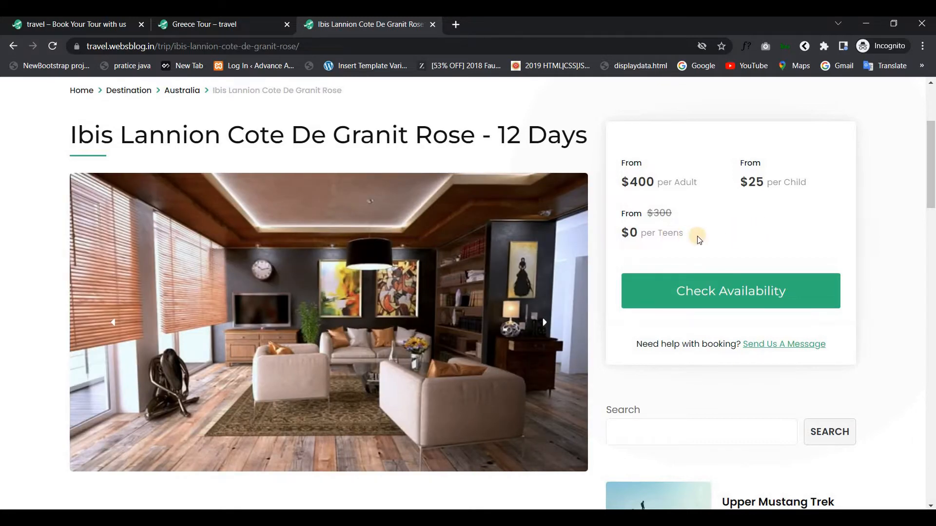
pyautogui.moveTo(931, 196); pyautogui.dragTo(932, 242)
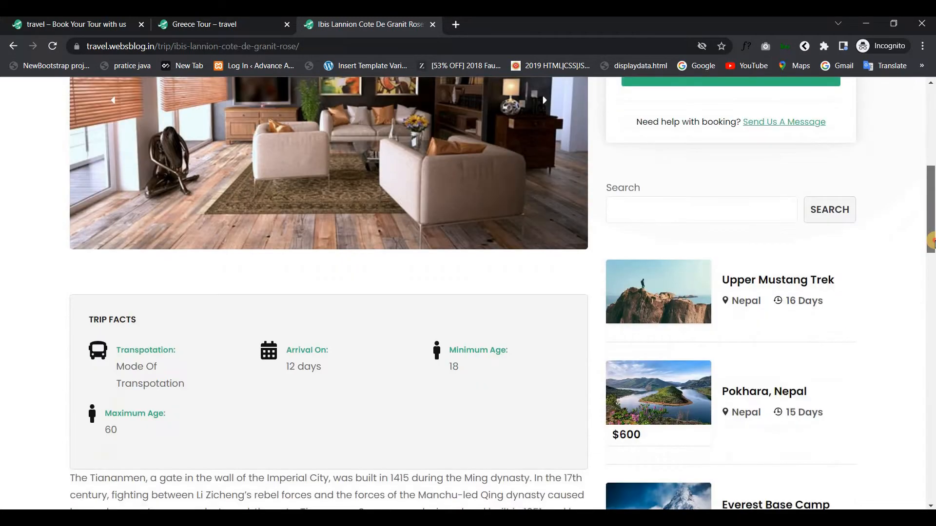
pyautogui.scroll(-3, 931, 242)
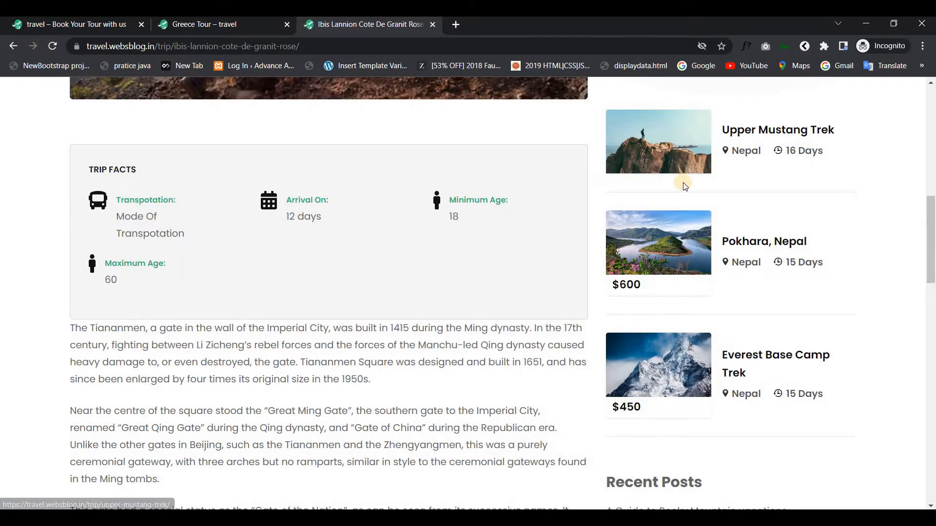
pyautogui.scroll(-6, 685, 186)
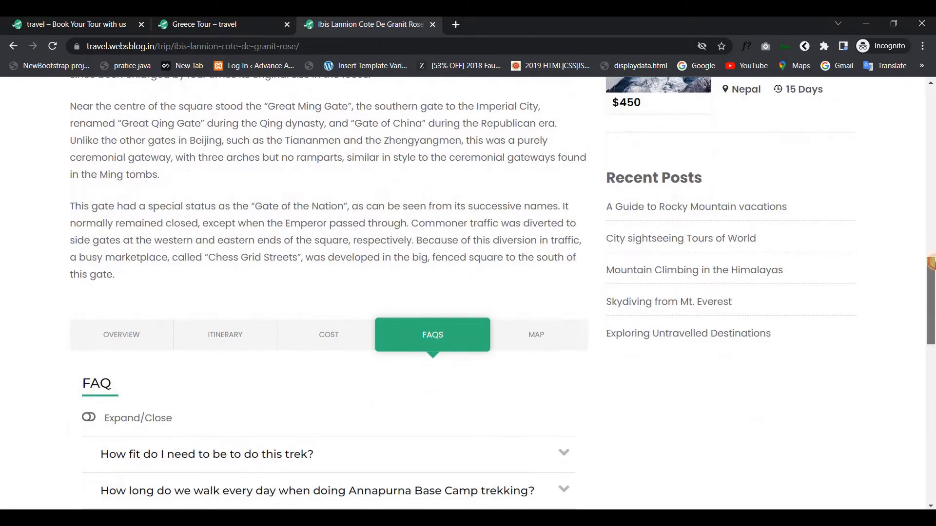
pyautogui.scroll(12, 932, 263)
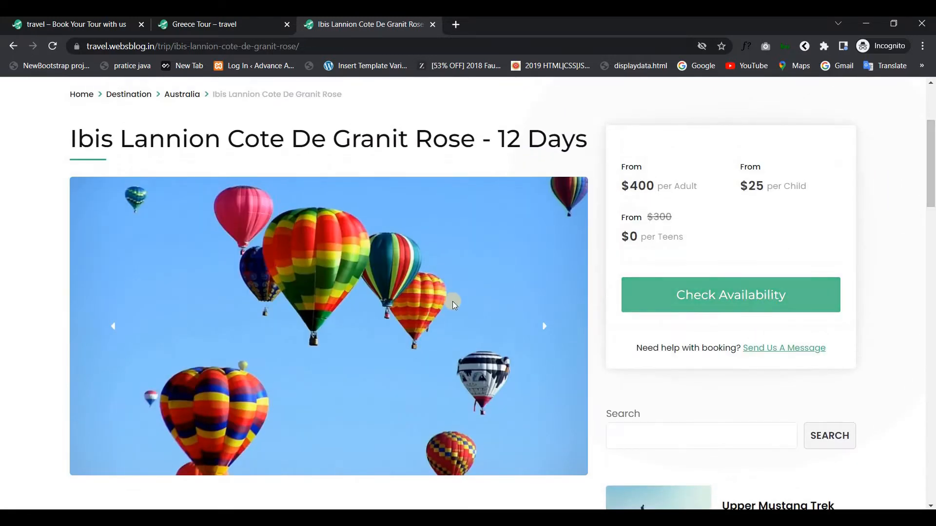
# Check the trip's availability, choose August 25, 2022 as the starting date and continue to the package type.
pyautogui.click(751, 295)
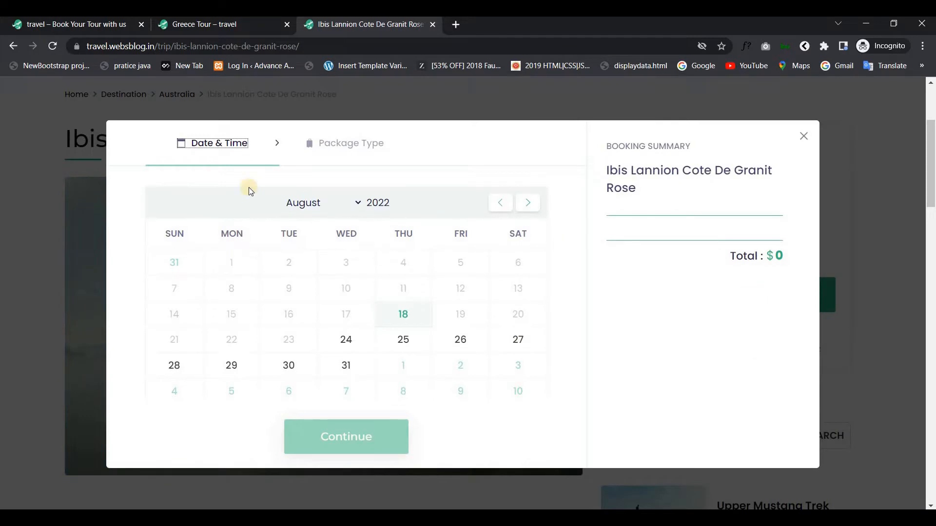
pyautogui.click(347, 338)
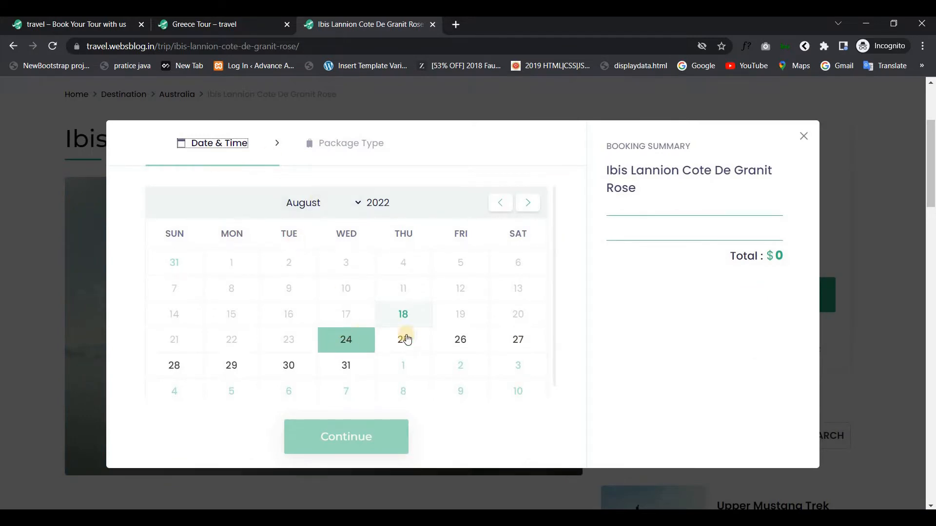
pyautogui.click(404, 342)
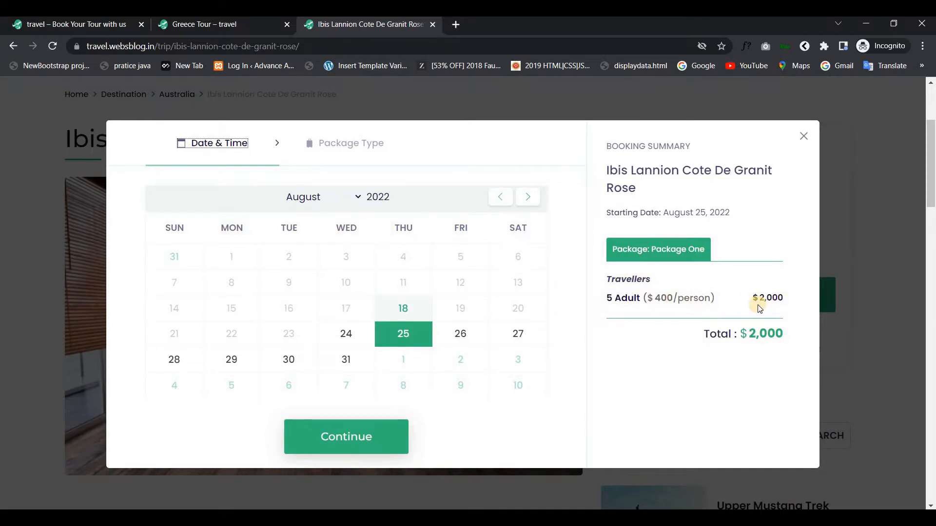
pyautogui.click(335, 442)
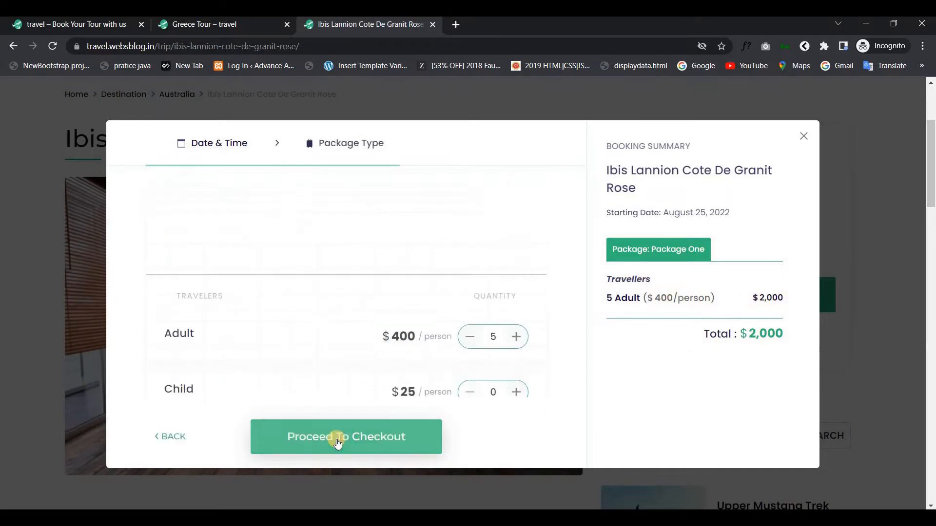
# Set the number of adult travellers in the booking to 8.
pyautogui.scroll(-2, 335, 289)
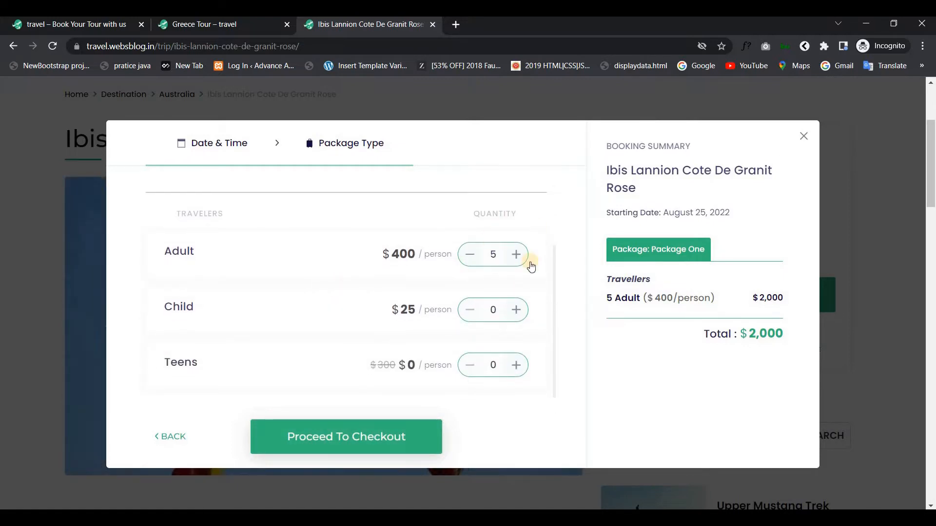
pyautogui.click(466, 256)
pyautogui.click(517, 255)
pyautogui.click(467, 255)
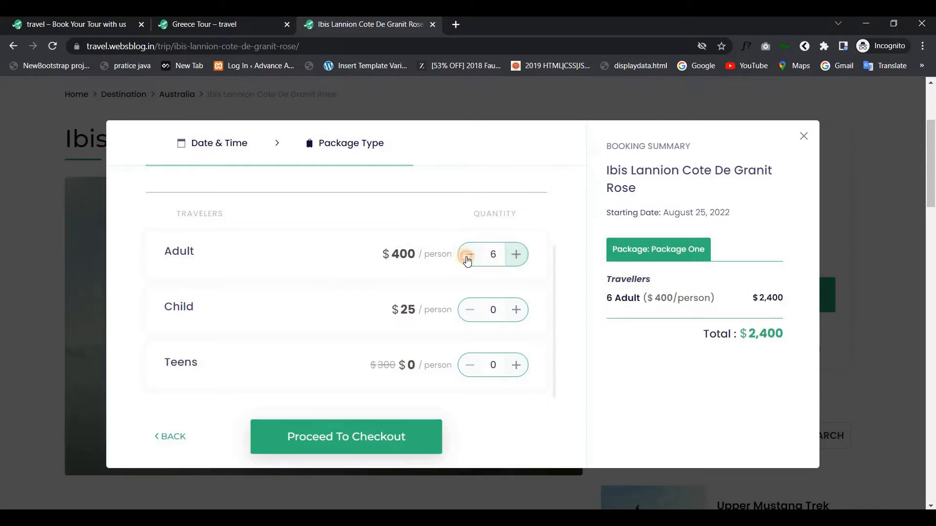
pyautogui.click(517, 258)
pyautogui.click(517, 257)
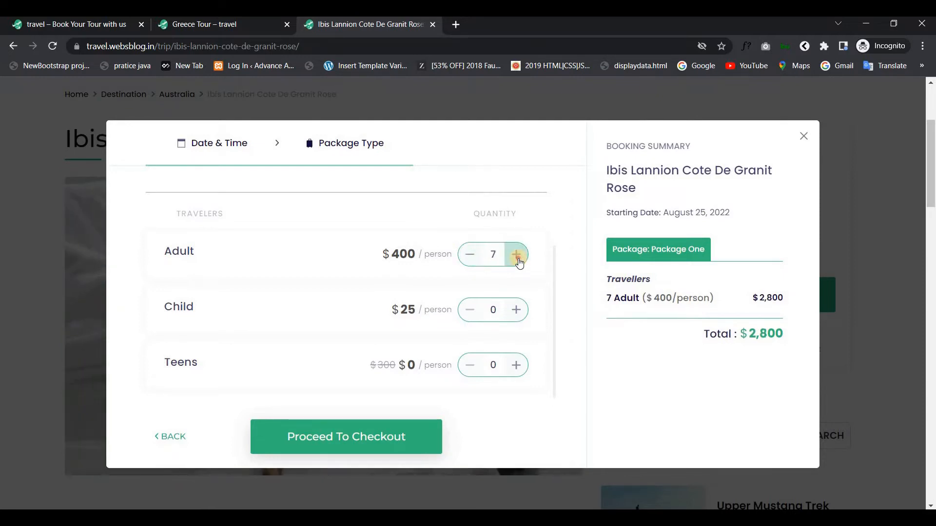
pyautogui.click(519, 262)
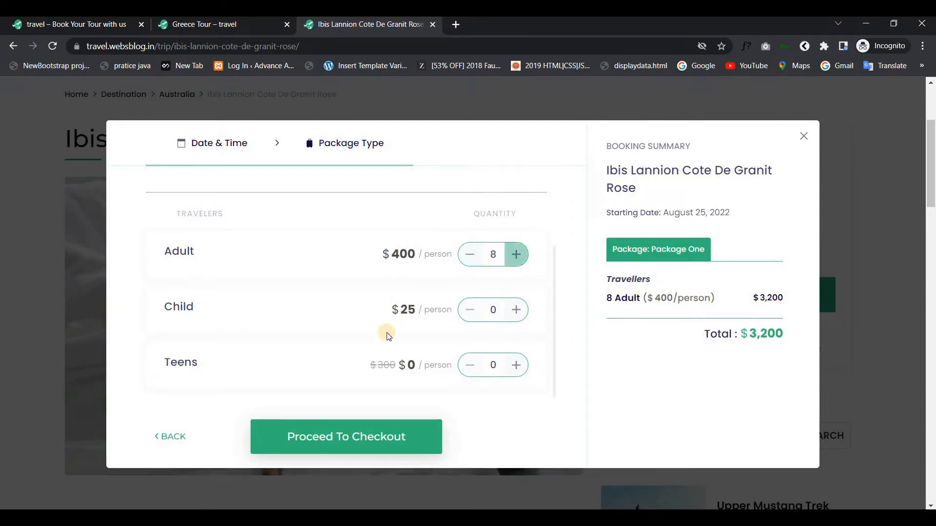
# Add 1 child and 5 teens to the booking and proceed to checkout.
pyautogui.click(520, 316)
pyautogui.click(520, 316)
pyautogui.click(470, 312)
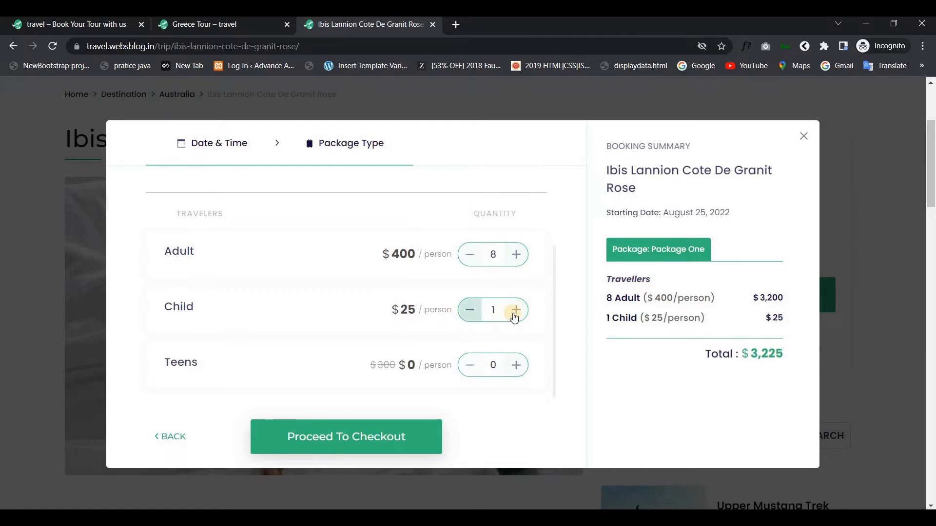
pyautogui.click(515, 372)
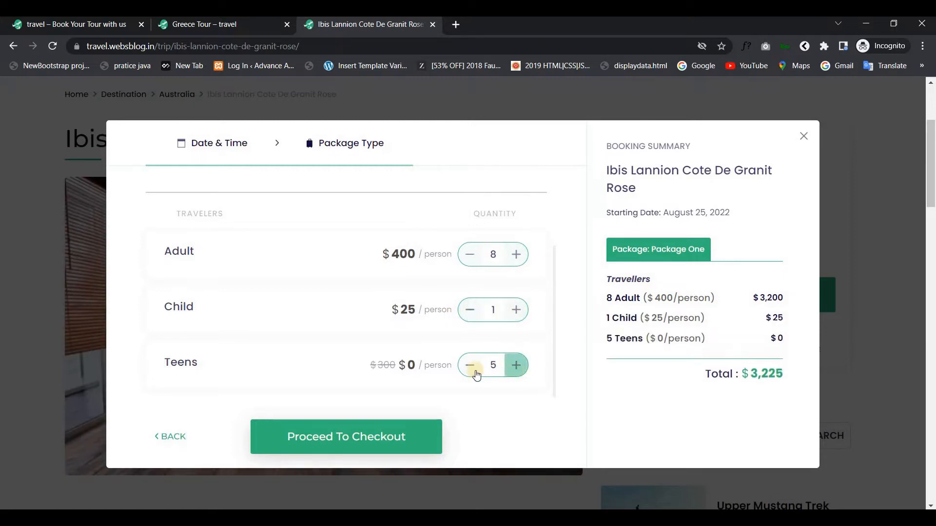
pyautogui.click(314, 447)
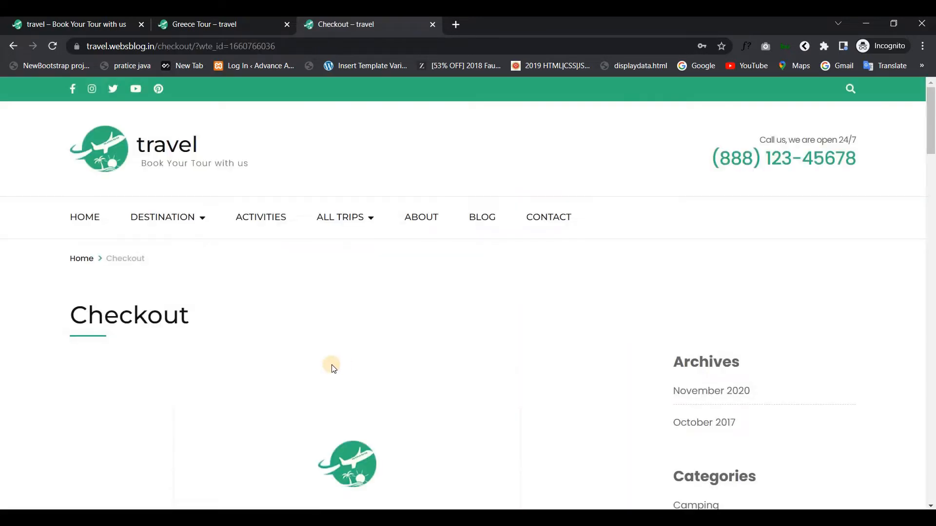
# Examine the checkout page's login form, then switch to the sign-up form and review its fields.
pyautogui.scroll(-8, 351, 217)
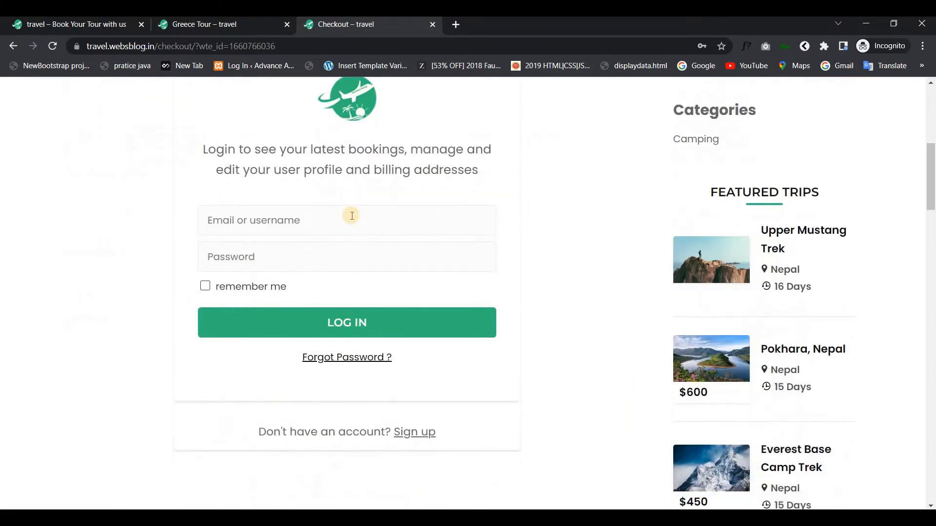
pyautogui.scroll(2, 251, 244)
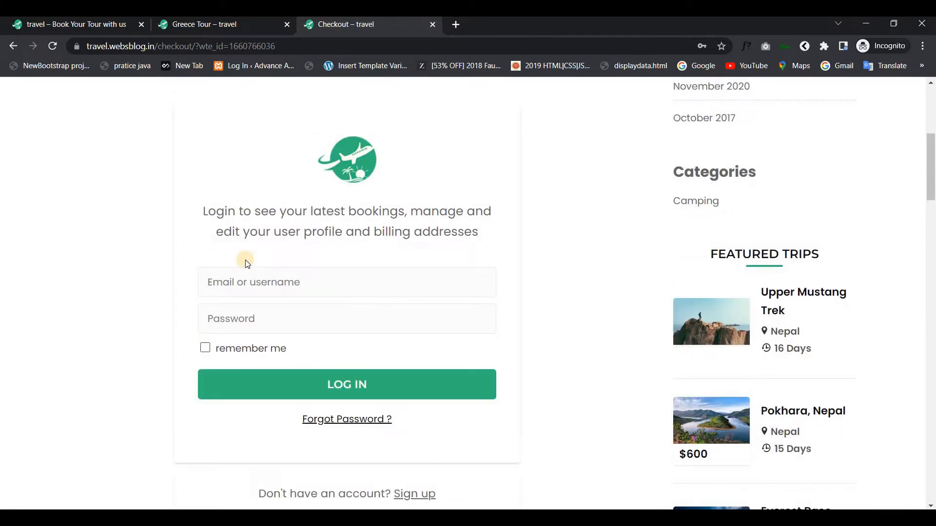
pyautogui.scroll(-3, 254, 265)
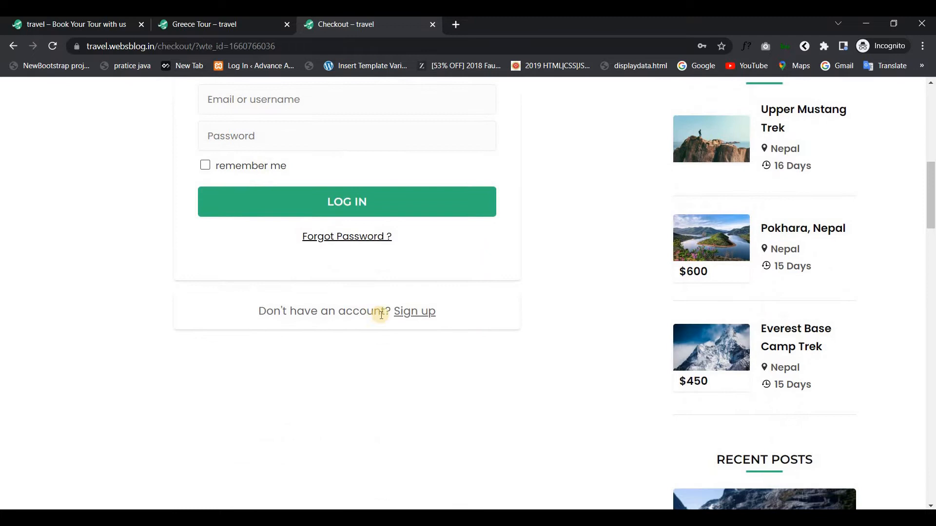
pyautogui.click(414, 312)
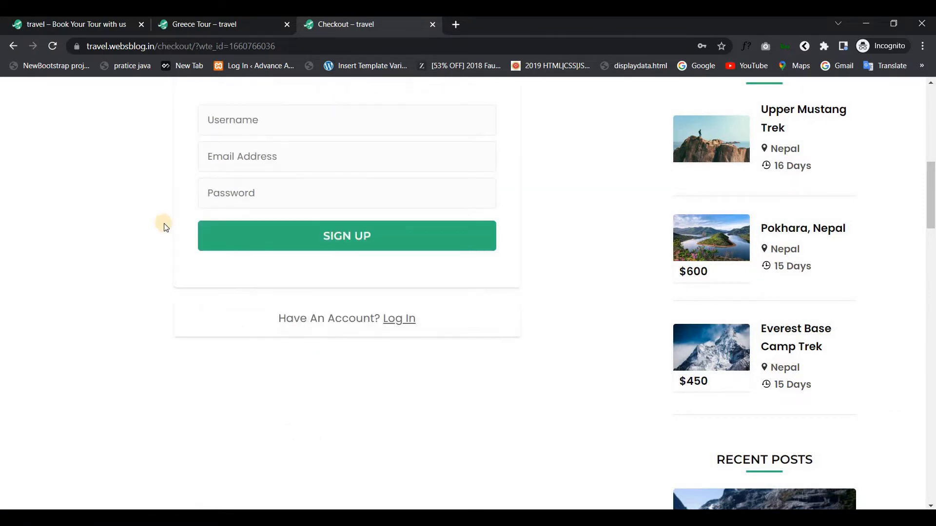
pyautogui.scroll(2, 163, 224)
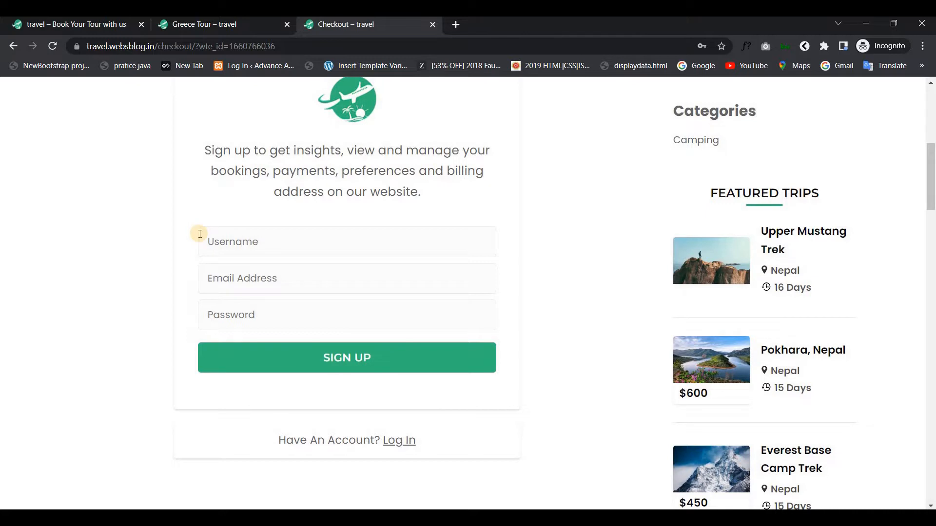
pyautogui.scroll(2, 200, 234)
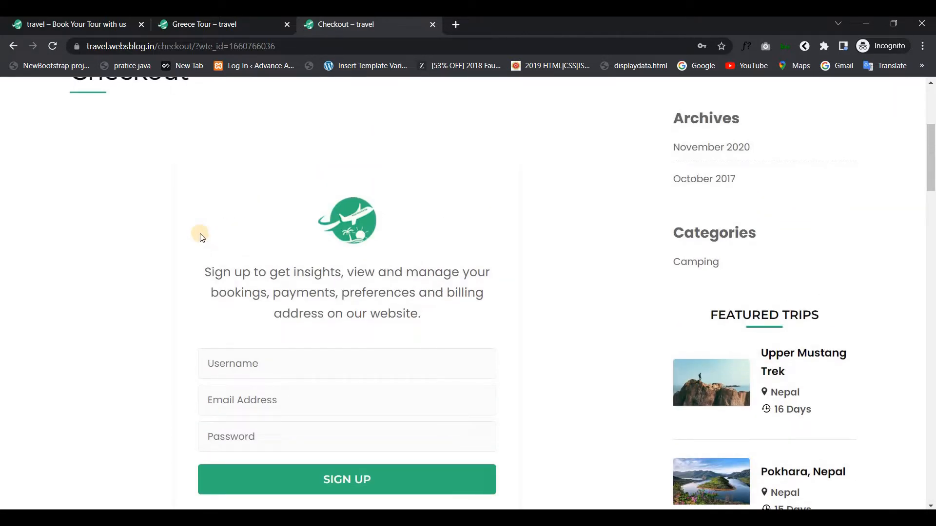
# Leave the checkout page and return to the travel site's home page.
pyautogui.scroll(4, 202, 236)
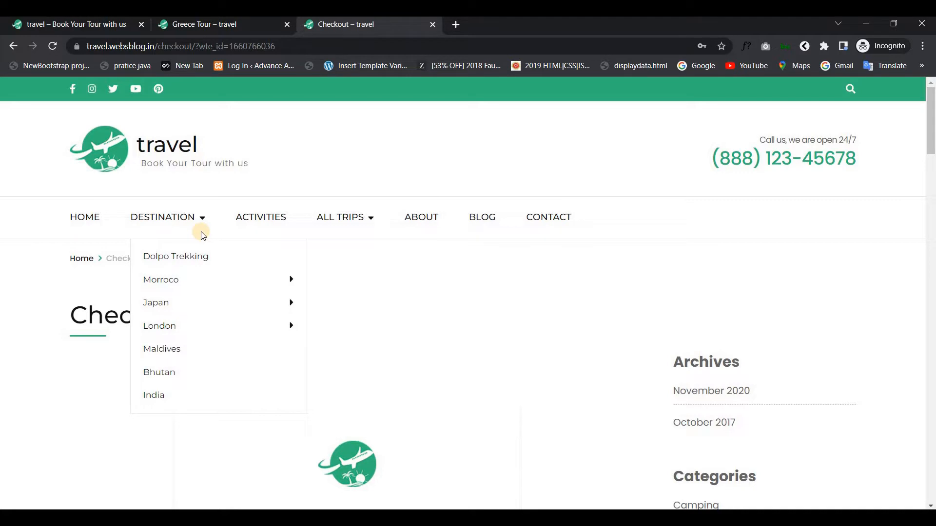
pyautogui.click(124, 173)
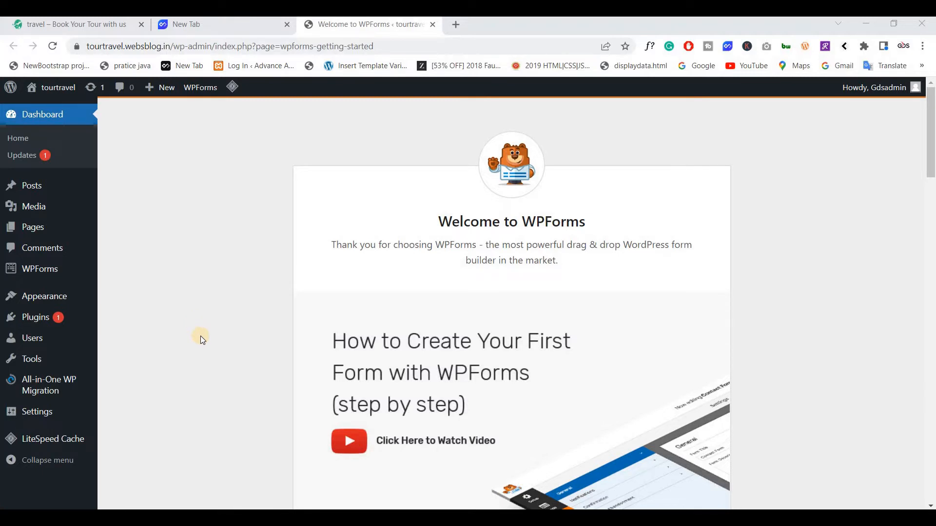
# Open the posts list, pages list and installed themes in separate browser tabs, and go to the permalink settings in the current one.
pyautogui.middleClick(34, 193)
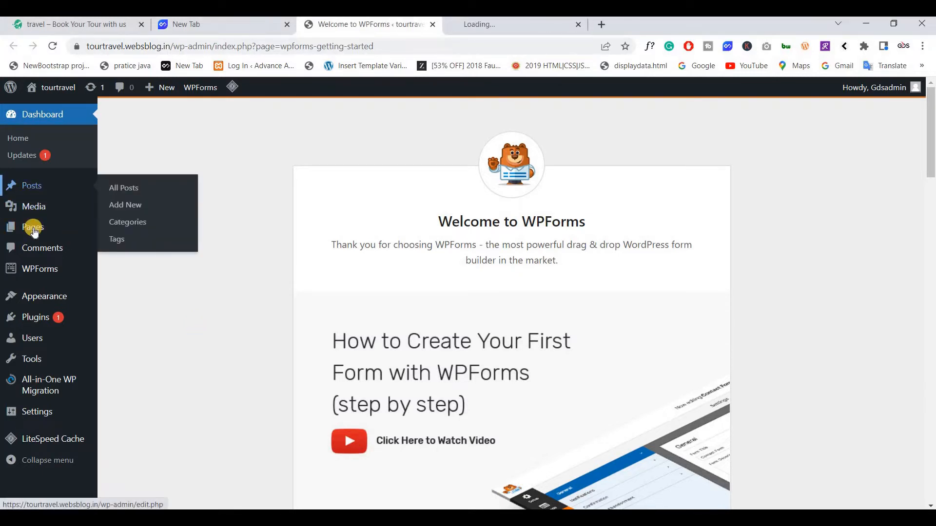
pyautogui.middleClick(33, 227)
pyautogui.moveTo(44, 297)
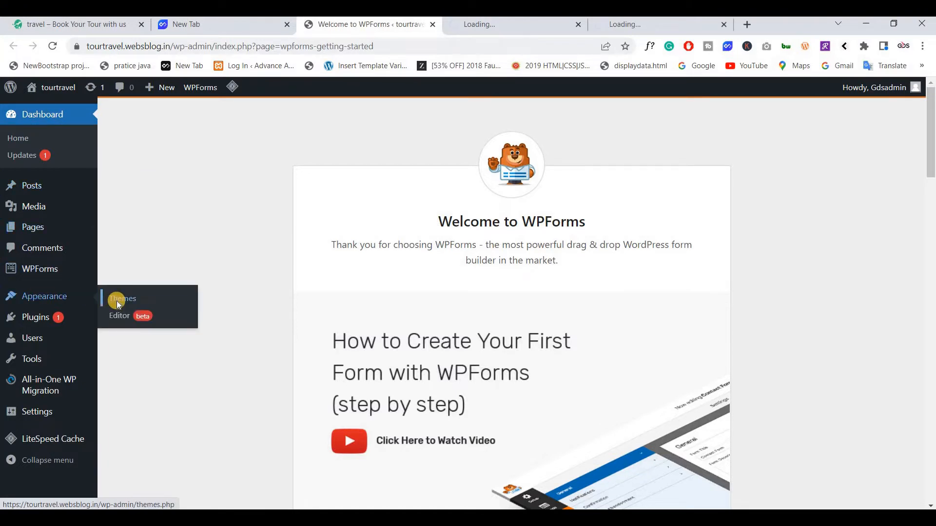
pyautogui.middleClick(118, 301)
pyautogui.moveTo(37, 421)
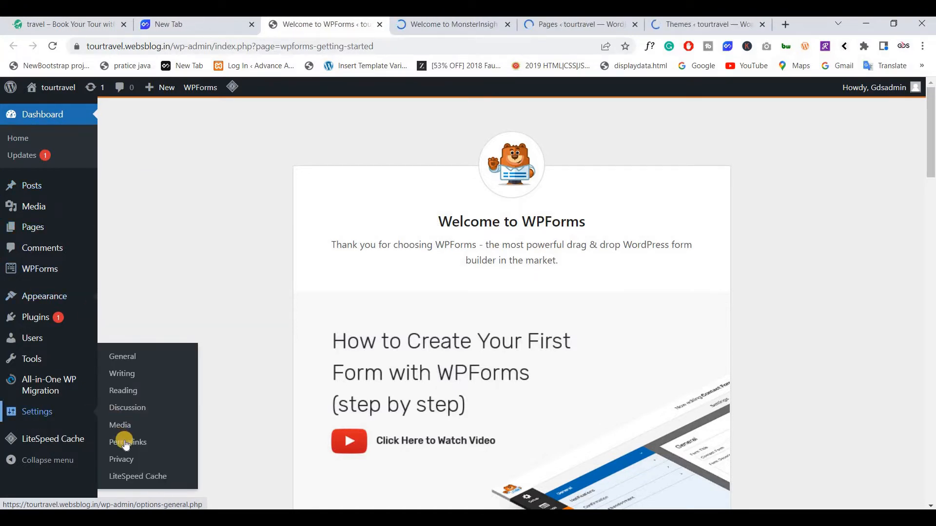
pyautogui.middleClick(125, 443)
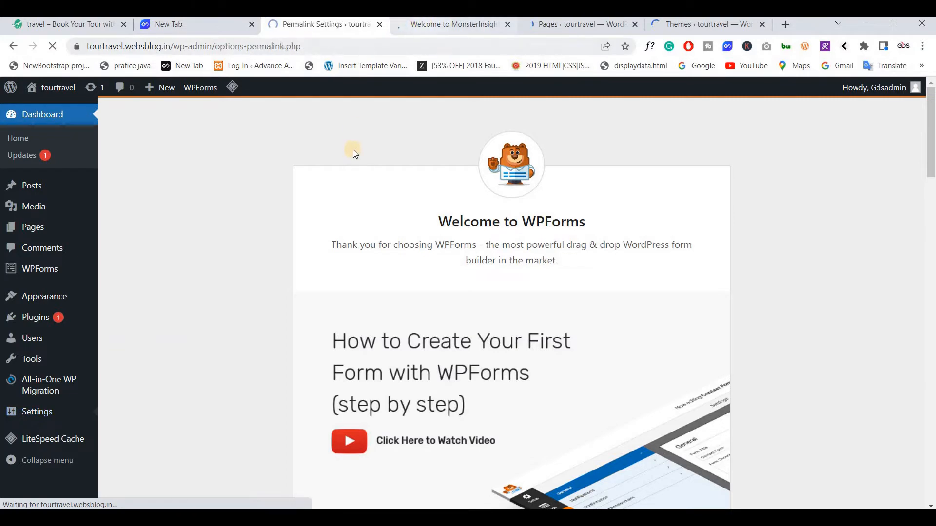
# Move the Privacy Policy and Sample Page pages to the trash with a bulk action.
pyautogui.hotkey('ctrl', 'Tab')
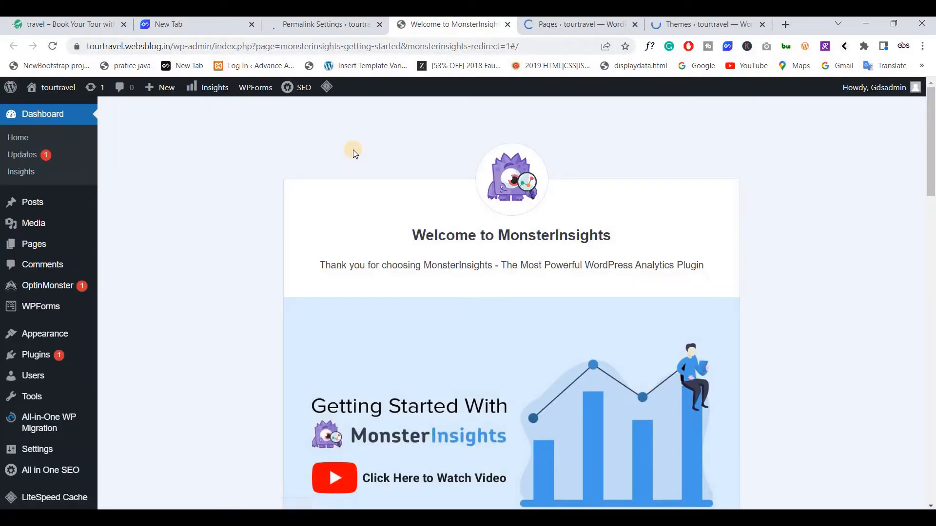
pyautogui.click(566, 28)
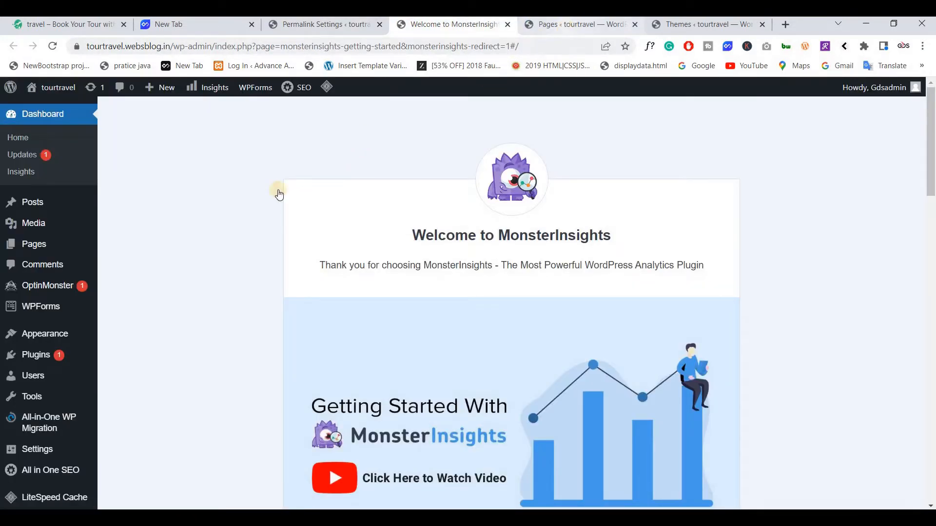
pyautogui.scroll(-3, 139, 244)
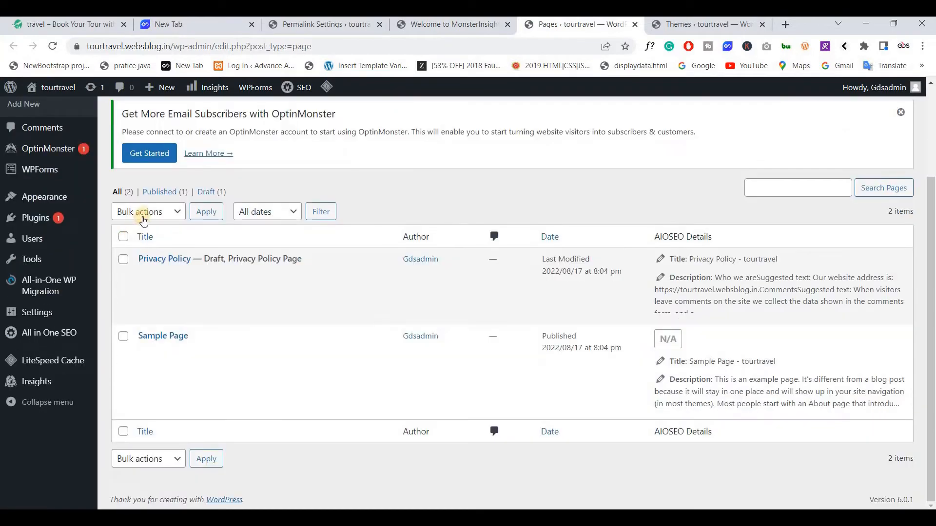
pyautogui.click(123, 237)
pyautogui.click(146, 212)
pyautogui.click(145, 251)
pyautogui.click(205, 211)
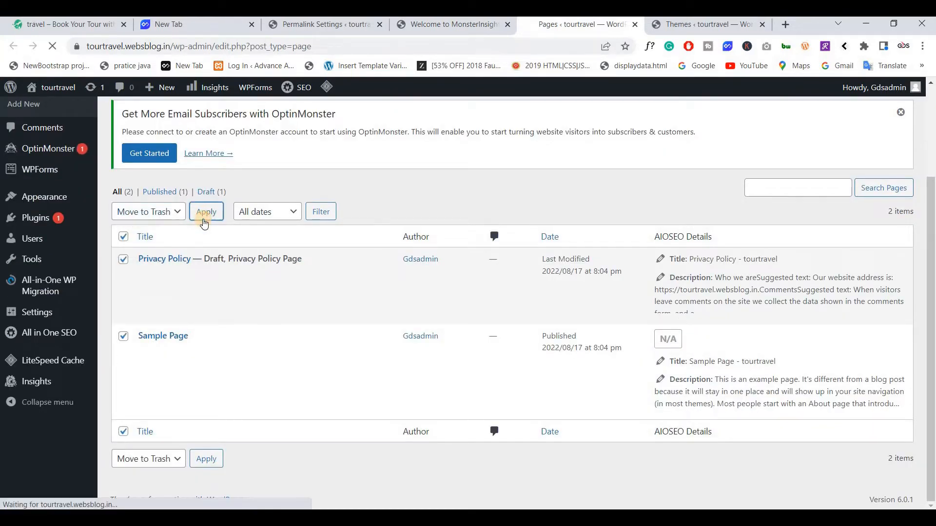
# Delete the inactive Twenty Twenty and Twenty Twenty-One themes.
pyautogui.click(669, 27)
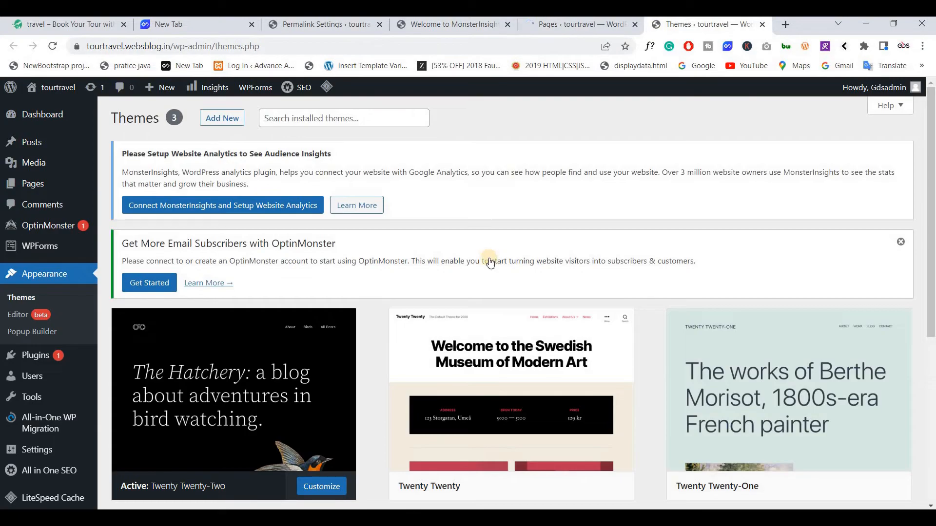
pyautogui.scroll(-3, 497, 244)
pyautogui.click(512, 213)
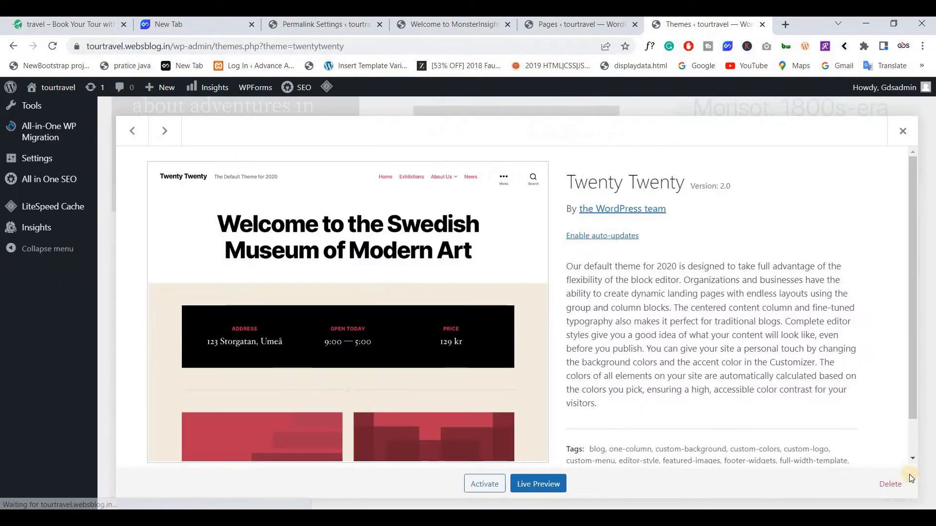
pyautogui.click(890, 484)
pyautogui.click(514, 144)
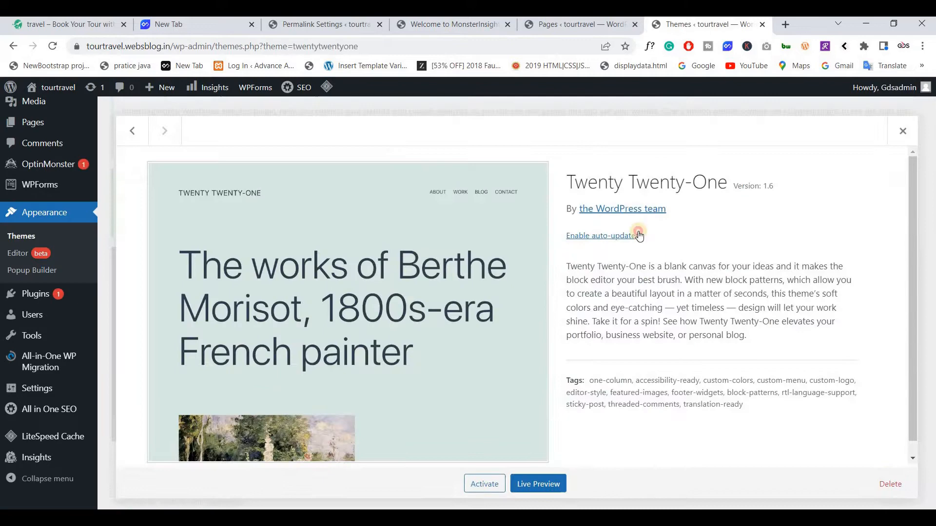
pyautogui.click(890, 484)
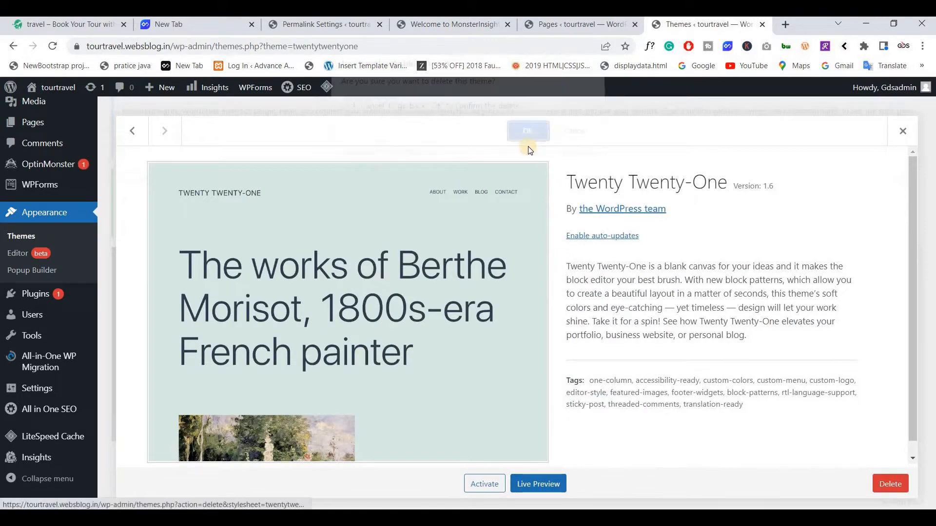
pyautogui.press('Return')
# Permanently delete both trashed pages, Privacy Policy and Sample Page.
pyautogui.click(554, 27)
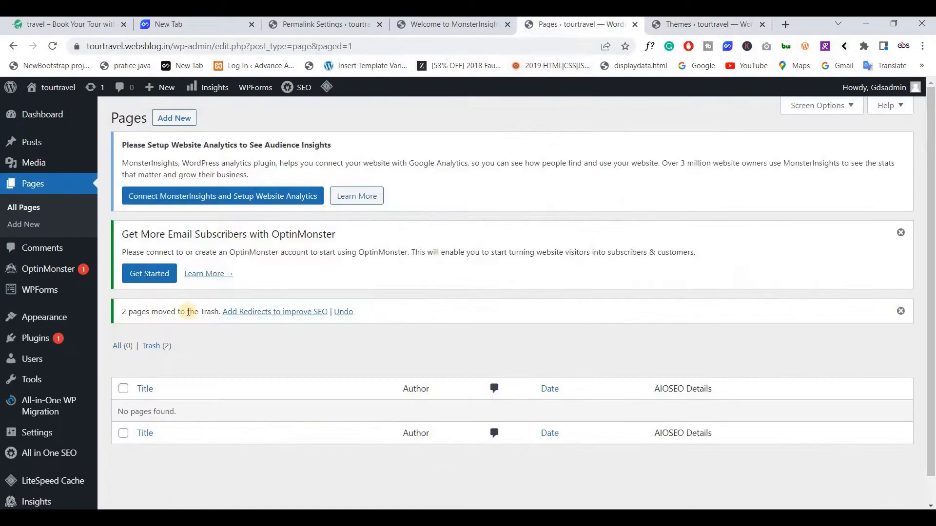
pyautogui.click(156, 345)
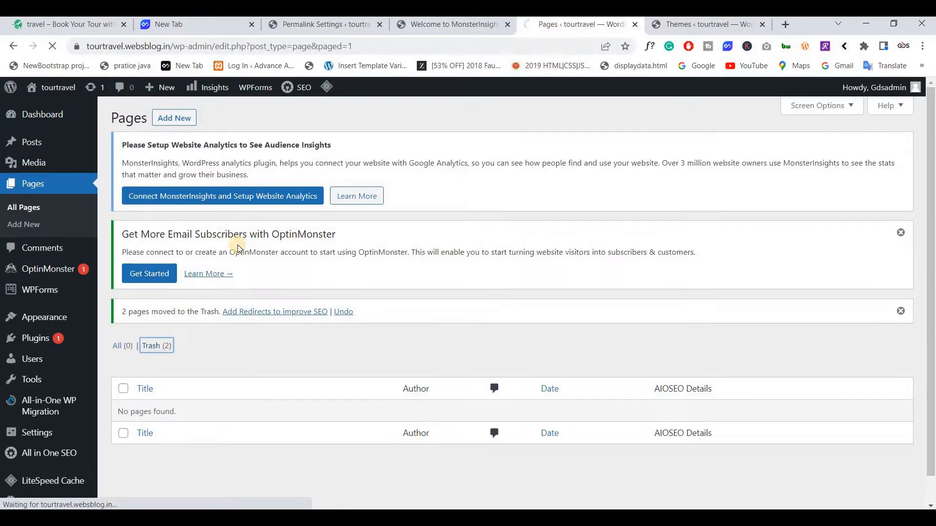
pyautogui.scroll(-2, 255, 228)
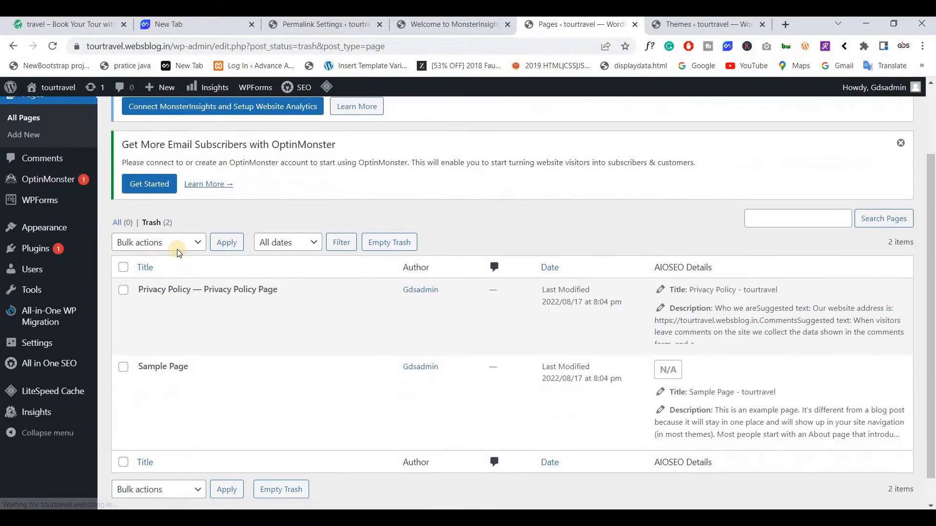
pyautogui.click(123, 265)
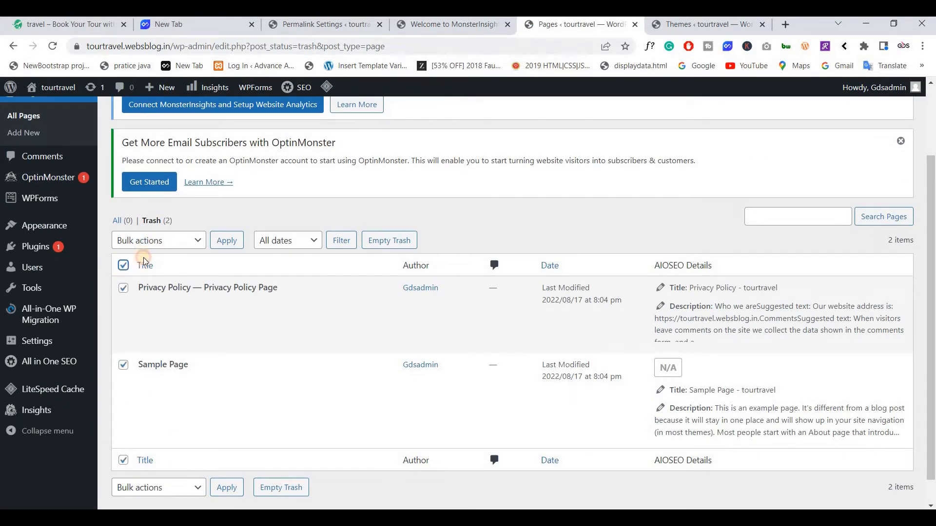
pyautogui.click(152, 240)
pyautogui.click(185, 277)
pyautogui.click(222, 243)
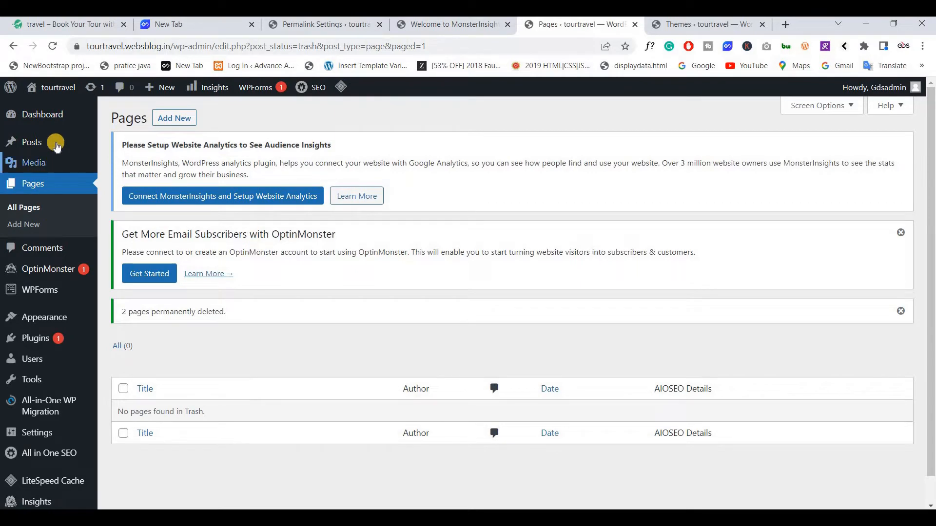
# Move the "Hello world!" post to the trash and permanently delete it from there.
pyautogui.click(37, 148)
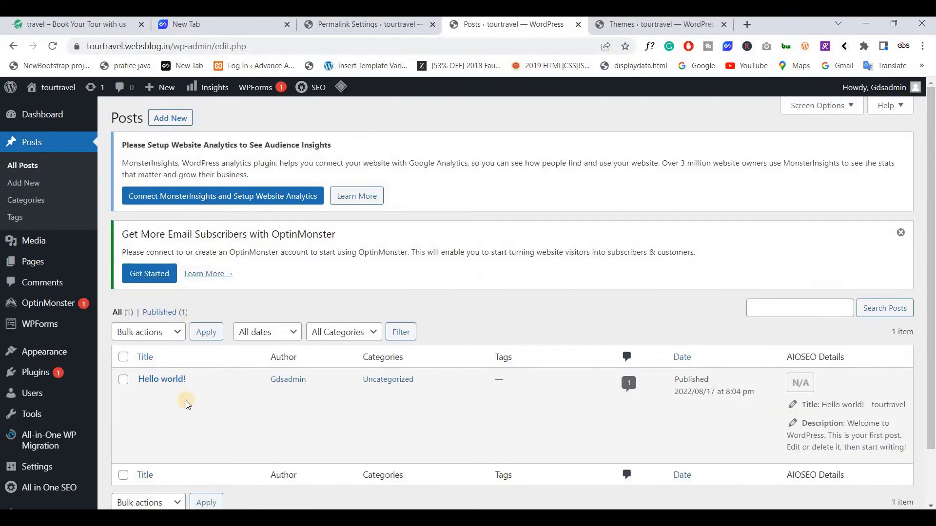
pyautogui.moveTo(206, 406)
pyautogui.click(208, 396)
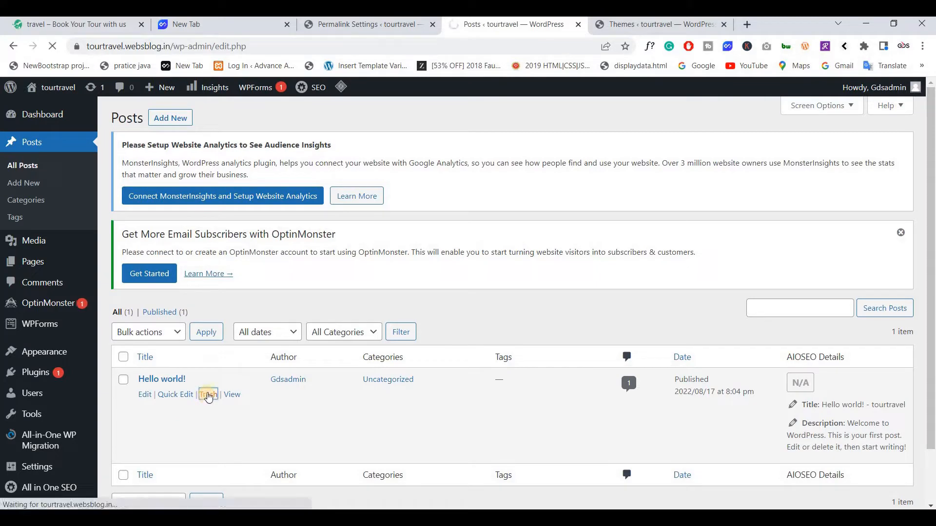
pyautogui.scroll(-1, 159, 293)
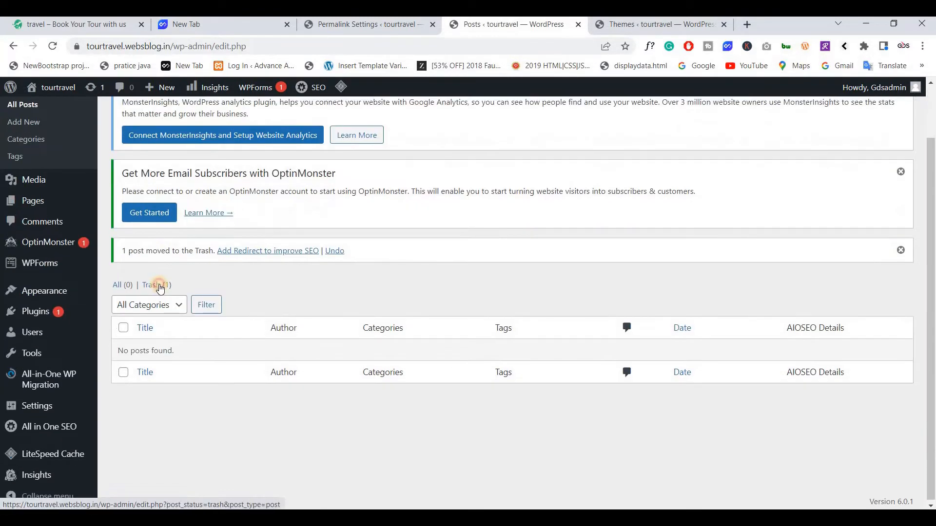
pyautogui.click(160, 287)
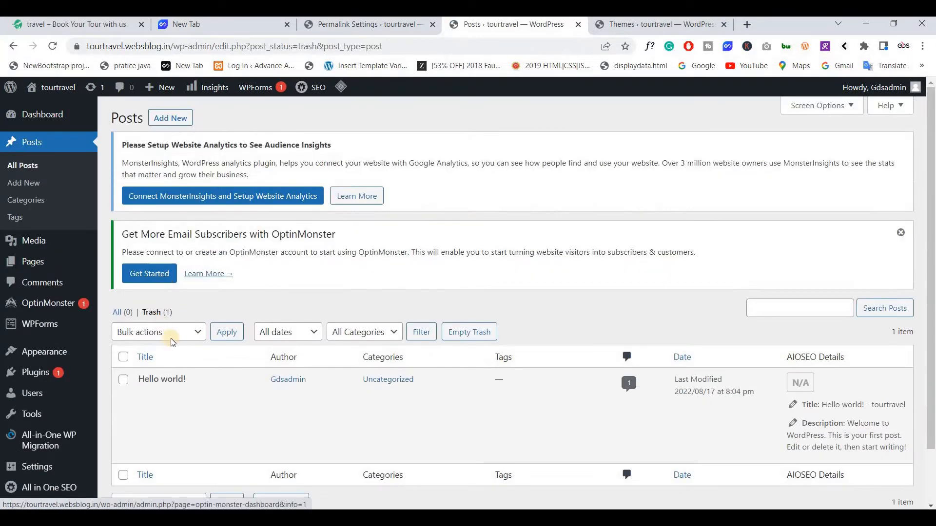
pyautogui.scroll(-1, 170, 339)
pyautogui.click(192, 335)
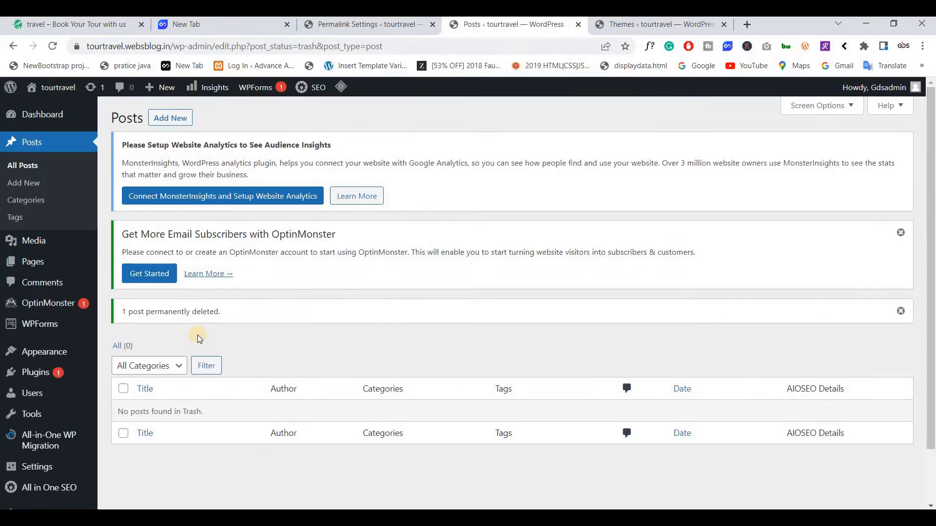
# Deactivate all installed plugins with a bulk action.
pyautogui.click(31, 374)
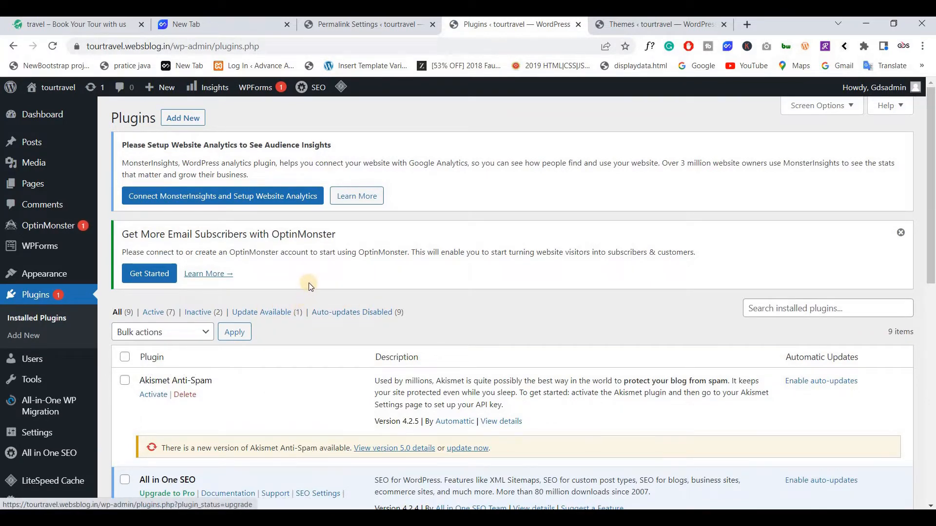
pyautogui.scroll(-6, 309, 282)
pyautogui.scroll(-3, 304, 278)
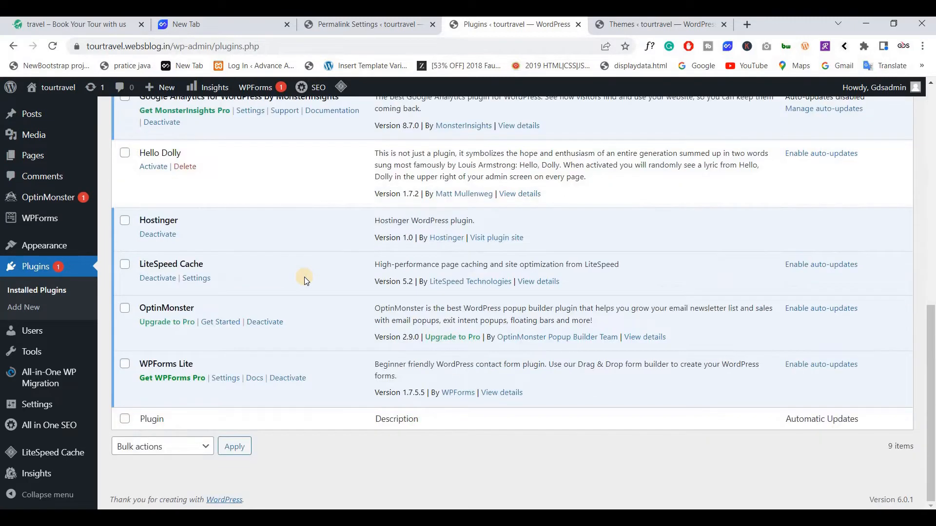
pyautogui.scroll(6, 251, 255)
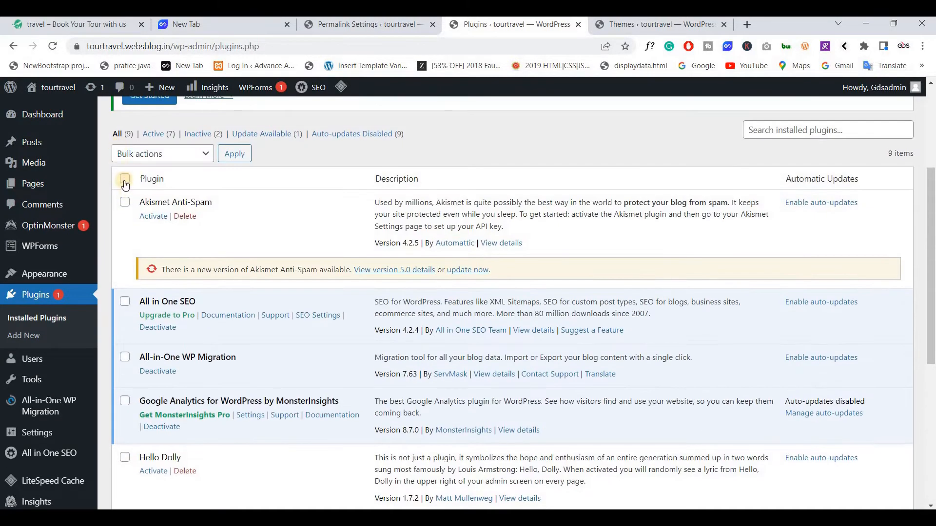
pyautogui.click(125, 178)
pyautogui.click(146, 154)
pyautogui.click(138, 193)
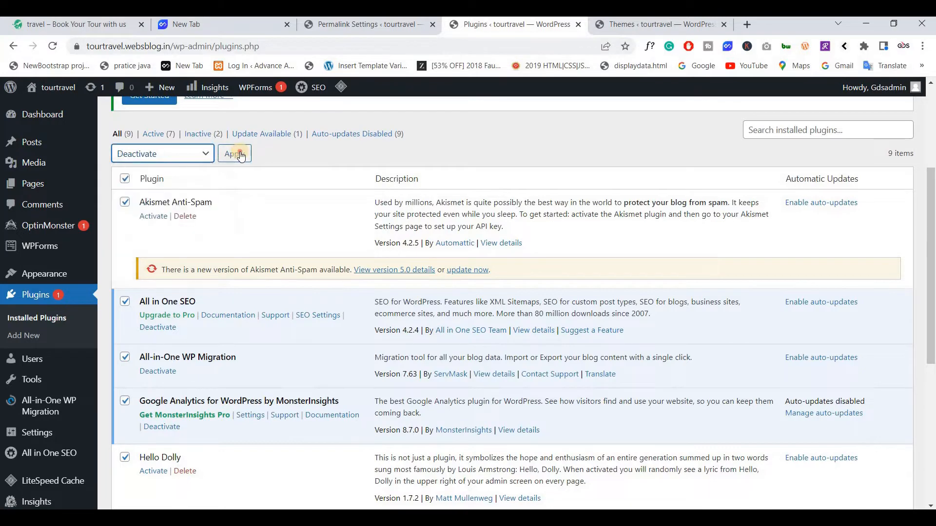
pyautogui.click(238, 154)
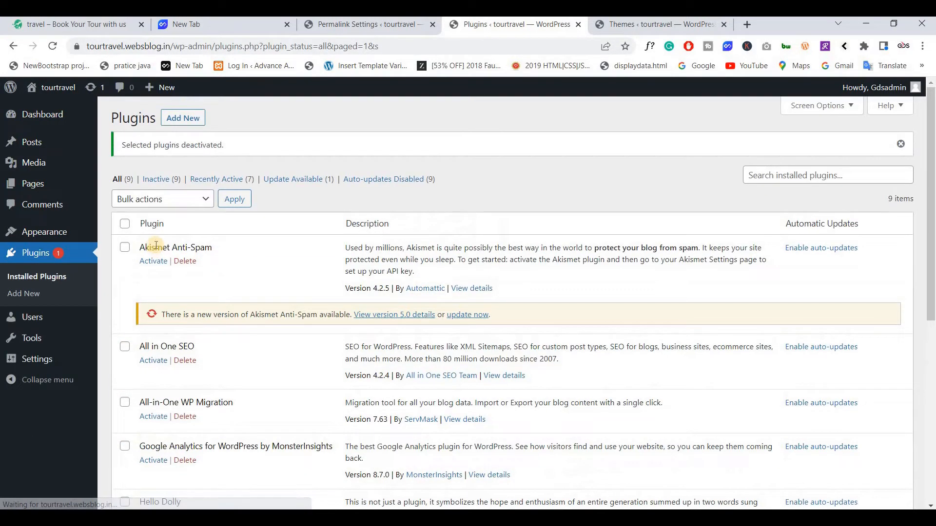
# Delete all the deactivated plugins with a bulk action and confirm the deletion.
pyautogui.scroll(-1, 137, 185)
pyautogui.click(128, 163)
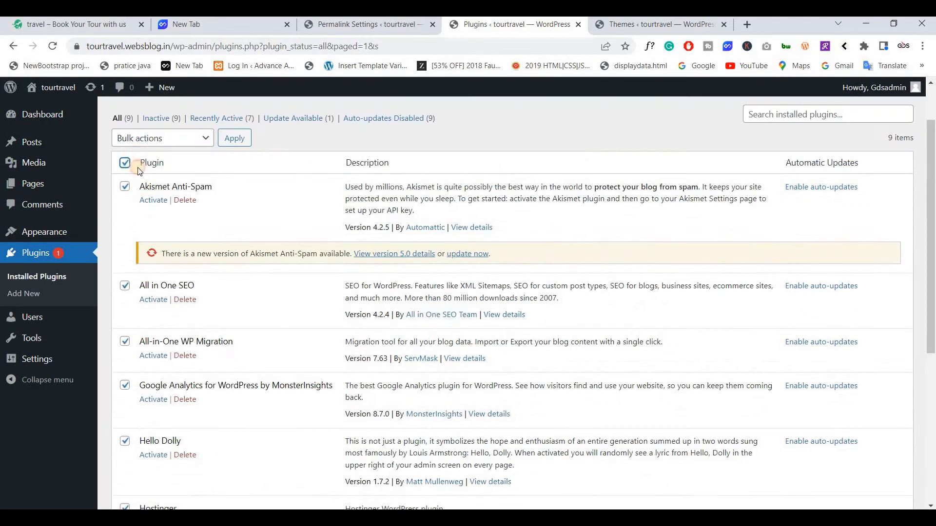
pyautogui.click(162, 138)
pyautogui.click(132, 200)
pyautogui.click(227, 142)
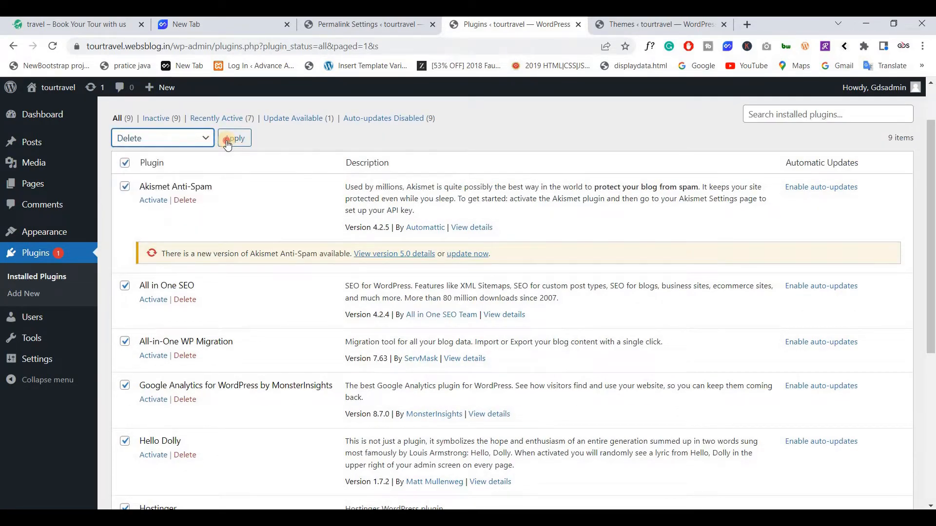
pyautogui.click(525, 127)
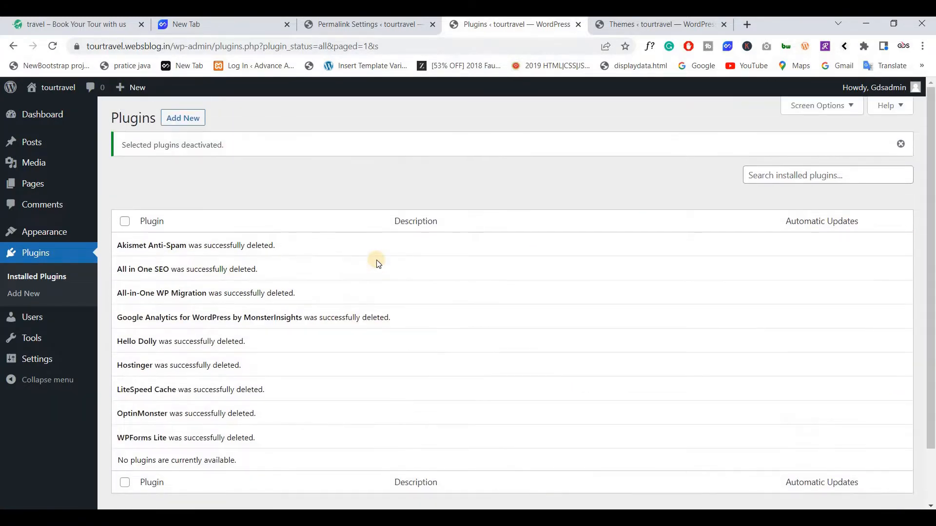
# Set the permalink structure to Post name and save the permalink settings.
pyautogui.click(387, 26)
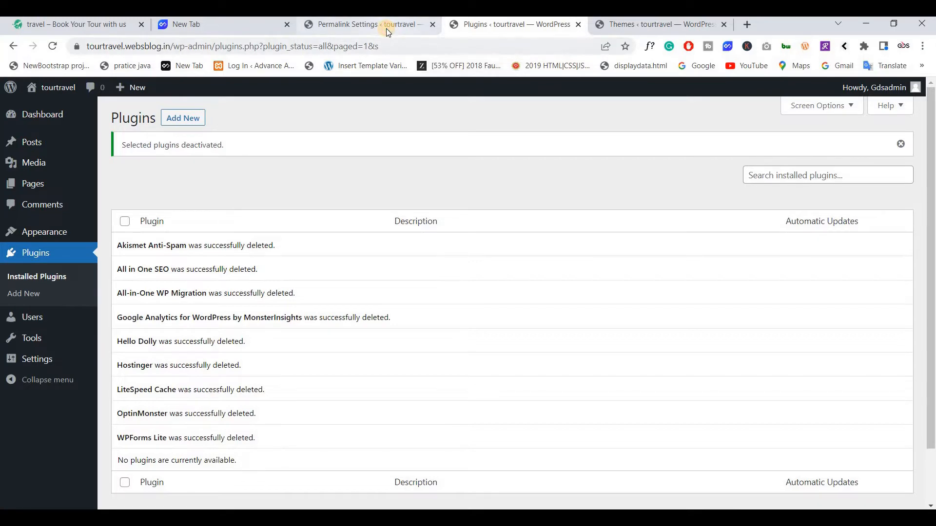
pyautogui.scroll(-4, 286, 297)
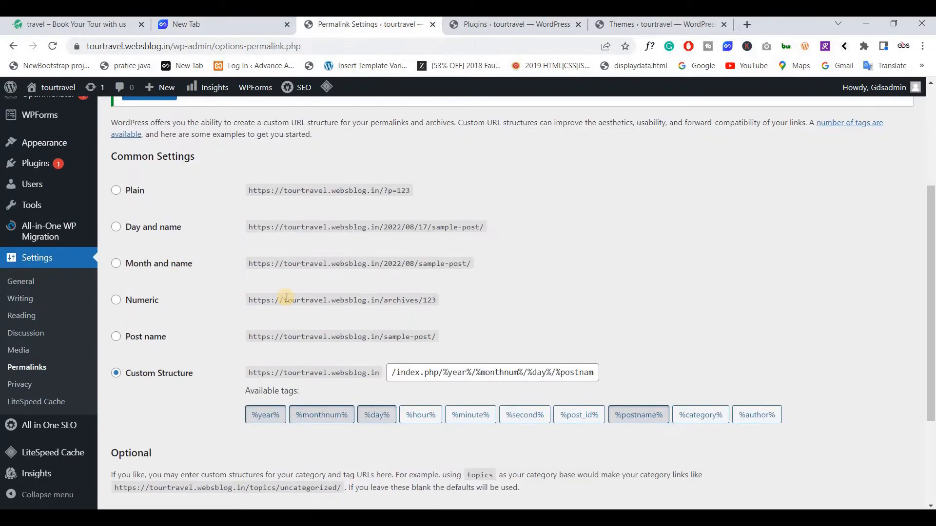
pyautogui.scroll(1, 235, 309)
pyautogui.scroll(3, 237, 308)
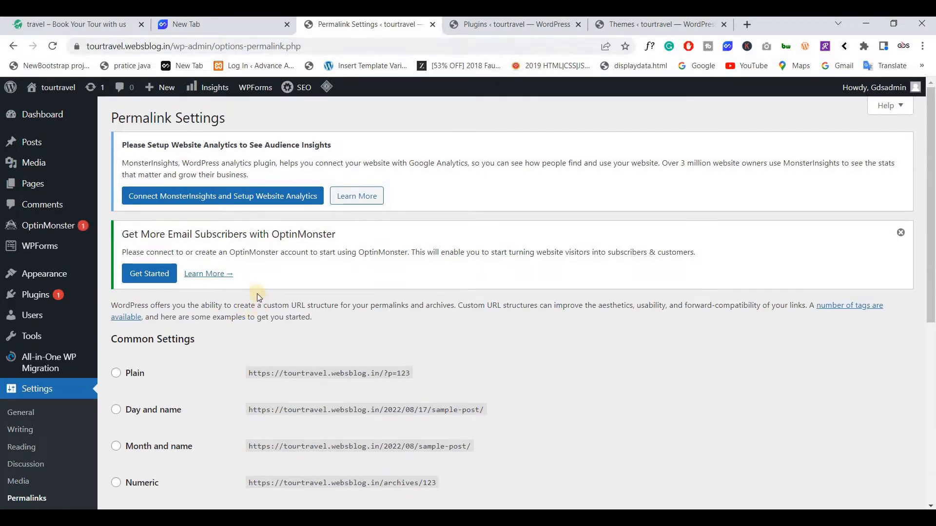
pyautogui.scroll(-2, 251, 302)
pyautogui.scroll(-1, 246, 287)
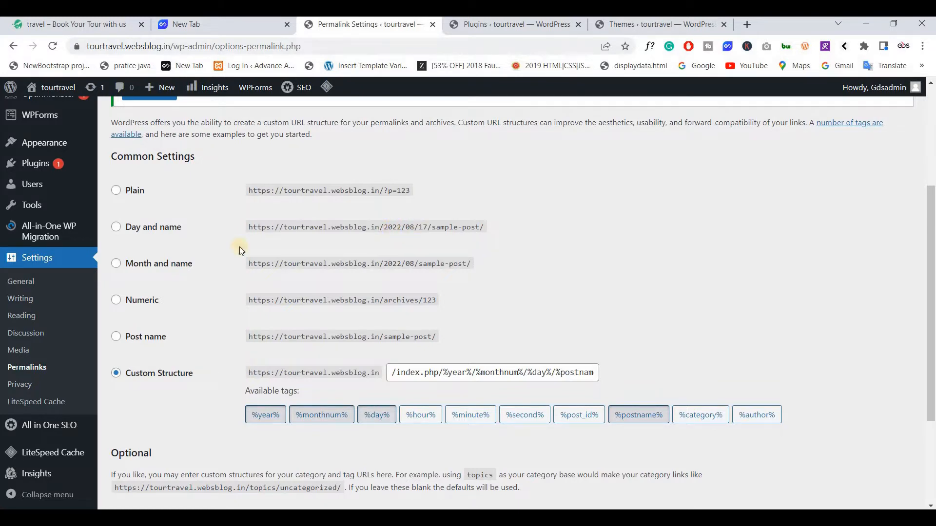
pyautogui.click(153, 346)
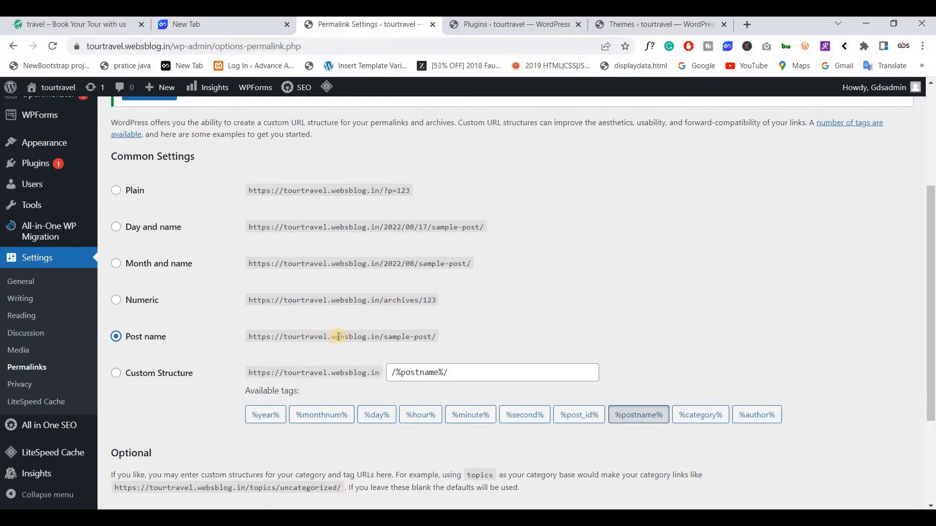
pyautogui.scroll(-3, 239, 309)
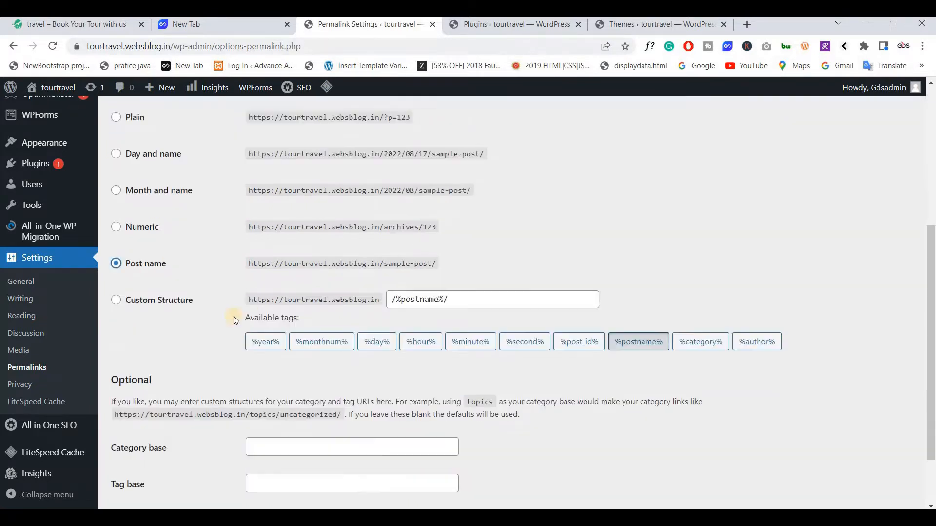
pyautogui.click(157, 457)
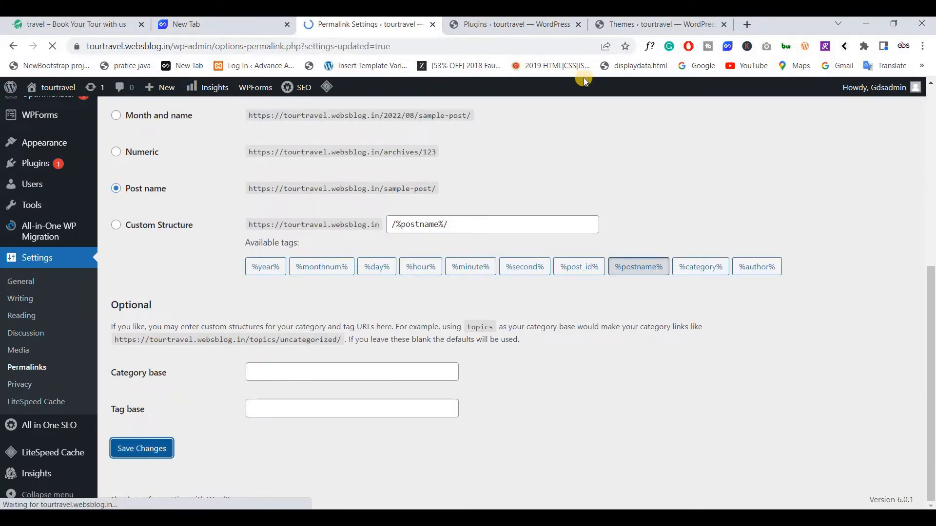
# Close the extra Plugins and Themes browser tabs and open the WordPress dashboard home.
pyautogui.click(578, 25)
pyautogui.click(578, 25)
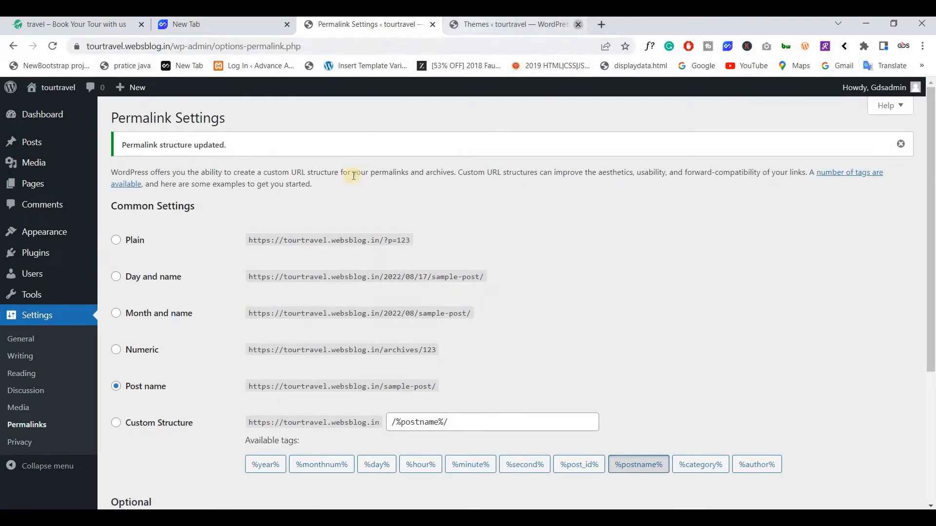
pyautogui.click(15, 128)
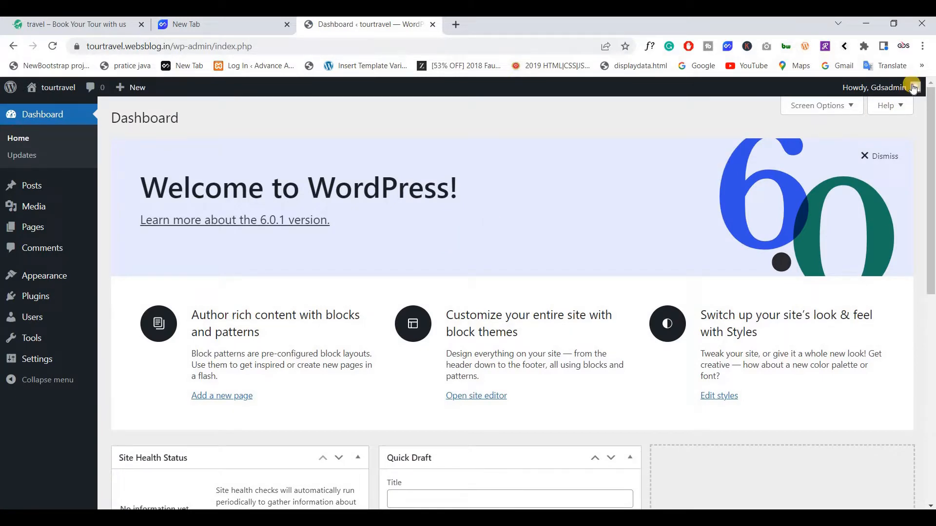
# Hide all dashboard elements: Site Health Status, At a Glance, Activity, Quick Draft, WordPress Events and News, and Welcome.
pyautogui.click(816, 108)
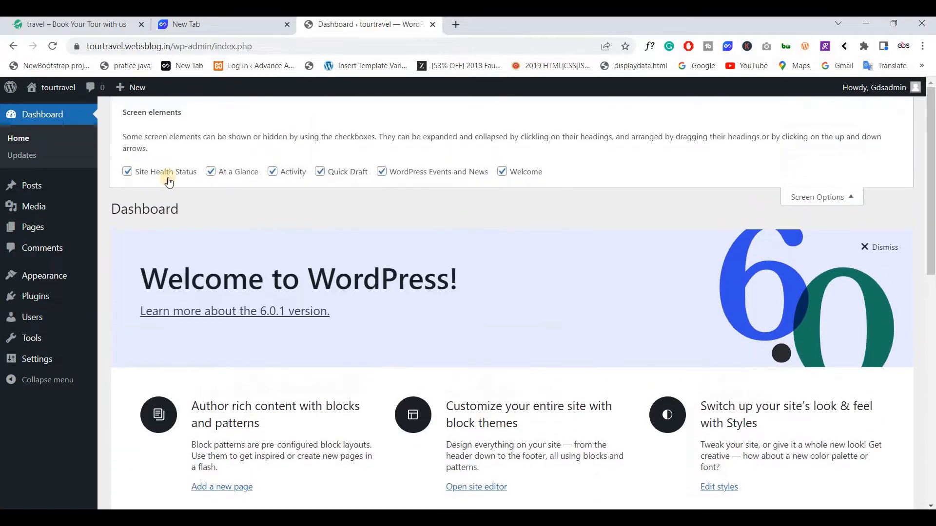
pyautogui.click(143, 173)
pyautogui.click(244, 174)
pyautogui.click(287, 176)
pyautogui.click(348, 174)
pyautogui.click(440, 171)
pyautogui.click(520, 172)
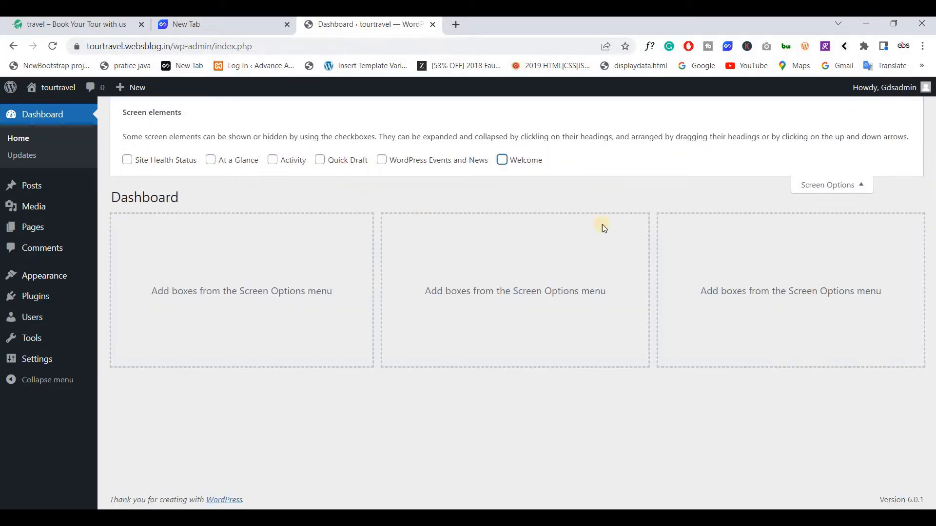
pyautogui.click(824, 195)
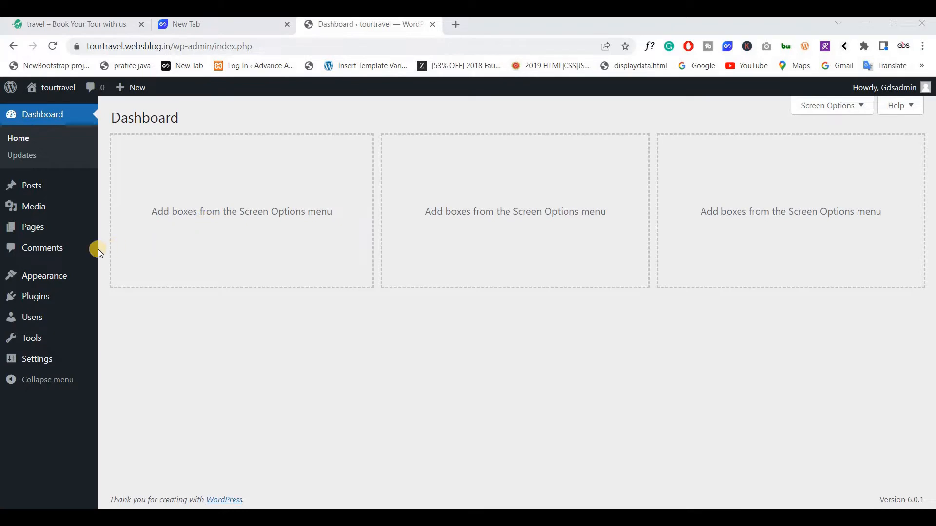
# Find the plugin "WP Travel Engine – Best Travel Booking WordPress Plugin" in the plugin directory, install it and activate it.
pyautogui.moveTo(47, 300)
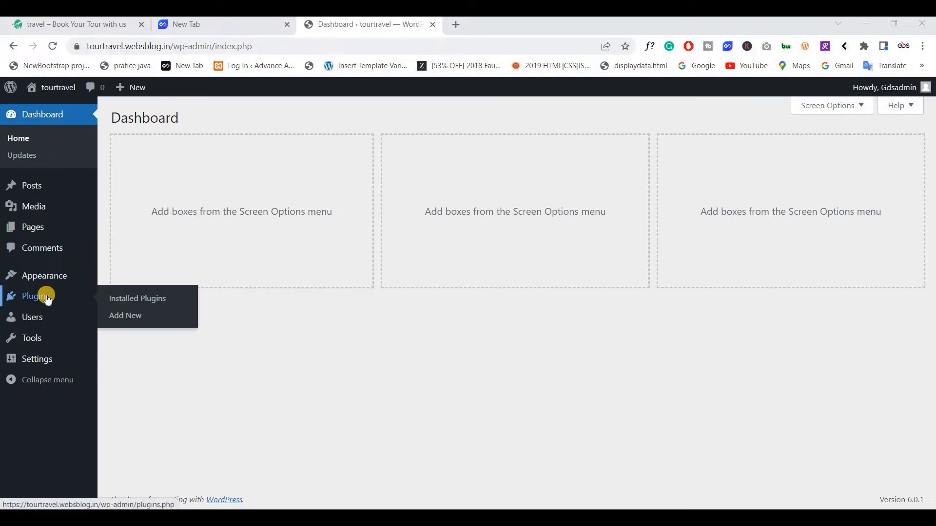
pyautogui.click(123, 321)
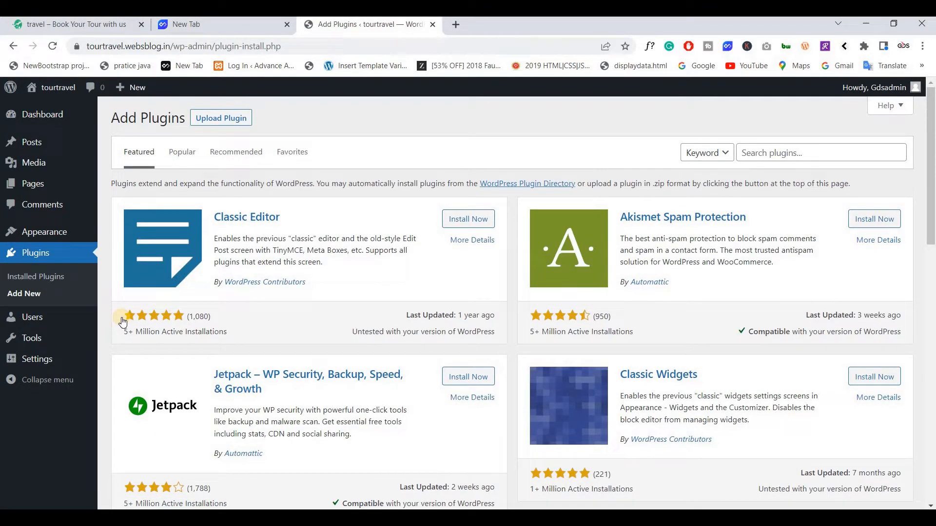
pyautogui.click(759, 154)
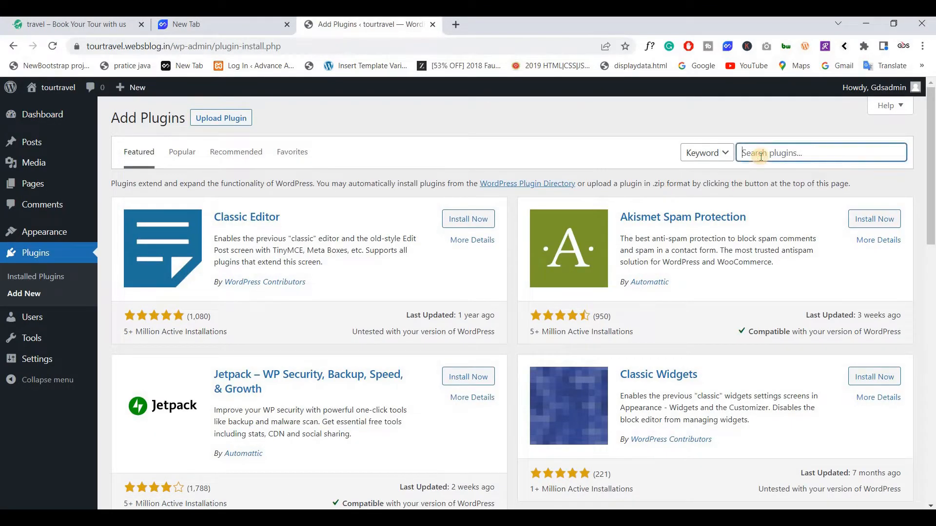
pyautogui.write('WP Travel Engine')
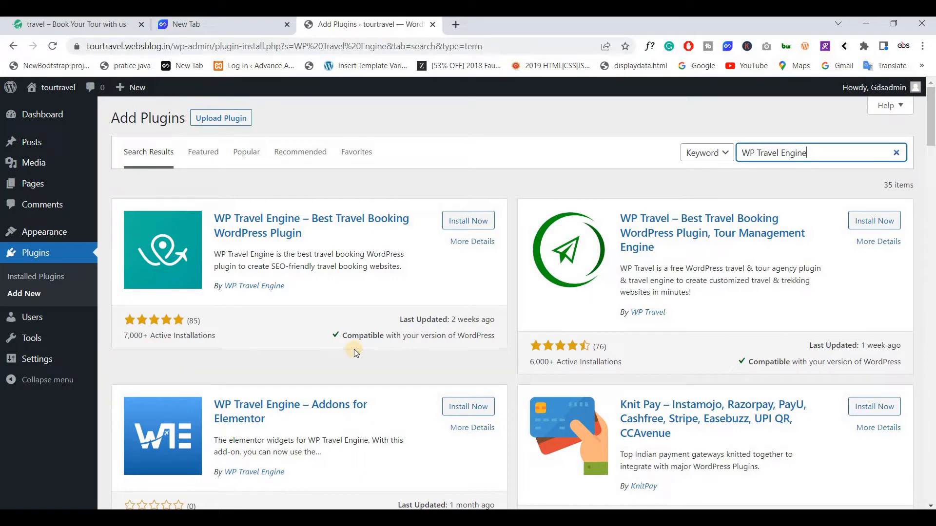
pyautogui.click(453, 220)
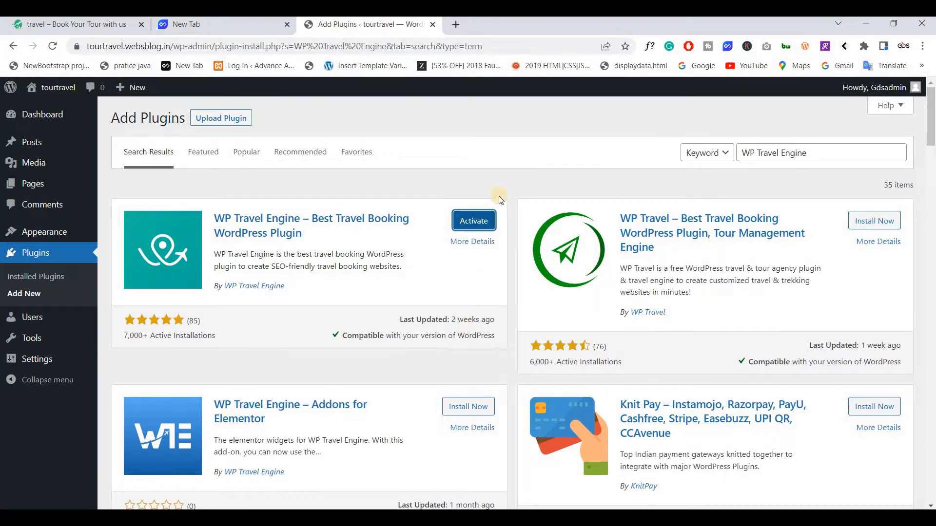
pyautogui.click(485, 218)
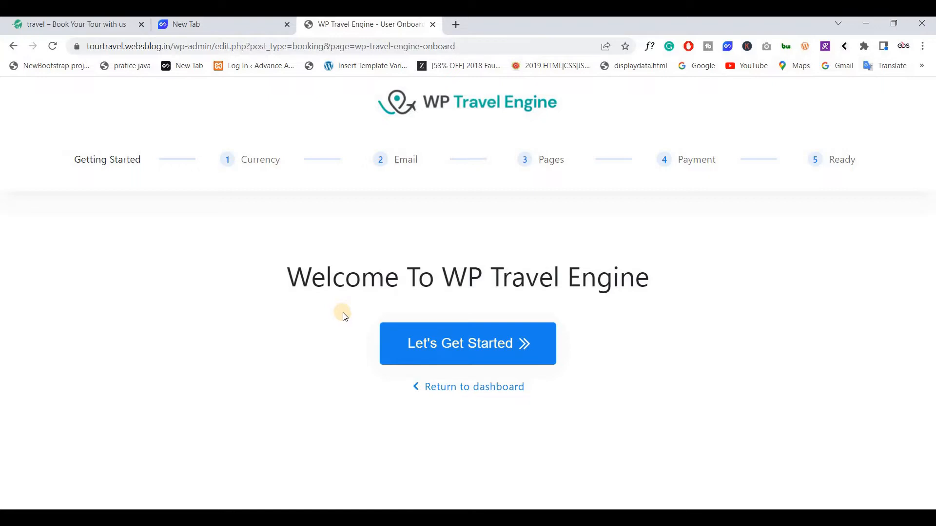
# Start the WP Travel Engine setup and accept the currency settings with US dollar, currency symbol display and comma thousands separator.
pyautogui.click(424, 339)
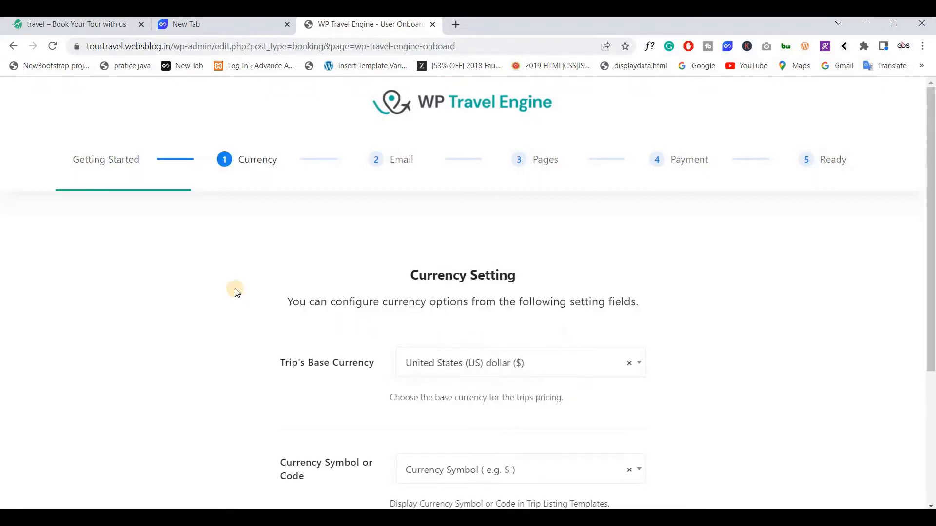
pyautogui.scroll(-3, 347, 278)
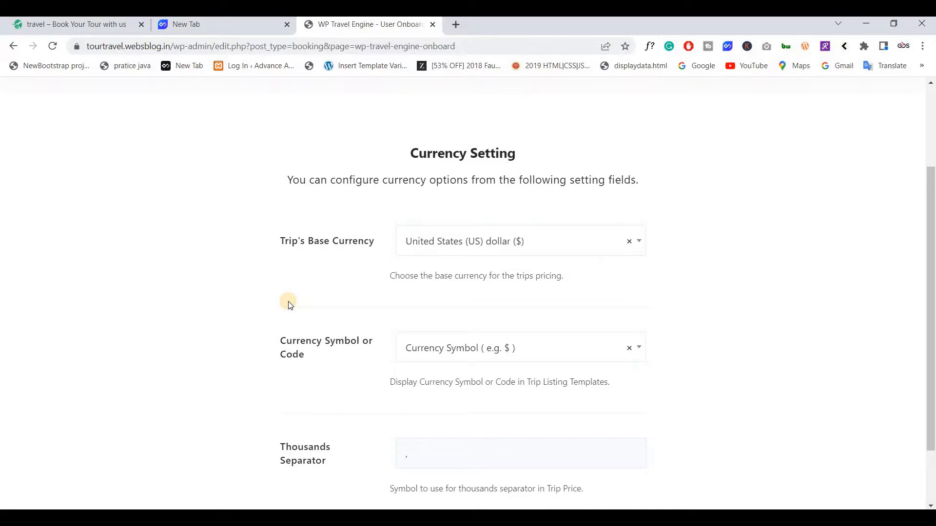
pyautogui.scroll(-2, 288, 305)
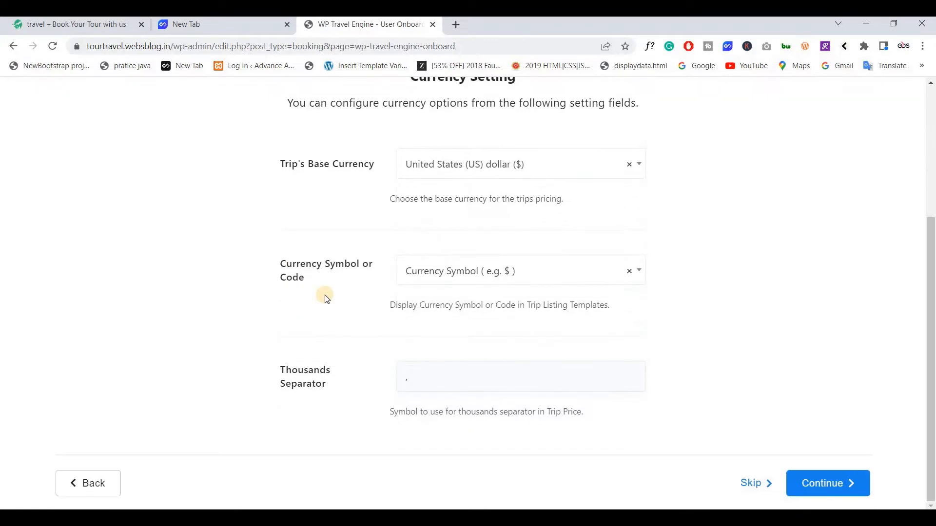
pyautogui.click(432, 276)
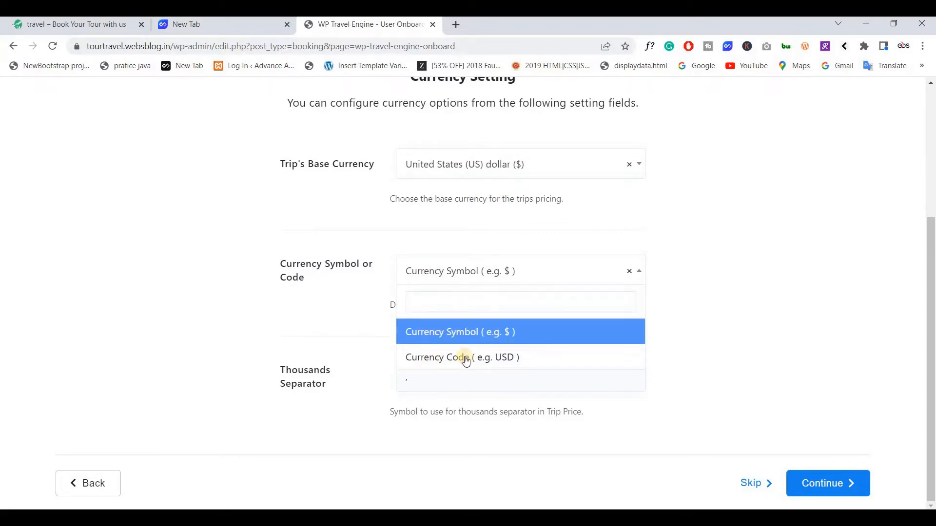
pyautogui.click(381, 317)
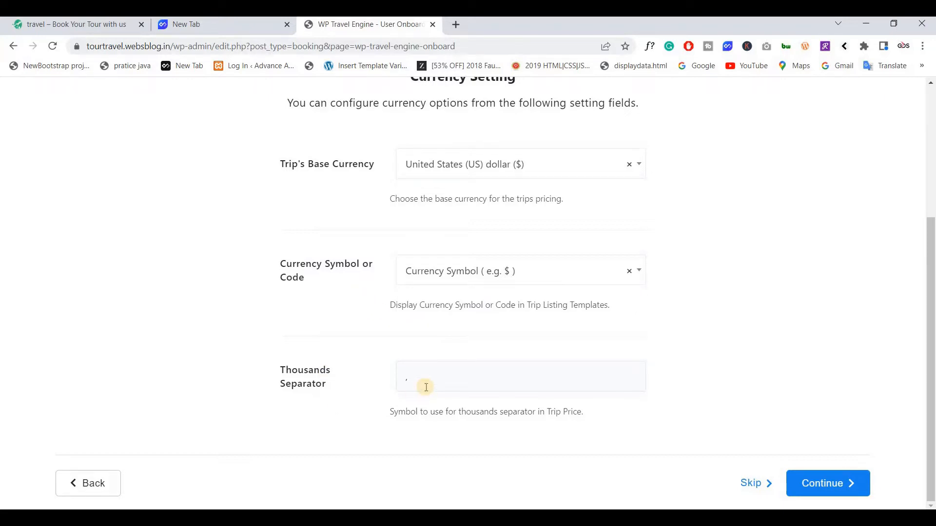
pyautogui.click(825, 485)
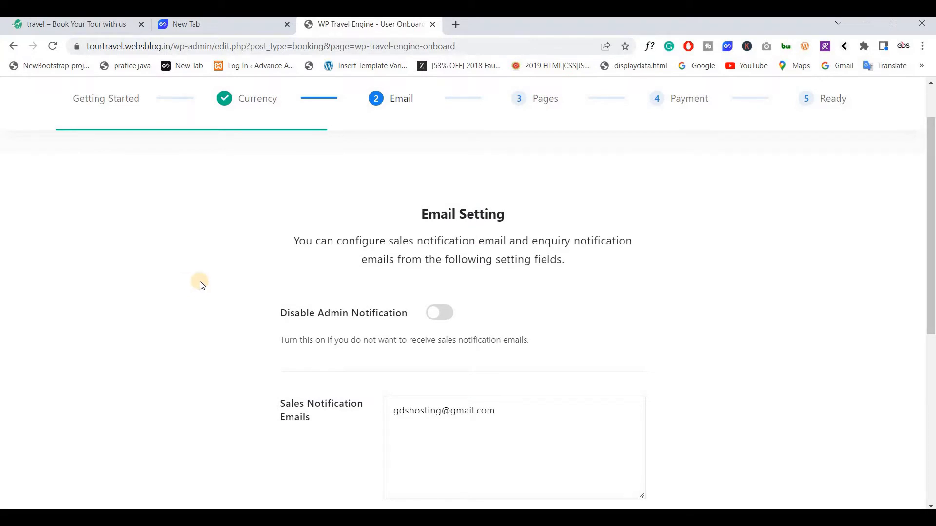
# Accept the default email settings, with admin notifications and enquiry email enabled, and continue to the page settings.
pyautogui.scroll(-3, 456, 205)
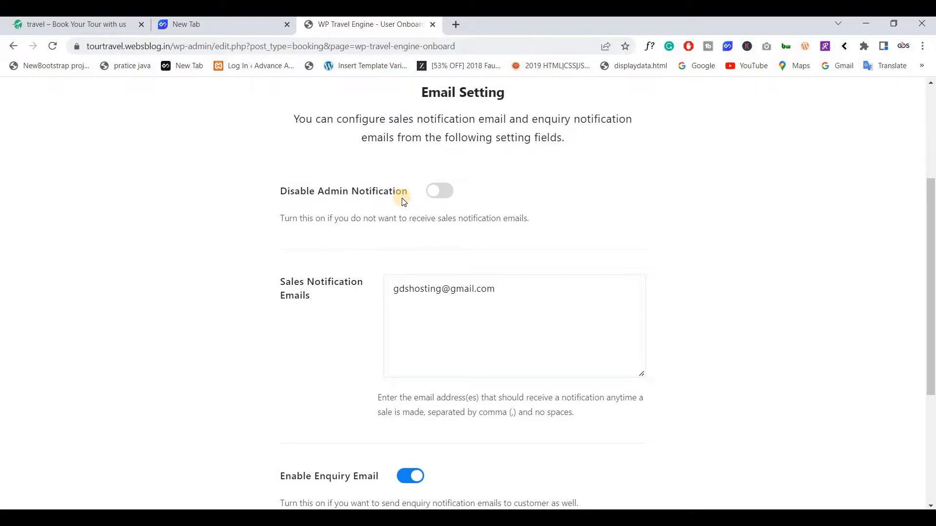
pyautogui.scroll(-1, 362, 297)
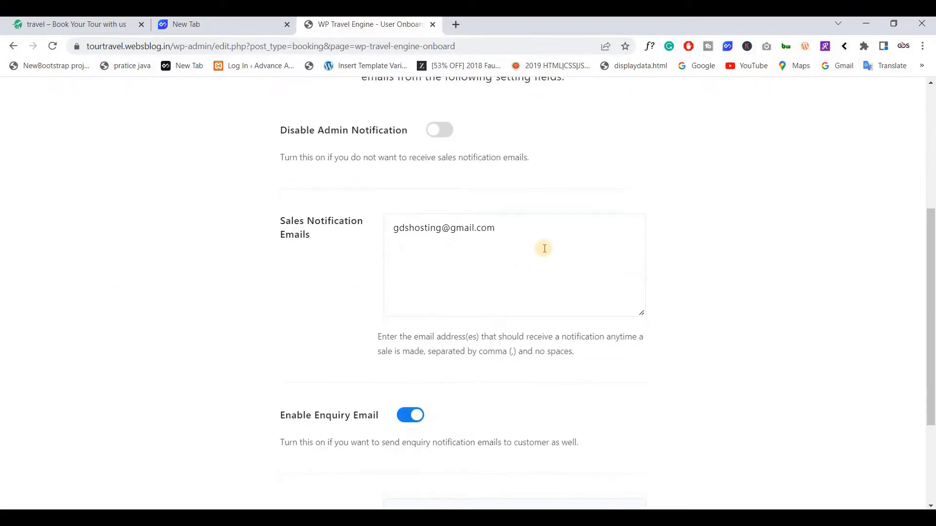
pyautogui.click(434, 251)
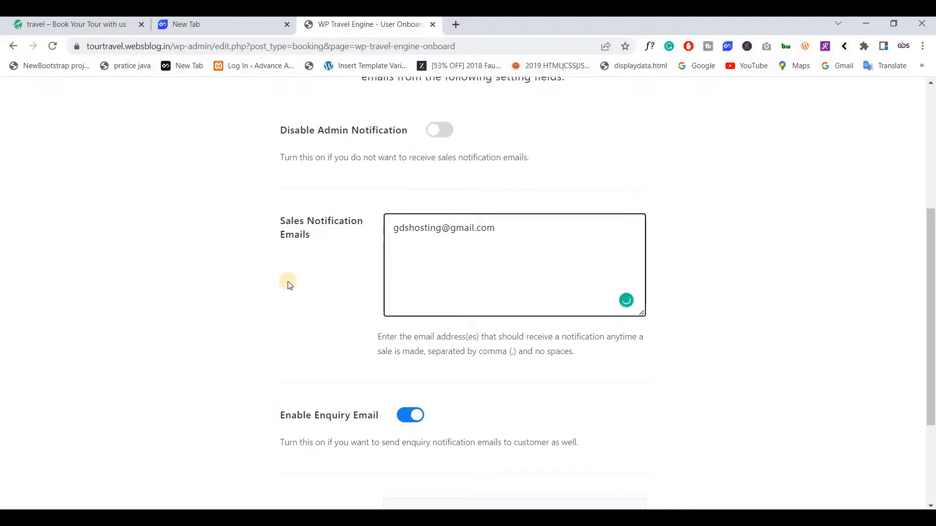
pyautogui.scroll(-3, 279, 298)
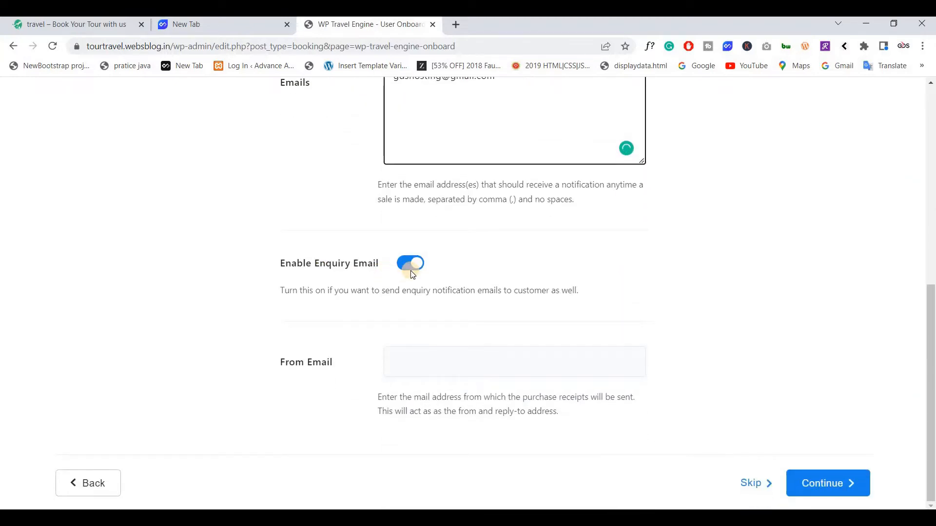
pyautogui.click(818, 489)
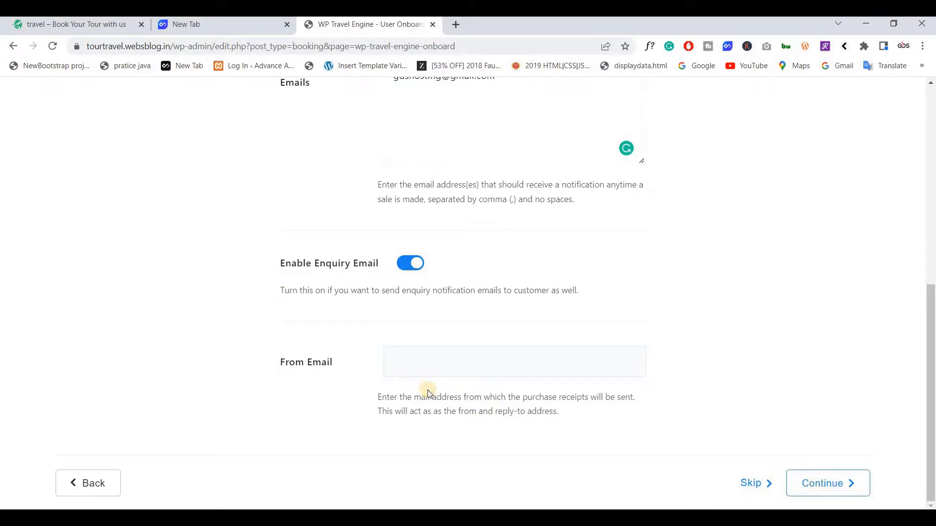
# Accept the default checkout, terms, thank-you, confirmation, user dashboard and trip search results pages and continue to the payment settings.
pyautogui.scroll(-3, 190, 317)
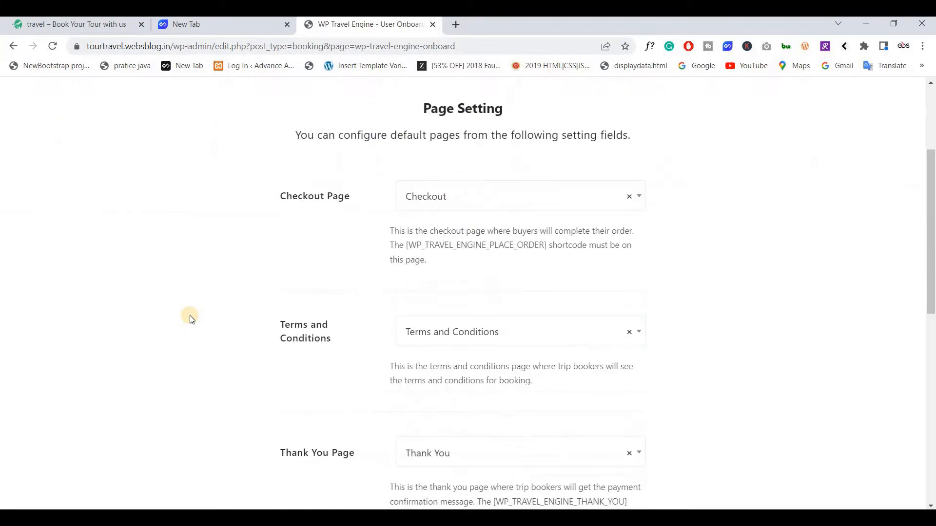
pyautogui.scroll(3, 190, 318)
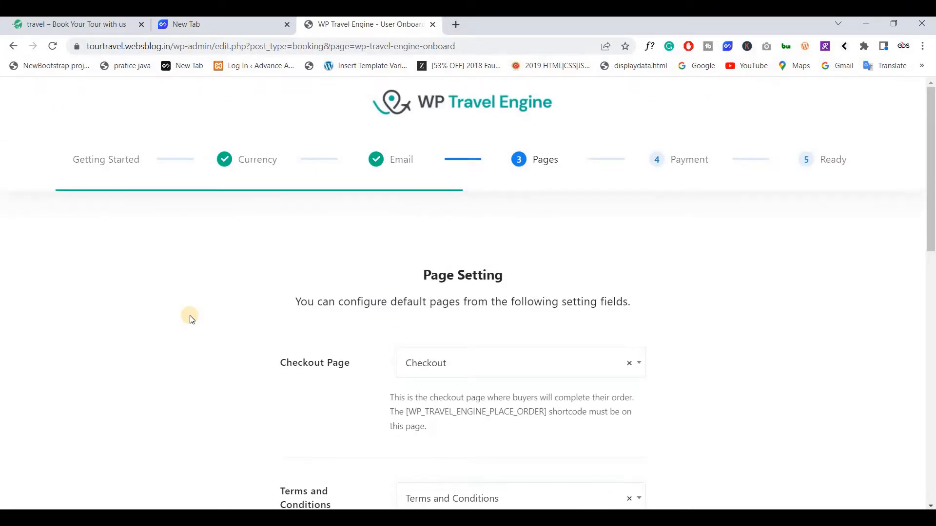
pyautogui.scroll(-2, 244, 288)
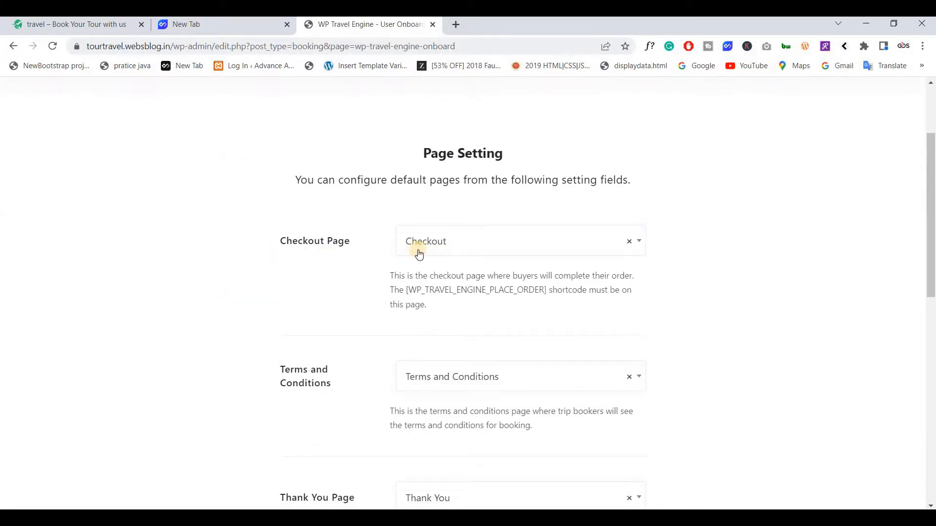
pyautogui.scroll(-3, 420, 253)
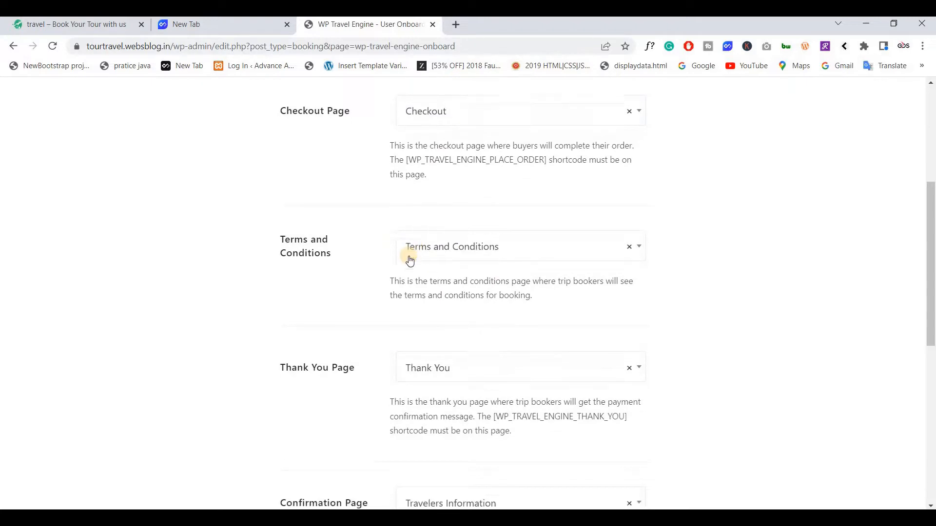
pyautogui.scroll(-5, 411, 268)
pyautogui.scroll(-4, 412, 290)
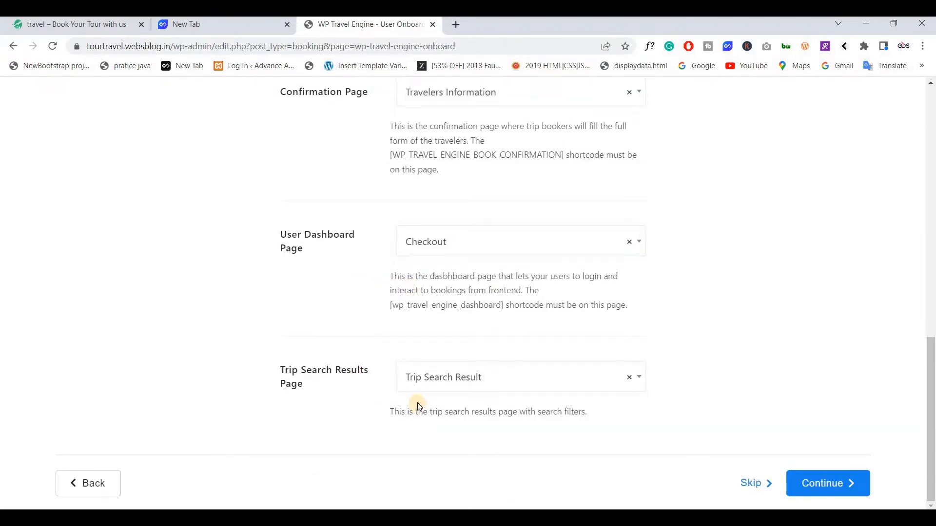
pyautogui.click(835, 484)
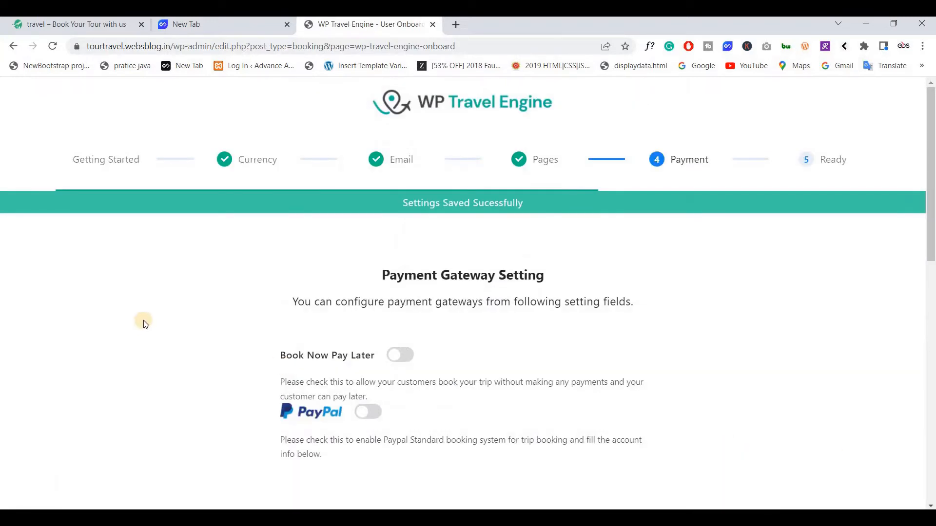
# Enable the Book Now Pay Later and PayPal payment options and put the cursor in the empty PayPal Email/ID field.
pyautogui.scroll(-3, 144, 322)
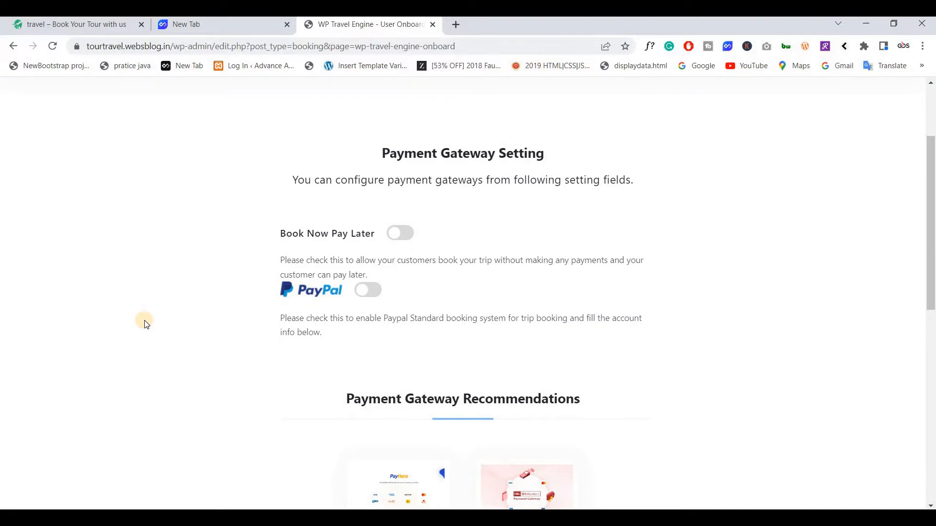
pyautogui.scroll(2, 145, 321)
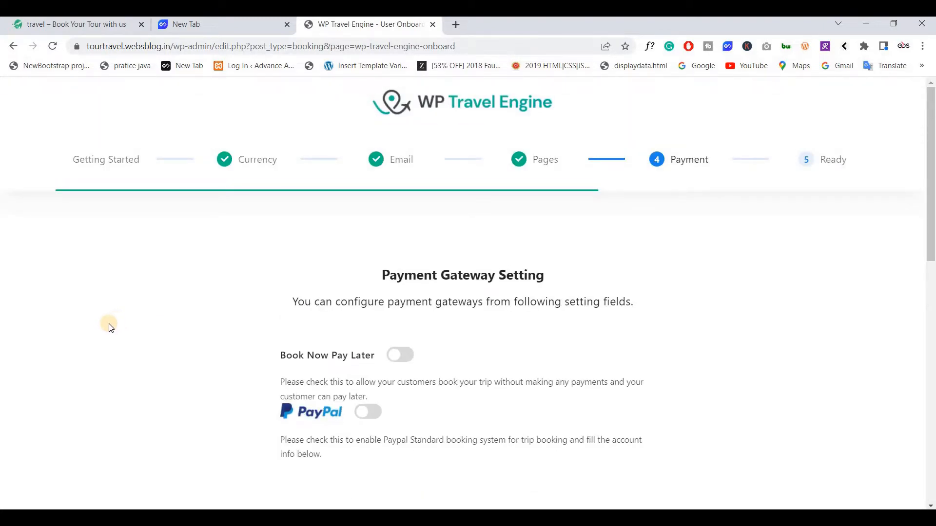
pyautogui.scroll(-1, 363, 296)
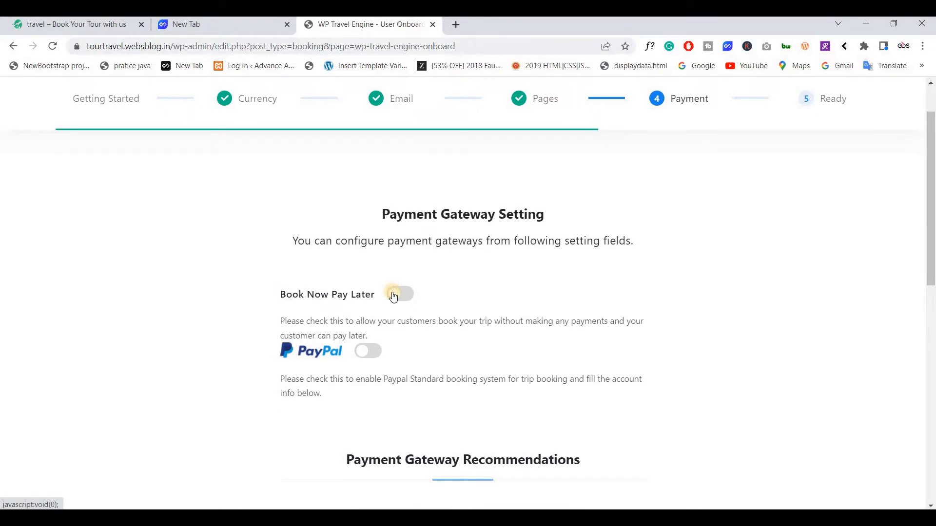
pyautogui.click(395, 294)
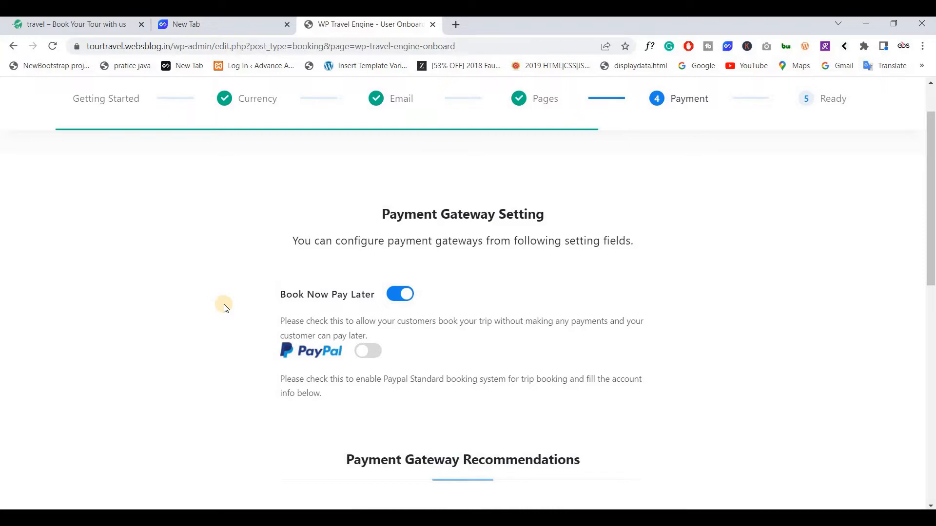
pyautogui.click(362, 354)
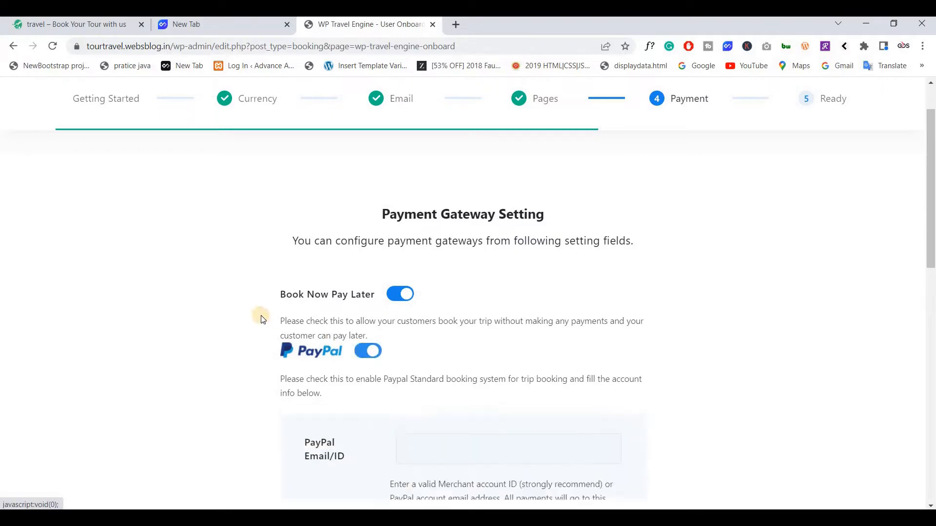
pyautogui.scroll(-3, 262, 317)
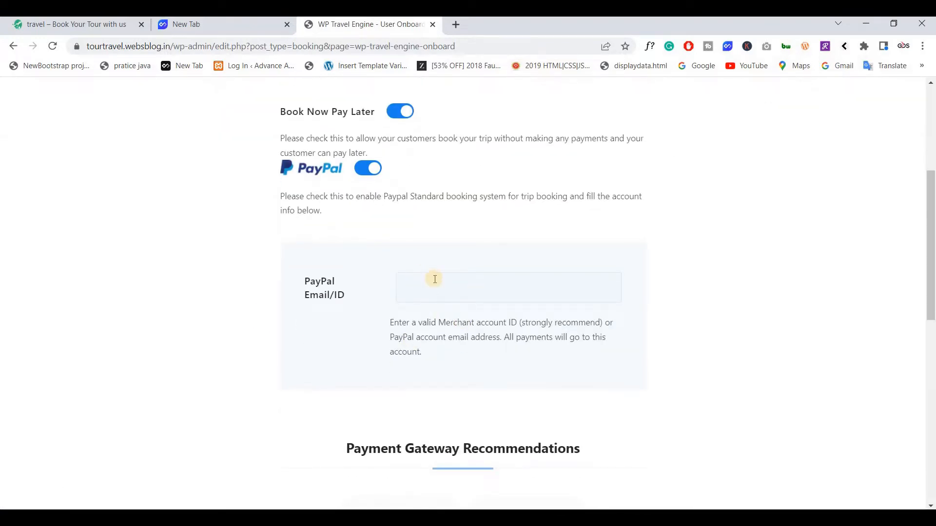
pyautogui.click(468, 299)
# Review the recommended payment gateways and continue to the last stage of the setup wizard.
pyautogui.scroll(-6, 331, 317)
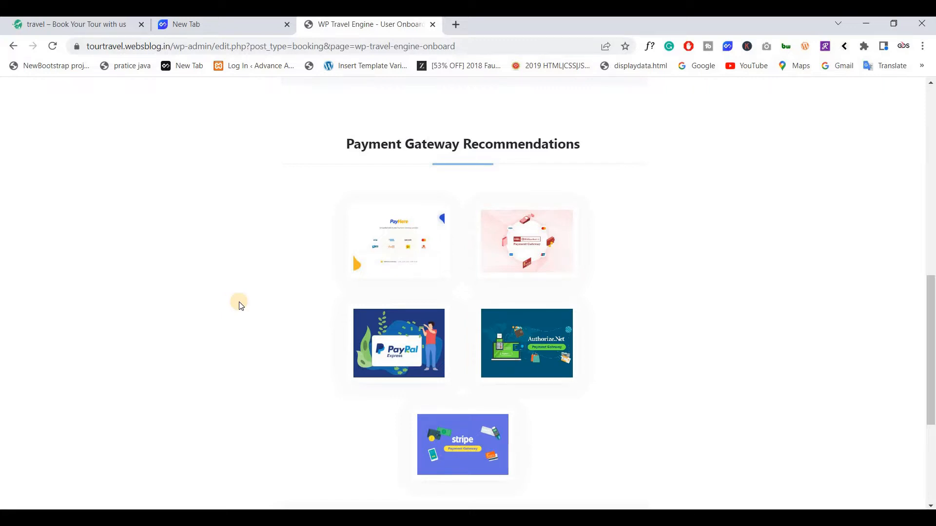
pyautogui.scroll(-1, 239, 305)
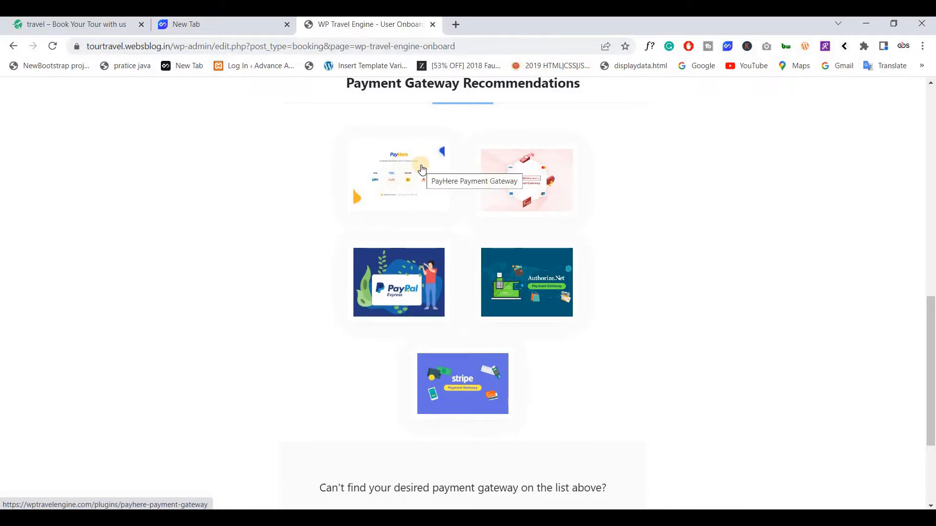
pyautogui.scroll(-3, 200, 254)
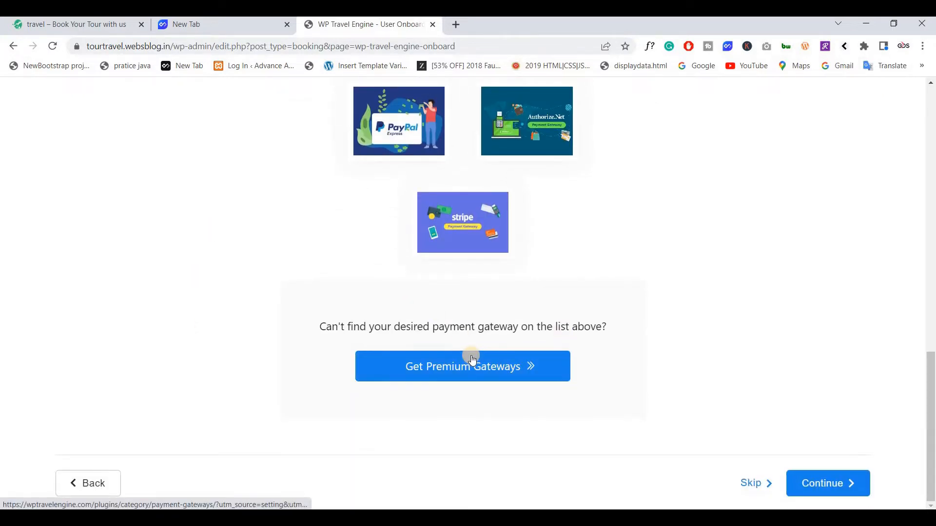
pyautogui.scroll(5, 471, 360)
pyautogui.scroll(-5, 471, 360)
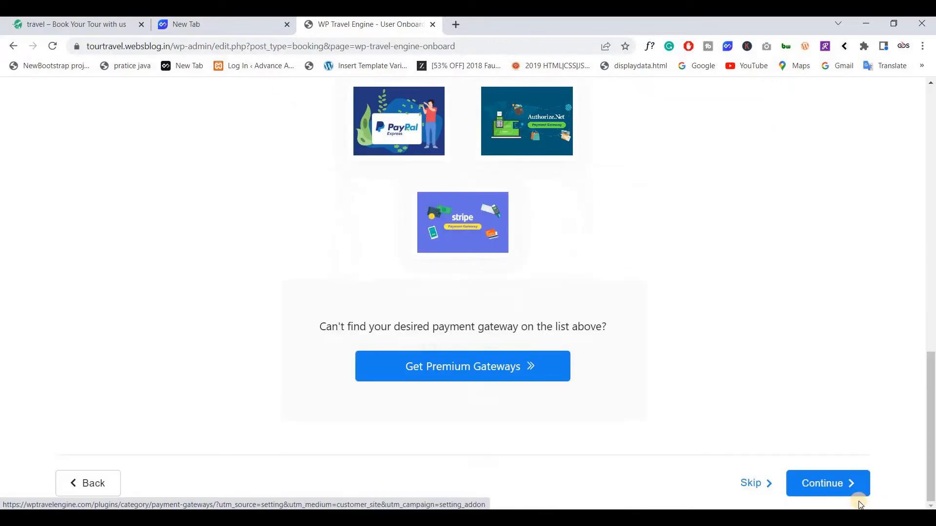
pyautogui.click(832, 487)
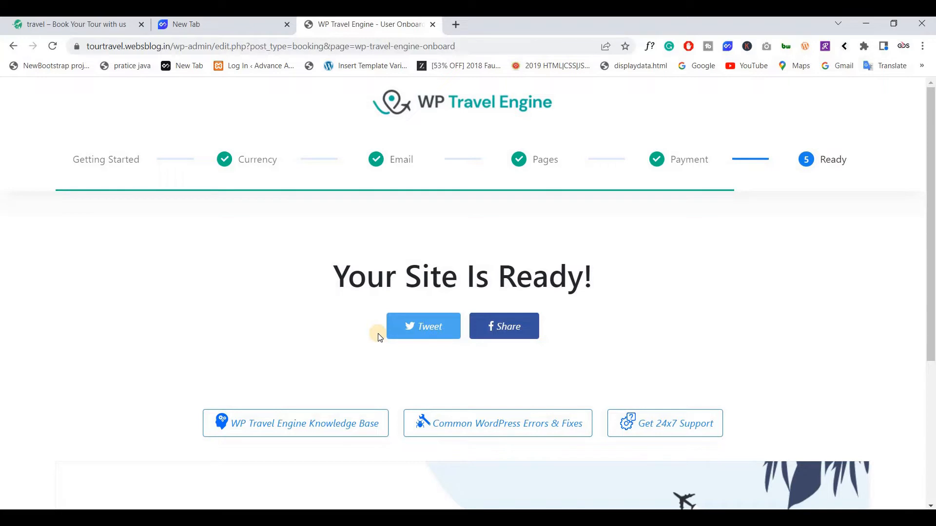
# Leave the setup wizard for the dashboard, close the version 5.4.4 tour pop-up and try to dismiss the WP Travel Engine message.
pyautogui.scroll(-5, 293, 390)
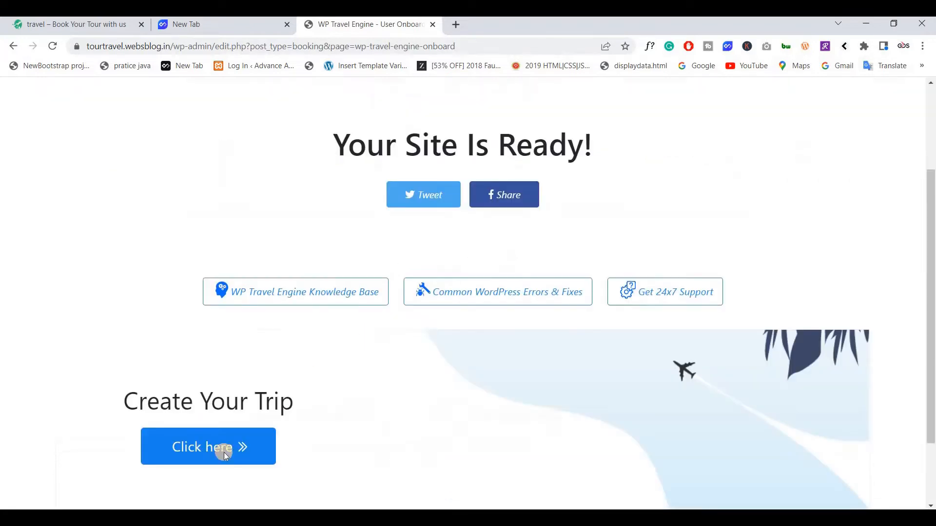
pyautogui.click(113, 488)
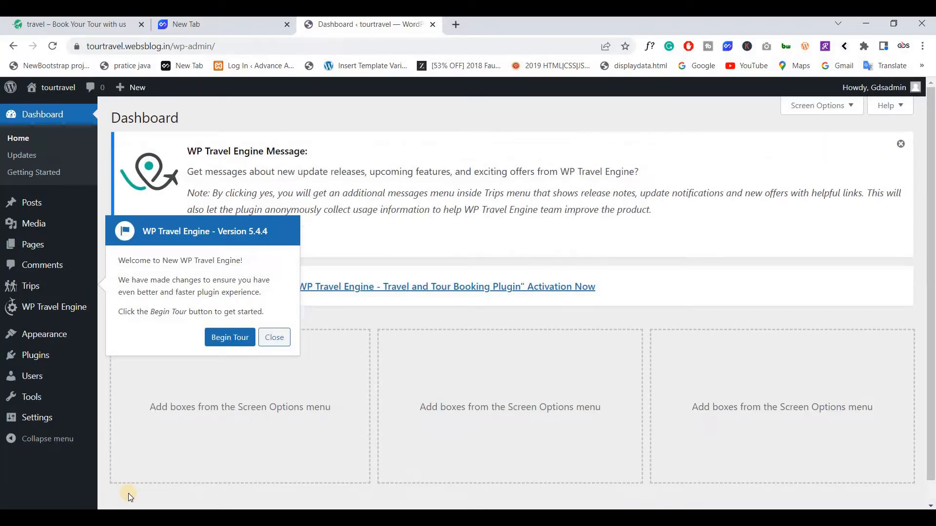
pyautogui.click(285, 343)
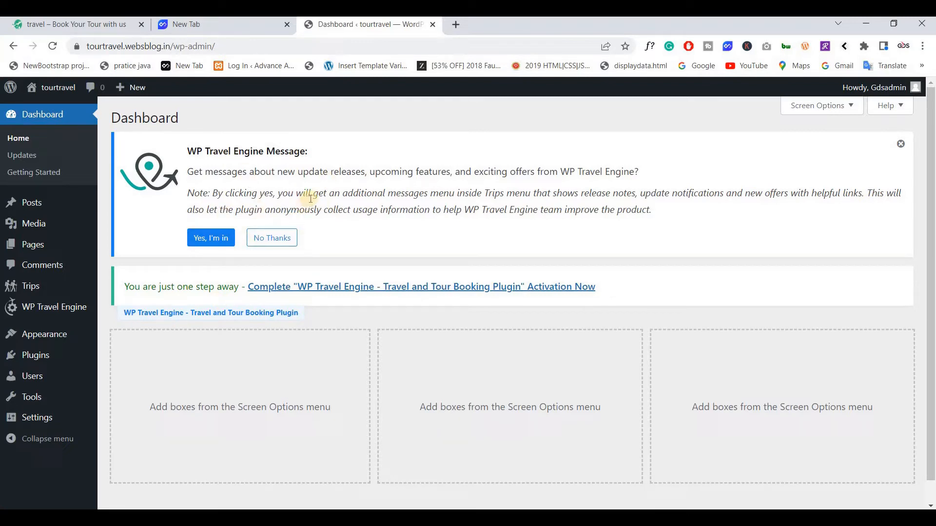
pyautogui.click(900, 144)
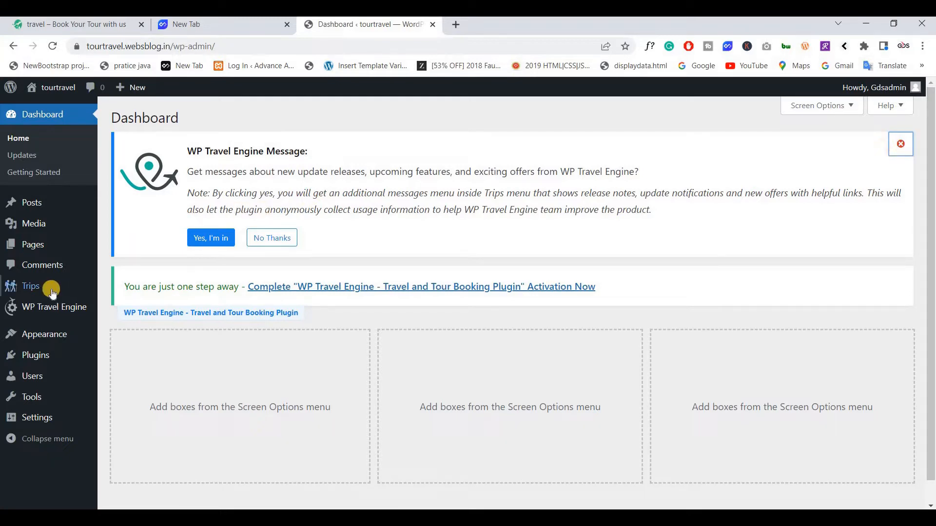
# Open the Destinations page for trips and go to the Add New Destinations form.
pyautogui.moveTo(48, 312)
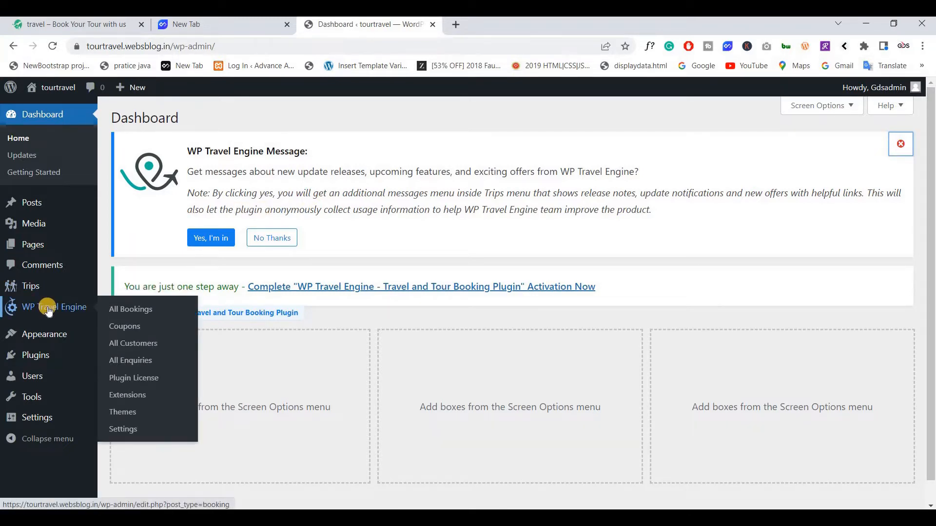
pyautogui.moveTo(43, 292)
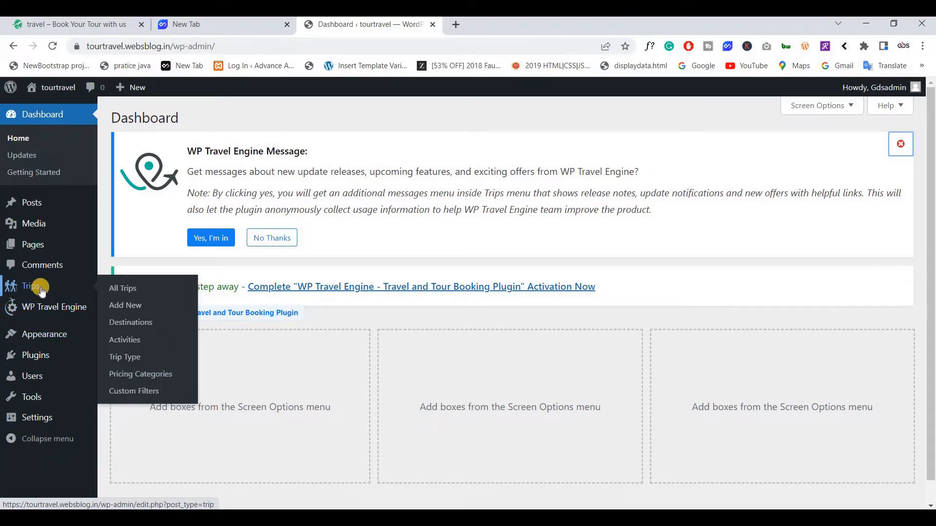
pyautogui.click(136, 324)
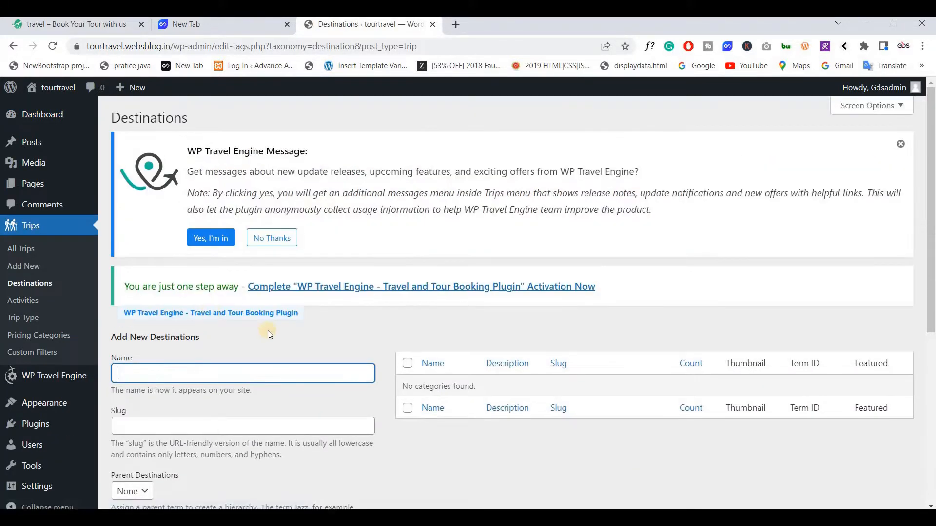
pyautogui.scroll(-3, 268, 331)
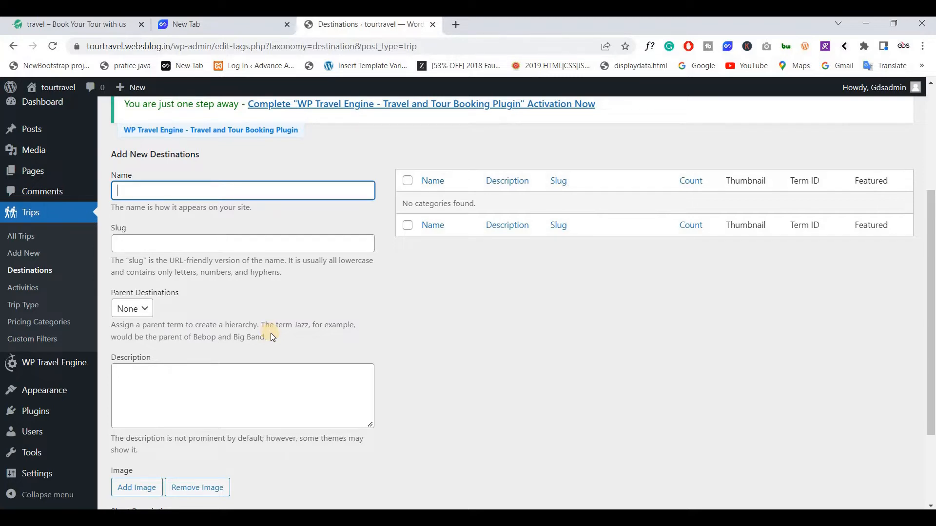
# Copy the name of the austraila image file from the destinations folder and enter it as the destination name, capitalized as Austraila.
pyautogui.hotkey('alt', 'Tab')
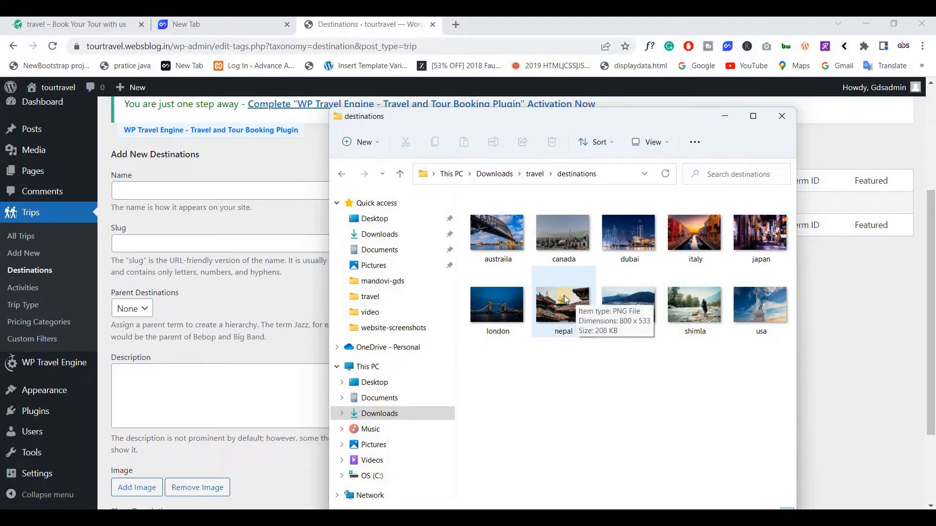
pyautogui.click(513, 247)
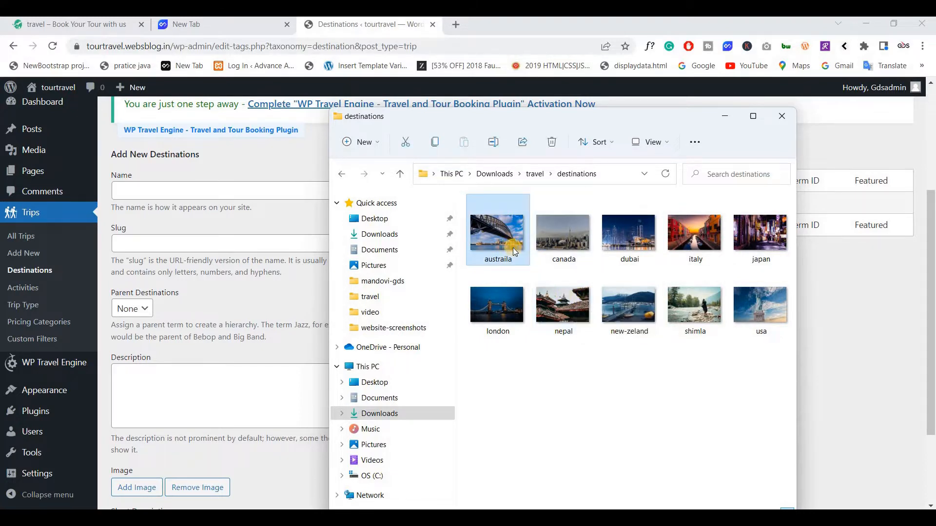
pyautogui.press('F2')
pyautogui.hotkey('ctrl', 'c')
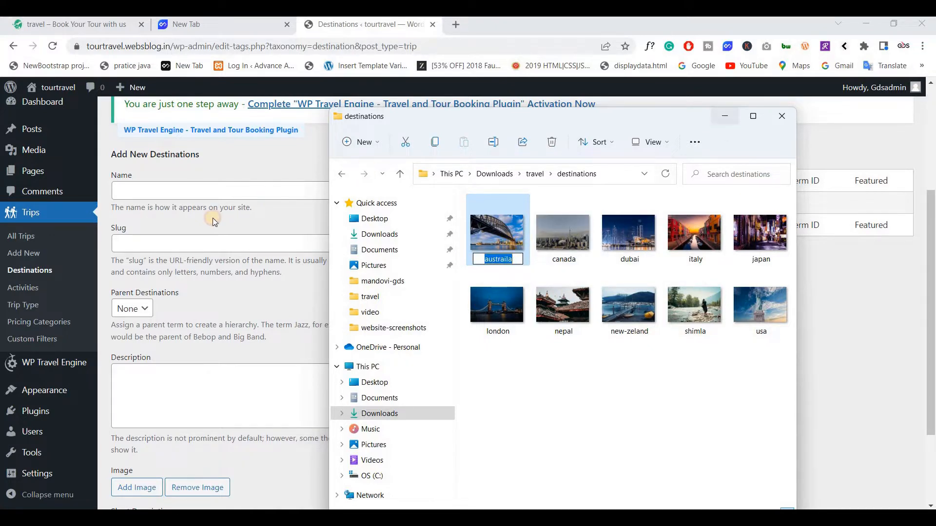
pyautogui.click(192, 195)
pyautogui.hotkey('ctrl', 'v')
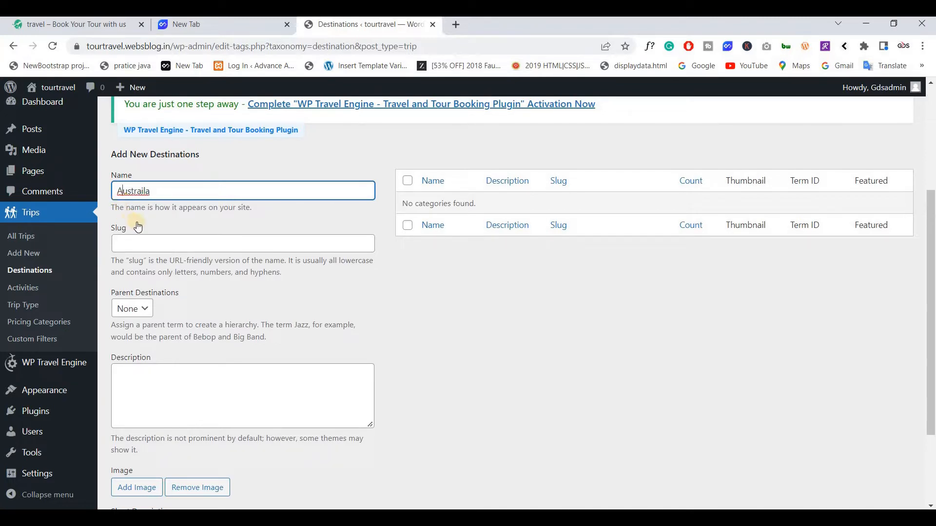
# Copy the destination name into the slug as Austraila and keep the parent destination at None.
pyautogui.scroll(-1, 147, 218)
pyautogui.scroll(1, 147, 218)
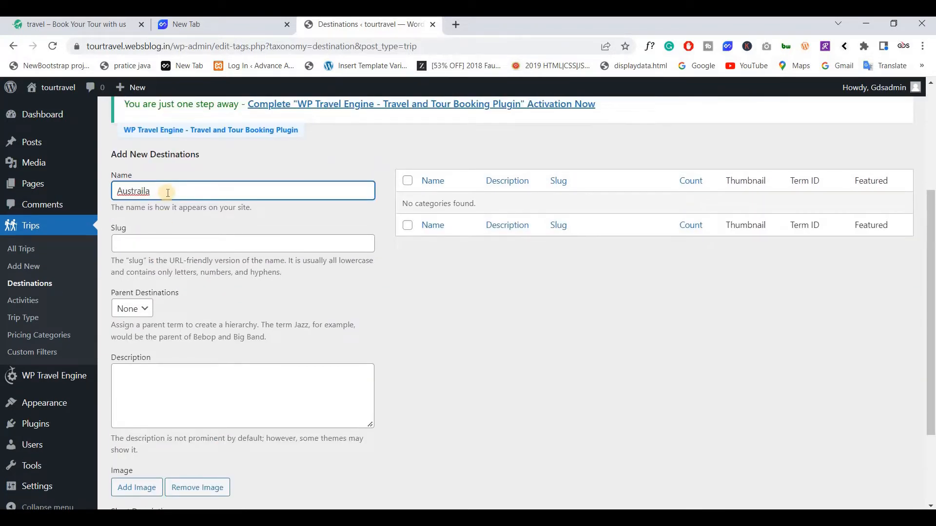
pyautogui.doubleClick(168, 193)
pyautogui.hotkey('ctrl', 'c')
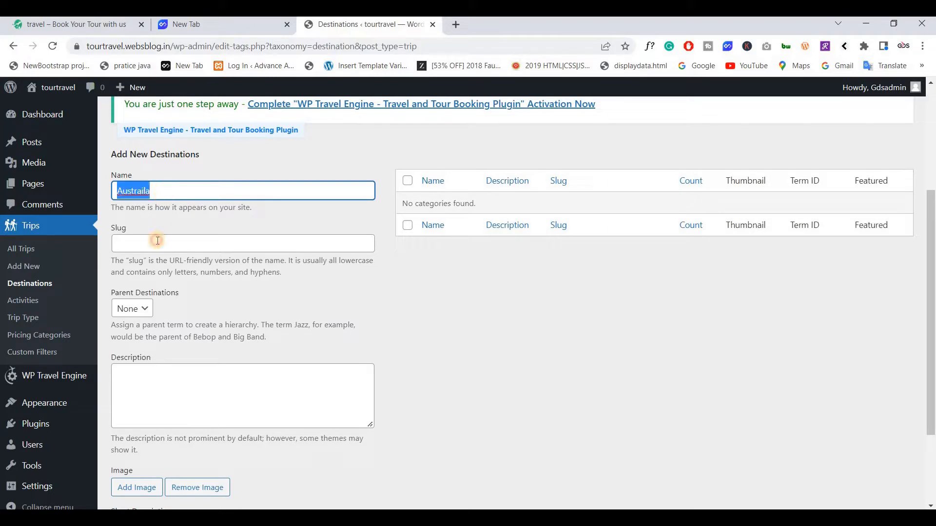
pyautogui.click(156, 243)
pyautogui.hotkey('ctrl', 'v')
pyautogui.scroll(-1, 184, 291)
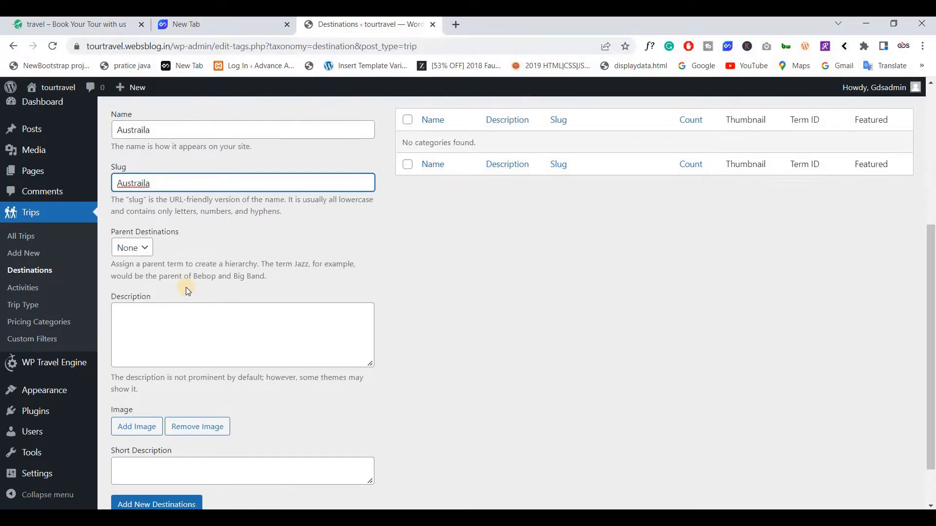
pyautogui.click(142, 258)
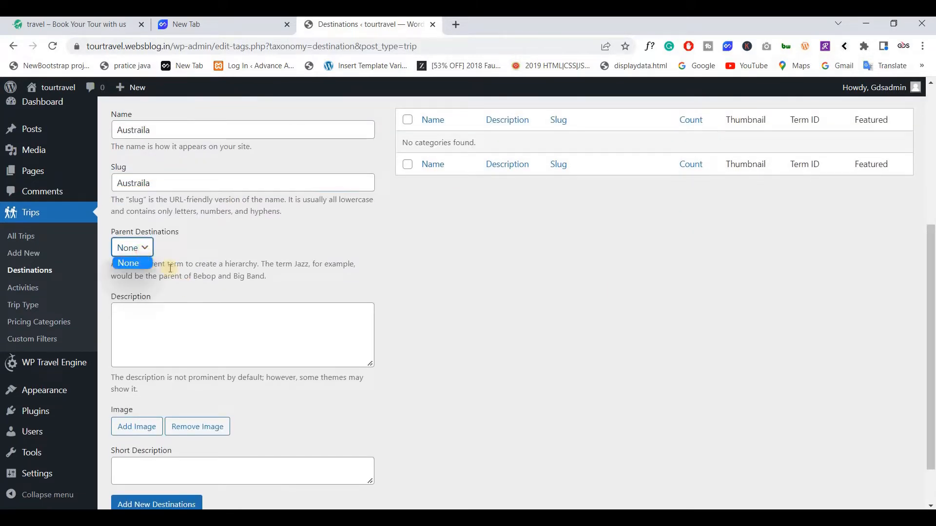
pyautogui.click(168, 267)
pyautogui.scroll(1, 177, 268)
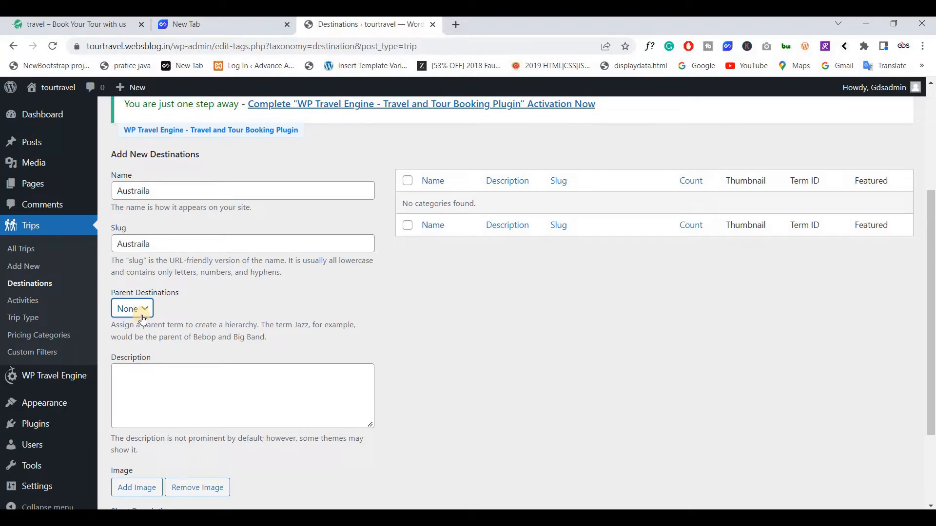
pyautogui.scroll(-1, 145, 316)
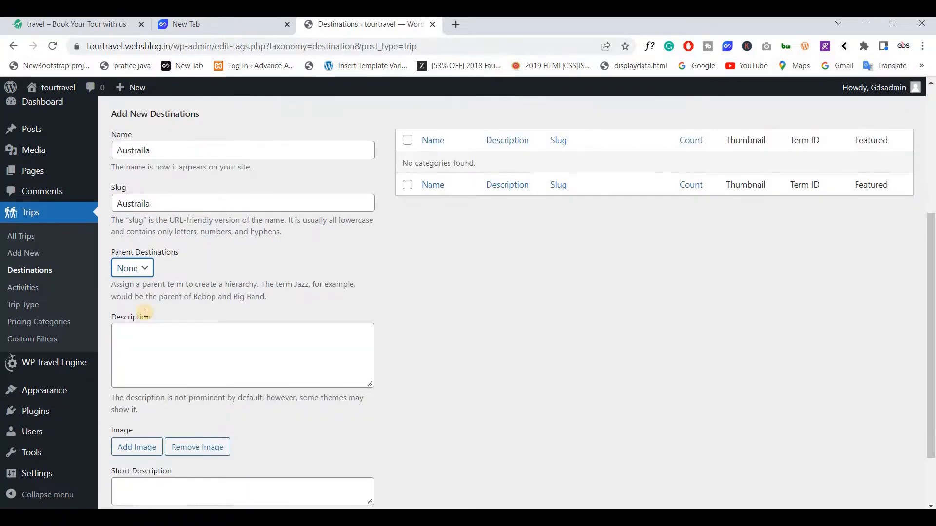
pyautogui.scroll(-1, 145, 312)
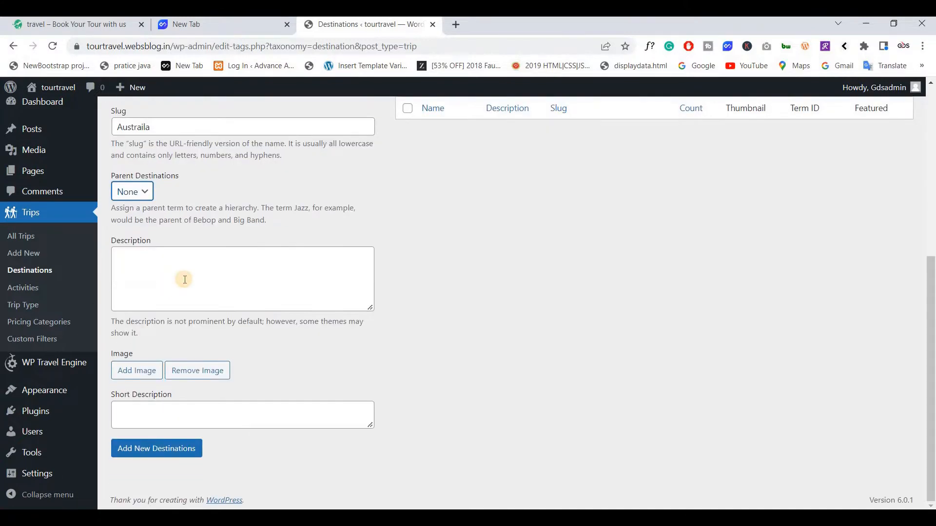
# Upload all images from the destinations folder to the media library and set the austraila picture as the destination's image.
pyautogui.click(185, 280)
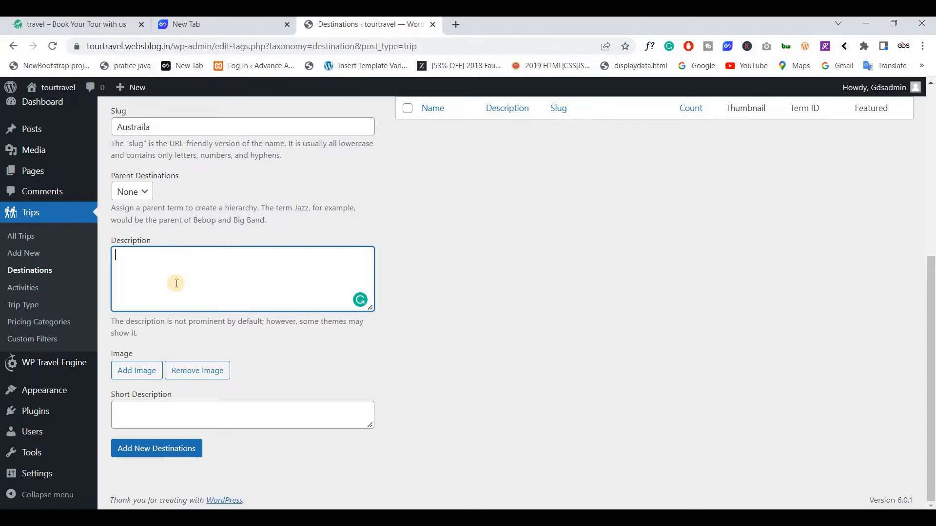
pyautogui.click(133, 376)
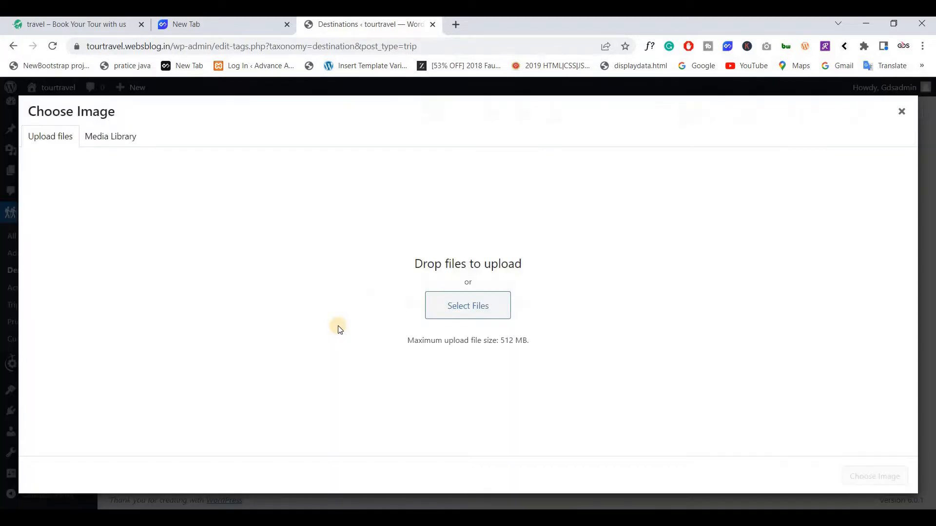
pyautogui.moveTo(468, 517)
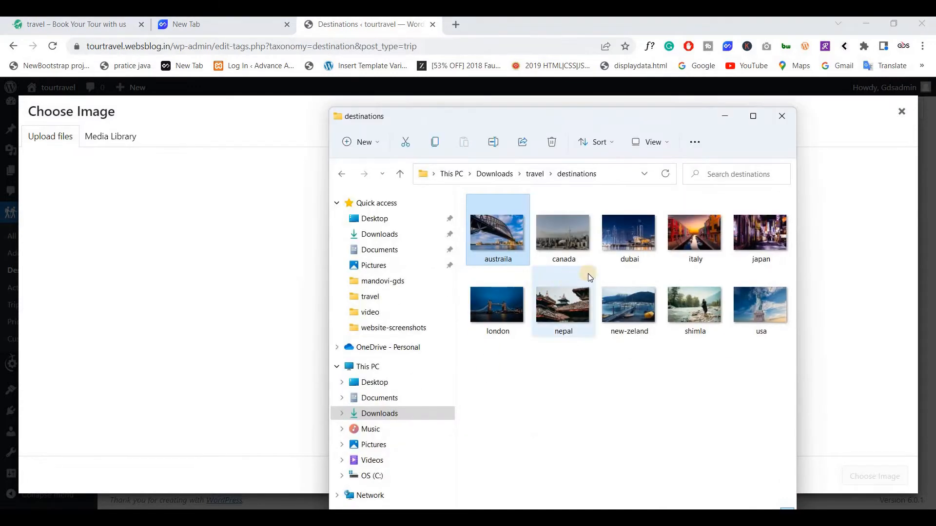
pyautogui.hotkey('ctrl', 'a')
pyautogui.moveTo(519, 235); pyautogui.dragTo(244, 258)
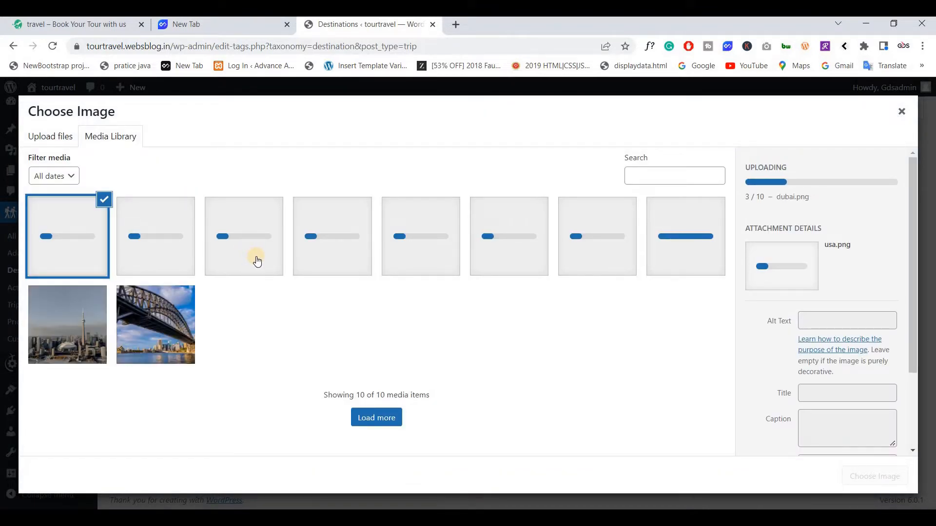
pyautogui.click(157, 336)
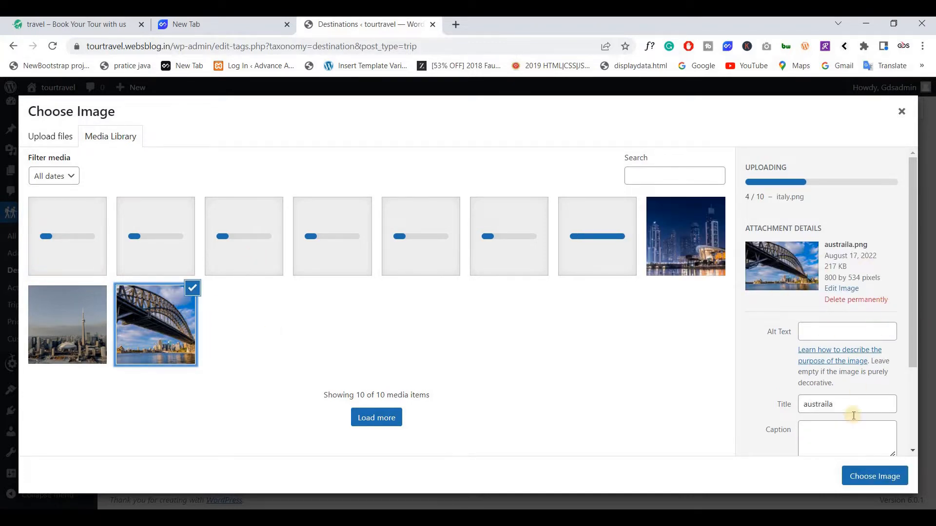
pyautogui.scroll(-2, 234, 327)
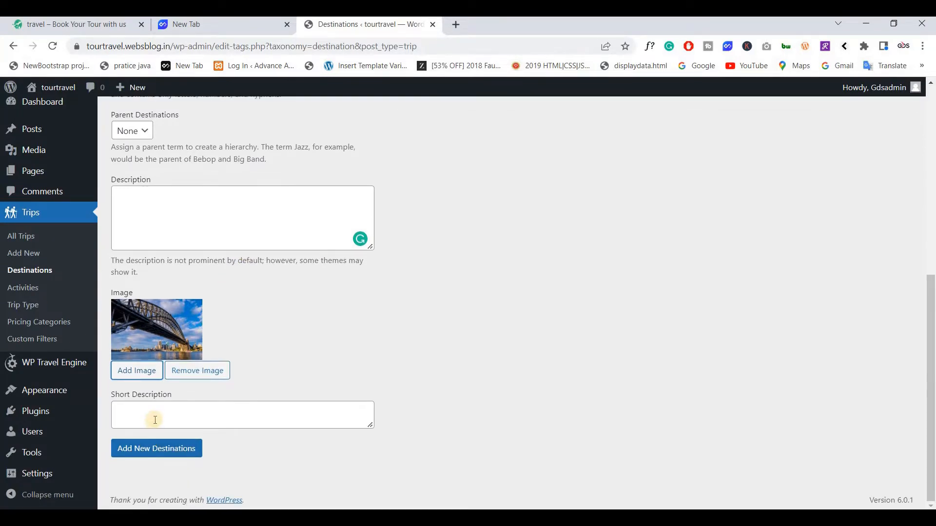
# Search the web for lorem ipsum in a new browser tab and copy the "What is Lorem Ipsum?" paragraph from lipsum.com.
pyautogui.click(155, 420)
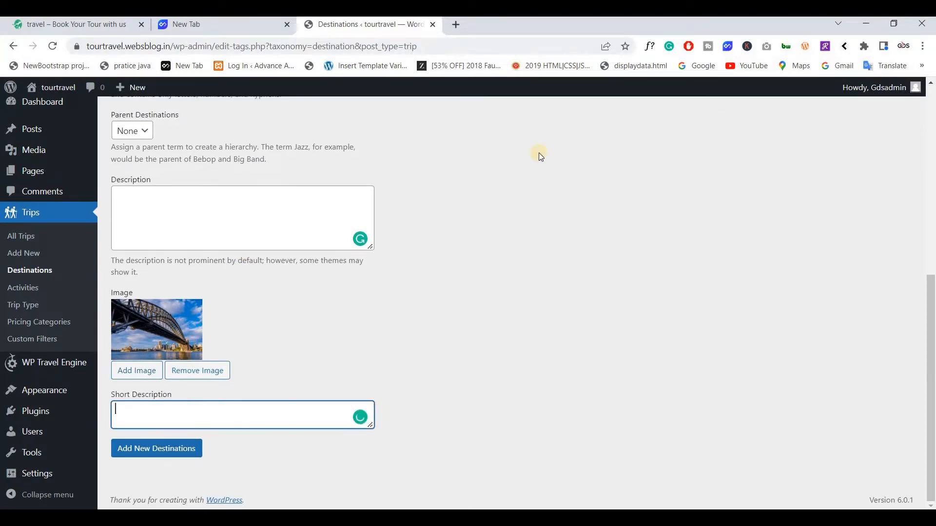
pyautogui.click(456, 24)
pyautogui.write('lor')
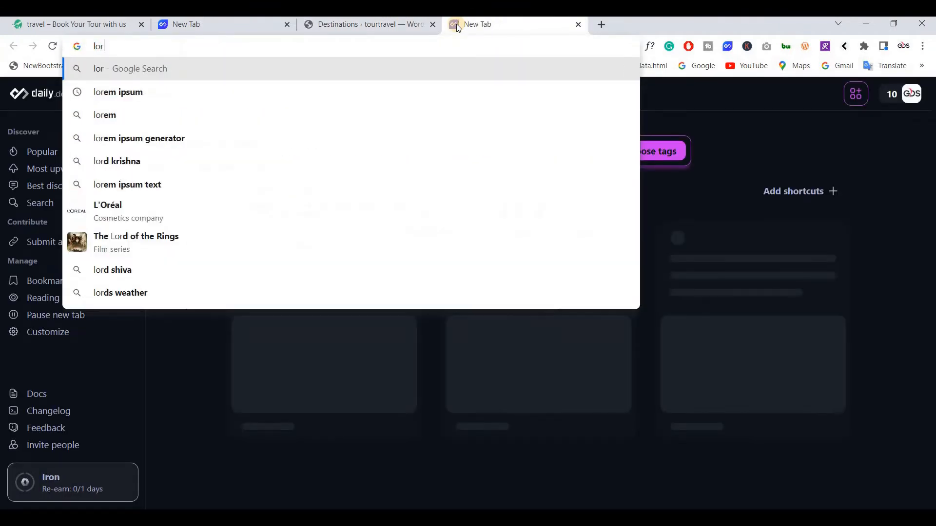
pyautogui.press('Down')
pyautogui.press('Return')
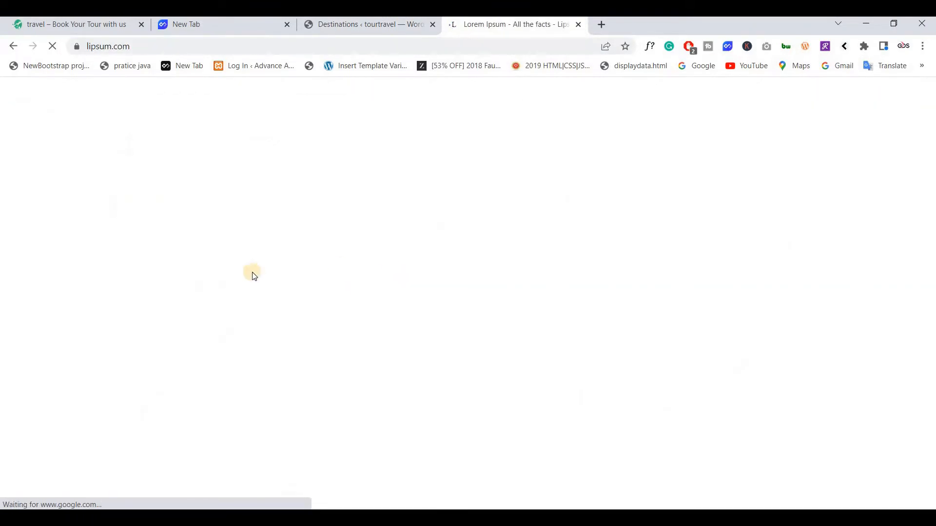
pyautogui.scroll(-1, 185, 312)
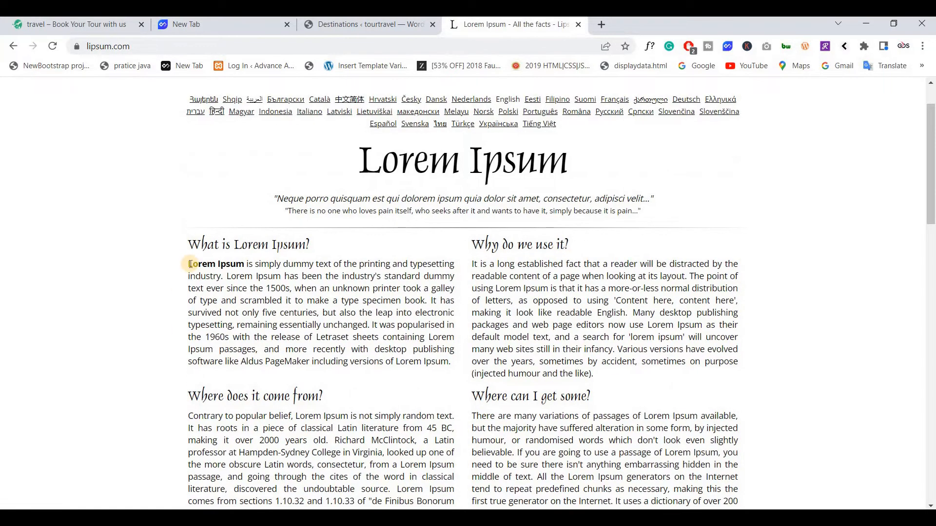
pyautogui.moveTo(189, 264); pyautogui.dragTo(449, 363)
pyautogui.hotkey('ctrl', 'c')
# Return to the Destinations form, dismiss the upload alert and paste the copied paragraph as the Austraila description.
pyautogui.click(350, 24)
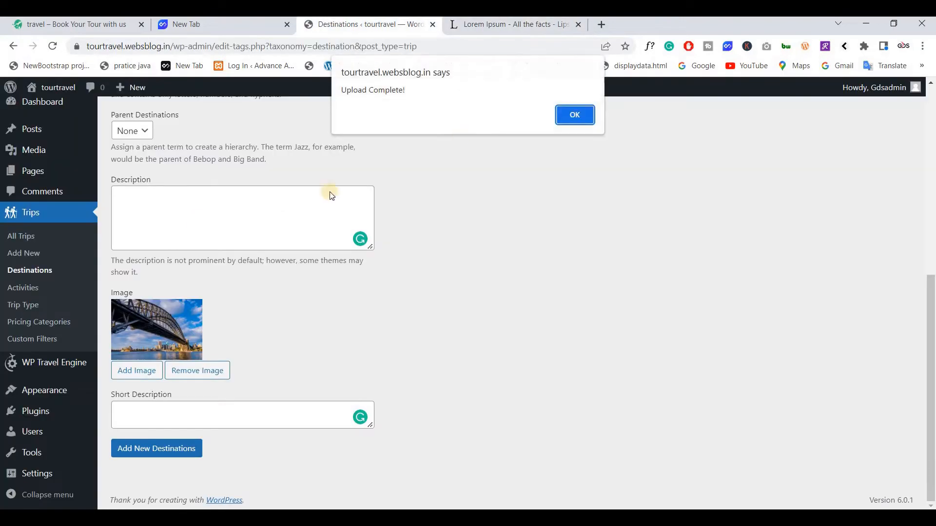
pyautogui.click(573, 119)
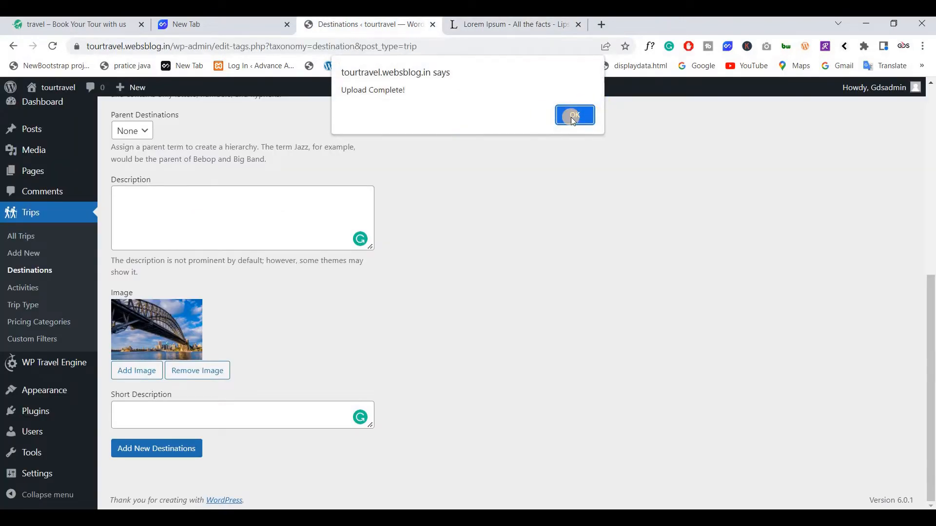
pyautogui.click(225, 247)
pyautogui.hotkey('ctrl', 'v')
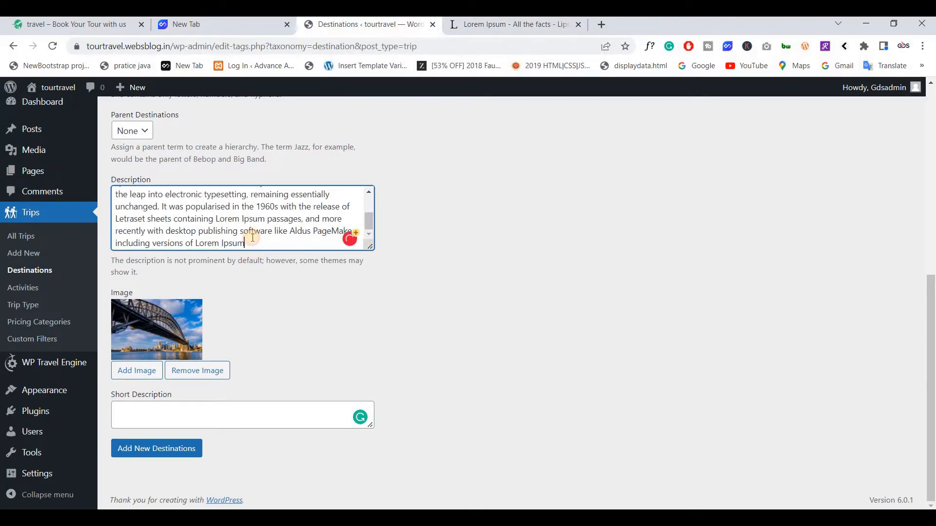
# Copy the description's closing passage from "Lorem Ipsum passages" onward into the short description and add the Austraila destination.
pyautogui.moveTo(246, 243); pyautogui.dragTo(216, 219)
pyautogui.hotkey('ctrl', 'c')
pyautogui.click(193, 411)
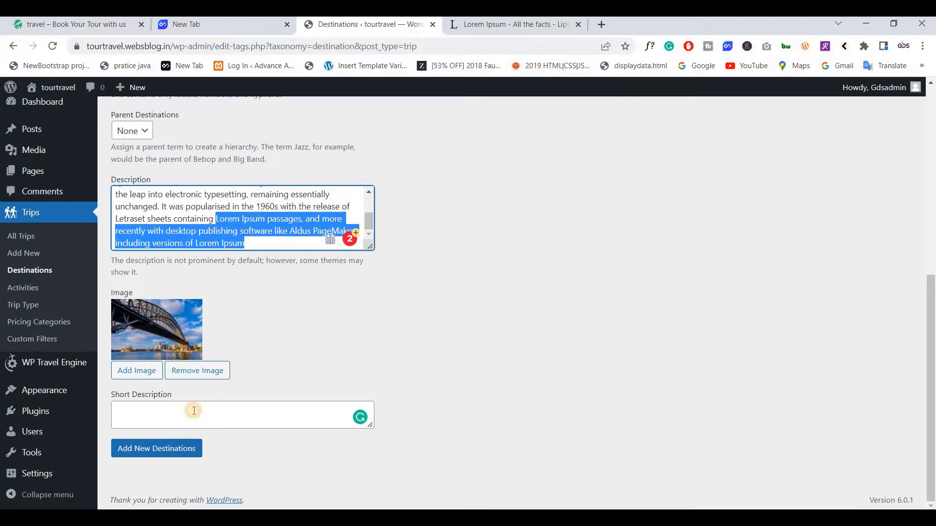
pyautogui.hotkey('ctrl', 'v')
pyautogui.click(164, 457)
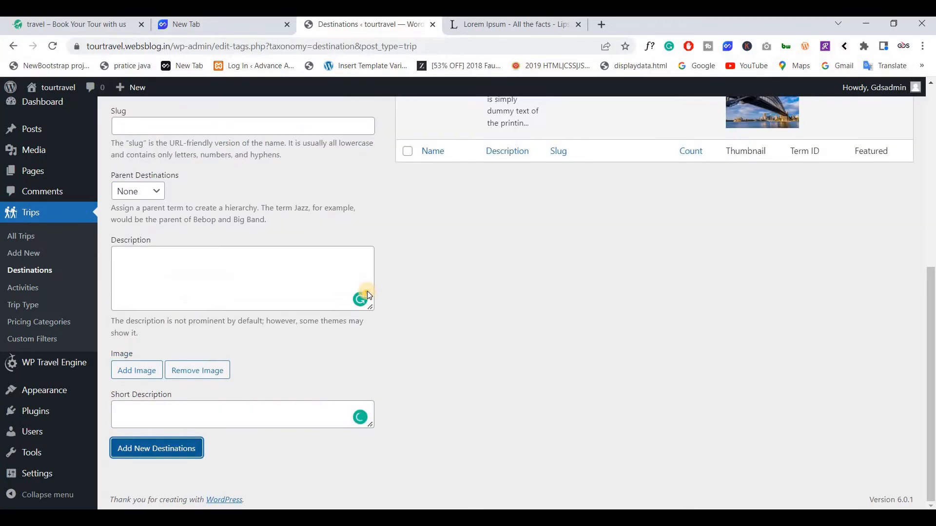
# Review the list of added destinations and their thumbnails beside the Add New Destinations form.
pyautogui.scroll(-1, 368, 295)
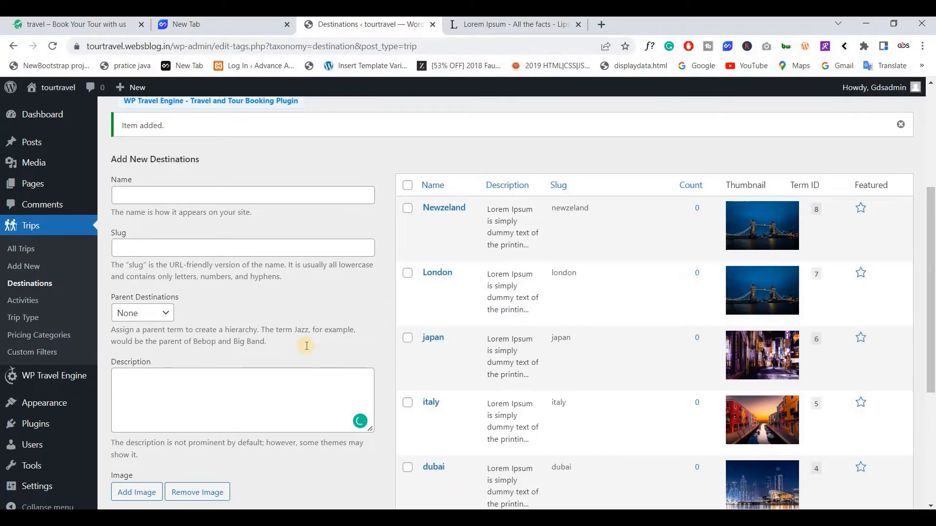
pyautogui.scroll(-1, 307, 346)
pyautogui.scroll(-3, 306, 346)
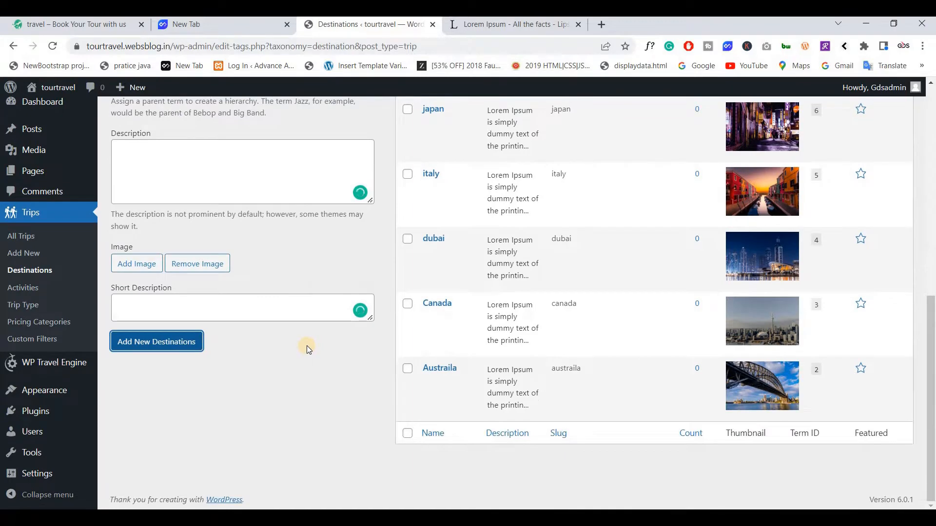
pyautogui.scroll(5, 308, 346)
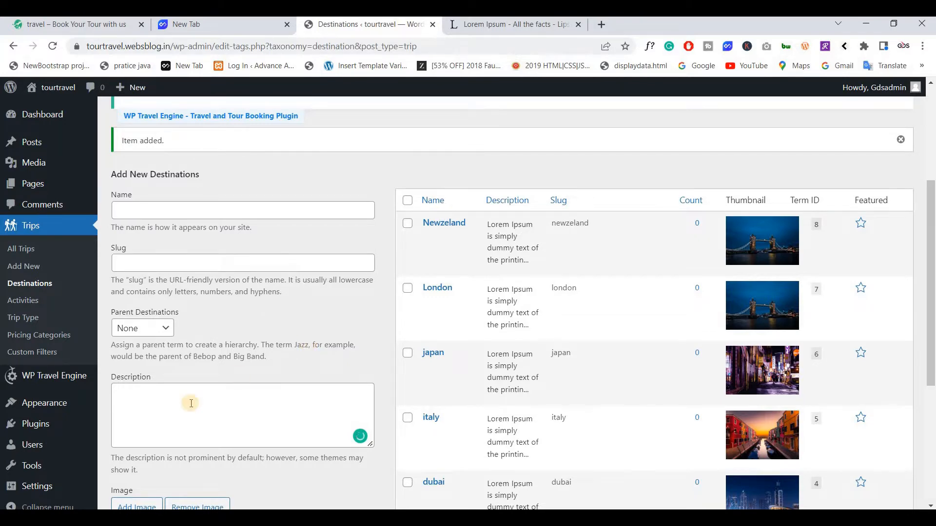
pyautogui.scroll(-2, 267, 378)
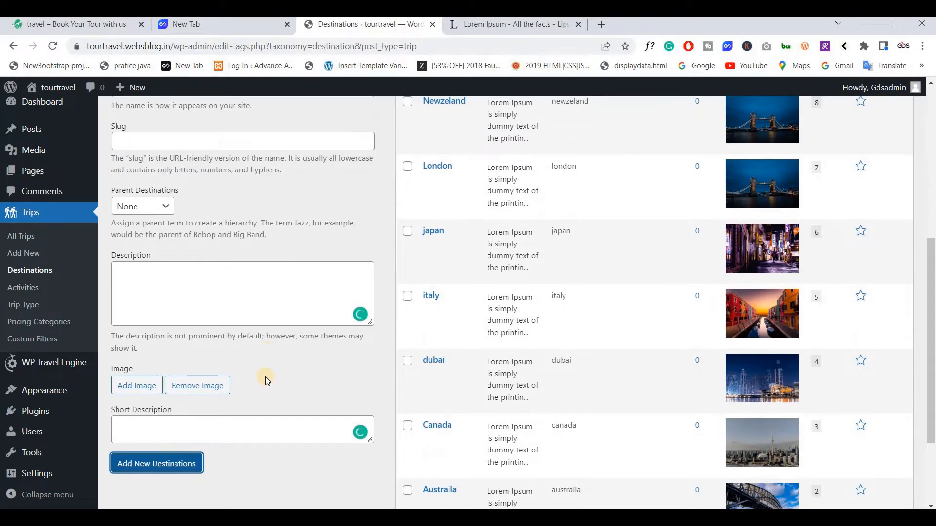
pyautogui.scroll(-2, 266, 377)
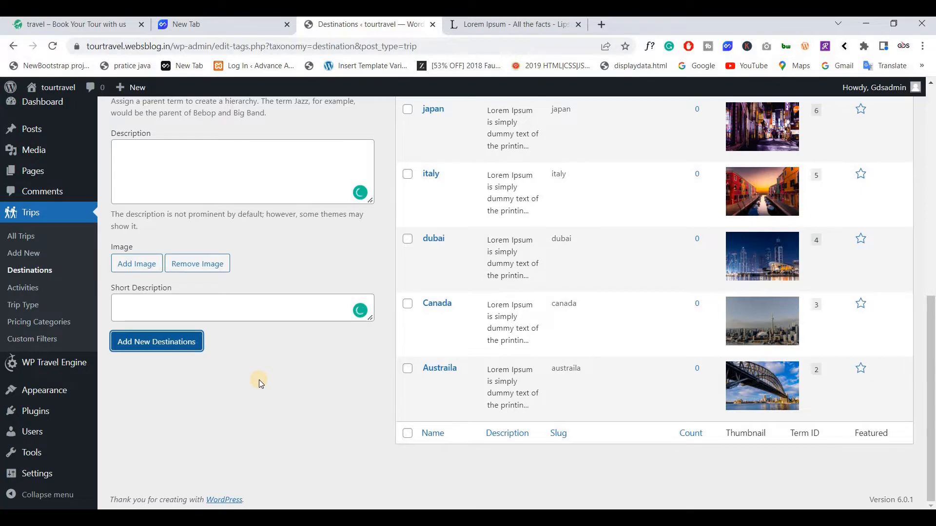
pyautogui.scroll(-1, 177, 480)
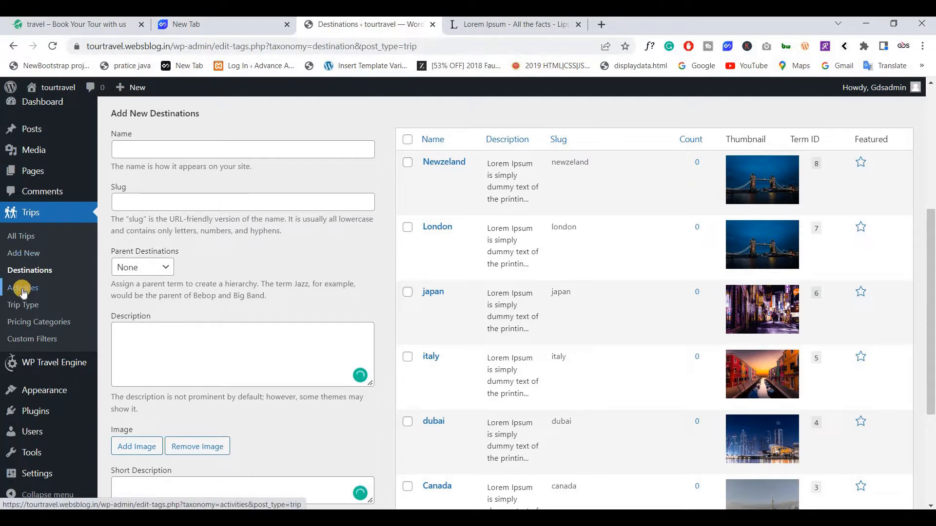
# Open the Activities page for trips at the Add New Activities form and bring up the activities image folder.
pyautogui.click(23, 289)
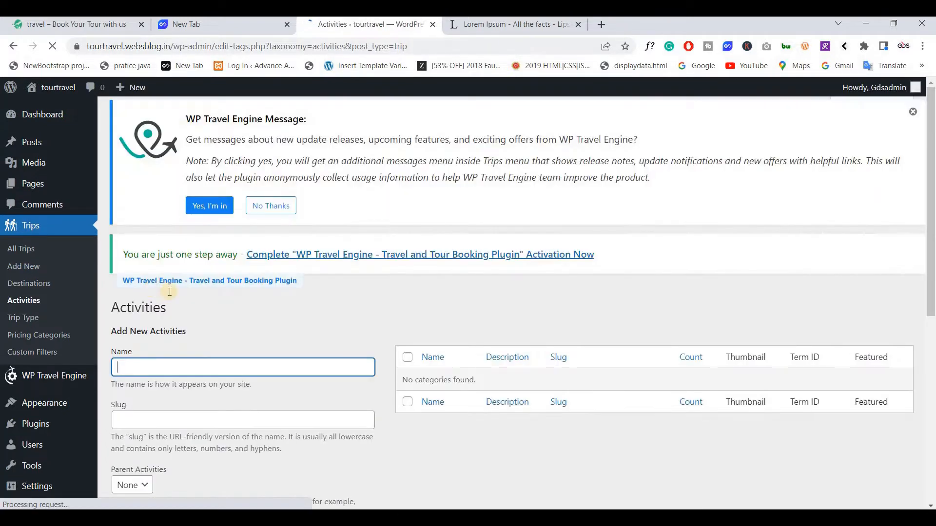
pyautogui.scroll(-3, 198, 285)
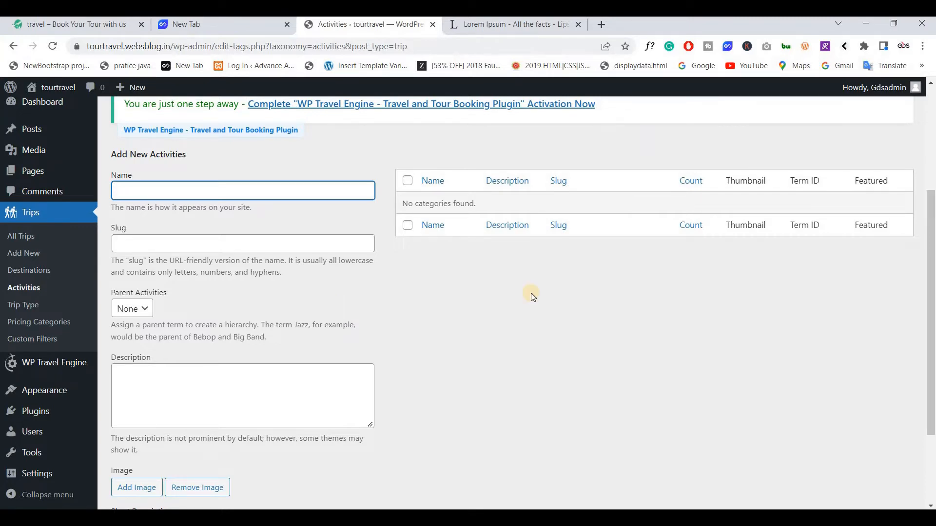
pyautogui.hotkey('alt', 'Tab')
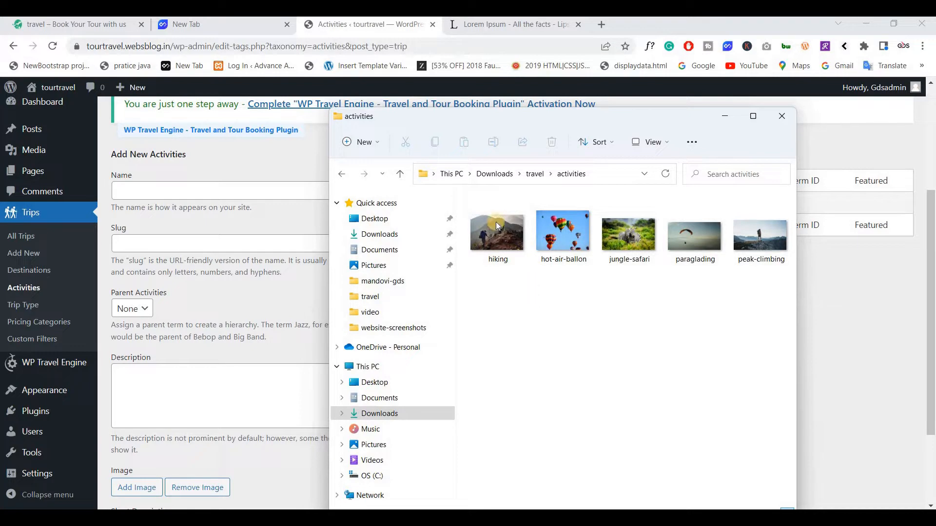
# Copy the name of the hiking image file and enter it as the activity name, capitalized as Hiking.
pyautogui.click(495, 247)
pyautogui.press('F2')
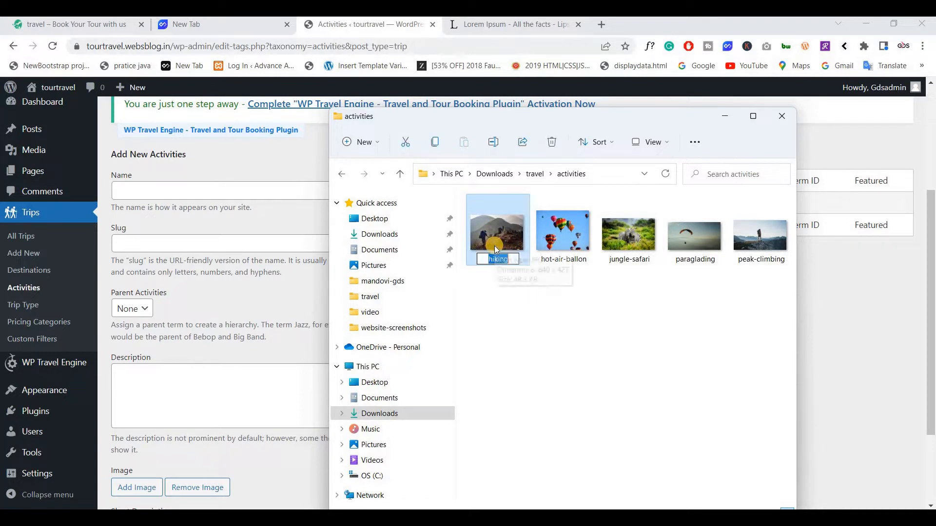
pyautogui.hotkey('ctrl', 'c')
pyautogui.click(113, 194)
pyautogui.hotkey('ctrl', 'v')
pyautogui.click(113, 194)
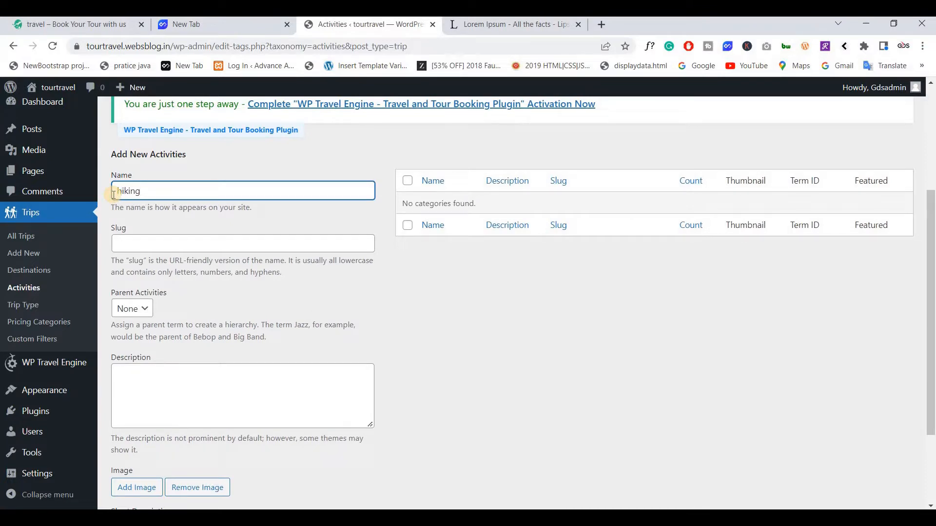
pyautogui.hotkey('shift', 'Right')
pyautogui.write('H')
pyautogui.scroll(-3, 209, 267)
pyautogui.scroll(3, 192, 188)
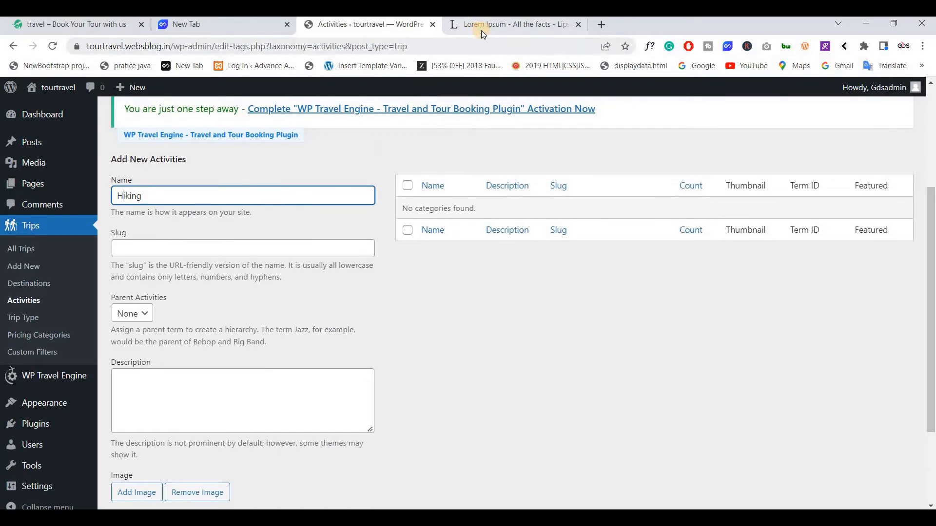
# Paste the Lorem Ipsum paragraph as the Hiking description and copy its closing passage into the short description.
pyautogui.click(478, 28)
pyautogui.hotkey('ctrl', 'shift', 'Tab')
pyautogui.scroll(-3, 195, 305)
pyautogui.click(246, 305)
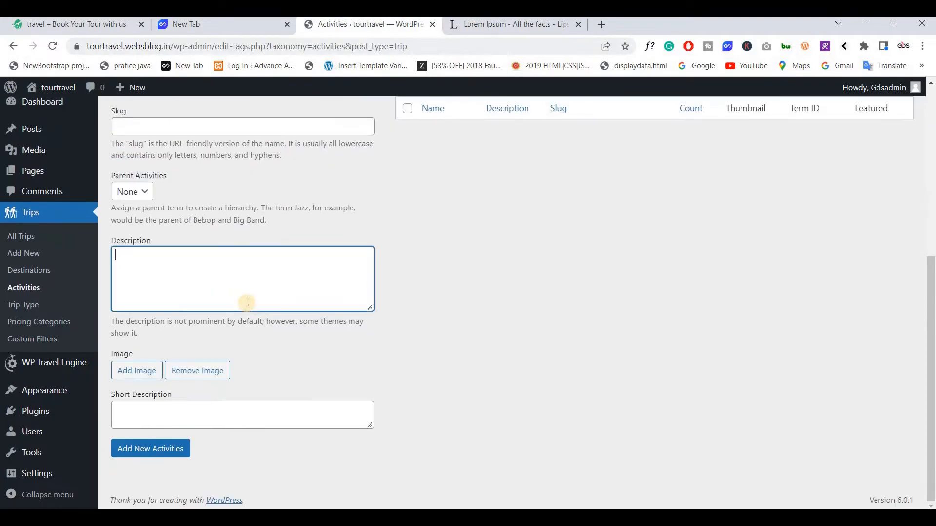
pyautogui.hotkey('ctrl', 'v')
pyautogui.moveTo(246, 305); pyautogui.dragTo(216, 280)
pyautogui.hotkey('ctrl', 'c')
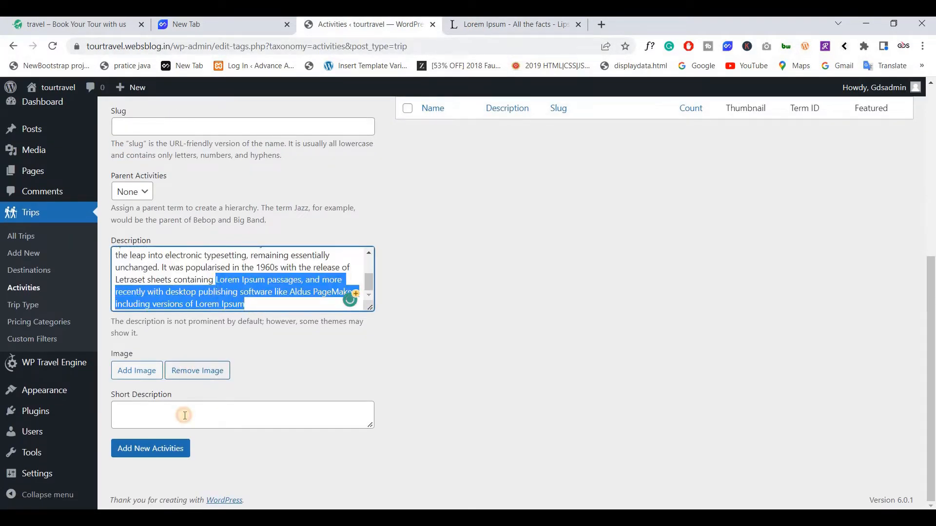
pyautogui.click(183, 415)
pyautogui.hotkey('ctrl', 'v')
# Upload all images from the activities folder to the media library and set the hiking picture as the Hiking activity's image.
pyautogui.click(126, 370)
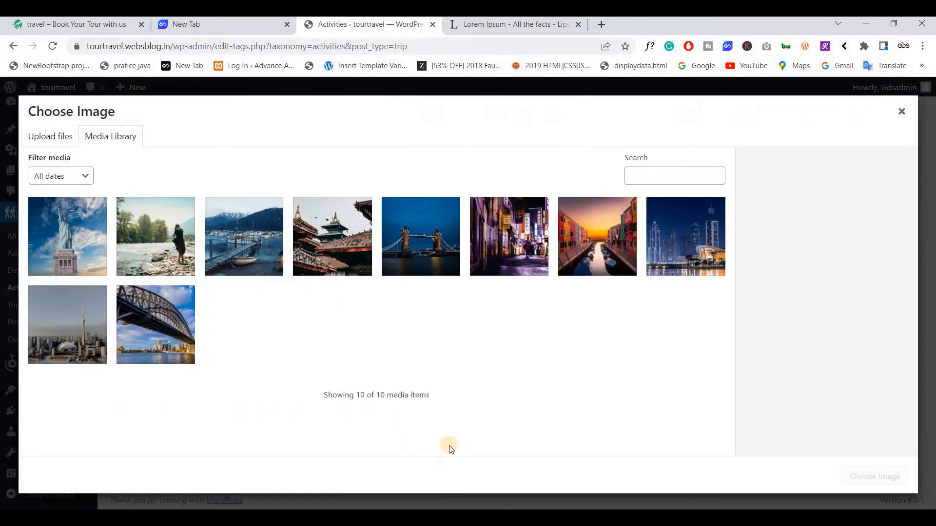
pyautogui.hotkey('alt', 'Tab')
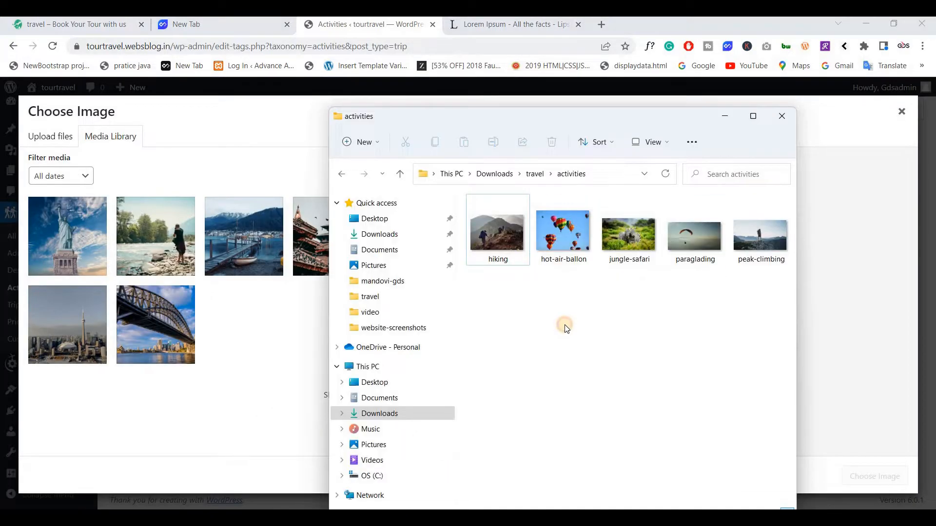
pyautogui.click(565, 325)
pyautogui.hotkey('ctrl', 'a')
pyautogui.moveTo(221, 284); pyautogui.dragTo(218, 289)
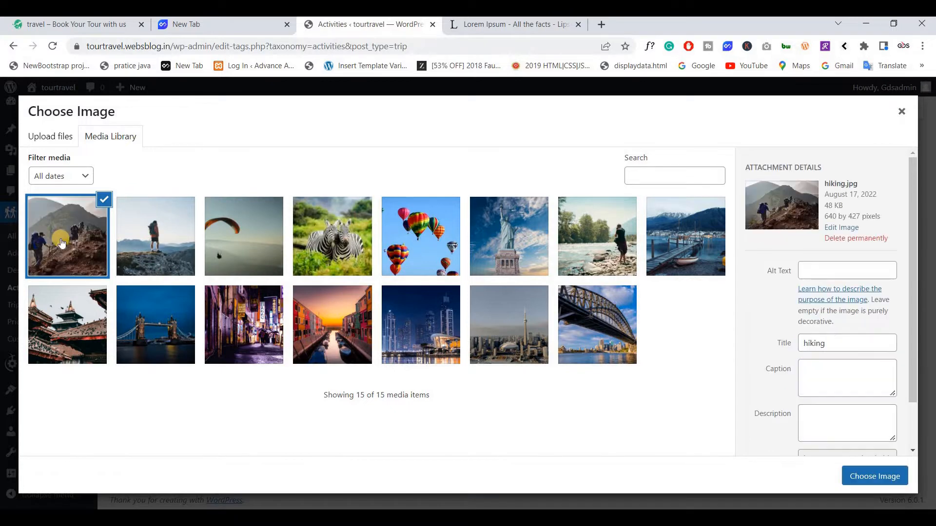
pyautogui.click(875, 477)
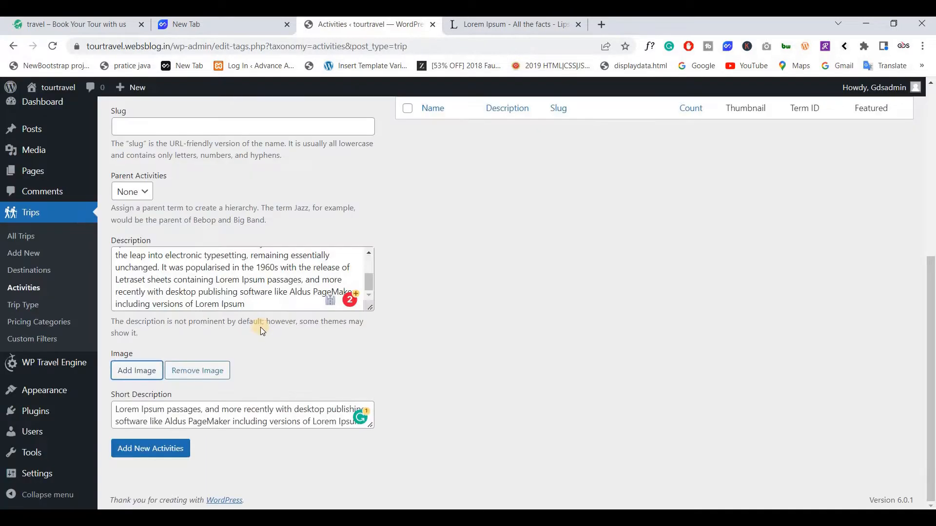
pyautogui.scroll(-1, 263, 323)
pyautogui.scroll(5, 263, 323)
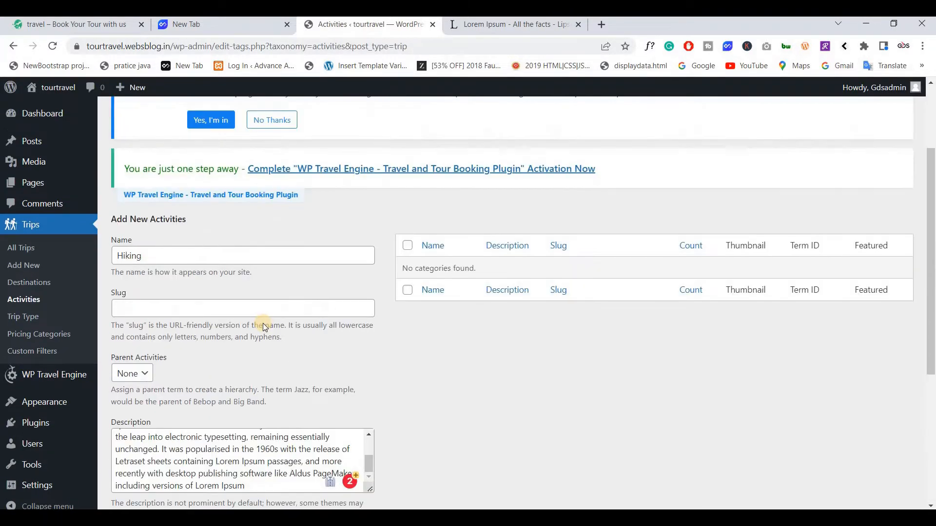
pyautogui.scroll(-4, 263, 323)
pyautogui.scroll(-2, 263, 323)
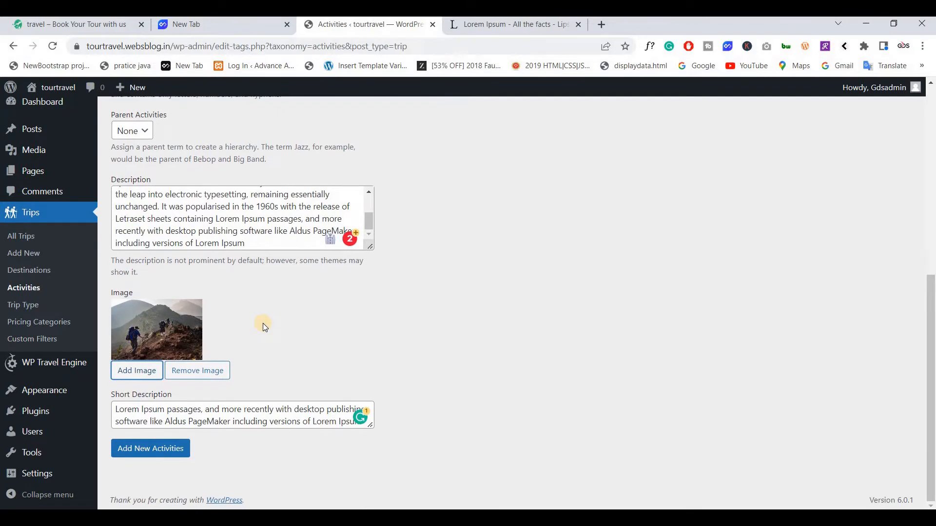
# Add Hiking to the activities list with the filled-in details.
pyautogui.click(168, 449)
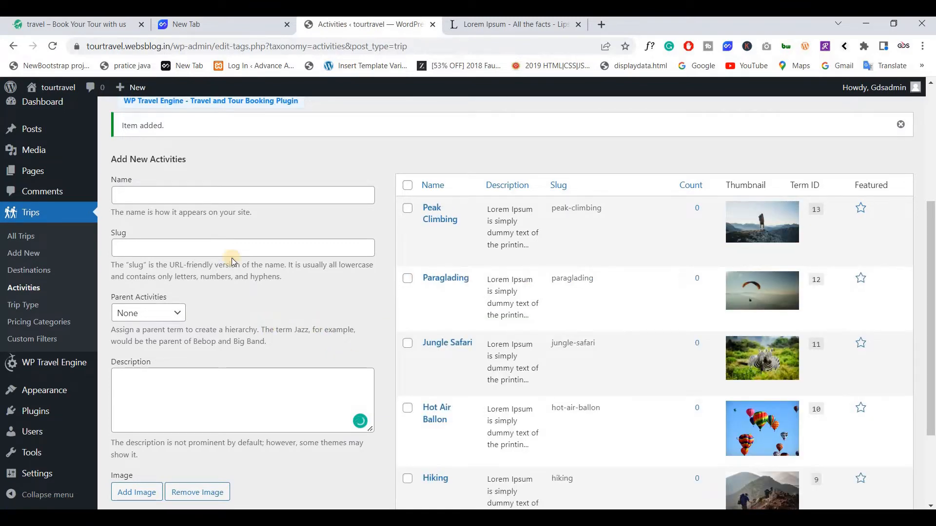
pyautogui.scroll(-1, 232, 262)
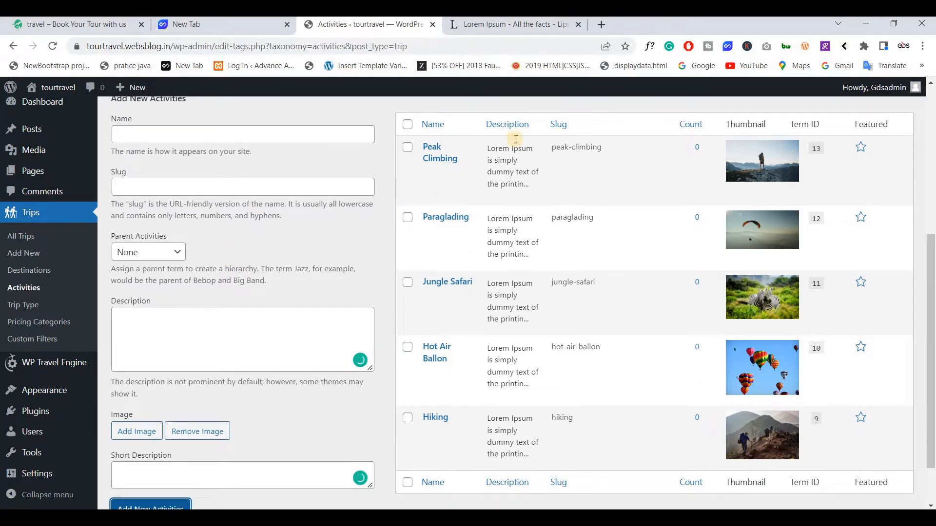
pyautogui.moveTo(453, 142)
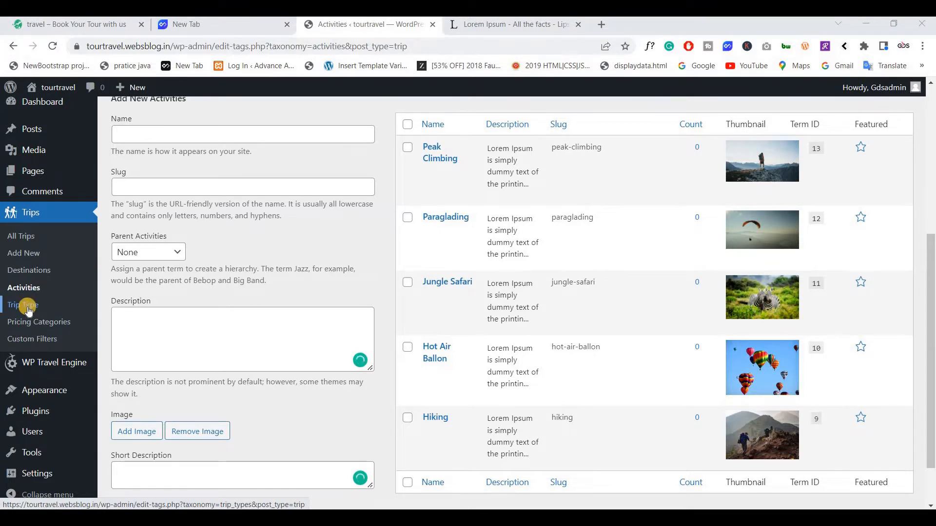
# Open the Trip Type page for trips at its Add New Trip Type form and bring up the trip-type image folder.
pyautogui.click(28, 309)
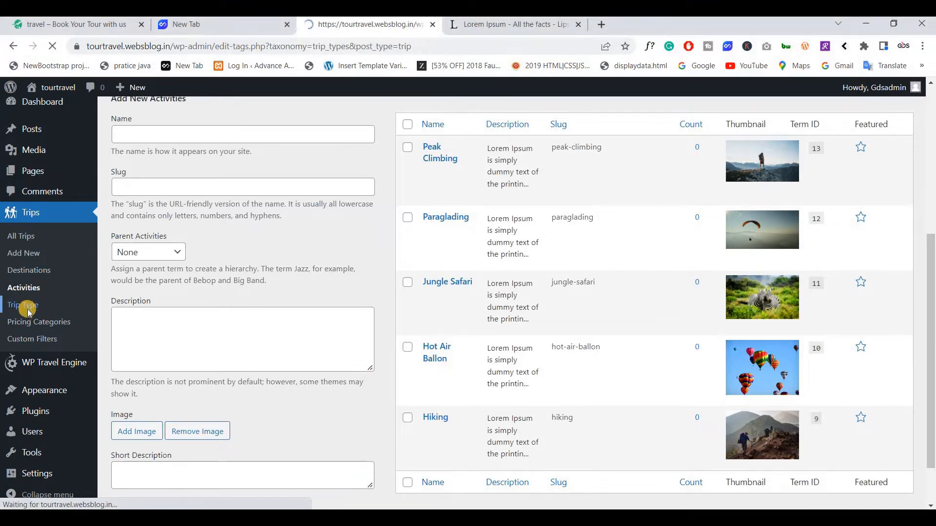
pyautogui.scroll(-3, 195, 247)
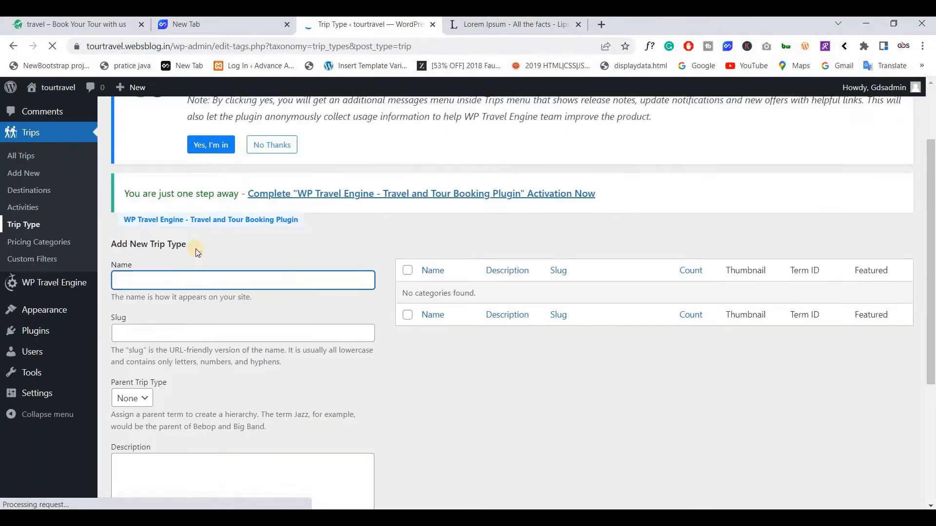
pyautogui.scroll(2, 197, 249)
pyautogui.scroll(-1, 196, 249)
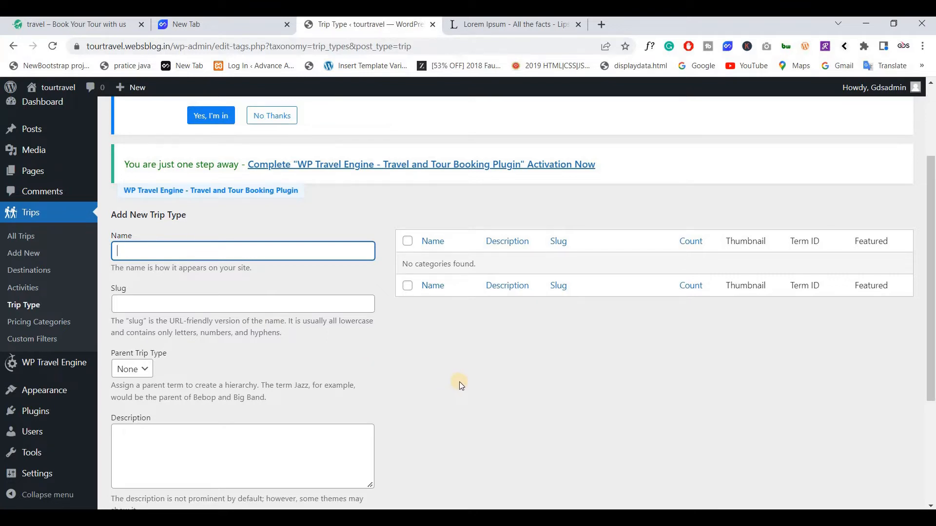
pyautogui.hotkey('alt', 'Tab')
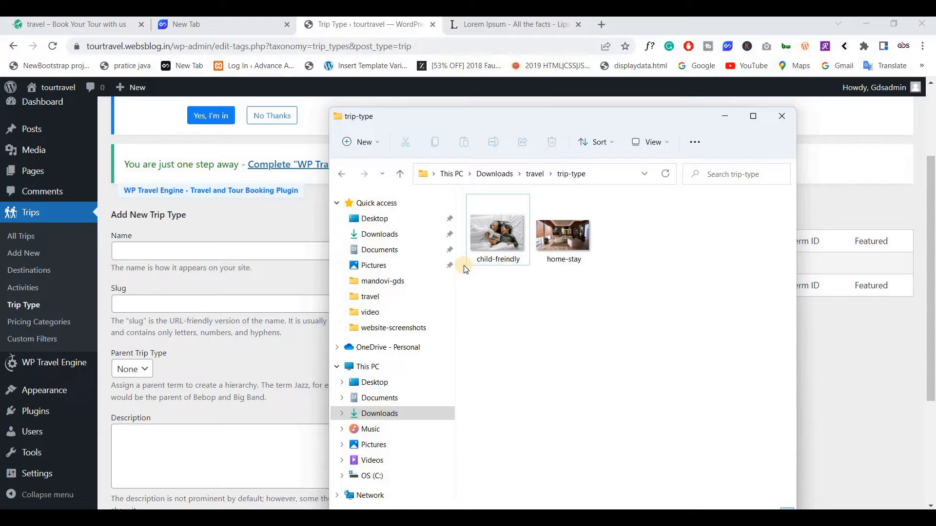
# Copy the file name child-freindly from the image folder and enter it as the trip type name.
pyautogui.click(504, 252)
pyautogui.press('F2')
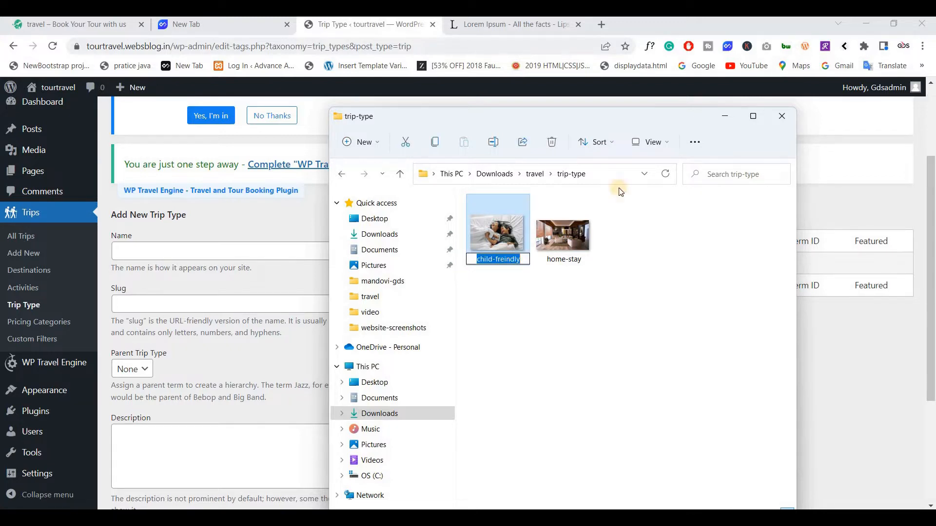
pyautogui.click(139, 251)
pyautogui.hotkey('ctrl', 'v')
pyautogui.scroll(-3, 195, 244)
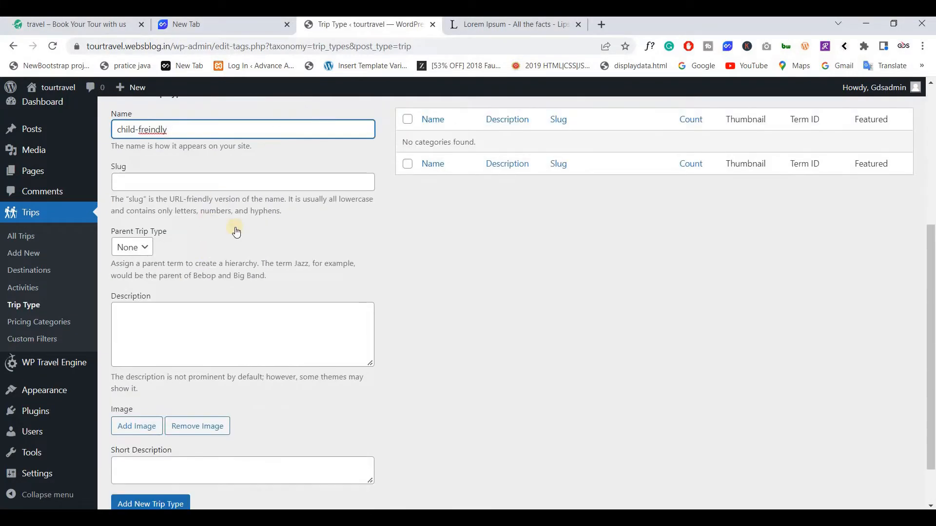
# Paste the Lorem Ipsum paragraph as the child-freindly description and copy its closing passage into the short description.
pyautogui.click(519, 26)
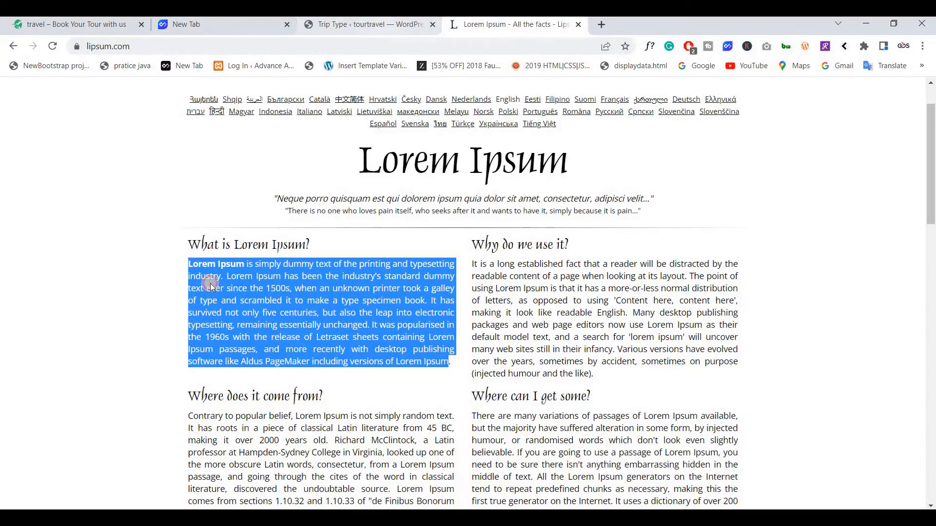
pyautogui.hotkey('ctrl', 'shift', 'Tab')
pyautogui.click(256, 363)
pyautogui.hotkey('ctrl', 'v')
pyautogui.keyDown('shift'); pyautogui.click(218, 337); pyautogui.keyUp('shift')
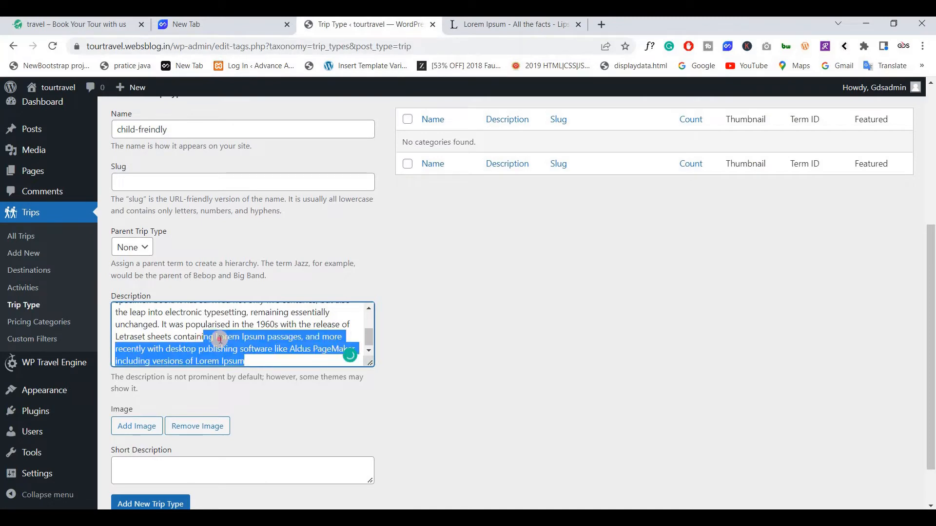
pyautogui.hotkey('ctrl', 'c')
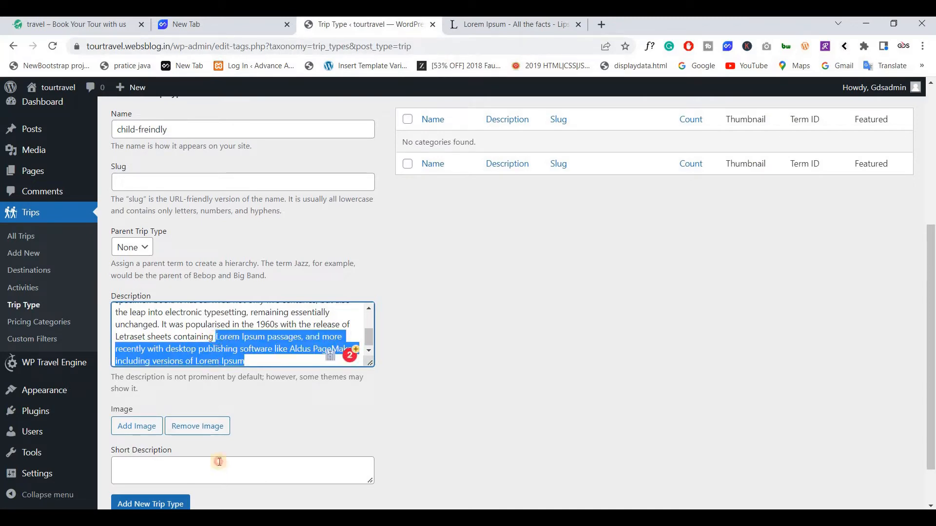
pyautogui.click(217, 465)
pyautogui.hotkey('ctrl', 'v')
# Upload the child-freindly and home-stay images, then add the trip type with the child-freindly picture as its image.
pyautogui.click(146, 431)
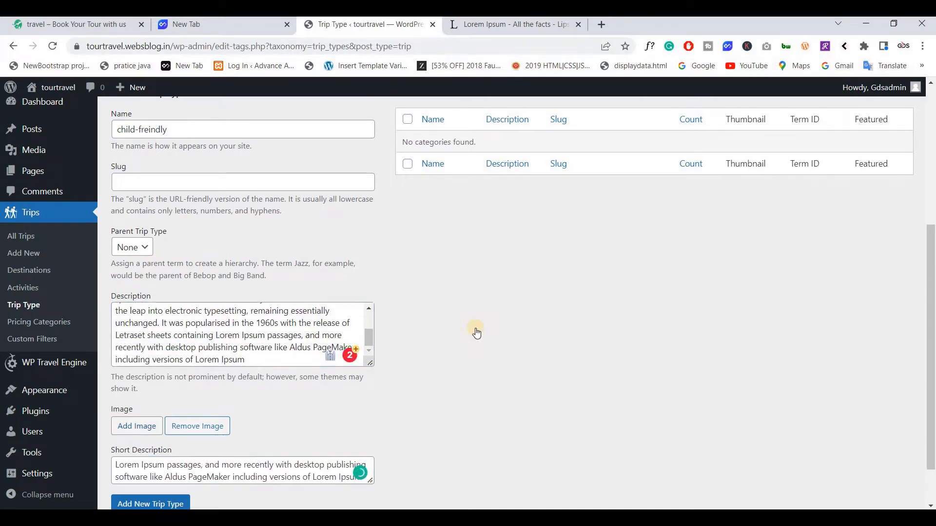
pyautogui.hotkey('alt', 'Tab')
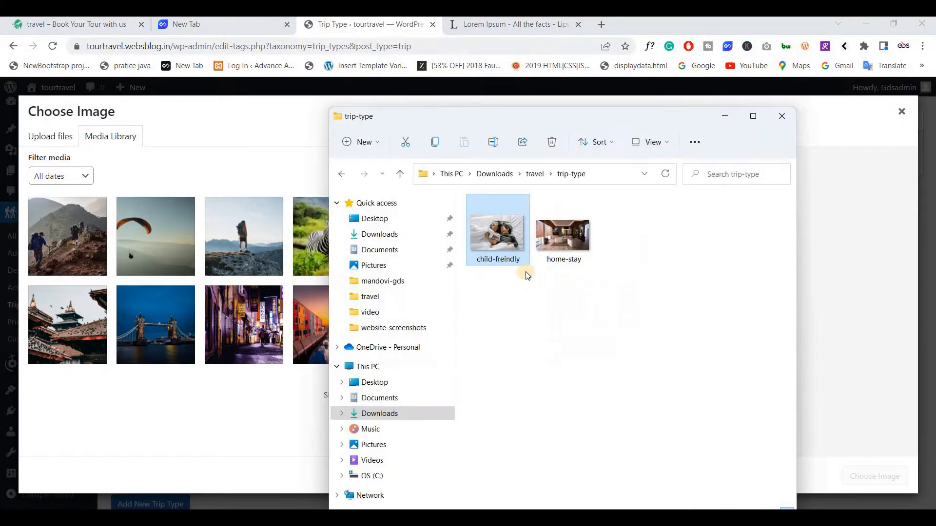
pyautogui.keyDown('ctrl'); pyautogui.click(570, 244); pyautogui.keyUp('ctrl')
pyautogui.moveTo(570, 245); pyautogui.dragTo(209, 314)
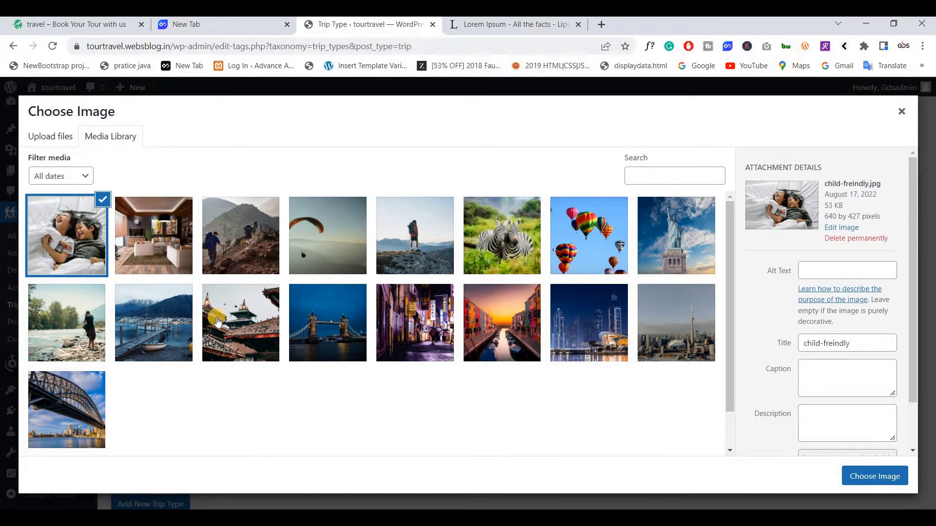
pyautogui.click(844, 476)
pyautogui.scroll(-3, 132, 382)
pyautogui.click(129, 447)
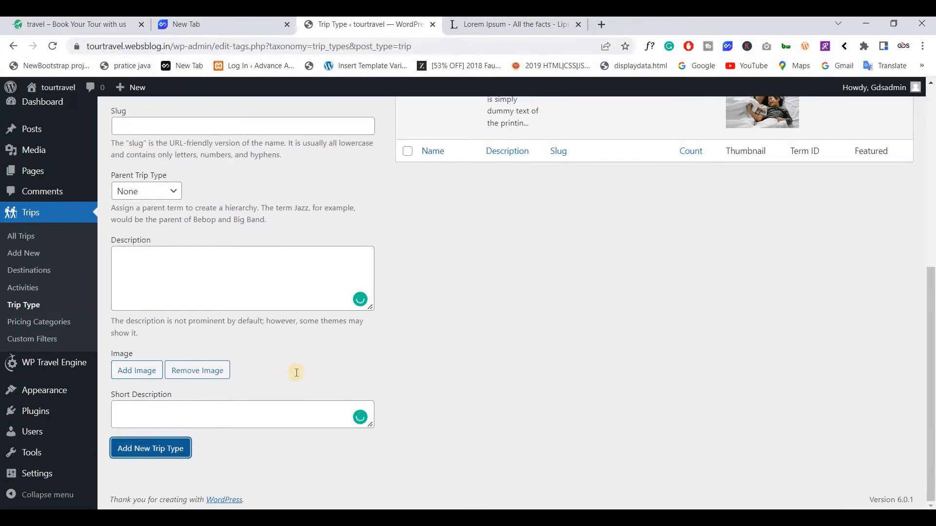
# Enter Home Stay as both the name and the slug of a new trip type.
pyautogui.scroll(3, 283, 376)
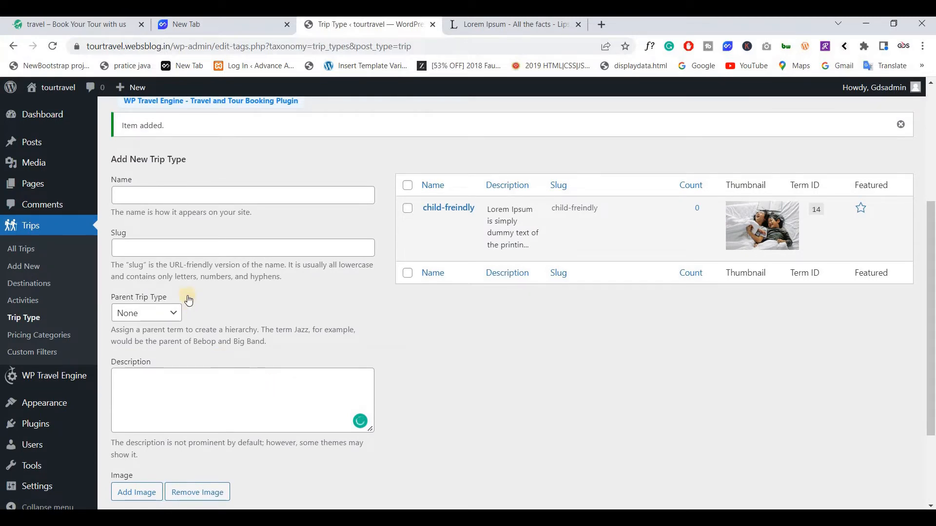
pyautogui.click(194, 197)
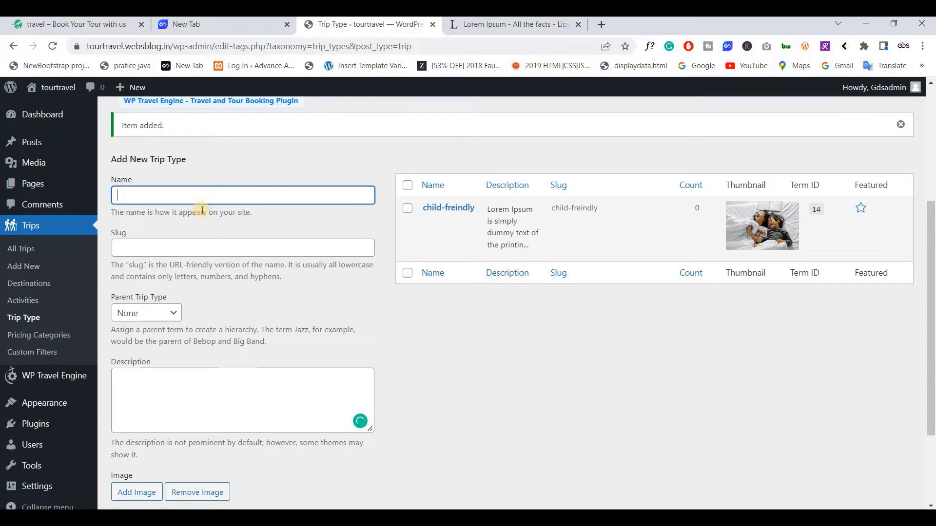
pyautogui.write('Home Stay')
pyautogui.hotkey('ctrl', 'a')
pyautogui.hotkey('ctrl', 'c')
pyautogui.click(164, 249)
pyautogui.hotkey('ctrl', 'v')
# Paste the Lorem Ipsum paragraph as the Home Stay description and copy its closing passage into the short description.
pyautogui.scroll(-3, 244, 254)
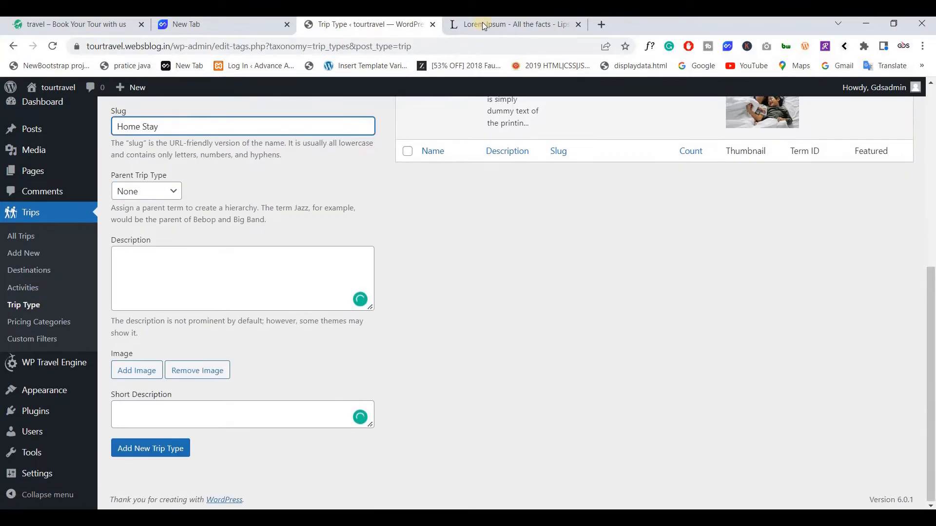
pyautogui.click(484, 20)
pyautogui.click(376, 20)
pyautogui.click(235, 280)
pyautogui.hotkey('ctrl', 'v')
pyautogui.keyDown('shift'); pyautogui.click(216, 281); pyautogui.keyUp('shift')
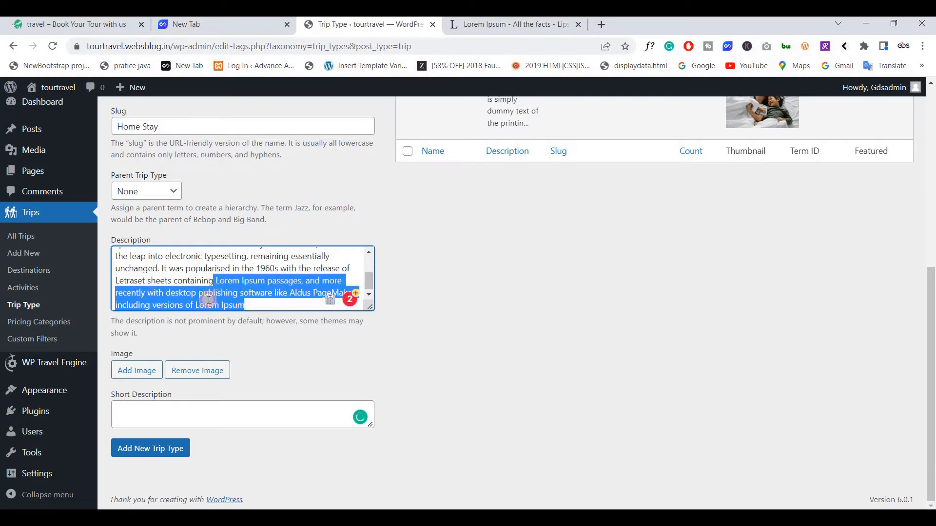
pyautogui.click(185, 414)
pyautogui.hotkey('ctrl', 'v')
# Set the home-stay living room picture as the image and add the Home Stay trip type.
pyautogui.click(138, 371)
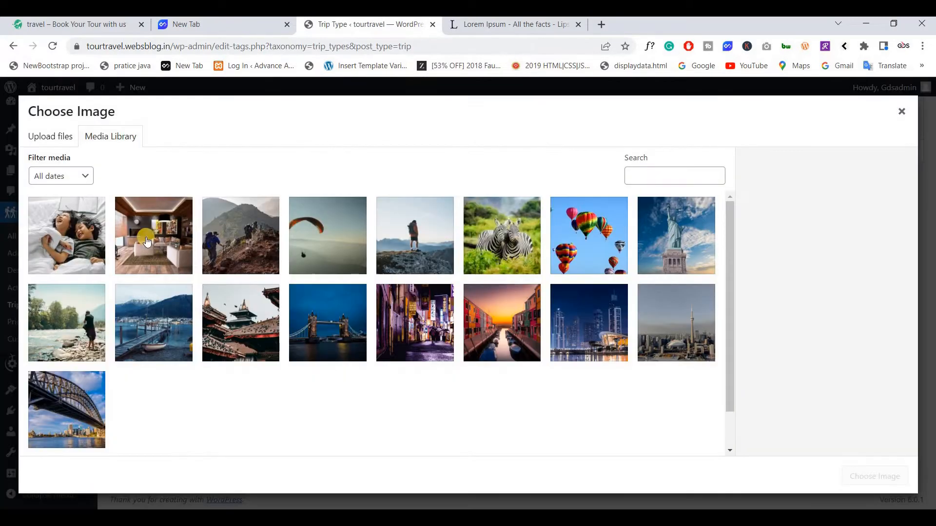
pyautogui.click(145, 237)
pyautogui.click(882, 474)
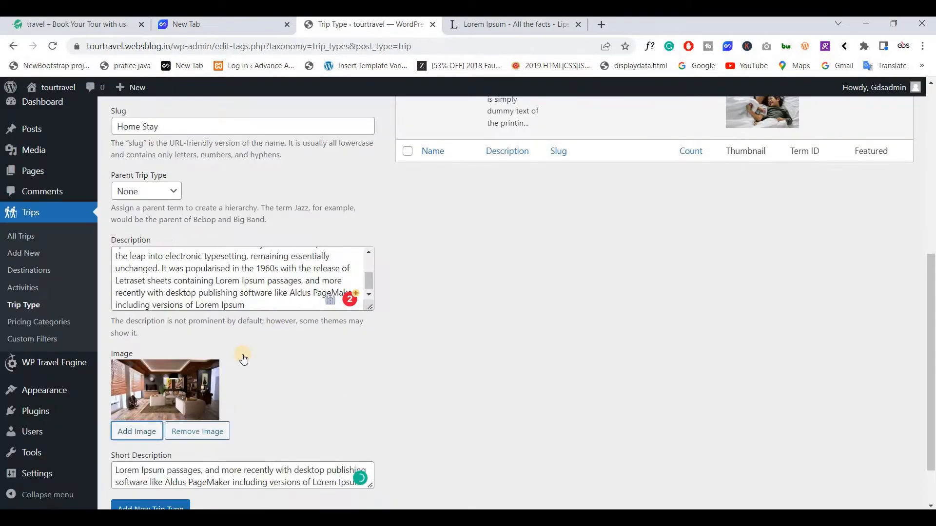
pyautogui.scroll(-1, 249, 412)
pyautogui.click(150, 448)
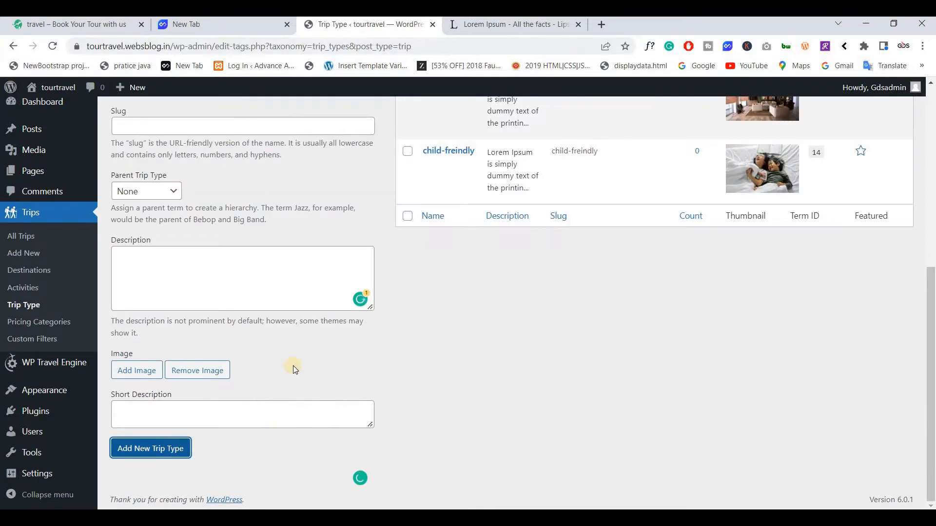
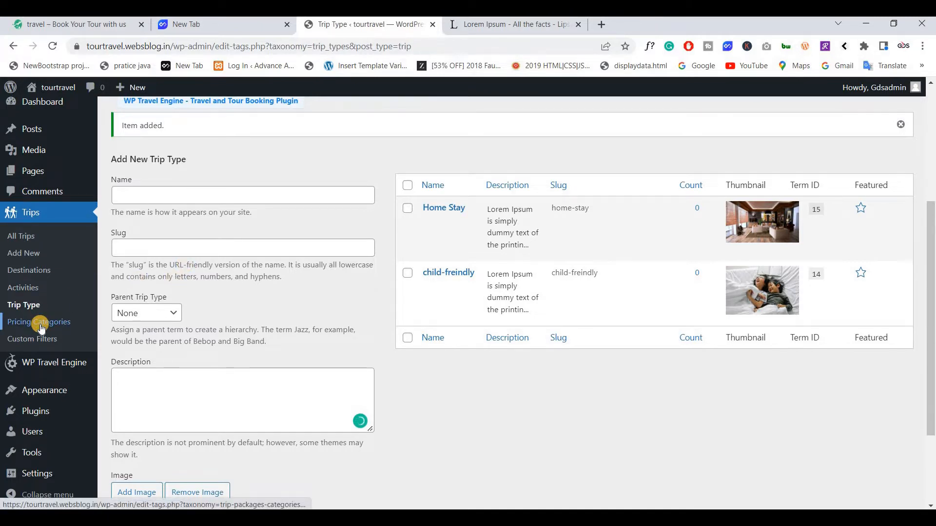
# Open the Pricing Categories page for trips and enter Adult as the new category's name.
pyautogui.click(40, 325)
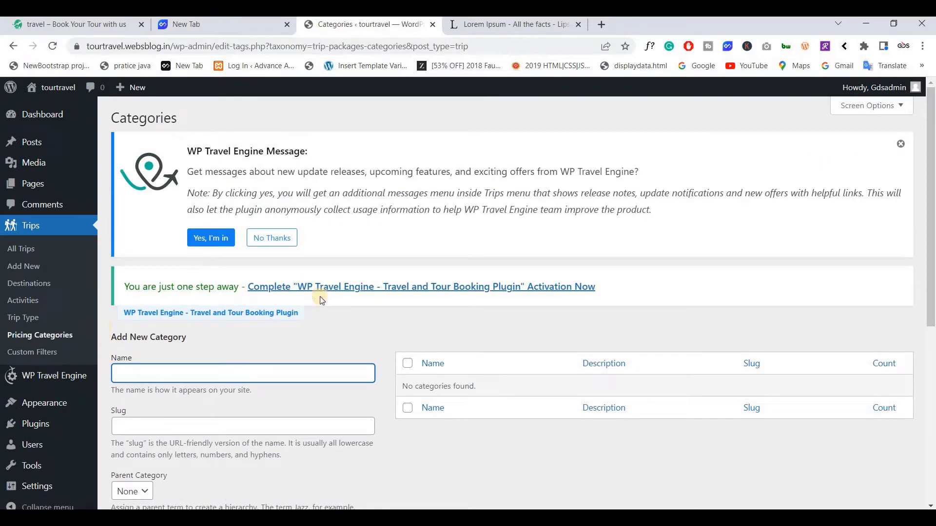
pyautogui.scroll(-3, 321, 301)
pyautogui.scroll(-1, 320, 298)
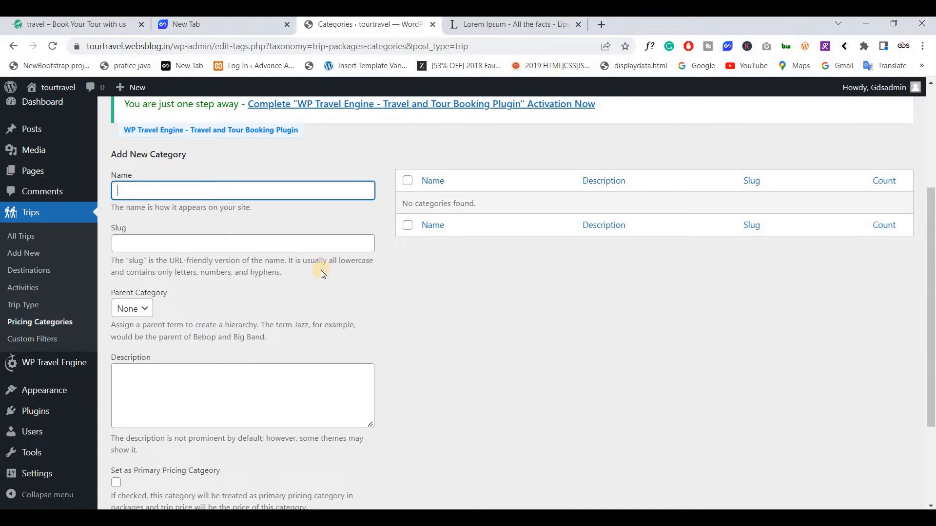
pyautogui.write('Adult')
pyautogui.scroll(-3, 229, 214)
pyautogui.scroll(1, 236, 263)
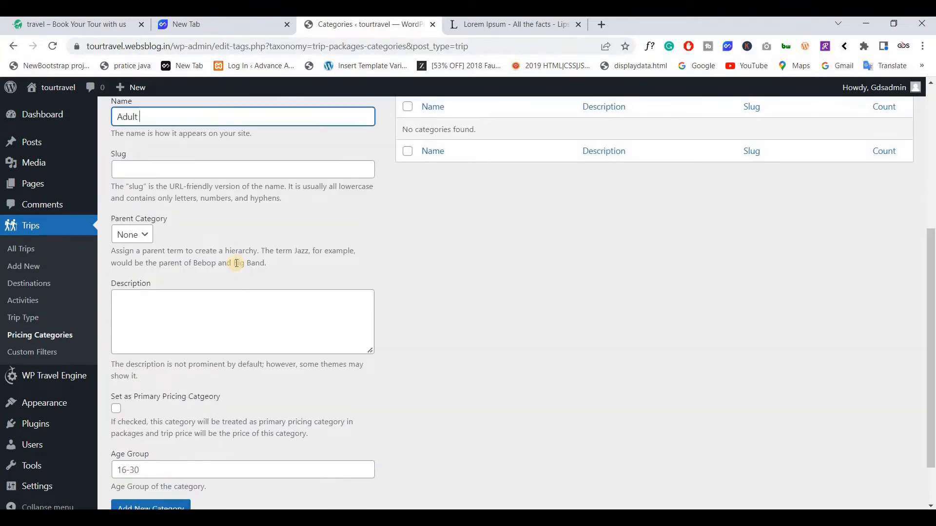
# Fill in the Adult category's description with the Lorem Ipsum paragraph.
pyautogui.click(480, 27)
pyautogui.click(367, 24)
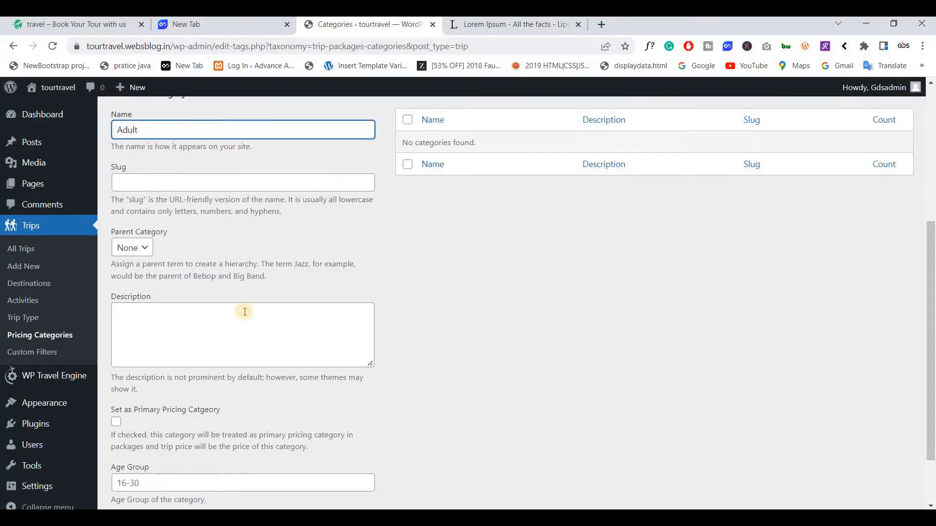
pyautogui.scroll(-1, 245, 312)
pyautogui.click(261, 307)
pyautogui.write("Lorem Ipsum is simply dummy text of the printing and typesetting industry. Lorem Ipsum has been the industry's standard dummy text ever since the 1500s, when an unknown printer took a galley of type and scrambled it to make a type specimen book. It has survived not only five centuries, but also the leap into electronic typesetting, remaining essentially unchanged. It was popularised in the 1960s with the release of Letraset sheets containing Lorem Ipsum passages, and more recently with desktop publishing software like Aldus PageMaker including versions of Lorem Ipsum")
pyautogui.moveTo(265, 289); pyautogui.dragTo(217, 275)
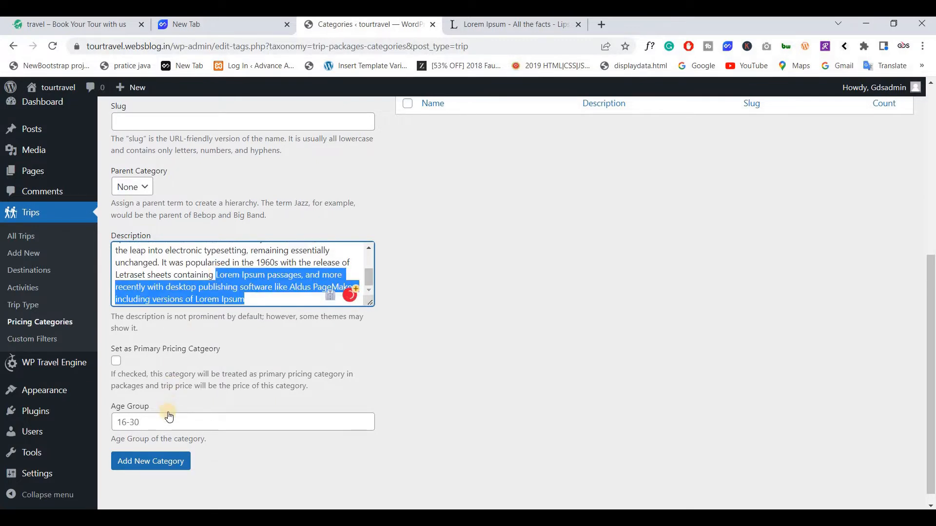
pyautogui.scroll(-1, 543, 328)
pyautogui.click(167, 287)
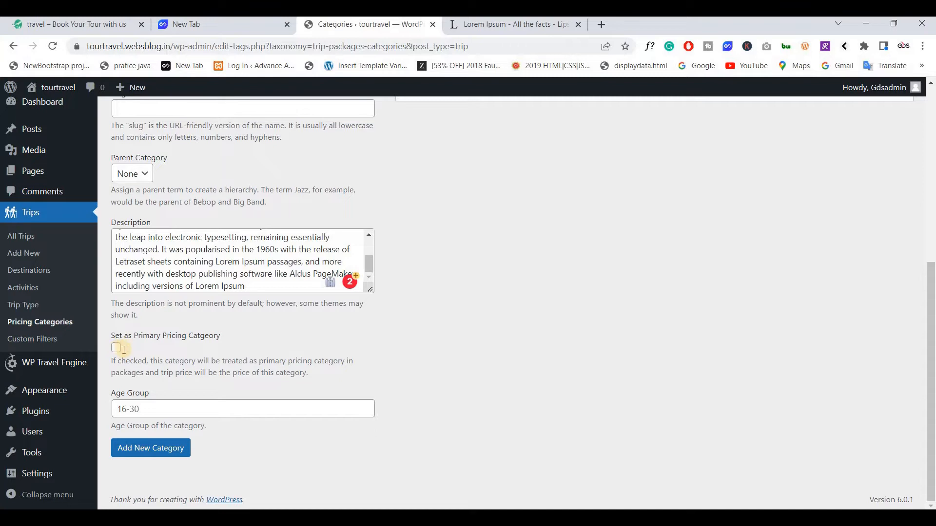
# Make Adult the primary pricing category with age group 18-50 and add it.
pyautogui.scroll(3, 125, 351)
pyautogui.scroll(-3, 123, 366)
pyautogui.click(115, 348)
pyautogui.click(131, 412)
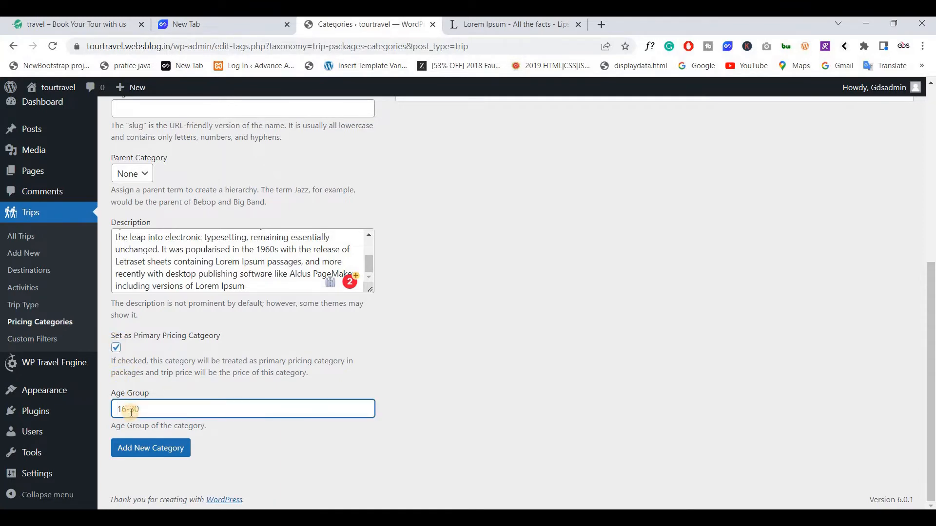
pyautogui.write('18')
pyautogui.write('-50')
pyautogui.click(140, 447)
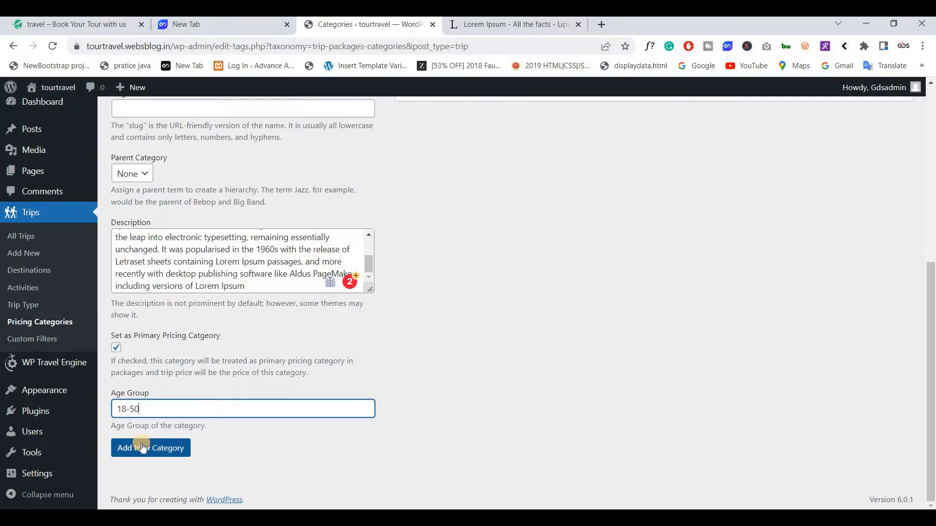
pyautogui.click(143, 449)
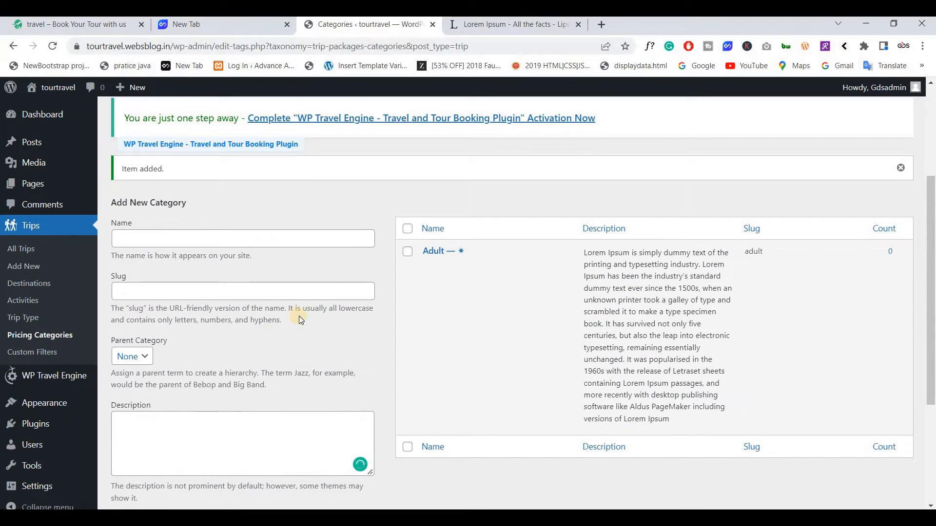
# Enter Child as the name of another new pricing category.
pyautogui.moveTo(471, 255)
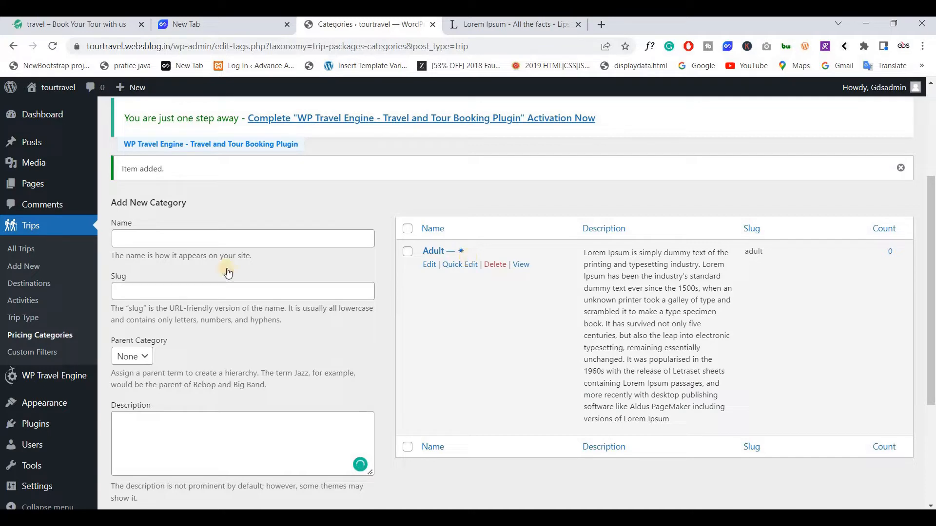
pyautogui.click(148, 244)
pyautogui.write('Child')
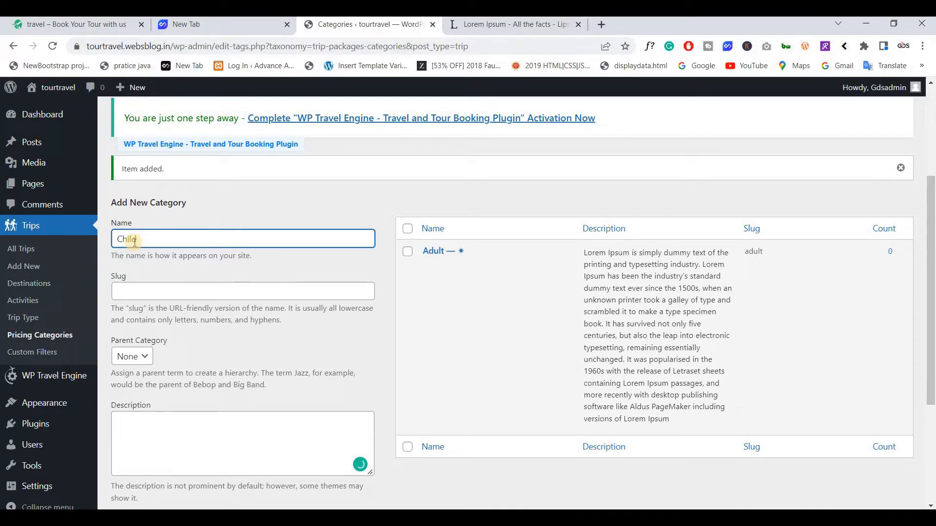
# Leave the Child category without a parent and fill its description with the Lorem Ipsum paragraph.
pyautogui.scroll(-2, 165, 238)
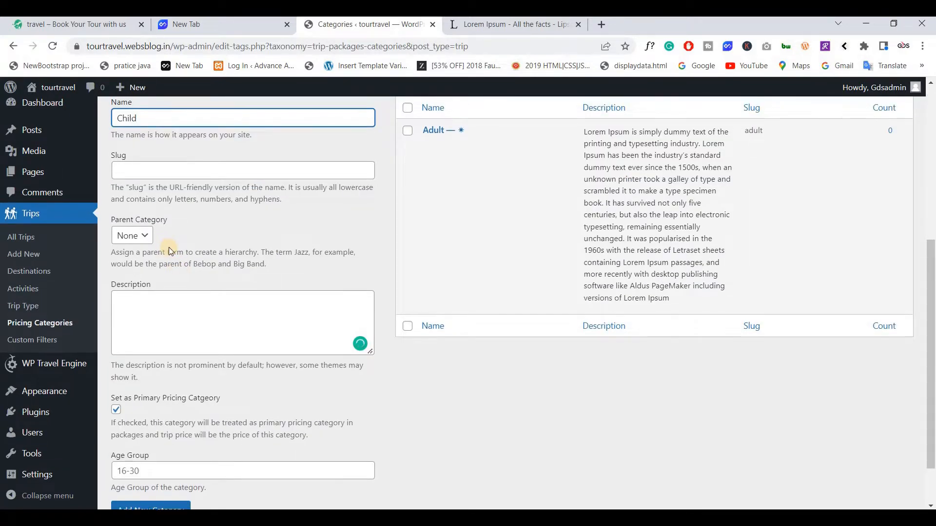
pyautogui.scroll(1, 169, 248)
pyautogui.scroll(-1, 142, 254)
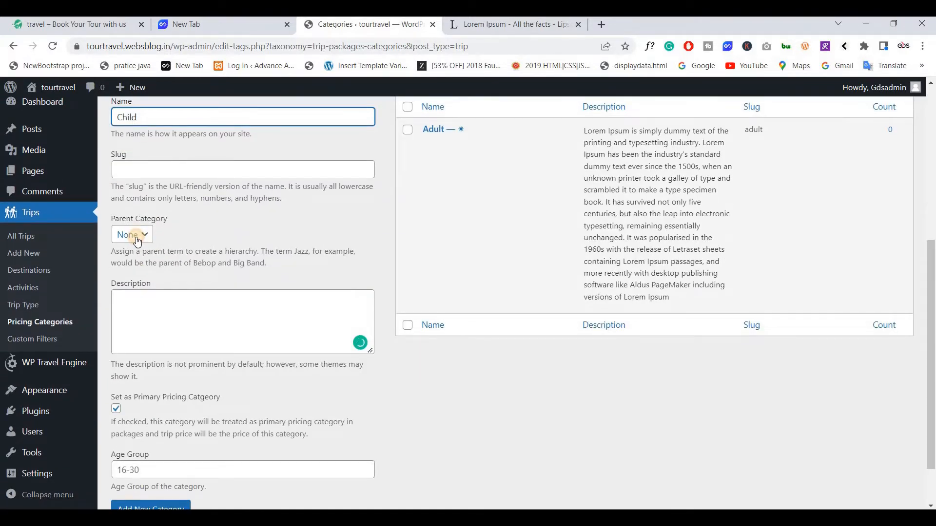
pyautogui.click(136, 236)
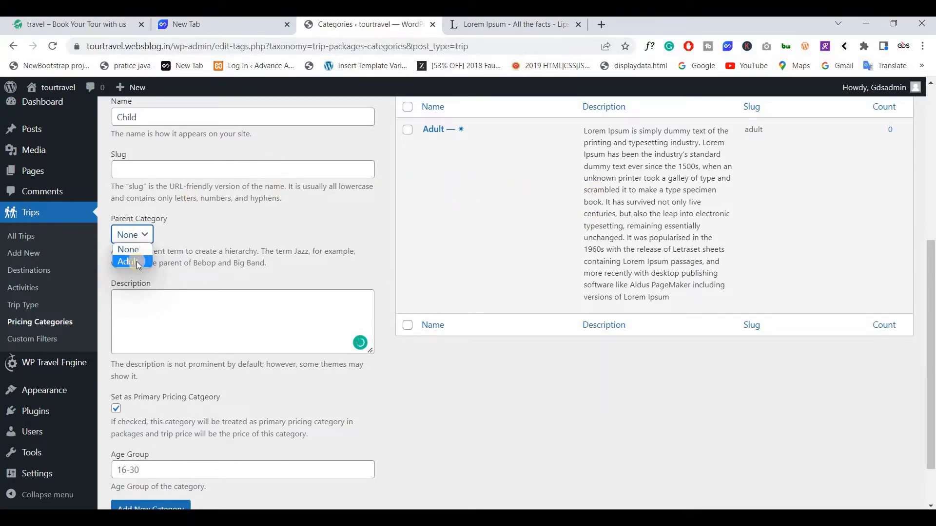
pyautogui.click(234, 269)
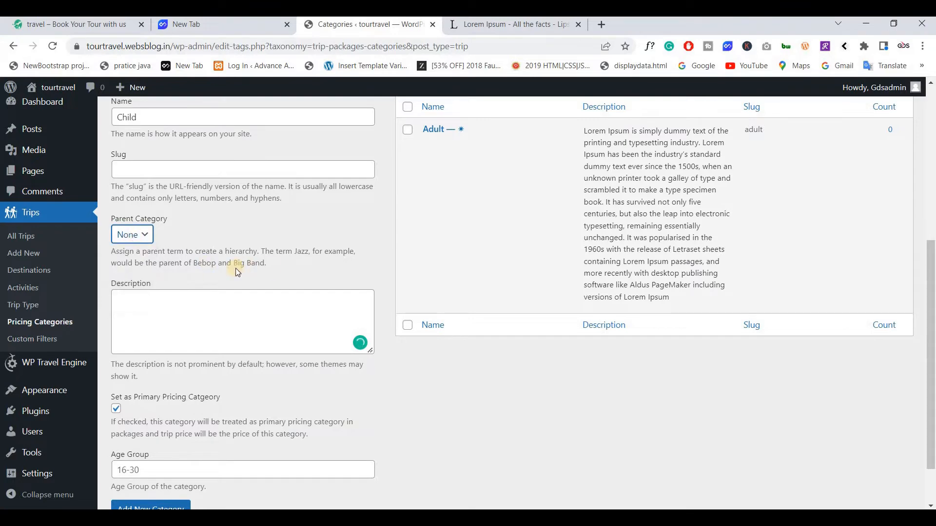
pyautogui.click(472, 29)
pyautogui.hotkey('ctrl', 'shift', 'Tab')
pyautogui.click(210, 307)
pyautogui.write("Lorem Ipsum is simply dummy text of the printing and typesetting industry. Lorem Ipsum has been the industry's standard dummy text ever since the 1500s, when an unknown printer took a galley of type and scrambled it to make a type specimen book. It has survived not only five centuries, but also the leap into electronic typesetting, remaining essentially unchanged. It was popularised in the 1960s with the release of Letraset sheets containing Lorem Ipsum passages, and more recently with desktop publishing software like Aldus PageMaker including versions of Lorem Ipsum")
# Unset Child as the primary pricing category, give it age group 4-12 and add the category.
pyautogui.scroll(-1, 202, 253)
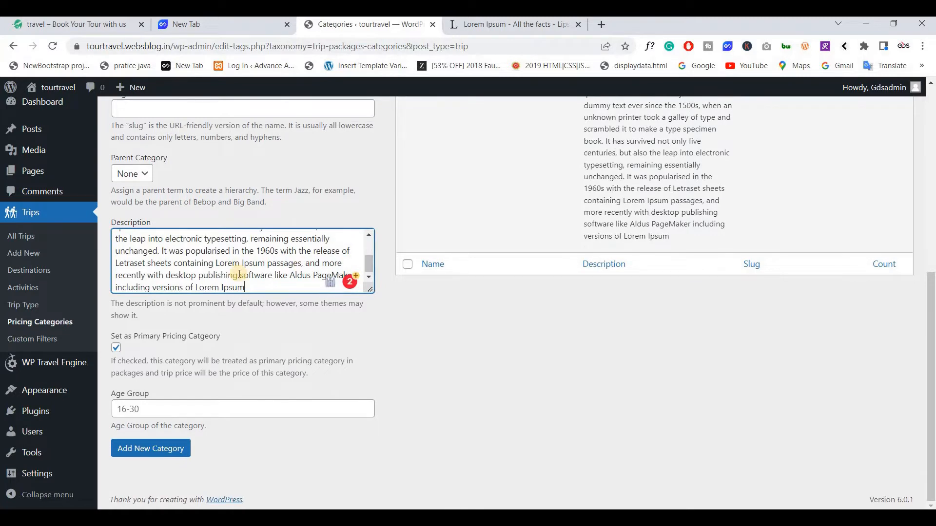
pyautogui.click(116, 349)
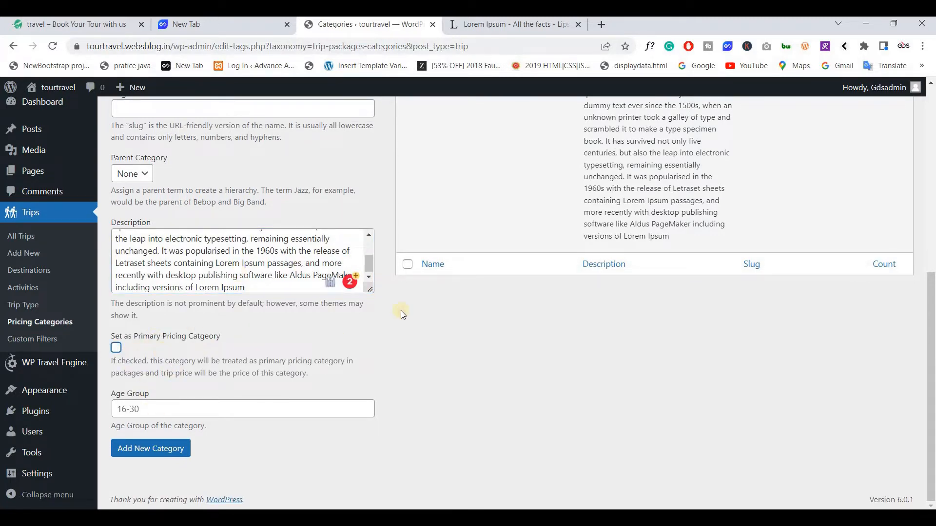
pyautogui.scroll(2, 399, 277)
pyautogui.scroll(-2, 174, 265)
pyautogui.click(161, 406)
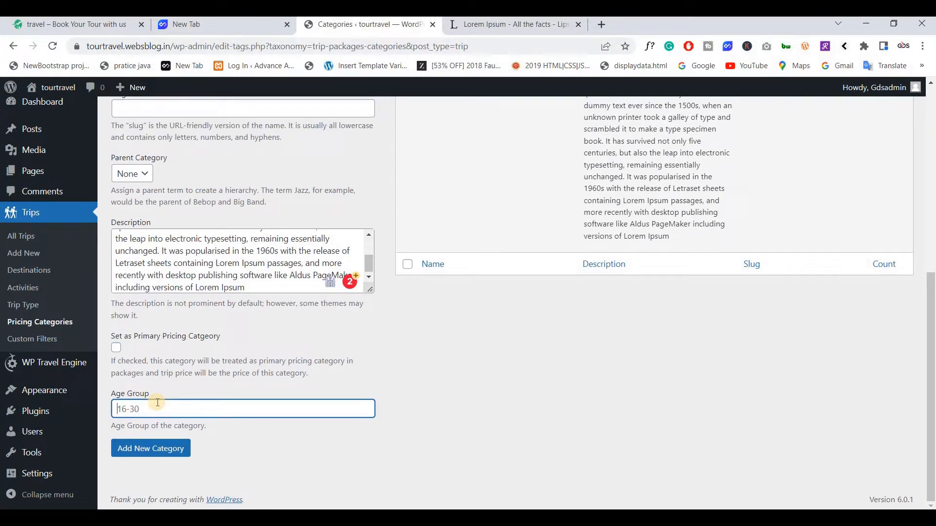
pyautogui.write('4-12')
pyautogui.press('BackSpace')
pyautogui.write('0')
pyautogui.press('BackSpace')
pyautogui.write('2')
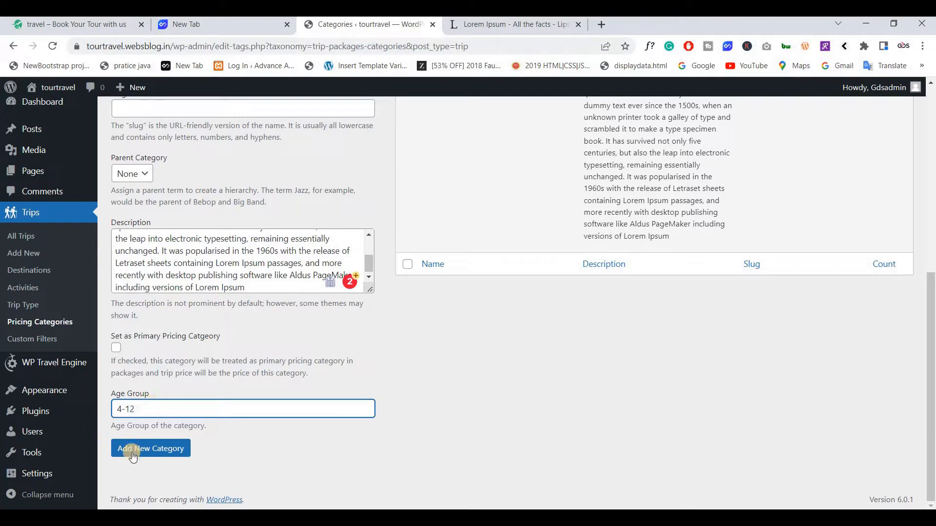
pyautogui.press('Return')
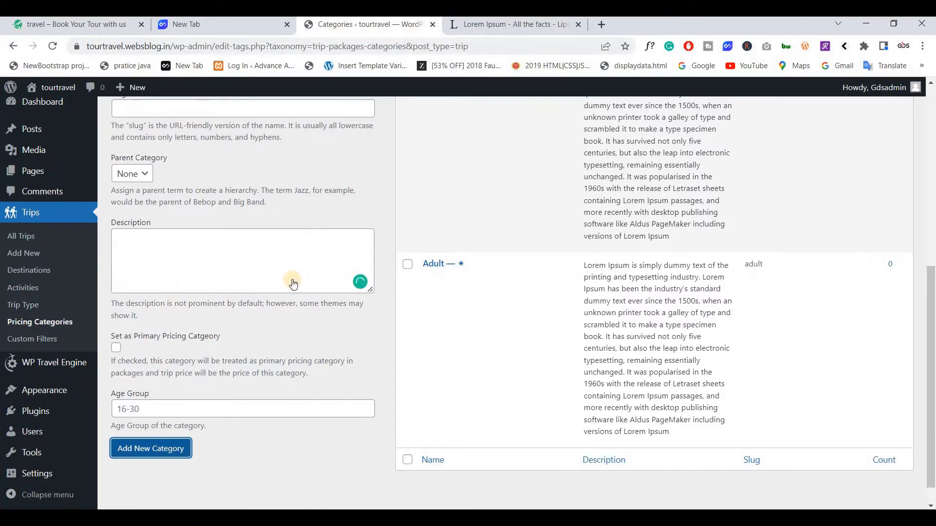
# Enter Teens as the name of another new pricing category.
pyautogui.scroll(4, 291, 279)
pyautogui.scroll(-2, 291, 279)
pyautogui.scroll(2, 293, 283)
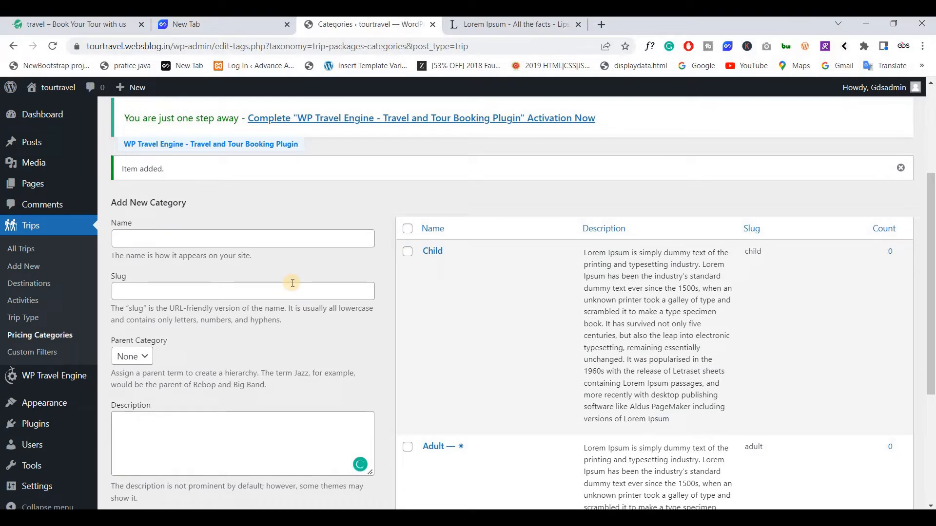
pyautogui.scroll(-1, 235, 286)
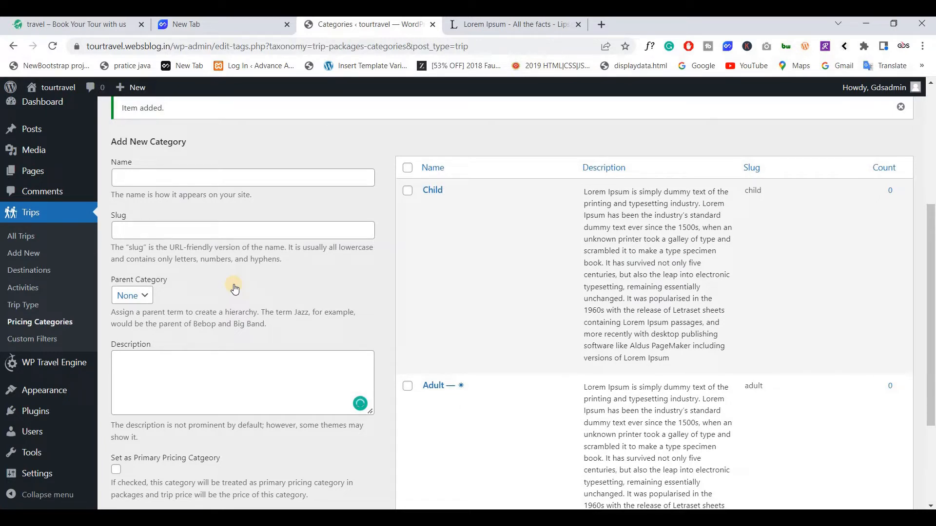
pyautogui.click(221, 180)
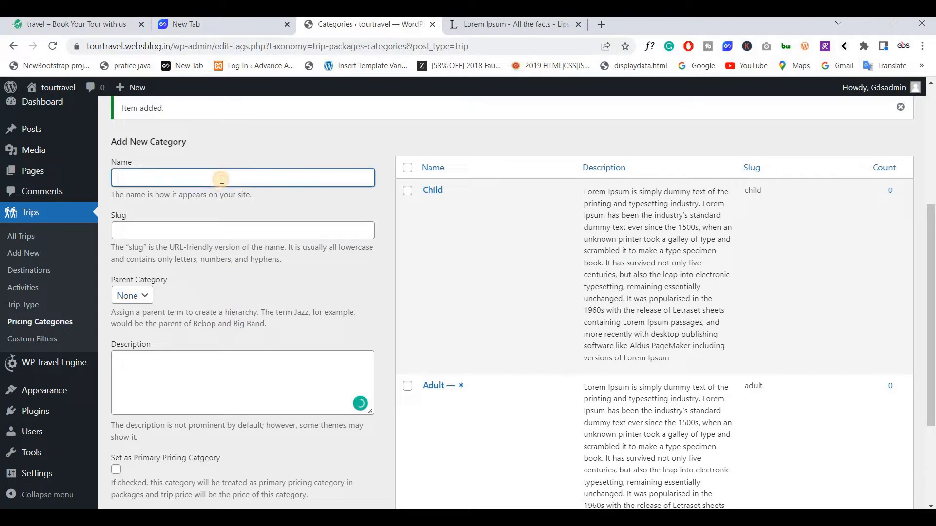
pyautogui.write('Teens')
# Fill in the Teens category's description with the copied Lorem Ipsum paragraph.
pyautogui.scroll(-1, 200, 222)
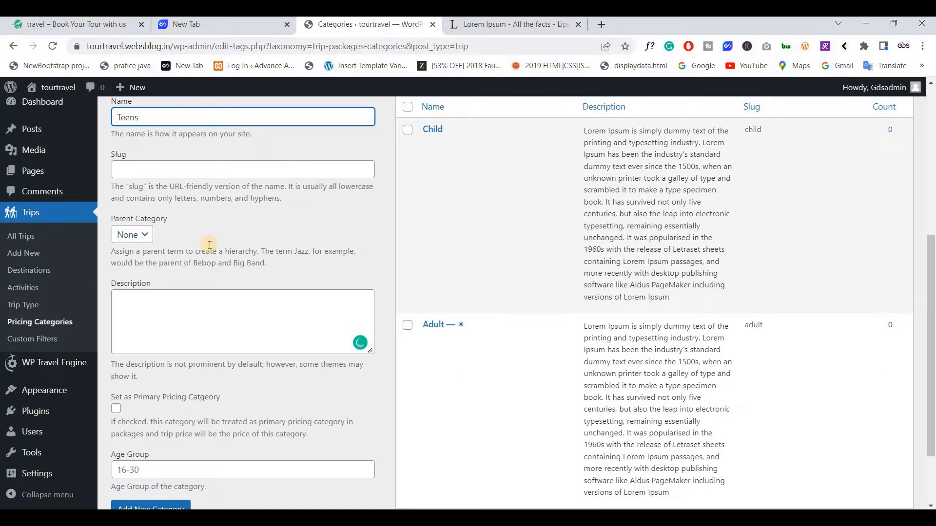
pyautogui.click(481, 23)
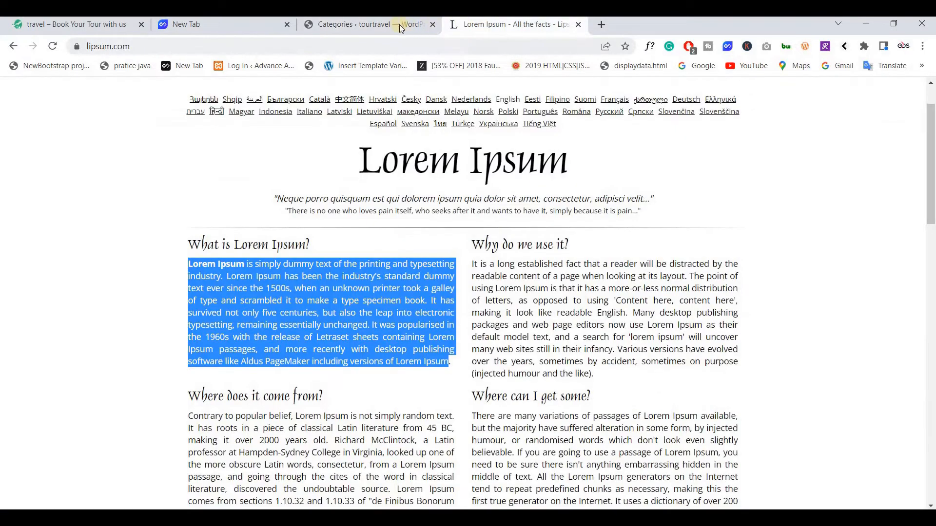
pyautogui.click(401, 26)
pyautogui.click(178, 304)
pyautogui.write("Lorem Ipsum is simply dummy text of the printing and typesetting industry. Lorem Ipsum has been the industry's standard dummy text ever since the 1500s, when an unknown printer took a galley of type and scrambled it to make a type specimen book. It has survived not only five centuries, but also the leap into electronic typesetting, remaining essentially unchanged. It was popularised in the 1960s with the release of Letraset sheets containing Lorem Ipsum passages, and more recently with desktop publishing software like Aldus PageMaker including versions of Lorem Ipsum")
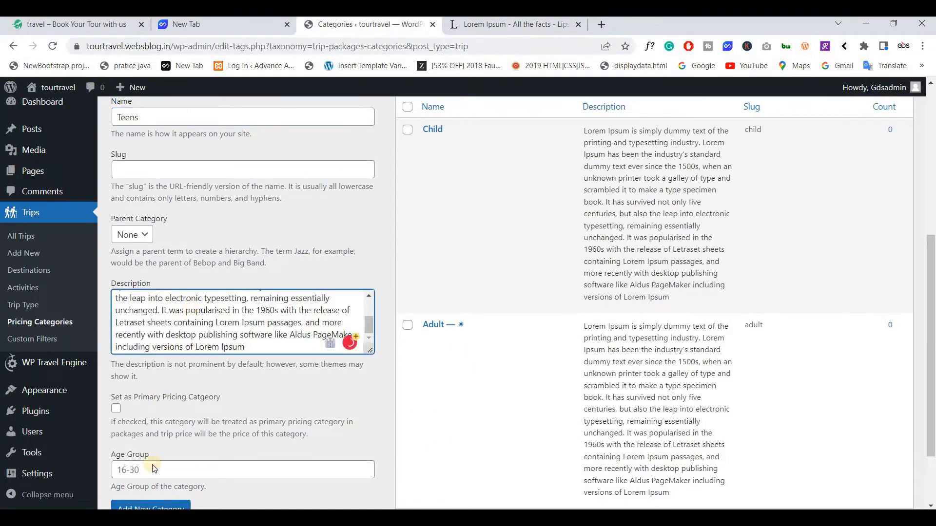
# Set the Teens category's age group to 13-18 and add it to the pricing categories.
pyautogui.scroll(-1, 154, 469)
pyautogui.click(165, 410)
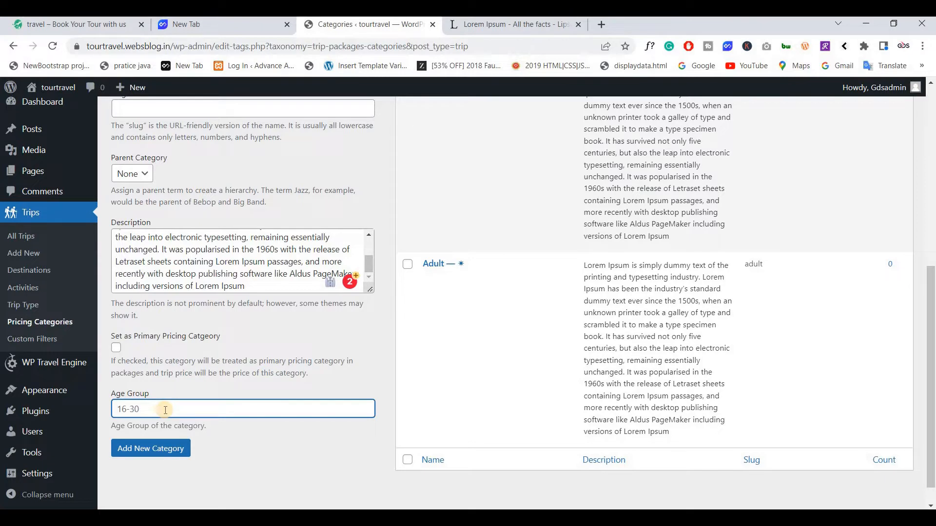
pyautogui.write('13-18')
pyautogui.click(146, 448)
pyautogui.scroll(4, 313, 323)
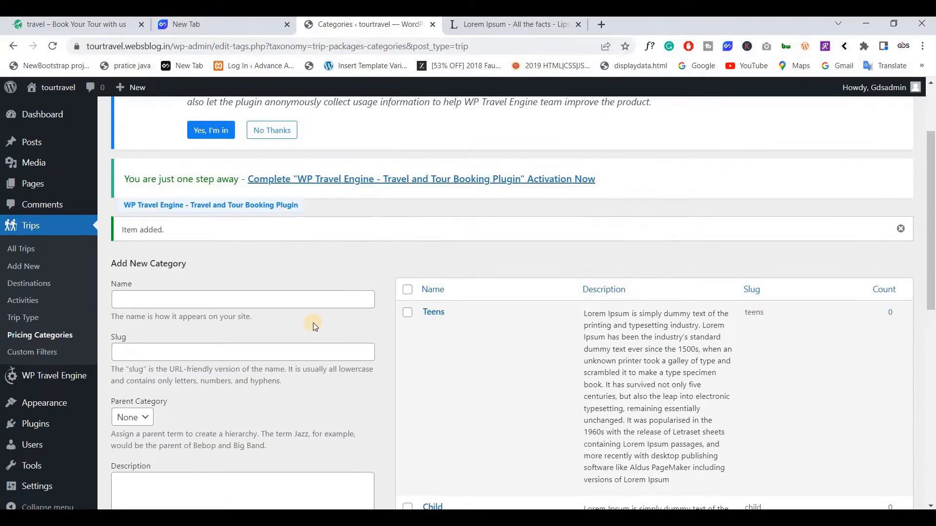
pyautogui.scroll(-1, 325, 308)
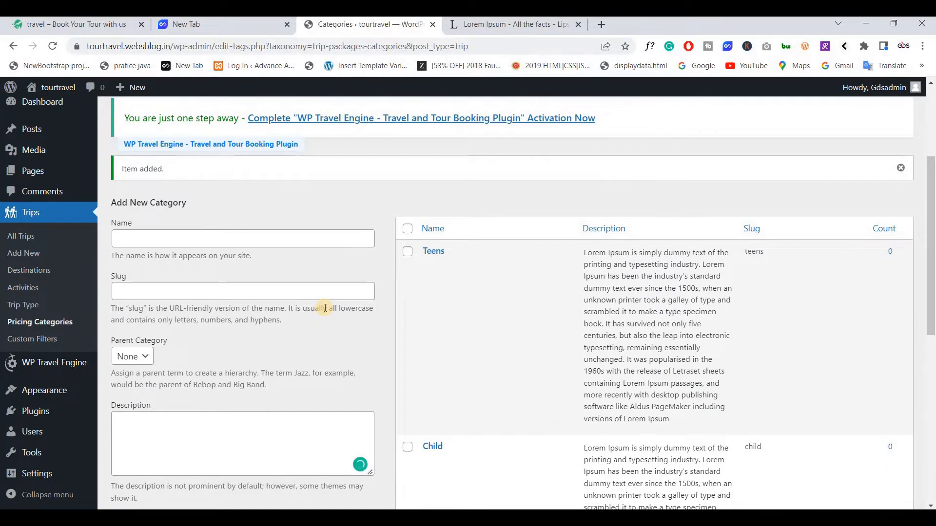
pyautogui.scroll(-8, 324, 308)
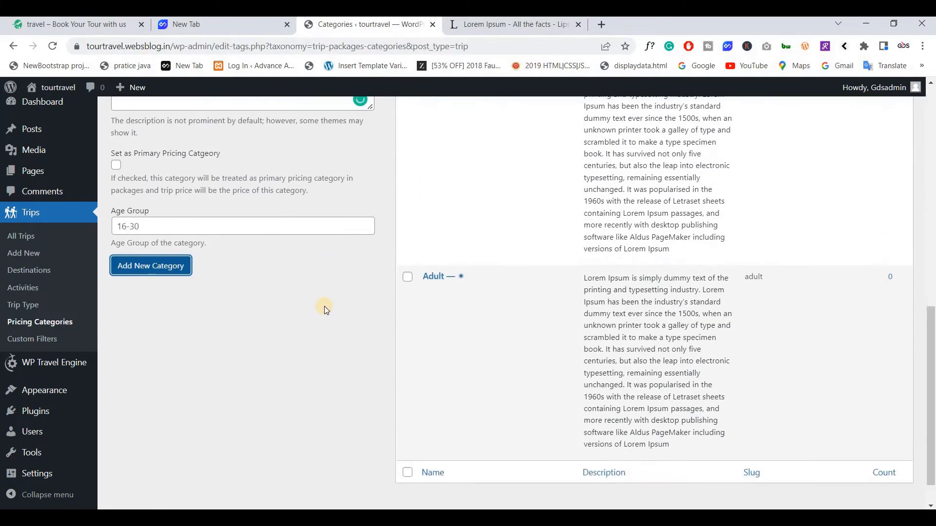
pyautogui.scroll(4, 325, 307)
pyautogui.scroll(3, 326, 307)
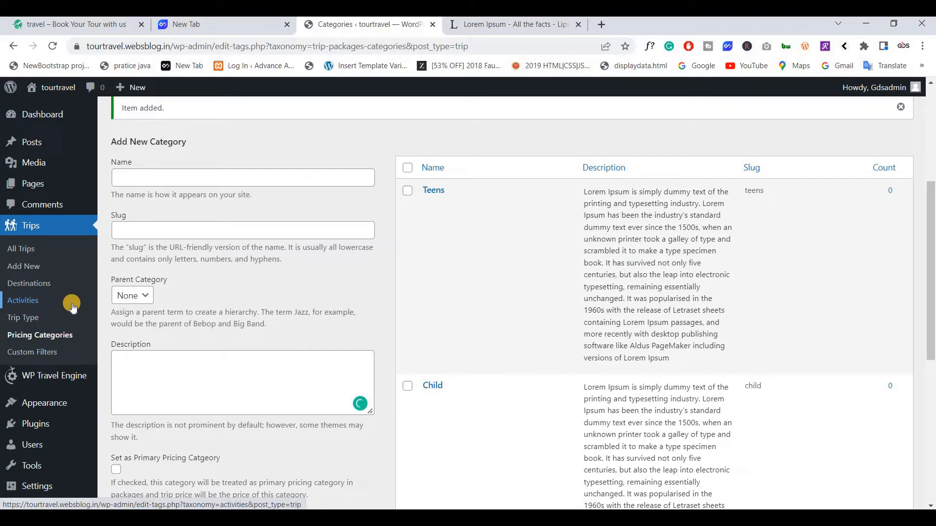
pyautogui.click(24, 272)
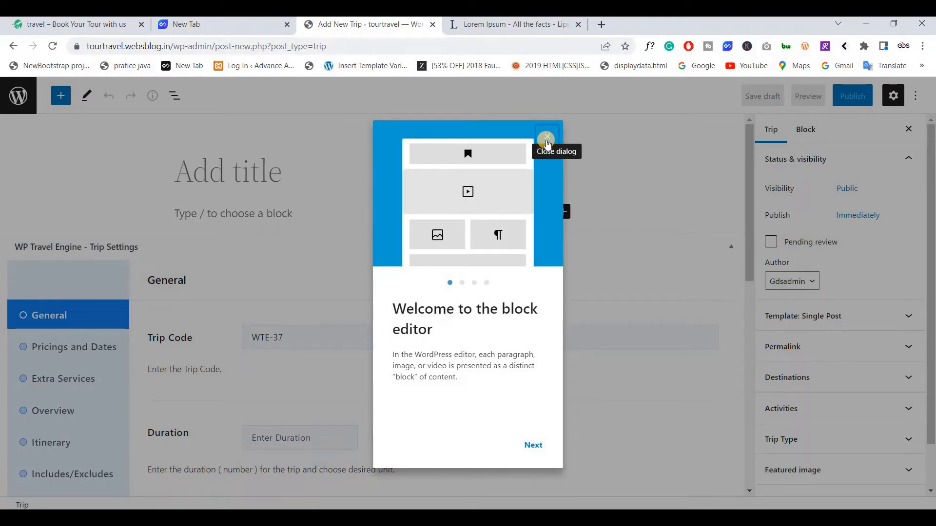
pyautogui.click(546, 141)
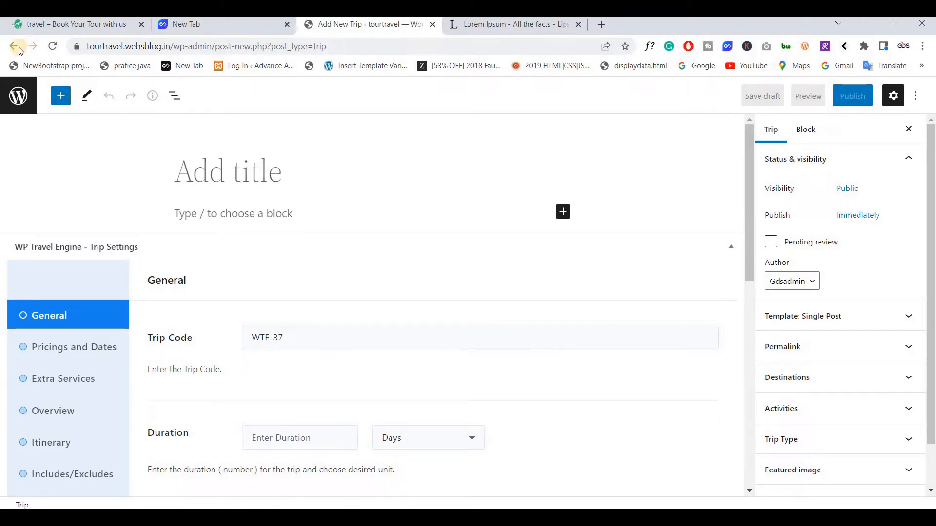
pyautogui.hotkey('alt', 'Left')
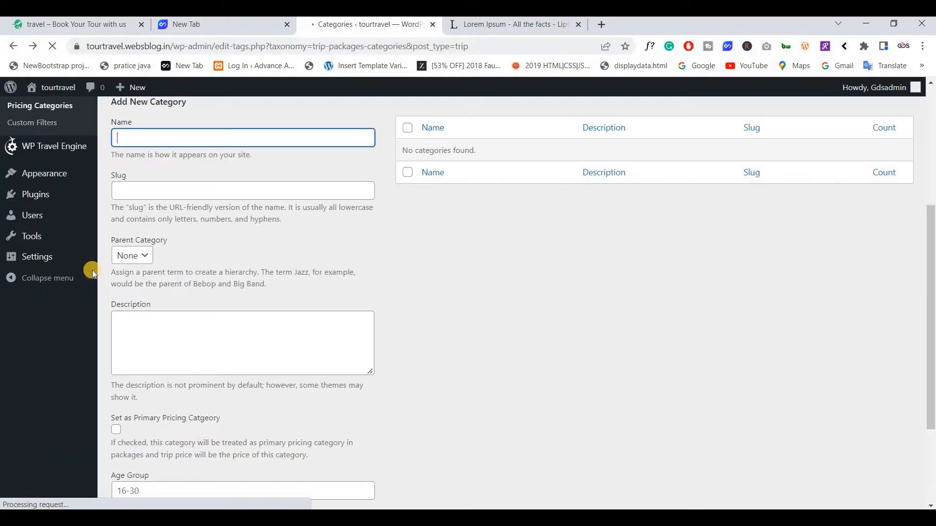
# Install the Classic Editor plugin from the featured plugins and activate it.
pyautogui.click(30, 422)
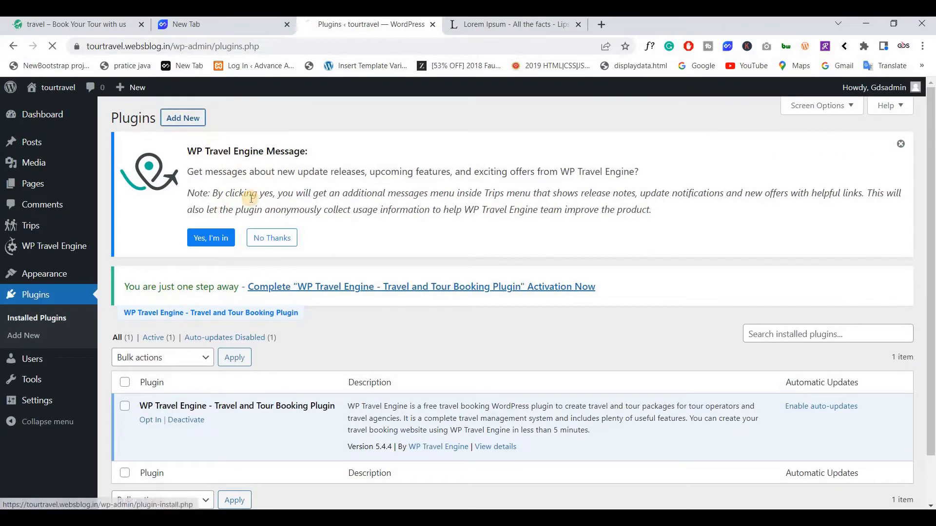
pyautogui.scroll(-2, 429, 290)
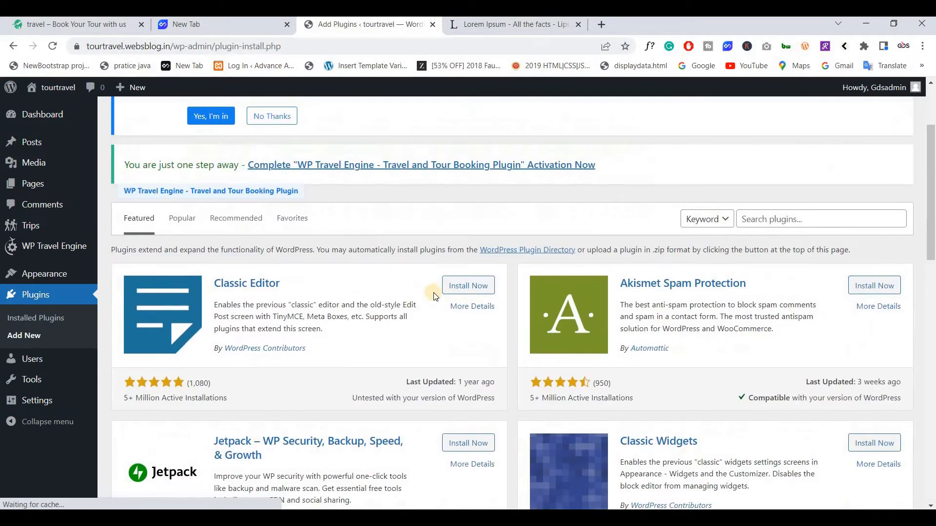
pyautogui.click(467, 286)
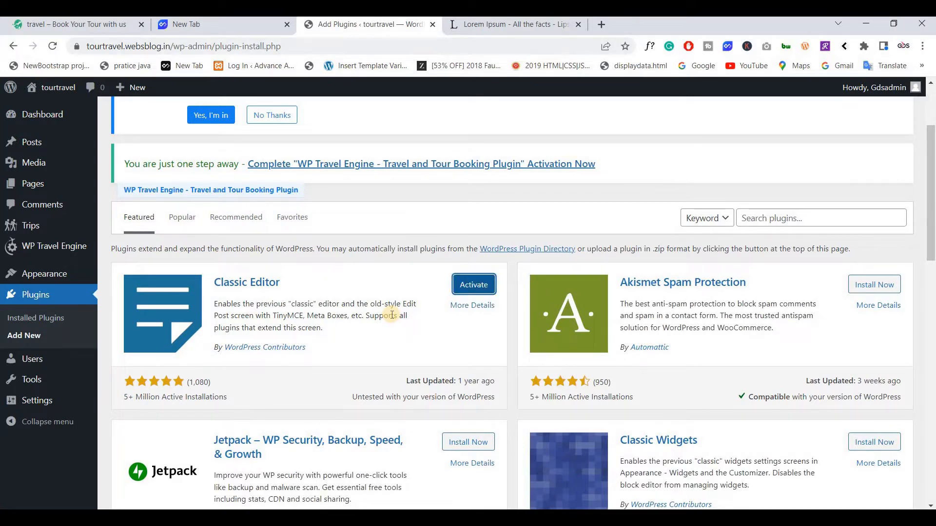
pyautogui.click(462, 292)
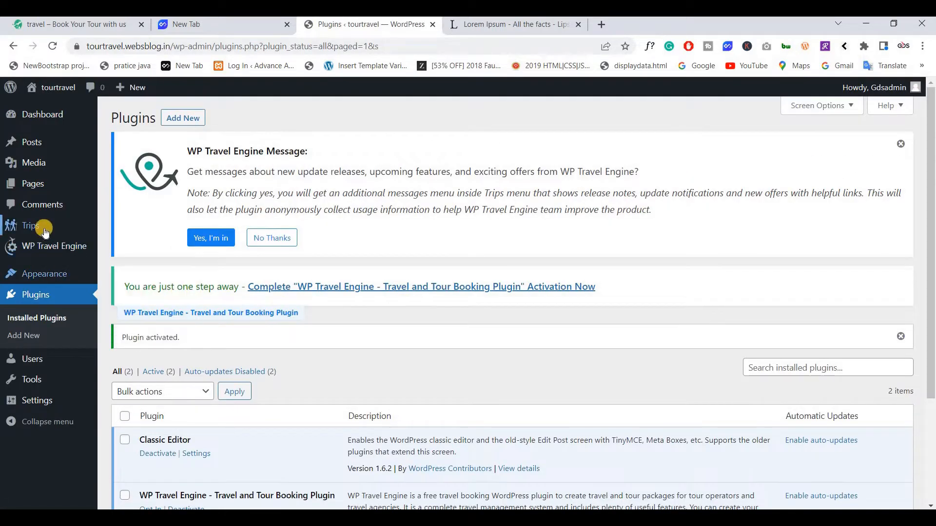
# Start a new trip and title it Australia, correcting the misspelled name.
pyautogui.click(123, 245)
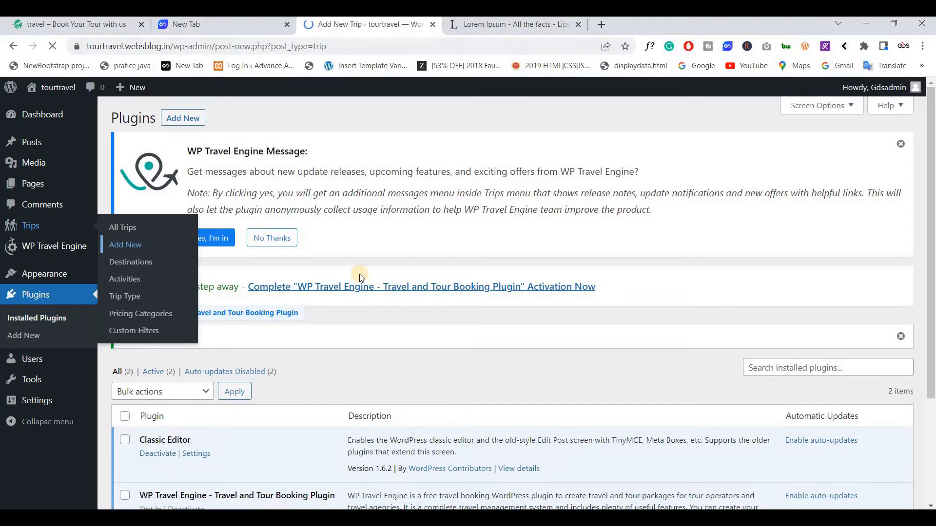
pyautogui.scroll(-1, 244, 255)
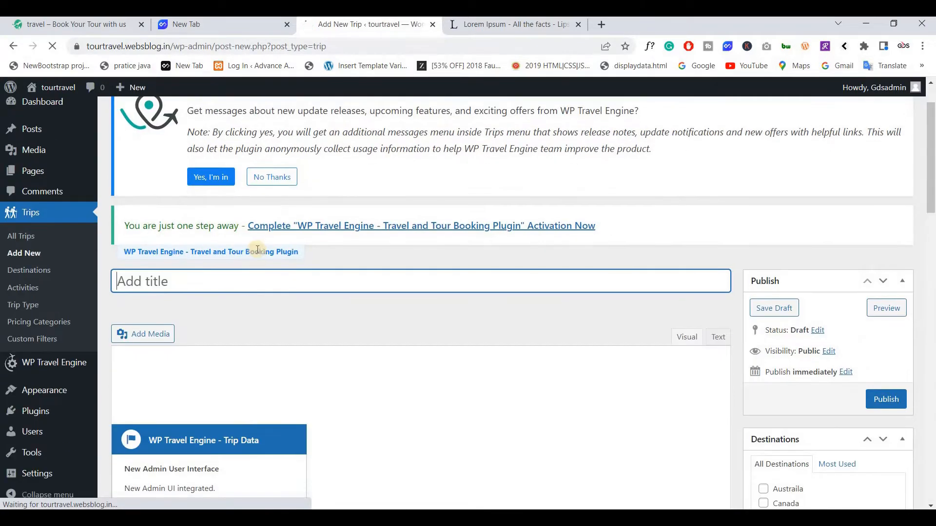
pyautogui.scroll(-1, 253, 249)
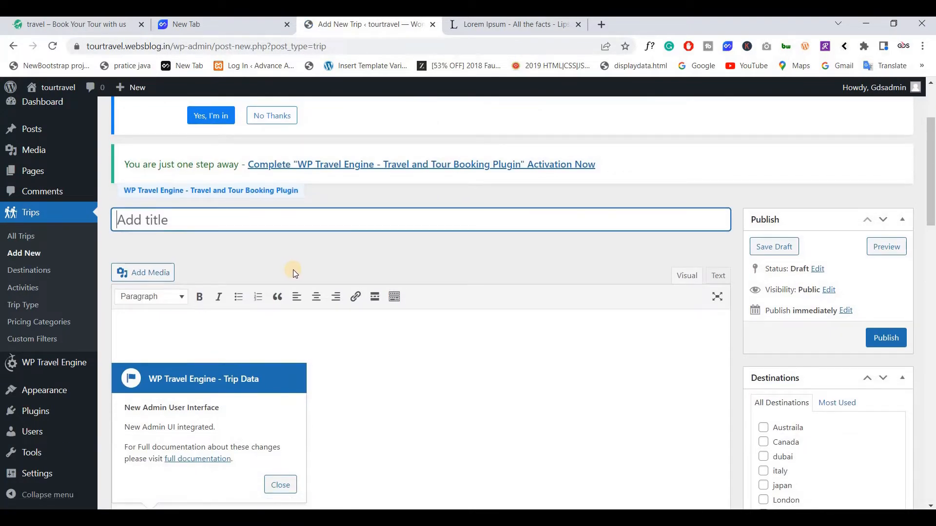
pyautogui.write('Austraila')
pyautogui.rightClick(148, 225)
pyautogui.click(293, 235)
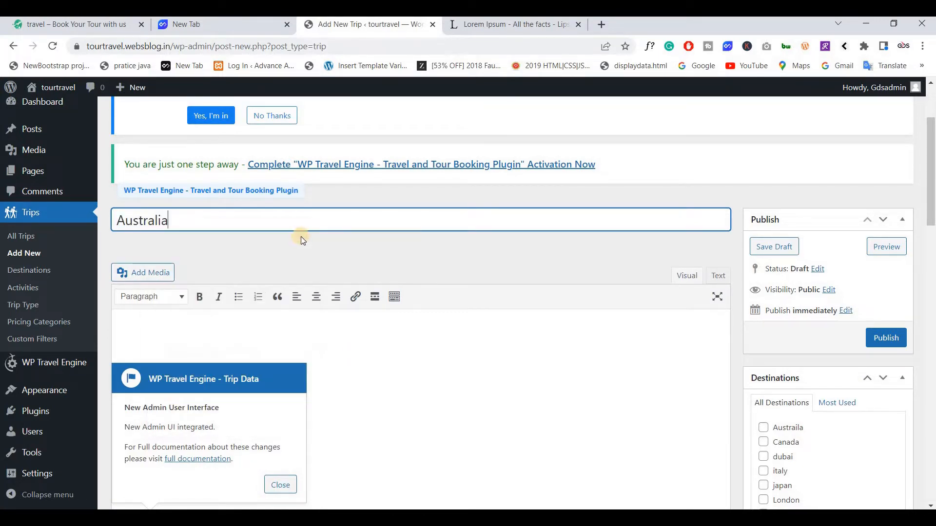
# Dismiss the Trip Data notice and fill the Australia trip's main content with the Lorem Ipsum paragraph.
pyautogui.click(280, 484)
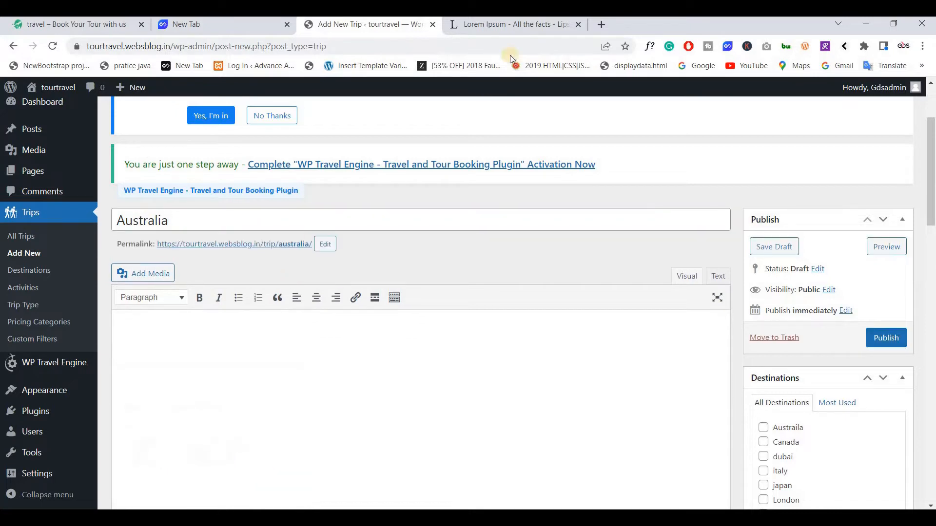
pyautogui.click(521, 24)
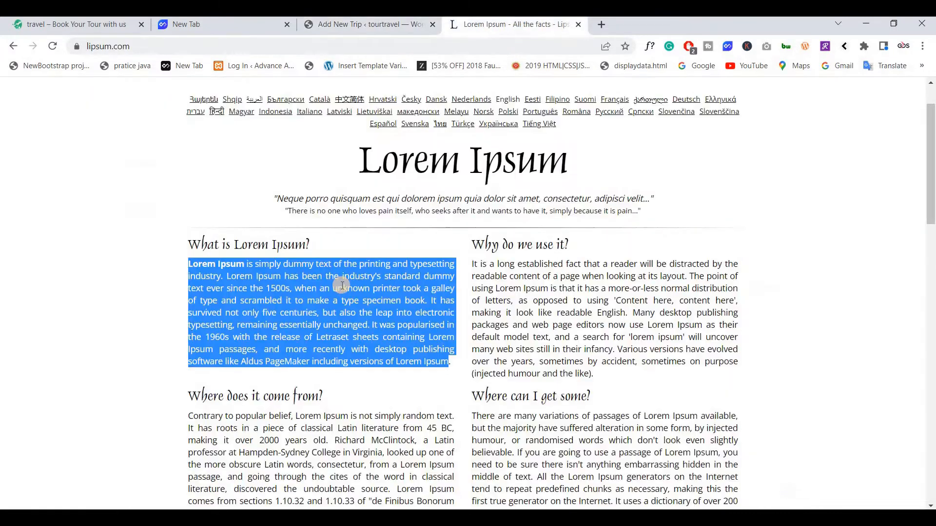
pyautogui.click(364, 25)
pyautogui.scroll(-3, 287, 262)
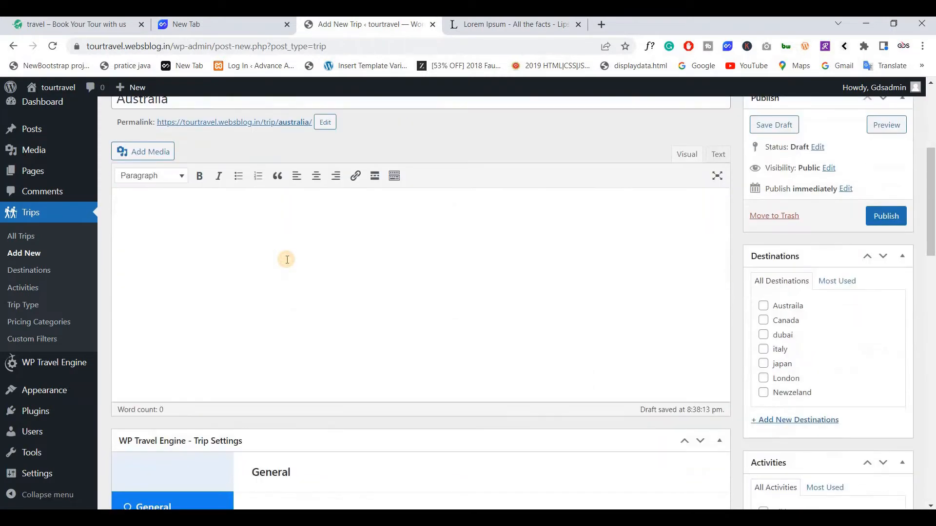
pyautogui.write("Lorem Ipsum is simply dummy text of the printing and typesetting industry. Lorem Ipsum has been the industry's standard dummy text ever since the 1500s, when an unknown printer took a galley of type and scrambled it to make a type specimen book. It has survived not only five centuries, but also the leap into electronic typesetting, remaining essentially unchanged. It was popularised in the 1960s with the release of Letraset sheets containing Lorem Ipsum passages, and more recently with desktop publishing software like Aldus PageMaker including versions of Lorem Ipsum")
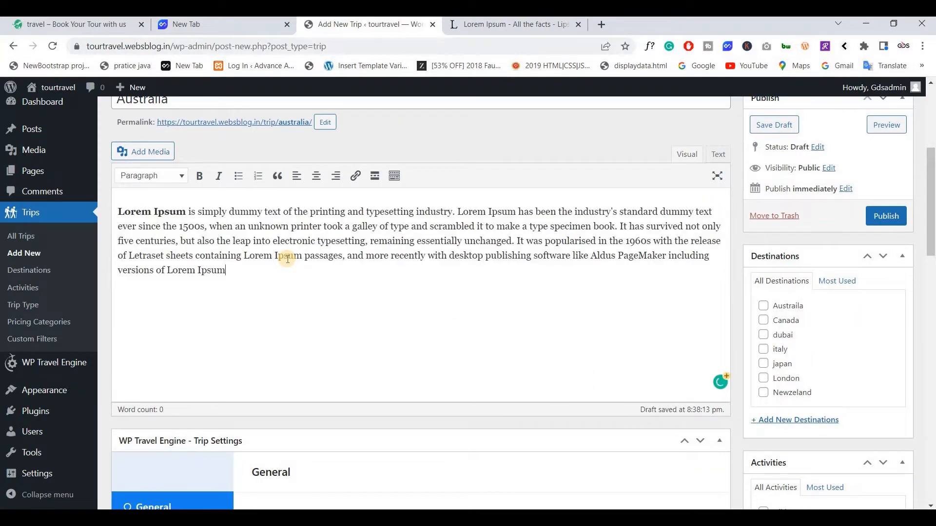
# End the first content paragraph with a full stop and add a second copy of the Lorem Ipsum paragraph below it.
pyautogui.write('.')
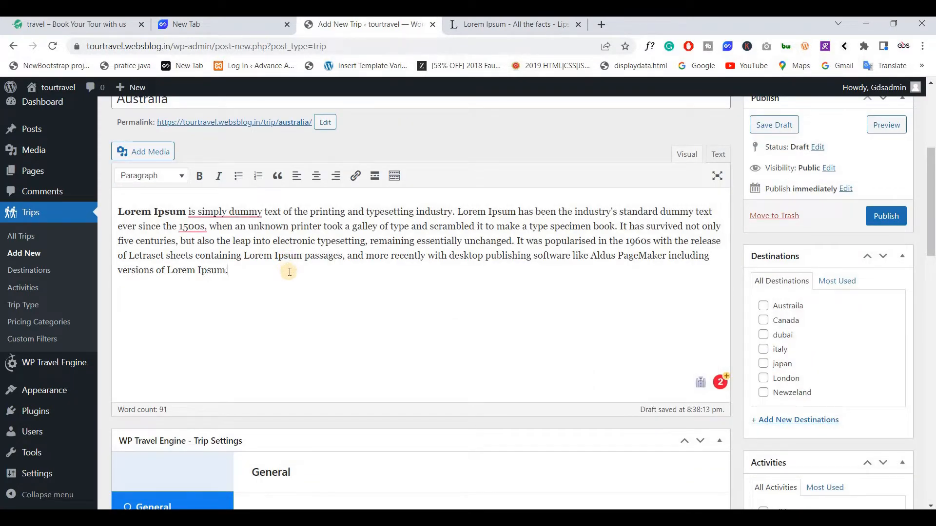
pyautogui.press('Return')
pyautogui.write("Lorem Ipsum is simply dummy text of the printing and typesetting industry. Lorem Ipsum has been the industry's standard dummy text ever since the 1500s, when an unknown printer took a galley of type and scrambled it to make a type specimen book. It has survived not only five centuries, but also the leap into electronic typesetting, remaining essentially unchanged. It was popularised in the 1960s with the release of Letraset sheets containing Lorem Ipsum passages, and more recently with desktop publishing software like Aldus PageMaker including versions of Lorem Ipsum")
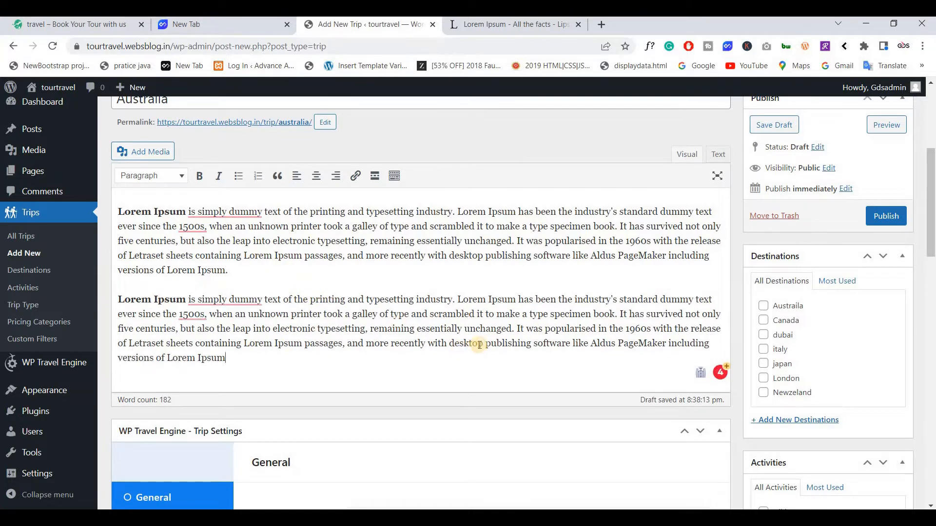
pyautogui.scroll(-6, 302, 251)
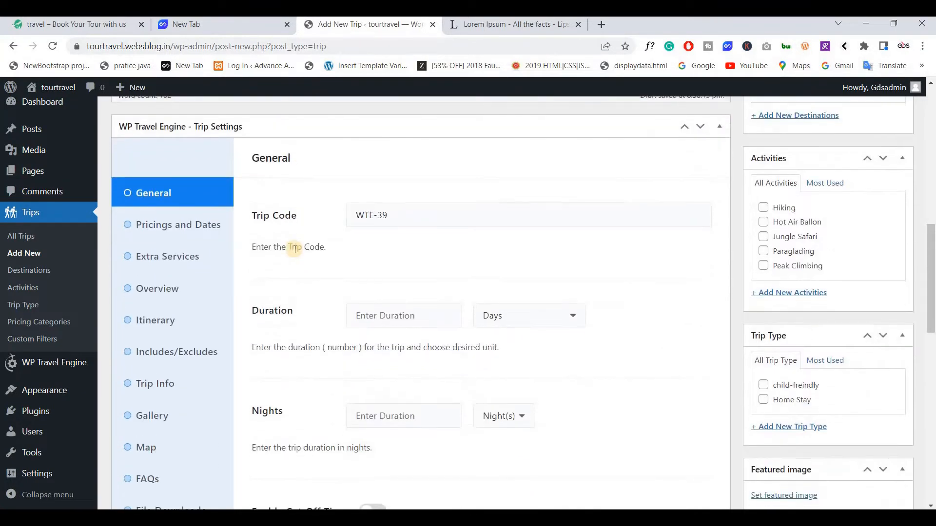
pyautogui.scroll(-1, 294, 247)
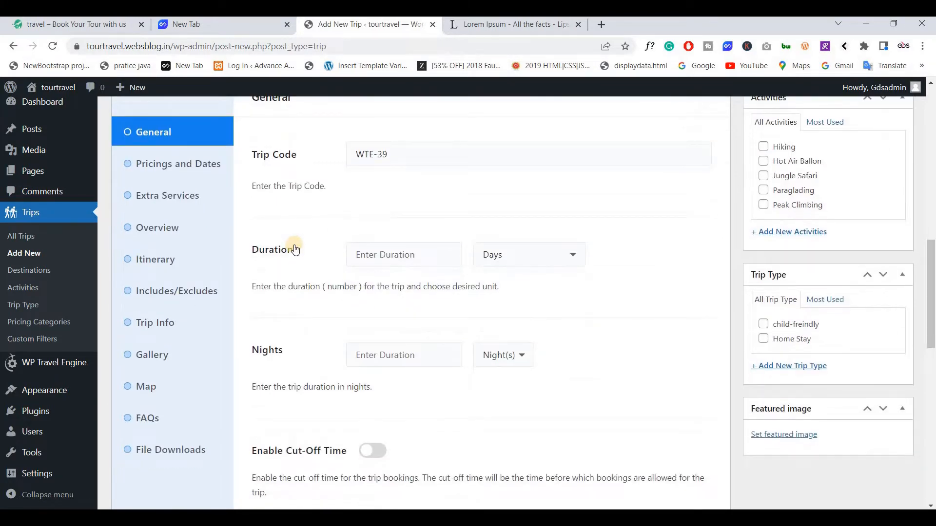
pyautogui.scroll(1, 295, 245)
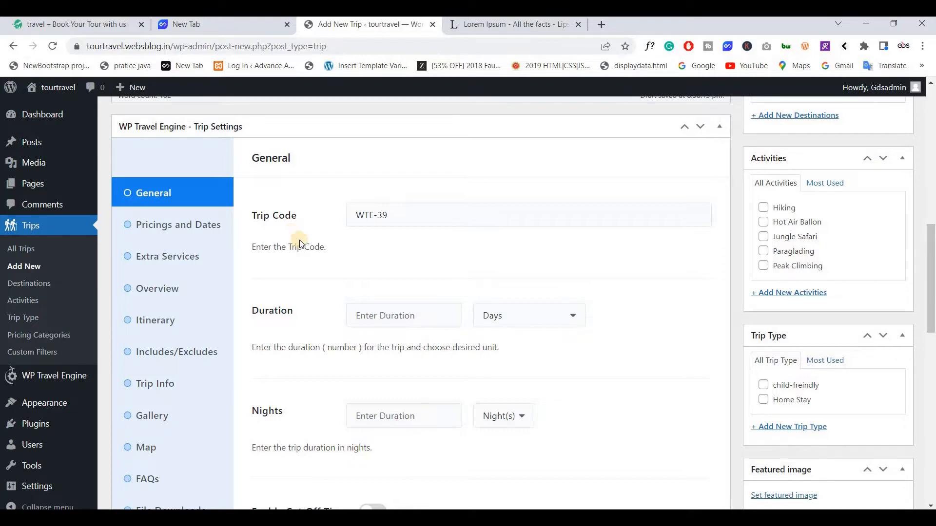
pyautogui.click(417, 215)
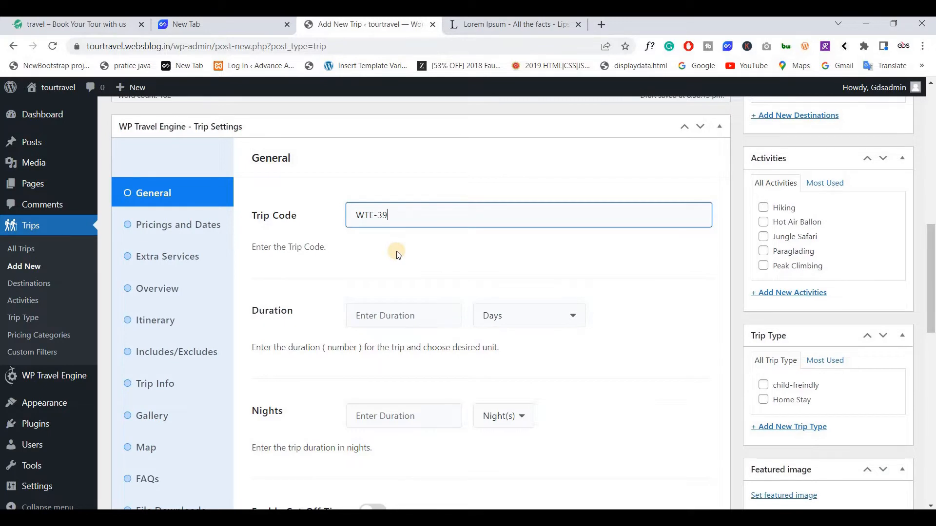
pyautogui.hotkey('ctrl', 'a')
pyautogui.press('BackSpace')
pyautogui.hotkey('ctrl', 'z')
pyautogui.press('Right')
pyautogui.hotkey('shift', 'Left')
pyautogui.hotkey('shift', 'Right')
pyautogui.hotkey('shift', 'Left')
pyautogui.click(383, 268)
# Set the trip's duration to 15 with Days as the unit in the general trip settings.
pyautogui.scroll(-1, 299, 251)
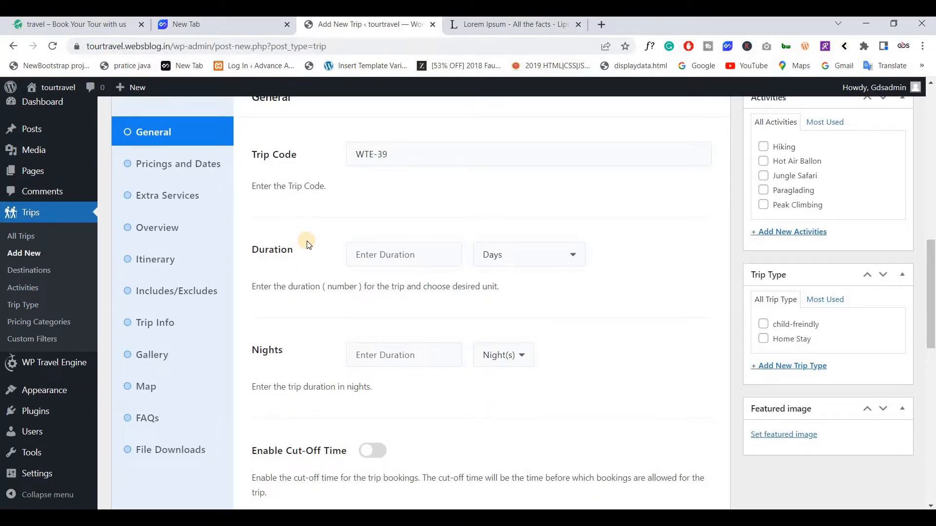
pyautogui.scroll(-1, 374, 209)
pyautogui.click(386, 198)
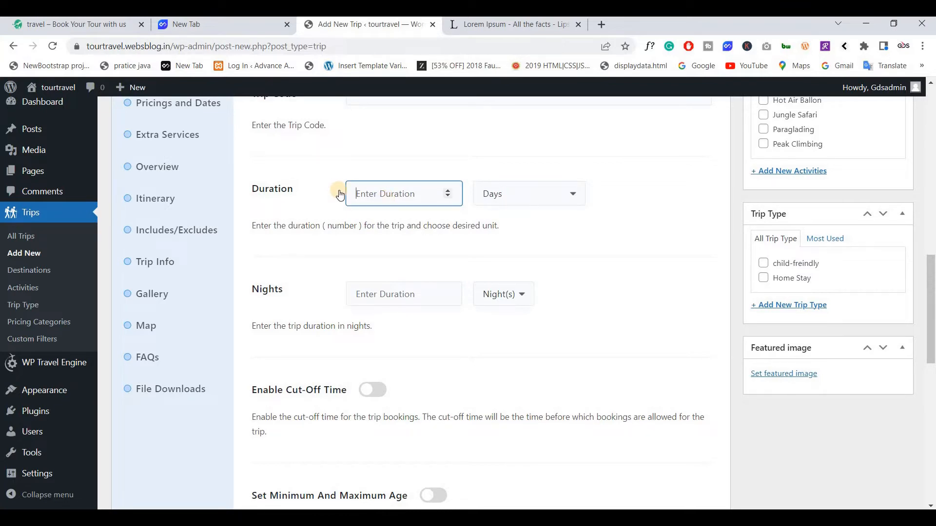
pyautogui.write('15')
pyautogui.press('BackSpace')
pyautogui.write('0')
pyautogui.press('BackSpace')
pyautogui.write('5')
pyautogui.click(486, 197)
pyautogui.click(486, 197)
pyautogui.click(487, 197)
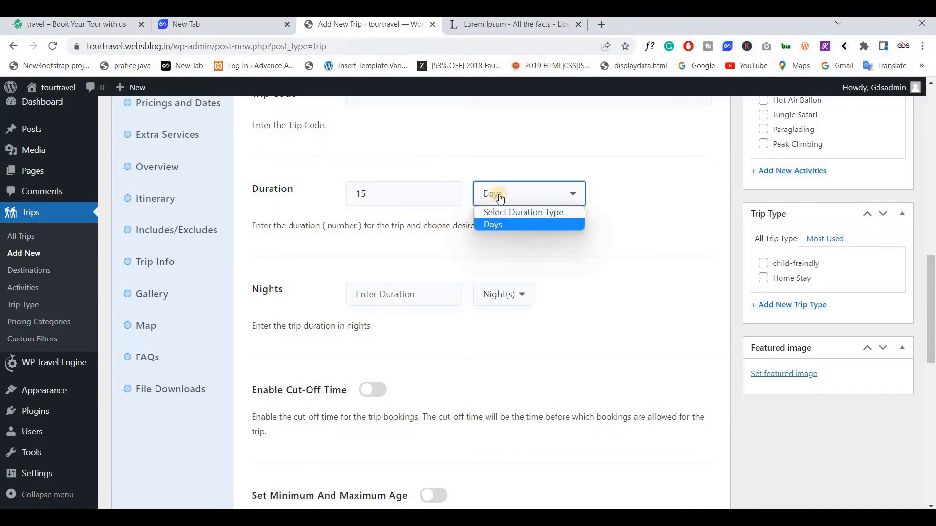
pyautogui.click(496, 212)
pyautogui.click(496, 195)
pyautogui.click(495, 224)
# Set the trip's number of nights to 12 in the general trip settings.
pyautogui.scroll(-1, 317, 263)
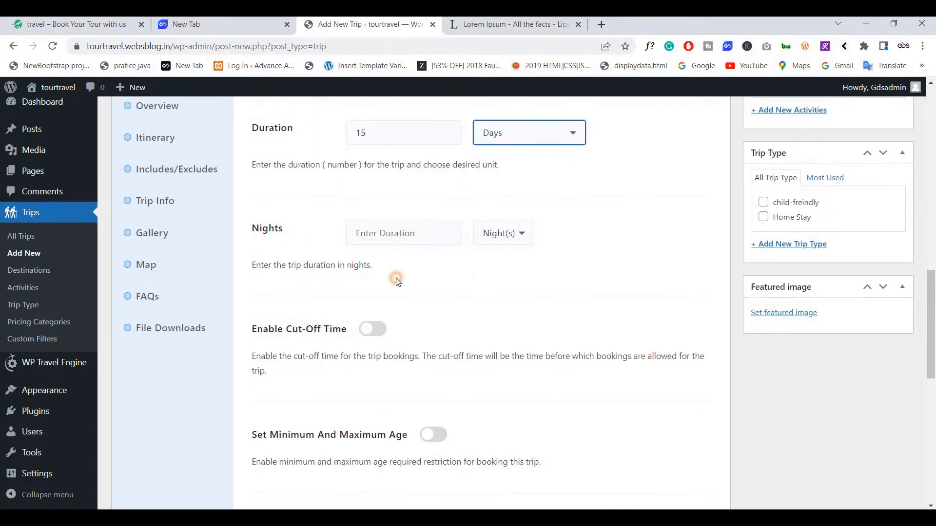
pyautogui.press('Tab')
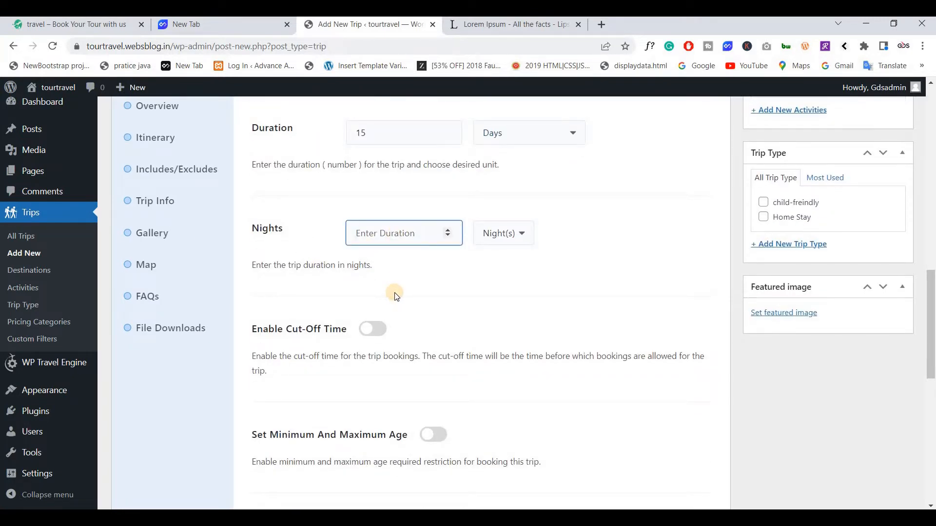
pyautogui.write('10')
pyautogui.press('BackSpace')
pyautogui.write('2')
pyautogui.click(495, 240)
pyautogui.click(279, 240)
# Enable the minimum and maximum age restriction and set the minimum age to 5 and the maximum age to 70.
pyautogui.scroll(-3, 280, 243)
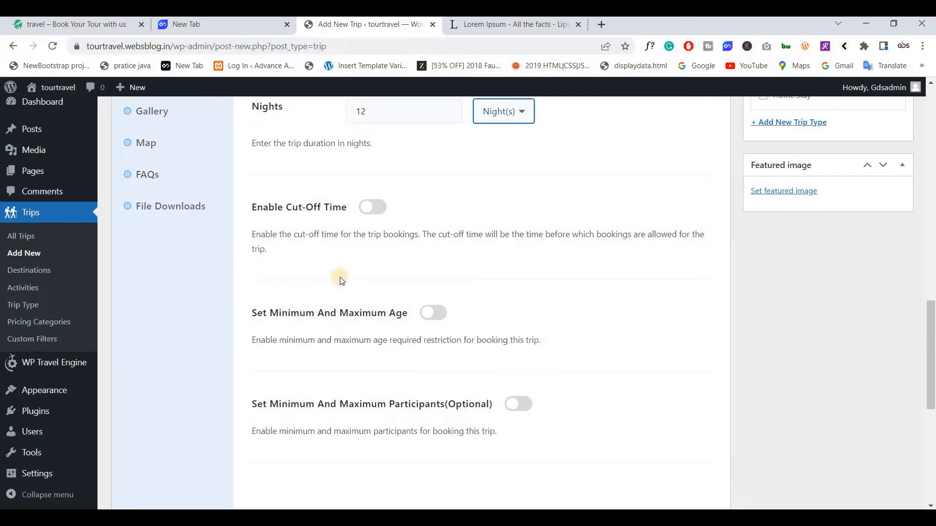
pyautogui.scroll(3, 292, 291)
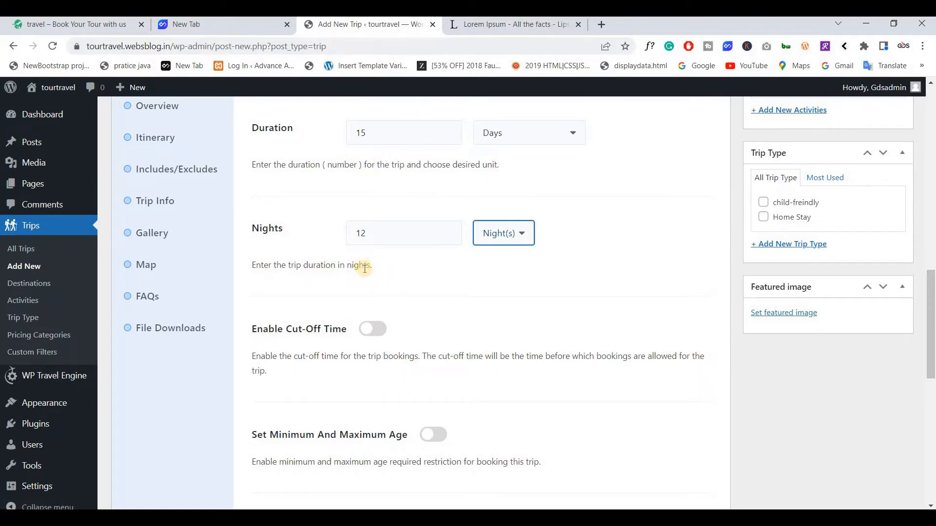
pyautogui.scroll(-1, 361, 267)
pyautogui.scroll(-2, 362, 267)
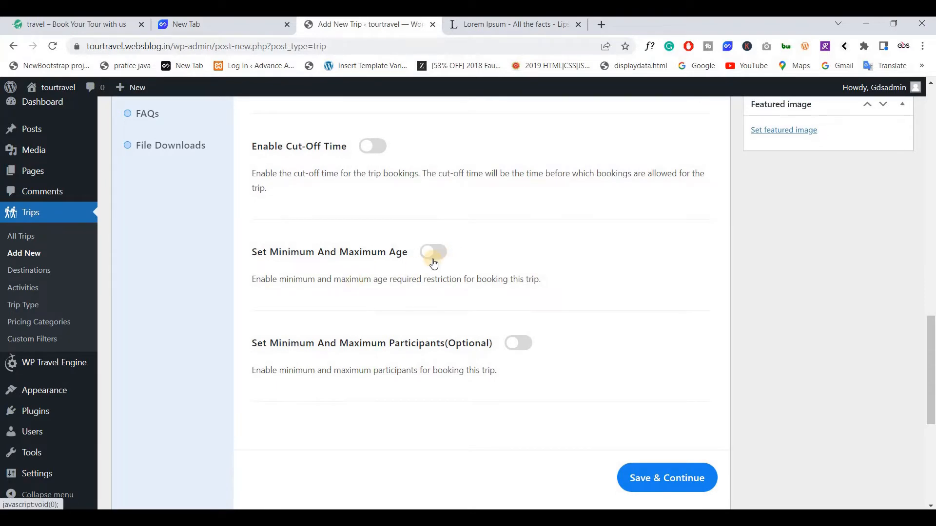
pyautogui.click(433, 264)
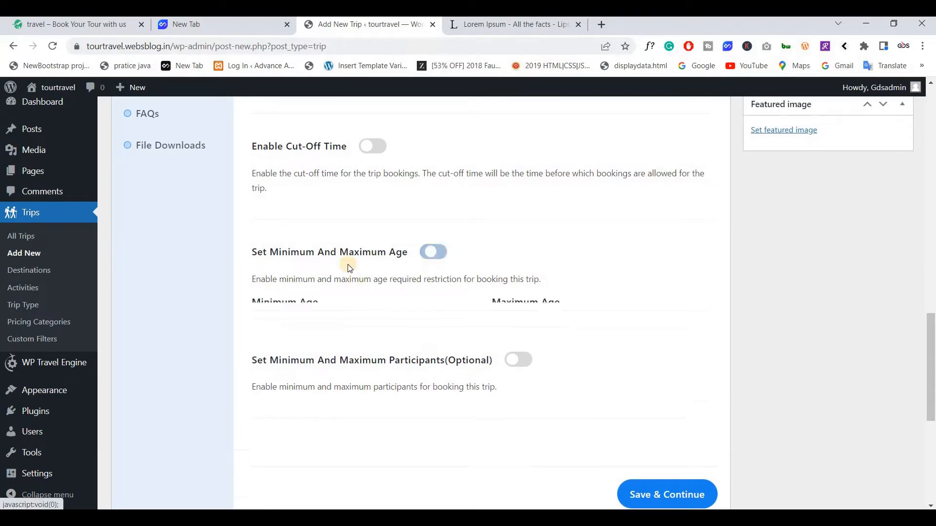
pyautogui.scroll(-1, 295, 312)
pyautogui.click(299, 283)
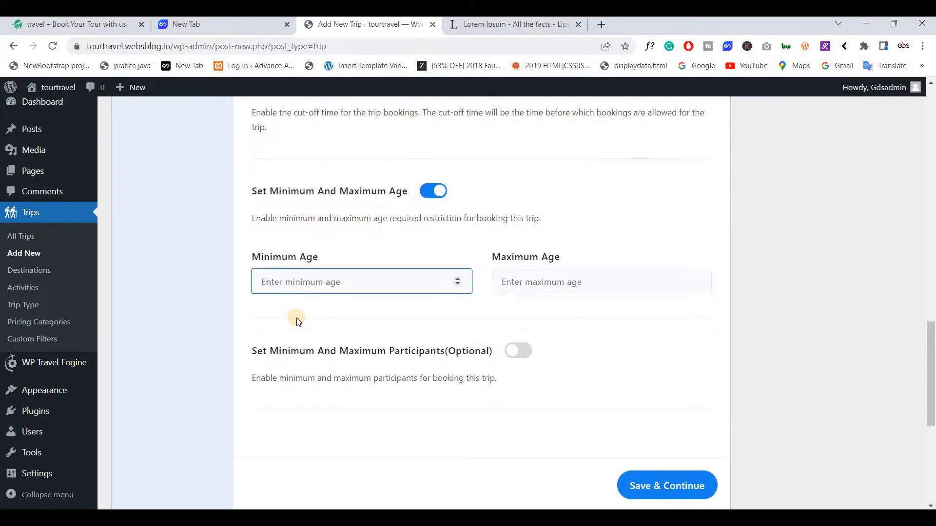
pyautogui.write('5')
pyautogui.click(562, 285)
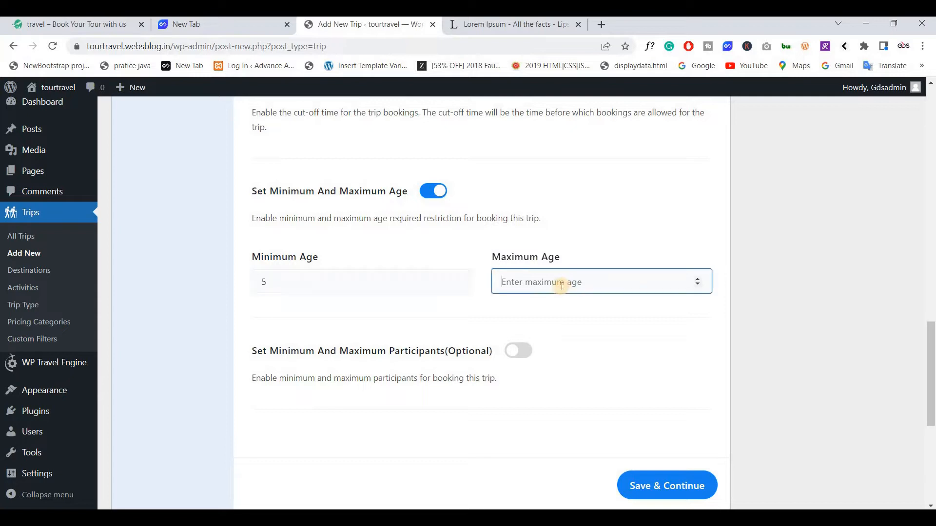
pyautogui.write('60')
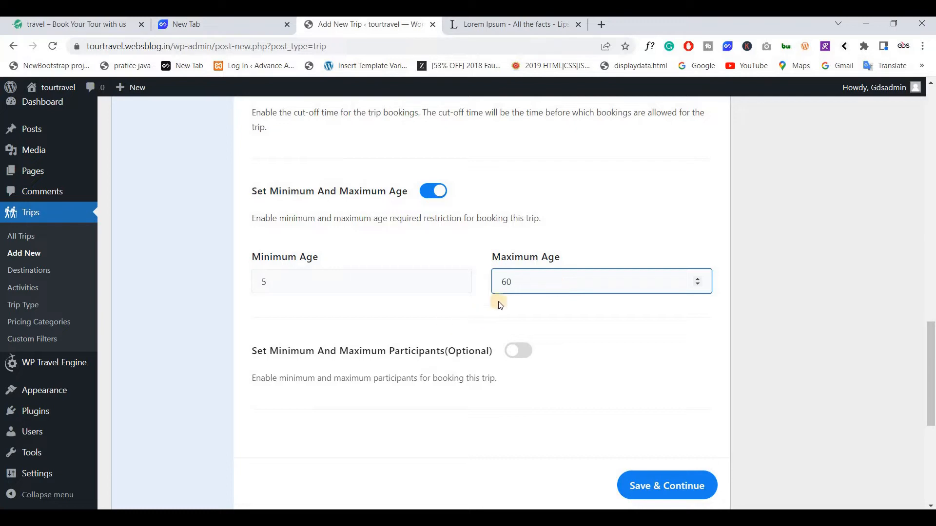
pyautogui.hotkey('ctrl', 'a')
pyautogui.write('80')
pyautogui.hotkey('ctrl', 'a')
pyautogui.write('70')
pyautogui.scroll(-2, 354, 331)
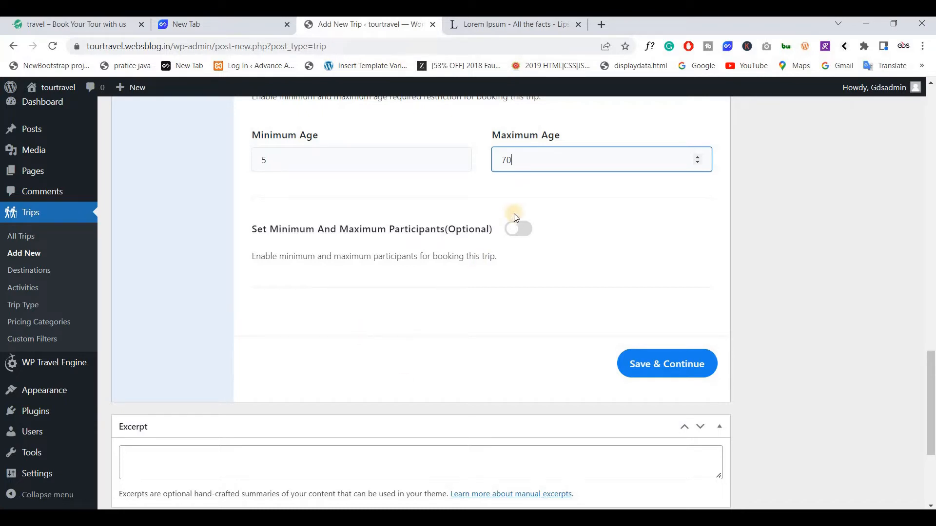
pyautogui.click(519, 228)
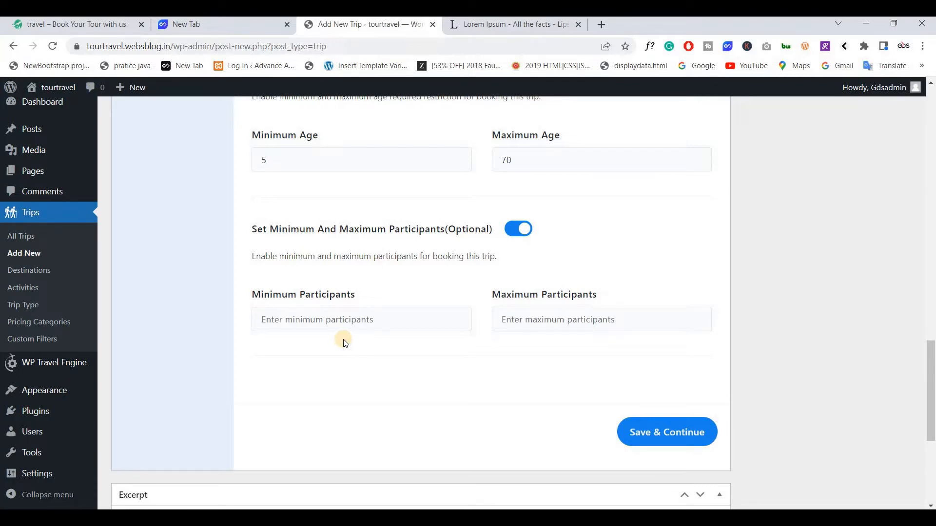
pyautogui.click(316, 324)
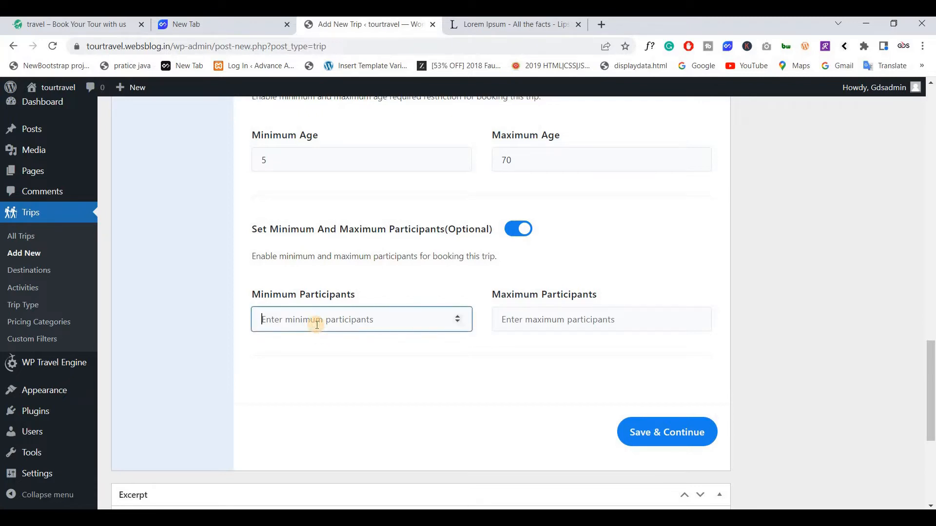
pyautogui.click(547, 321)
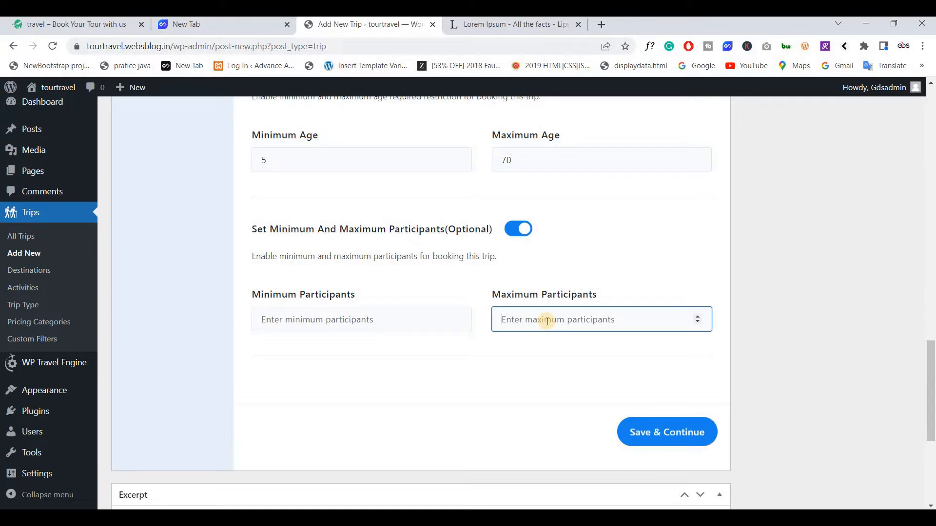
pyautogui.click(398, 309)
pyautogui.write('5')
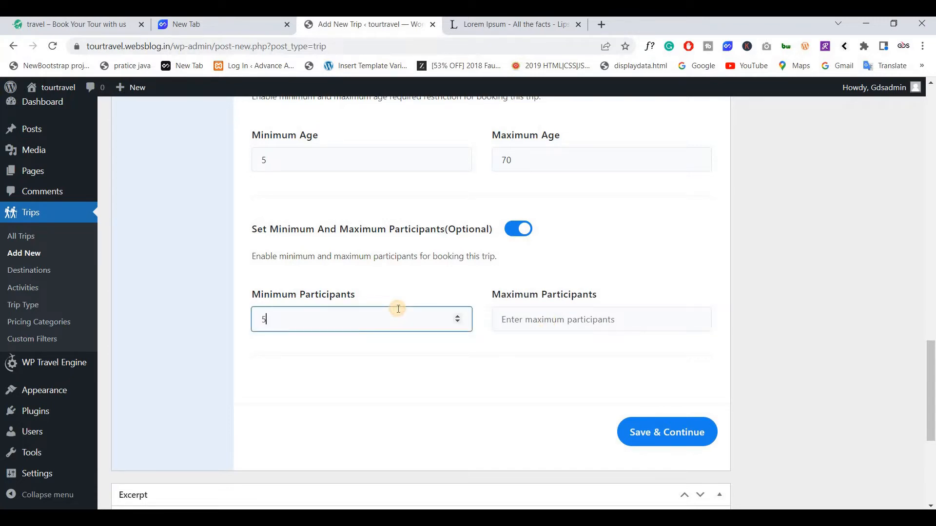
pyautogui.press('Tab')
pyautogui.write('25')
pyautogui.press('BackSpace')
pyautogui.press('BackSpace')
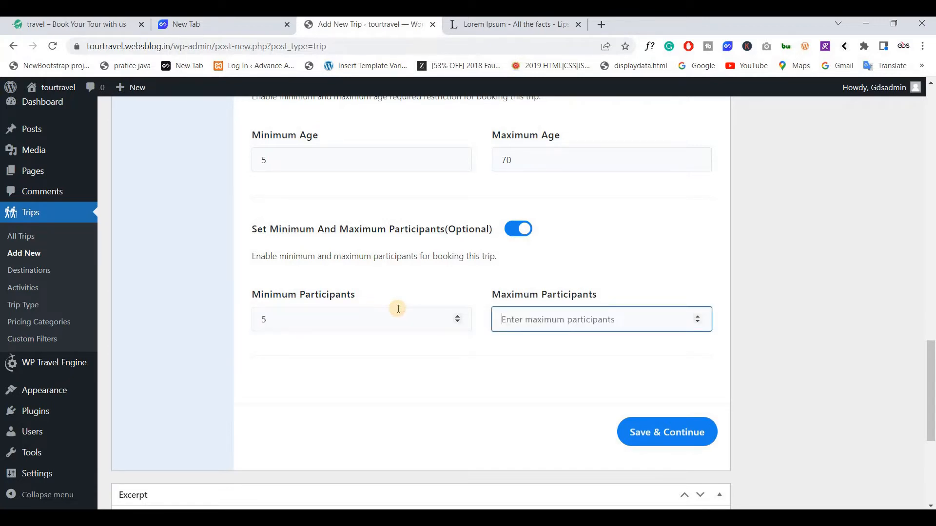
pyautogui.click(398, 309)
pyautogui.press('BackSpace')
pyautogui.click(529, 230)
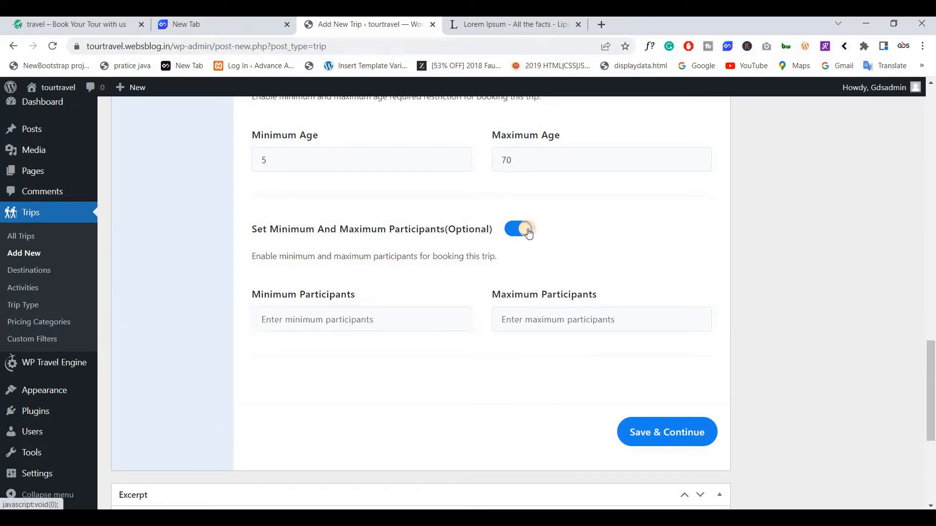
# Save the general trip settings, continue to the pricing section and add a package named Package 1.
pyautogui.click(638, 366)
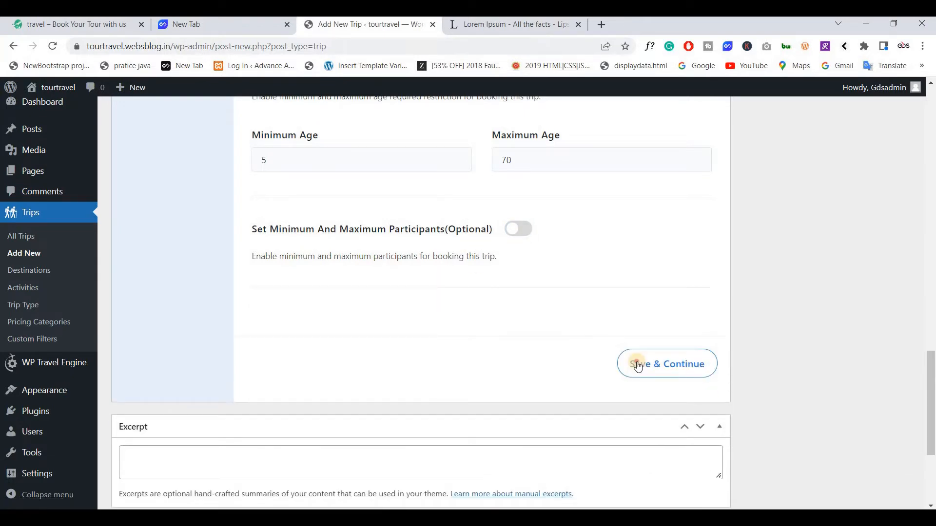
pyautogui.scroll(5, 259, 303)
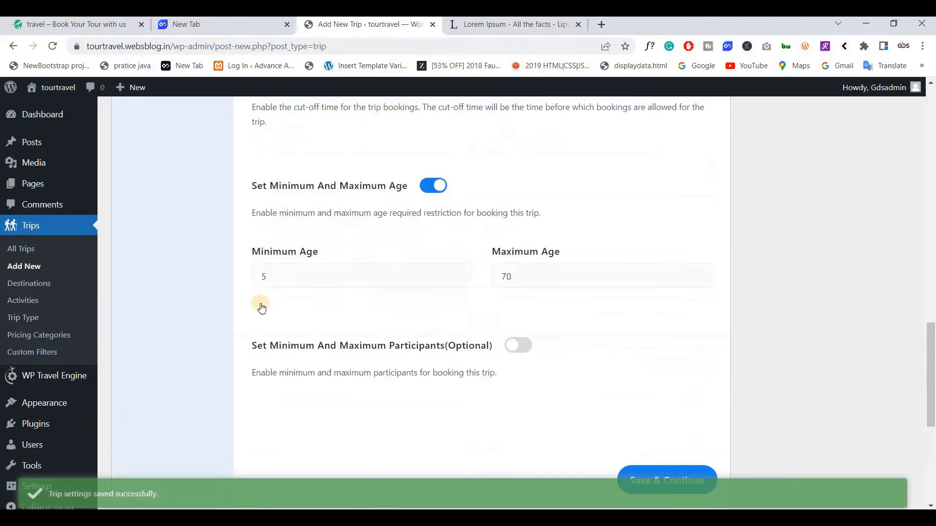
pyautogui.scroll(7, 260, 303)
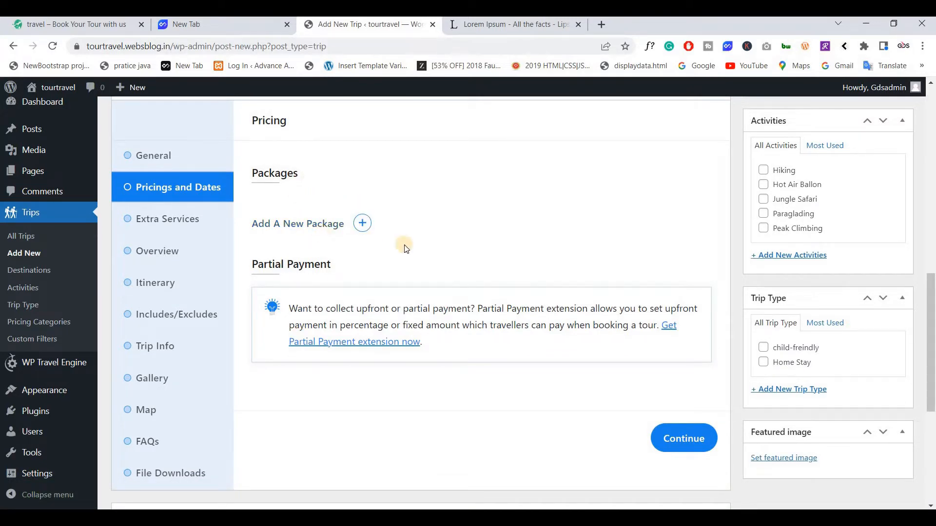
pyautogui.scroll(1, 405, 246)
pyautogui.scroll(-1, 376, 236)
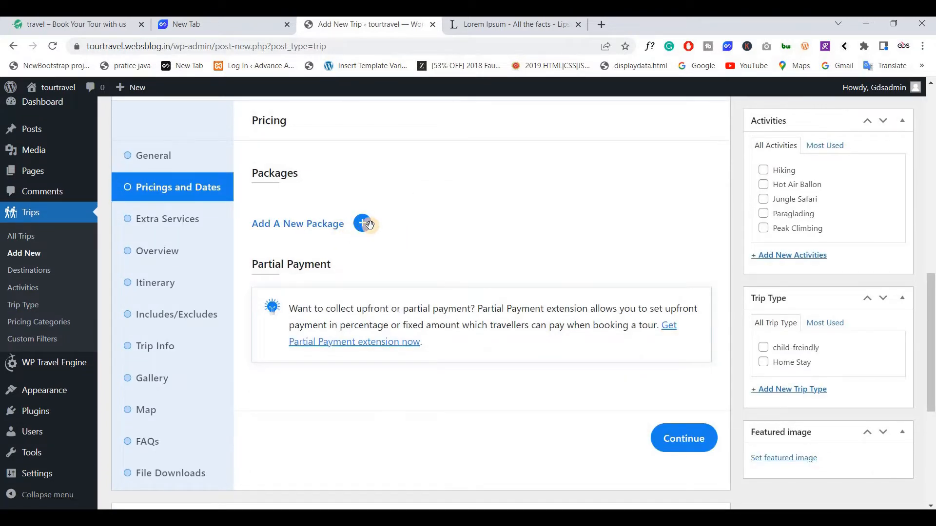
pyautogui.click(369, 224)
pyautogui.click(374, 254)
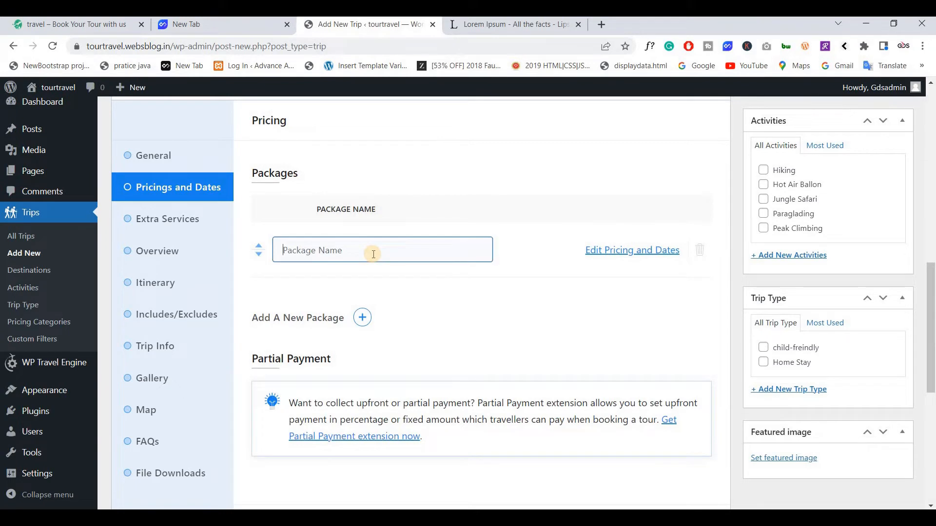
pyautogui.write('Package 1')
# Edit the package's pricing and dates, choose the Adult pricing category and set its price to $400.
pyautogui.click(603, 252)
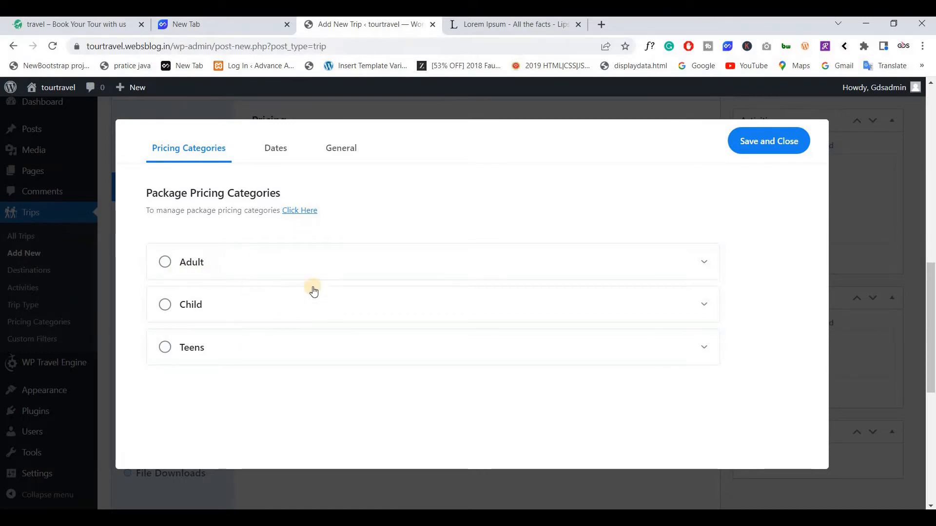
pyautogui.click(240, 269)
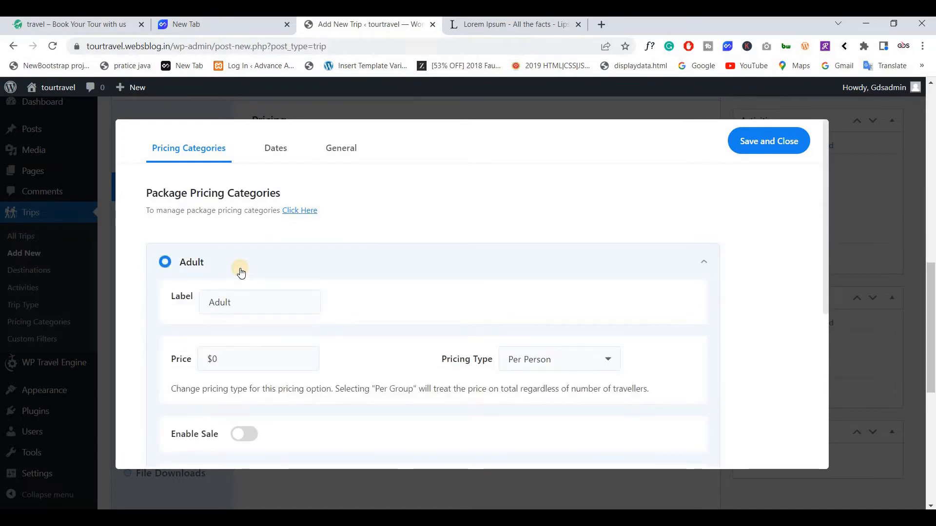
pyautogui.scroll(-1, 241, 268)
pyautogui.scroll(-1, 238, 249)
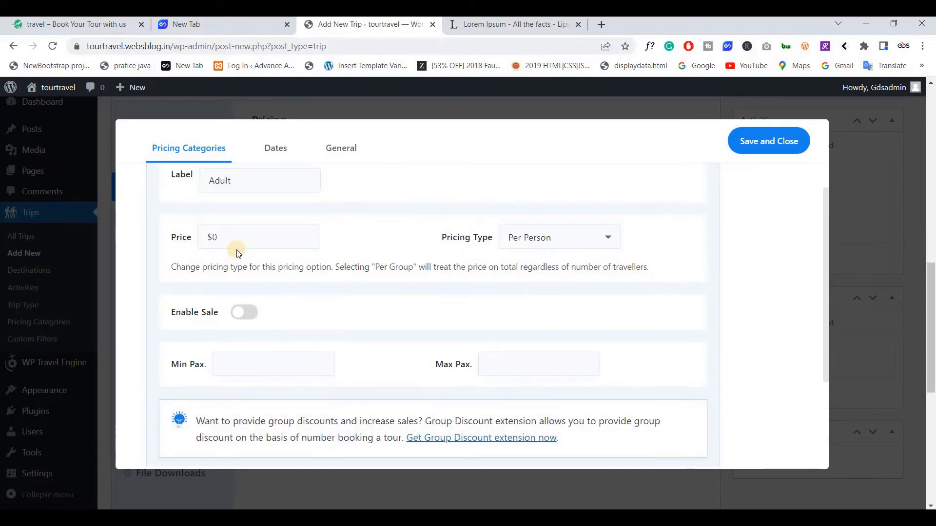
pyautogui.scroll(1, 237, 292)
pyautogui.click(238, 305)
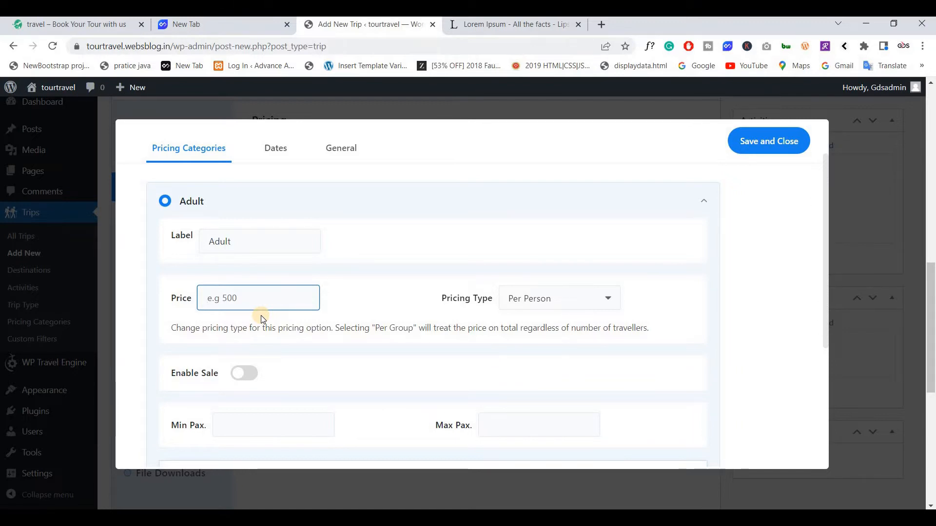
pyautogui.write('4')
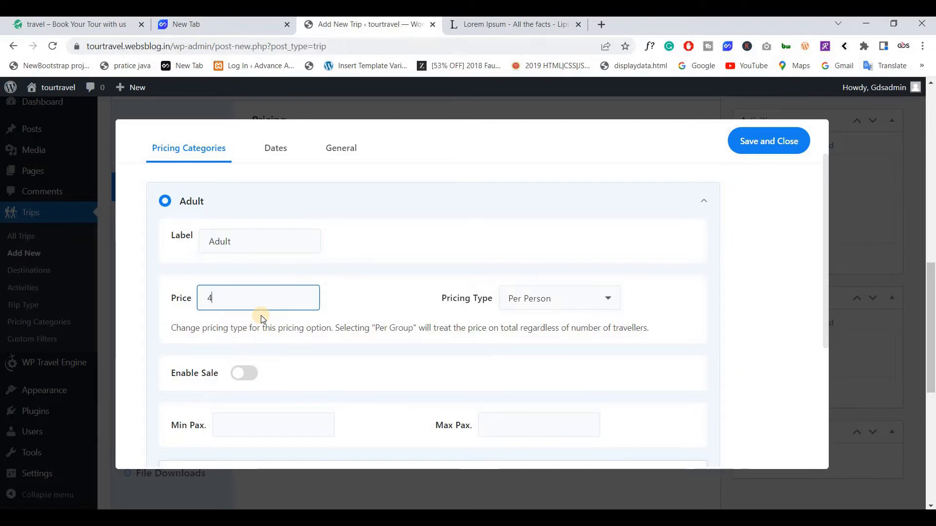
pyautogui.write('00')
# Try the Per Group pricing type for the Adult category and return it to Per Person.
pyautogui.click(570, 298)
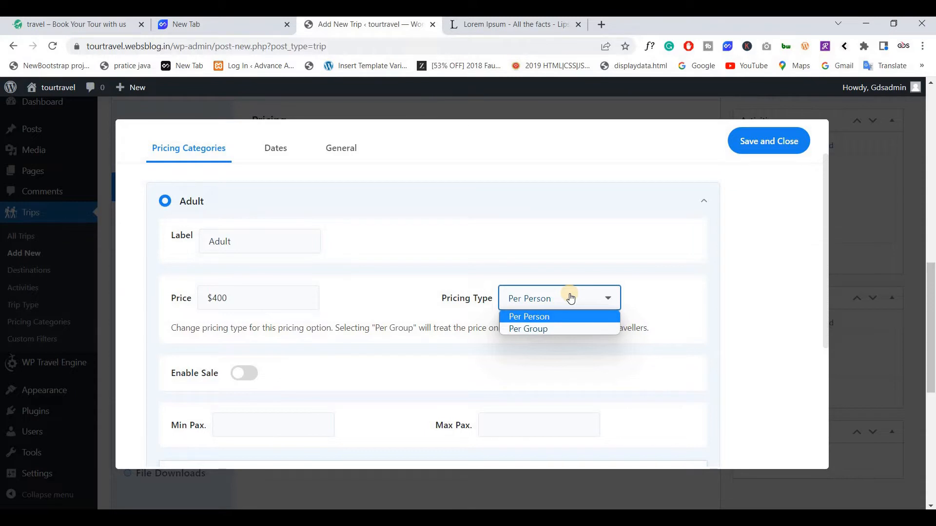
pyautogui.click(537, 329)
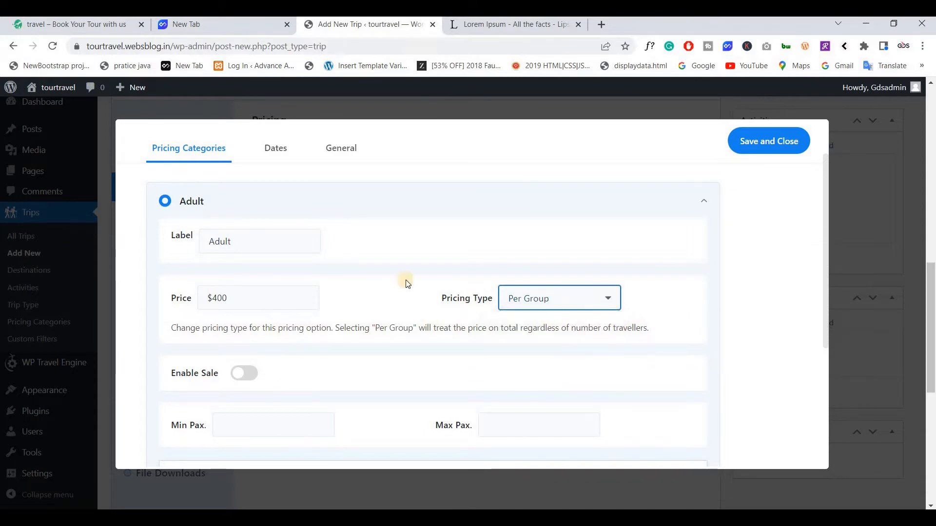
pyautogui.click(243, 308)
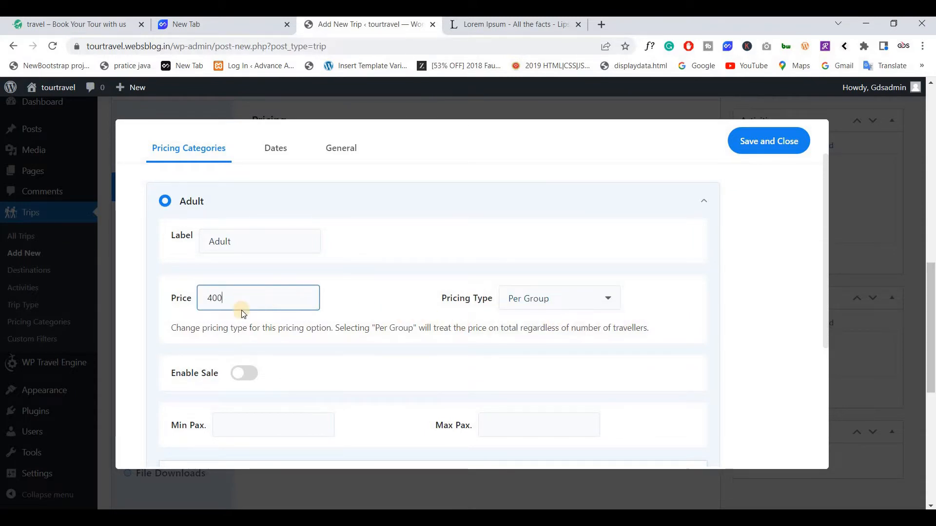
pyautogui.click(528, 299)
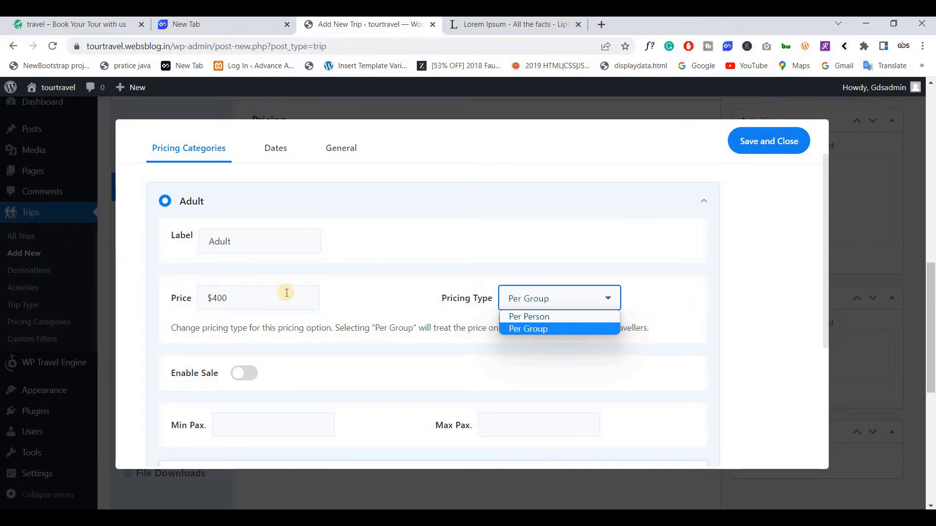
pyautogui.click(541, 321)
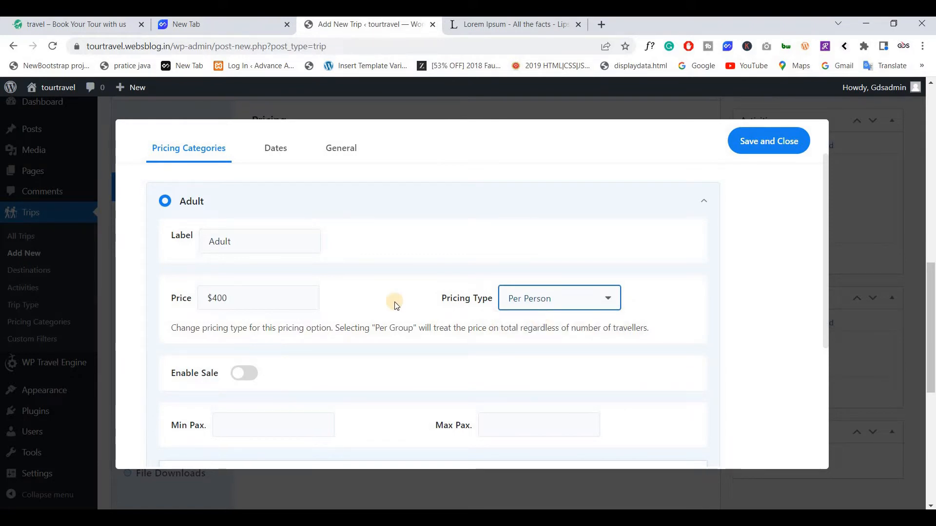
# Try enabling a sale price for the Adult category and turn the sale off again.
pyautogui.scroll(-3, 395, 303)
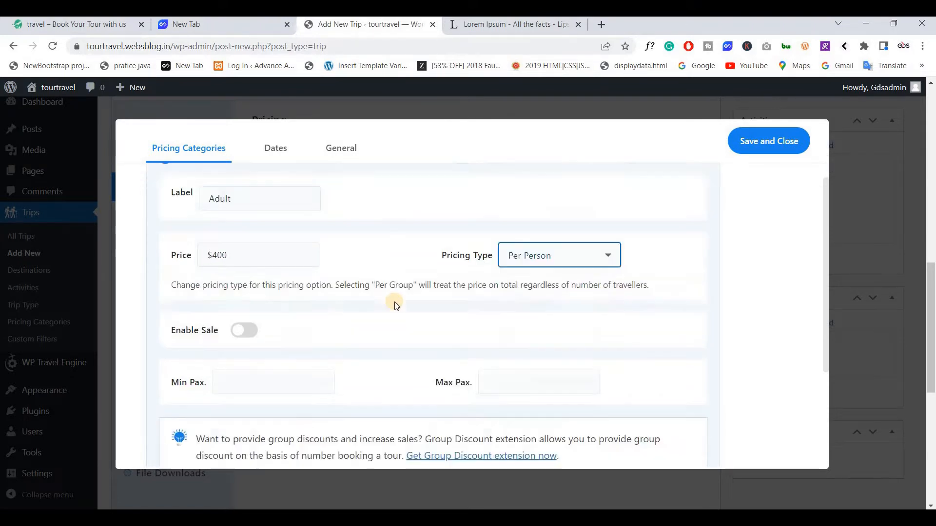
pyautogui.scroll(1, 246, 313)
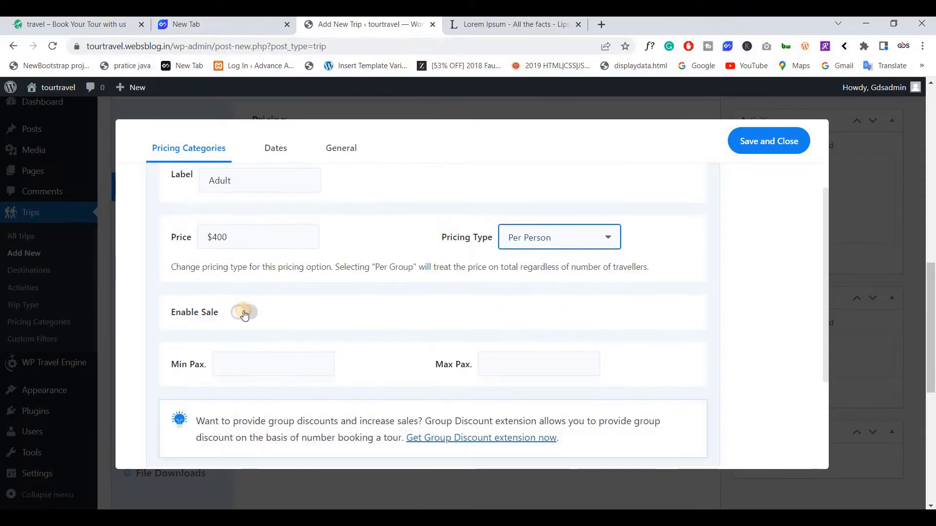
pyautogui.click(245, 313)
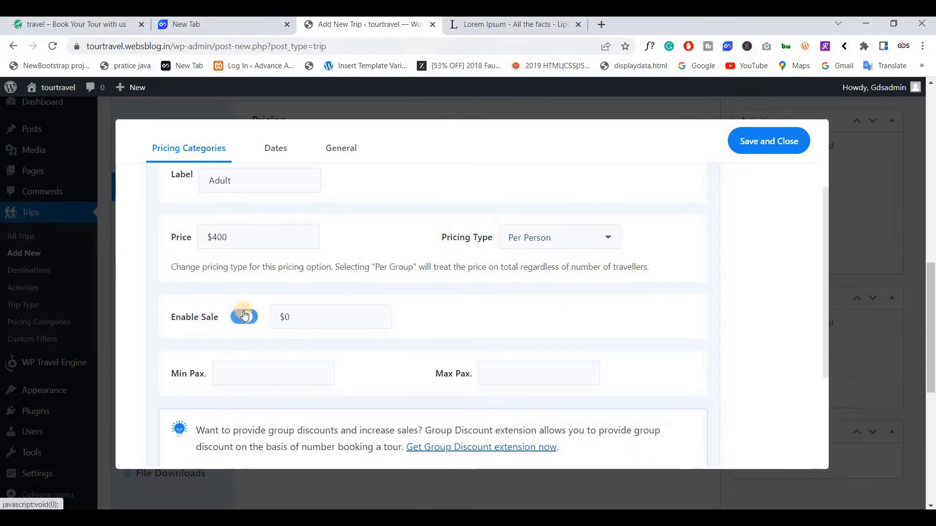
pyautogui.click(297, 325)
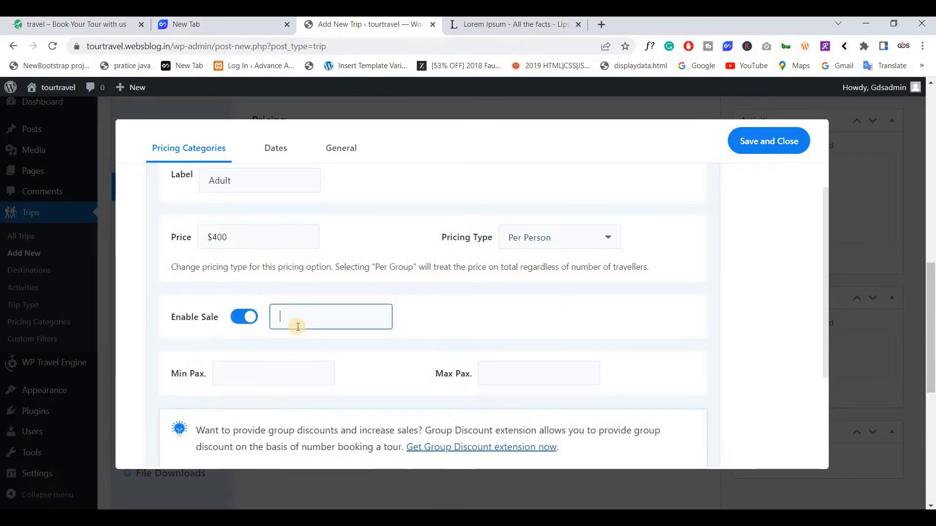
pyautogui.click(250, 319)
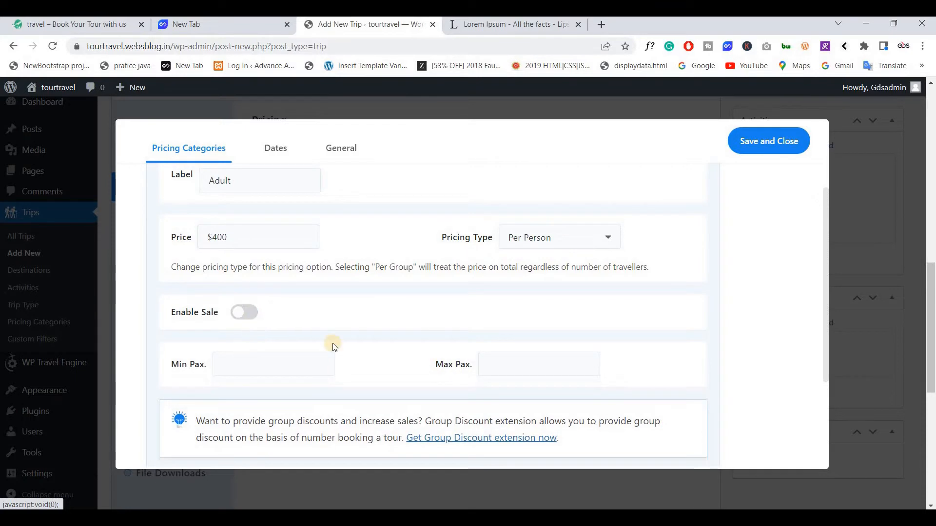
# Open travel.websblog.in/trip/ibis-lannion-cote-de-granit-rose/ in a new tab beside the trip editor and examine the prices per traveller category.
pyautogui.click(606, 27)
pyautogui.write('https://travel.websblog.in/trip/ibis-lannion-cote-de-granit-rose/')
pyautogui.press('Return')
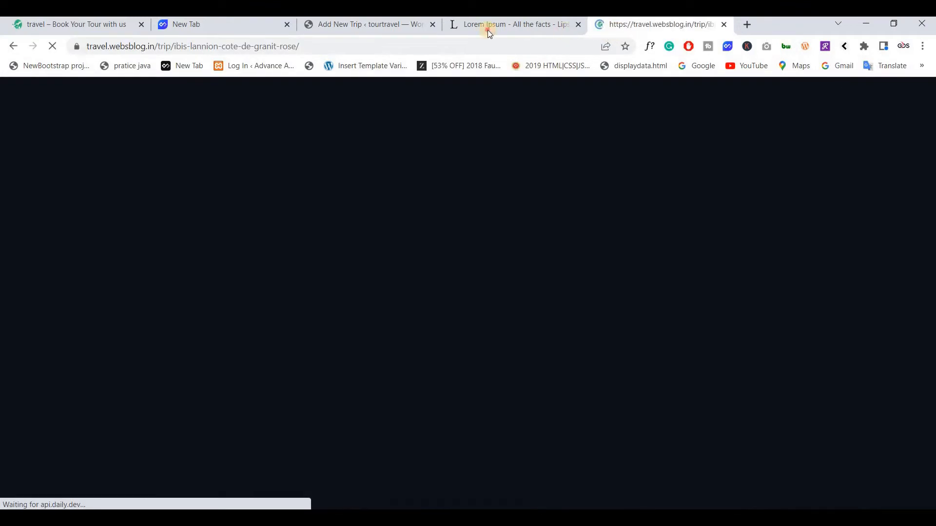
pyautogui.moveTo(487, 30); pyautogui.dragTo(476, 32)
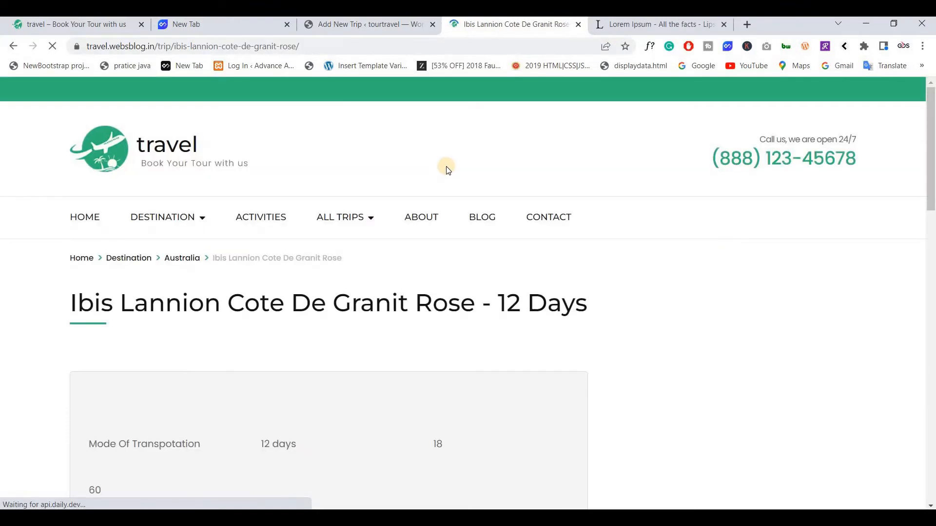
pyautogui.scroll(-1, 448, 169)
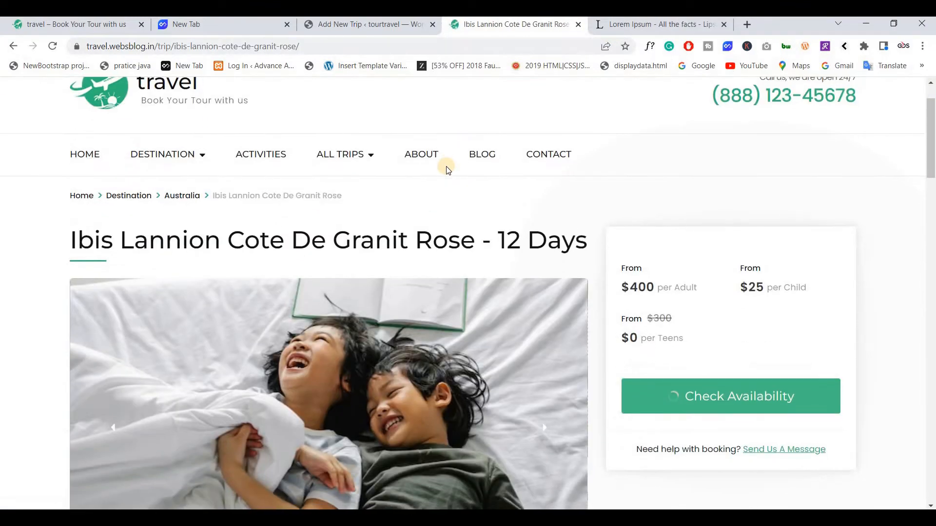
pyautogui.scroll(-1, 448, 169)
pyautogui.scroll(-1, 584, 208)
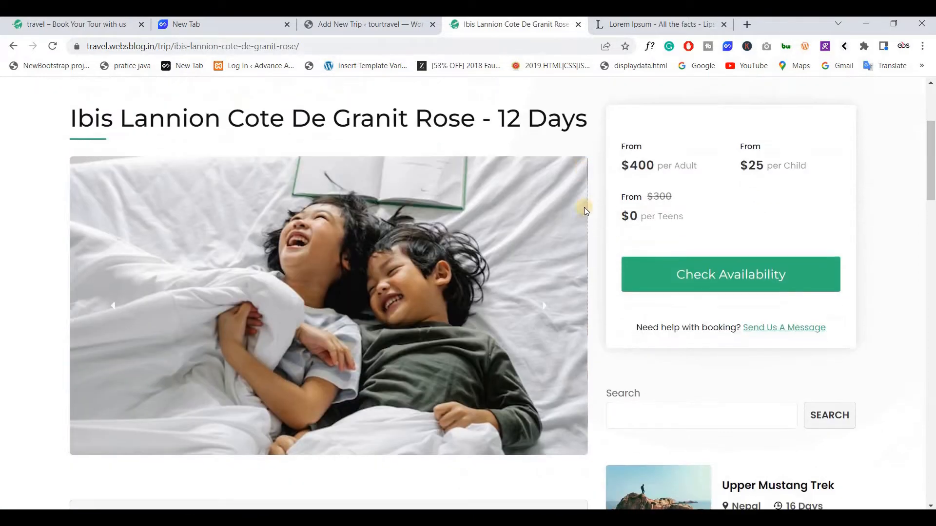
# Capture the demo page's price box, point a red arrow at it and discard the capture.
pyautogui.press('Print')
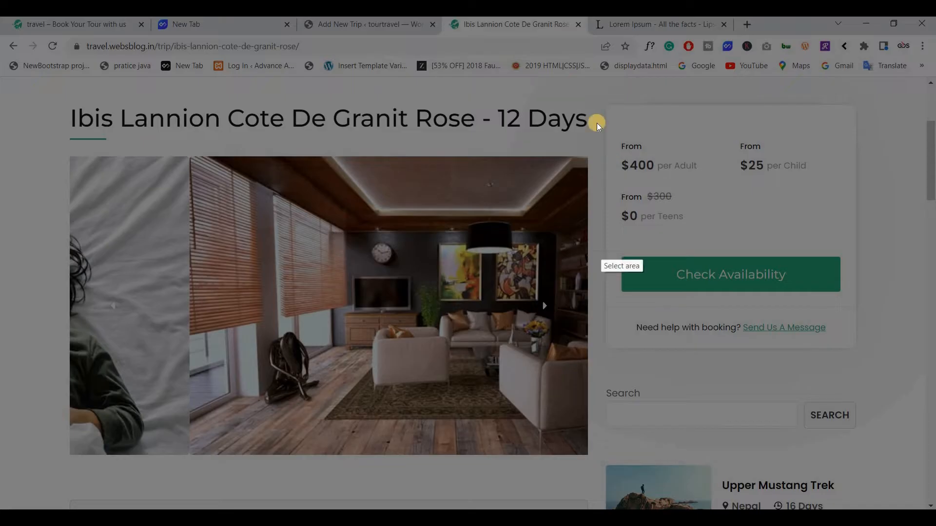
pyautogui.moveTo(584, 88); pyautogui.dragTo(933, 384)
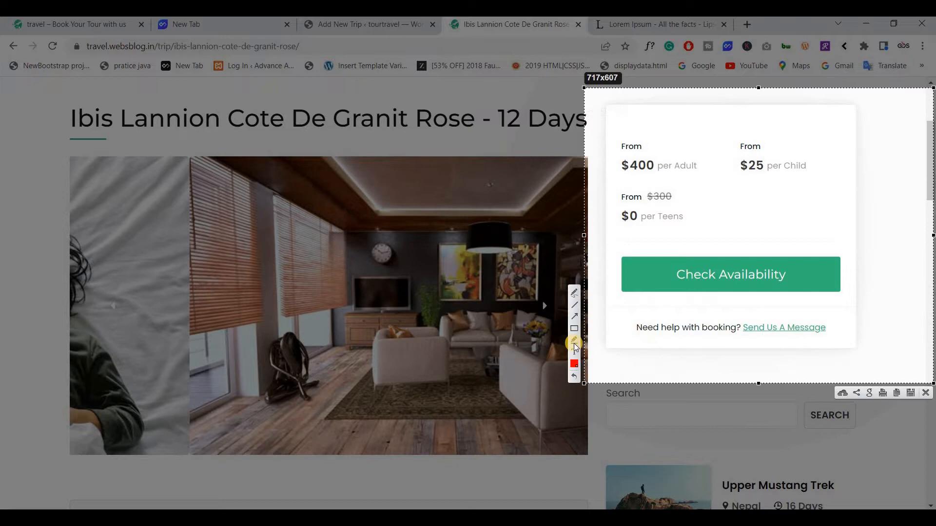
pyautogui.click(575, 316)
pyautogui.moveTo(932, 182)
pyautogui.mouseDown()
pyautogui.moveTo(849, 245)
pyautogui.moveTo(861, 243)
pyautogui.mouseUp()
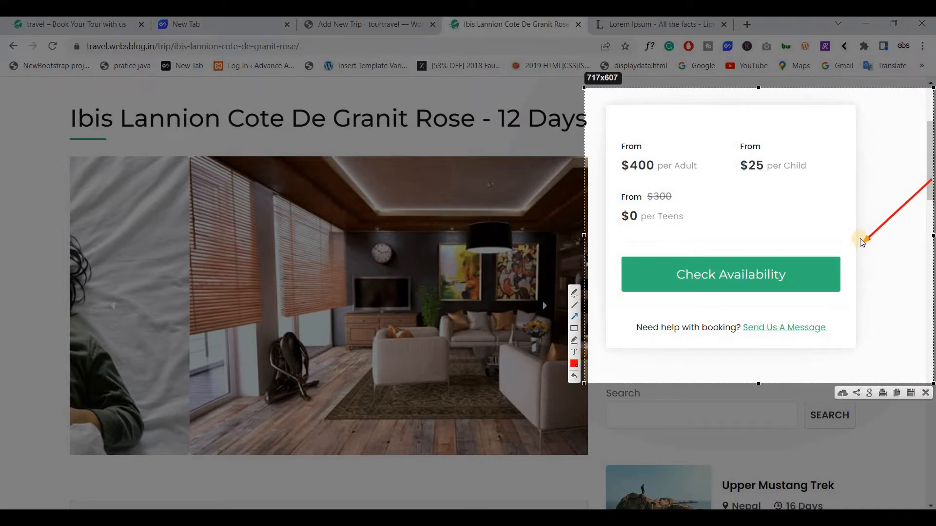
pyautogui.click(926, 394)
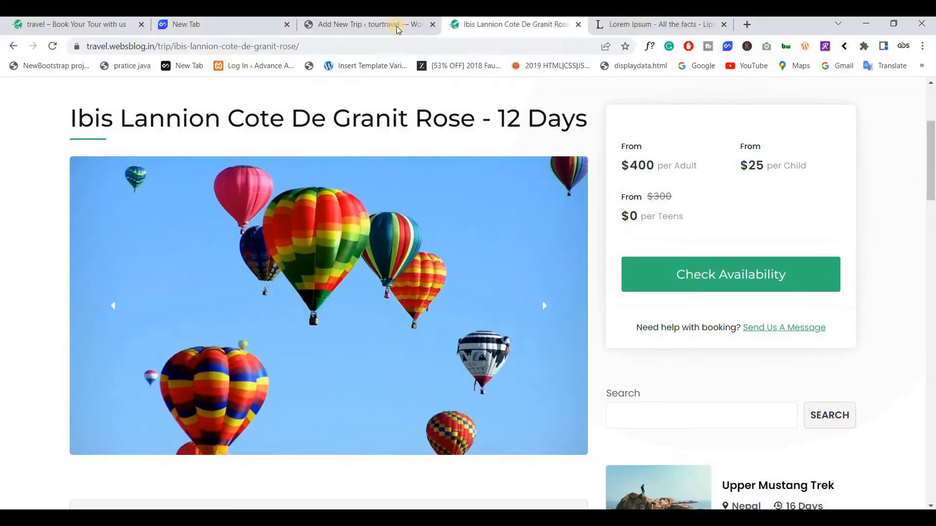
# Enable the Adult sale in the trip editor, compare it with the demo's struck-through Teens price and disable it again.
pyautogui.click(396, 25)
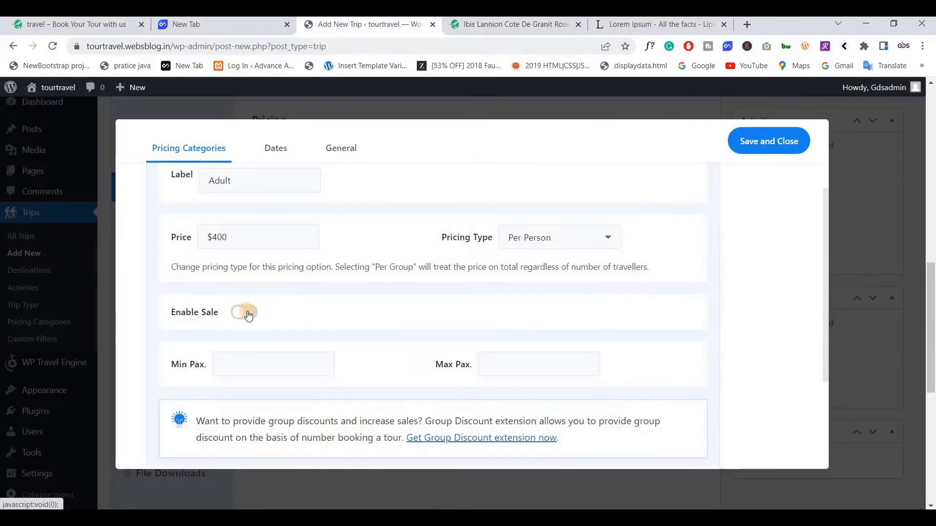
pyautogui.click(246, 313)
pyautogui.hotkey('ctrl', 'Tab')
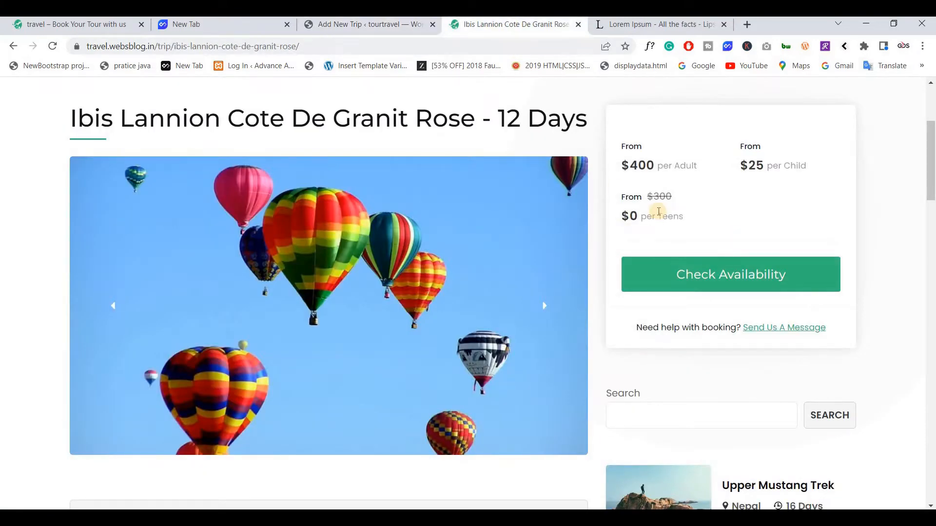
pyautogui.click(386, 24)
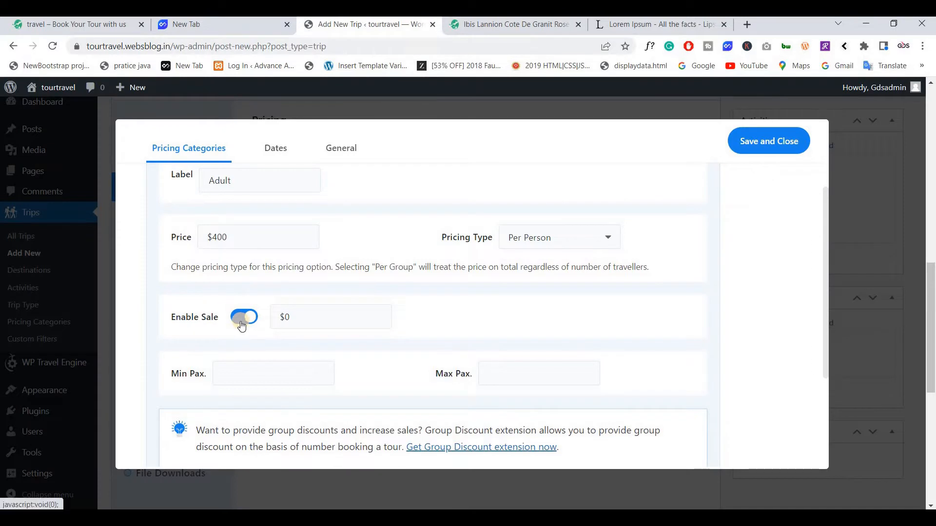
pyautogui.click(241, 322)
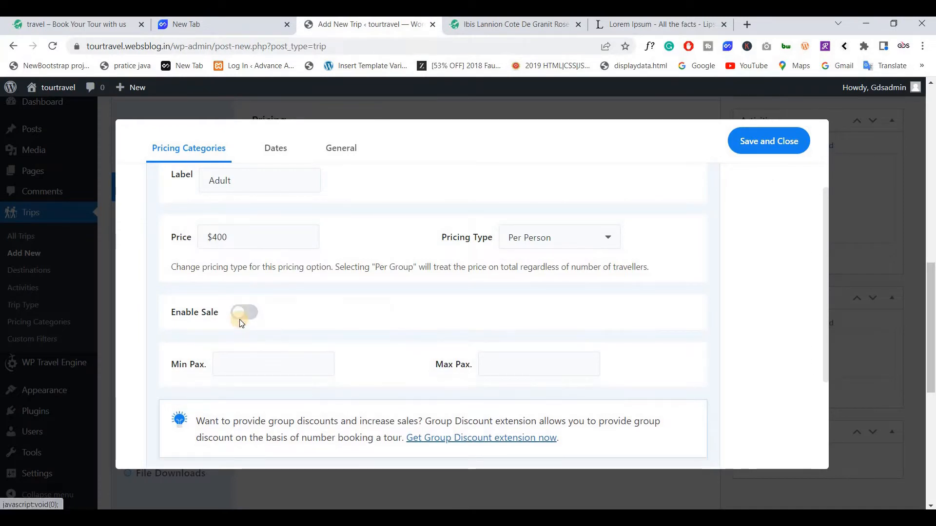
# Set the Adult category's minimum pax to 1.
pyautogui.scroll(-1, 241, 322)
pyautogui.scroll(1, 241, 322)
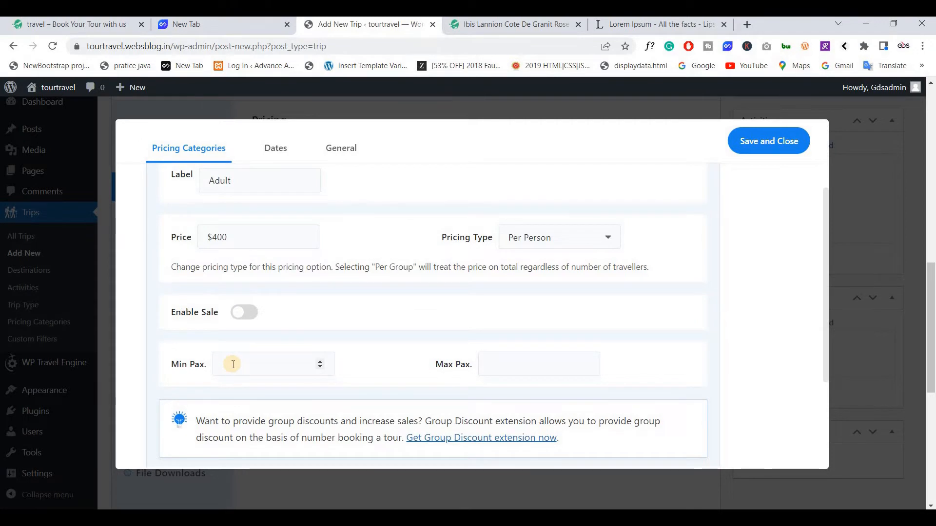
pyautogui.click(233, 365)
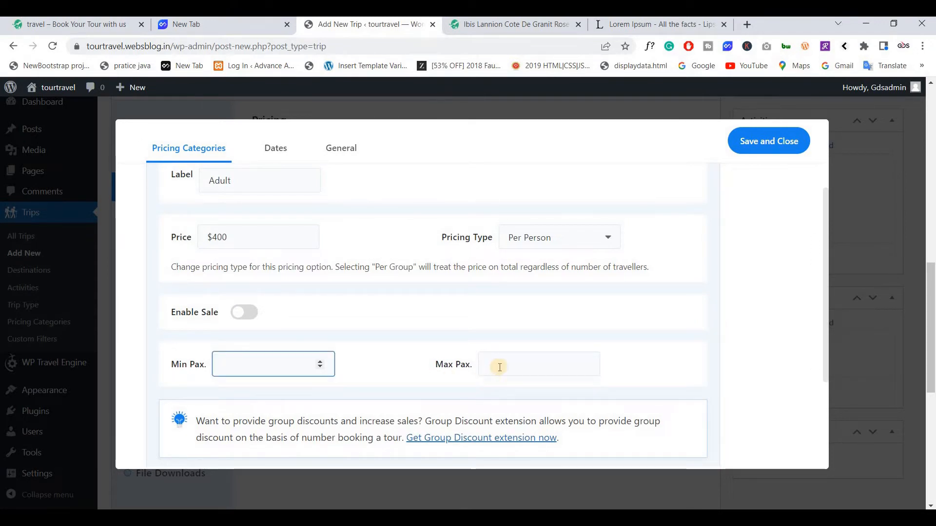
pyautogui.press('Tab')
pyautogui.click(261, 360)
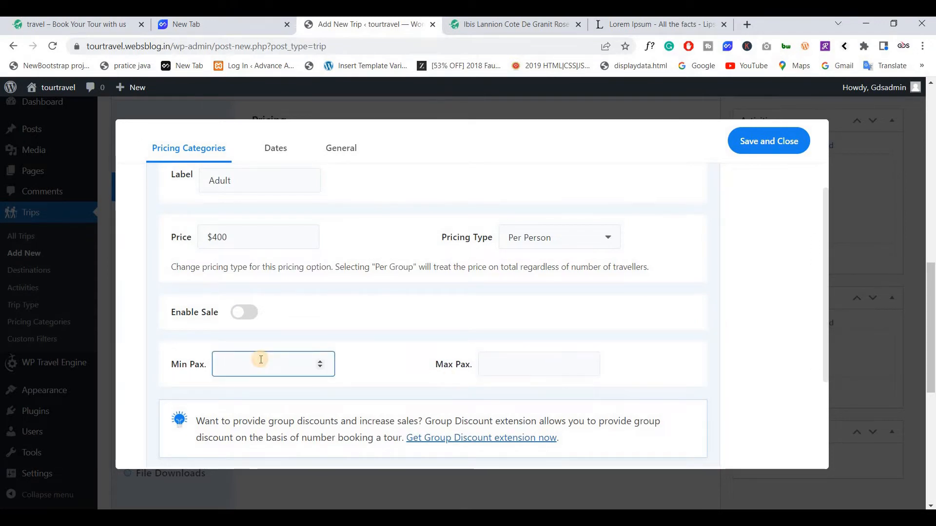
pyautogui.write('1')
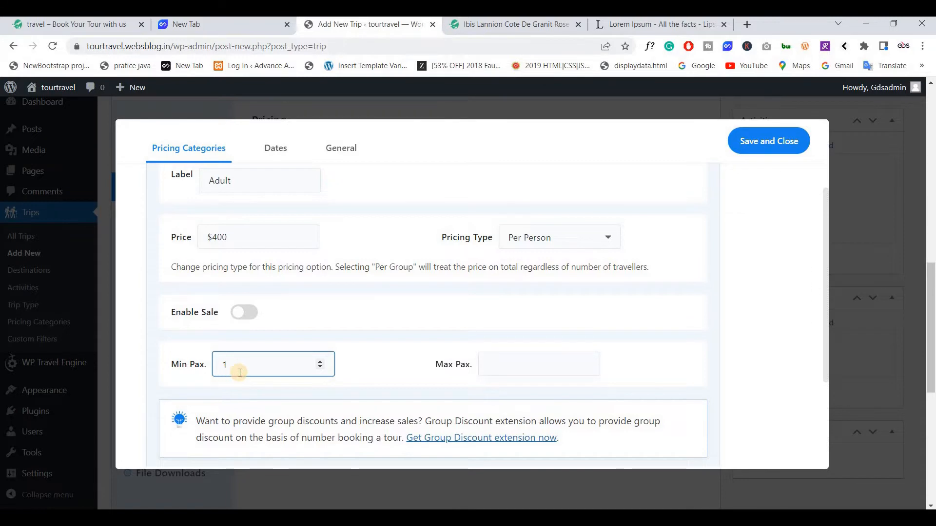
# Check the demo trip's availability for August 25, 2022 and continue to the package's traveller quantities.
pyautogui.click(475, 25)
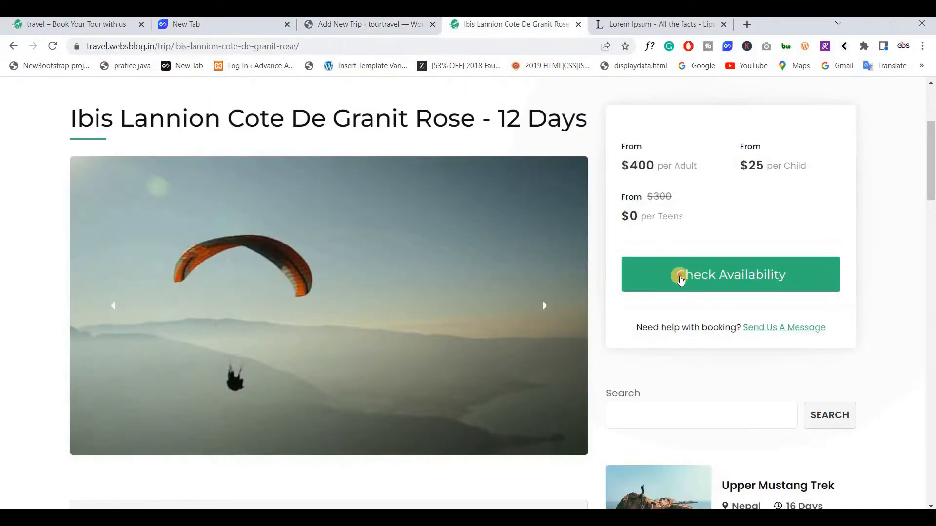
pyautogui.click(680, 278)
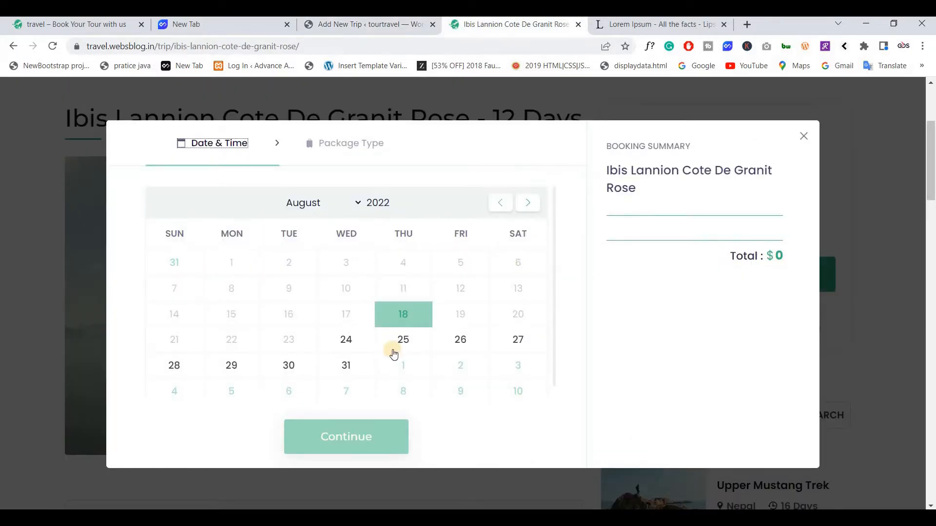
pyautogui.click(355, 438)
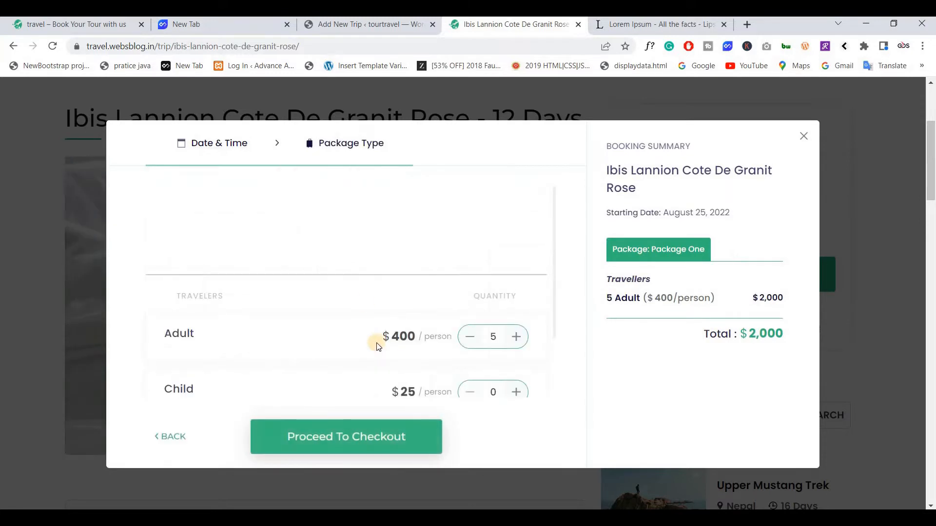
pyautogui.scroll(-2, 371, 283)
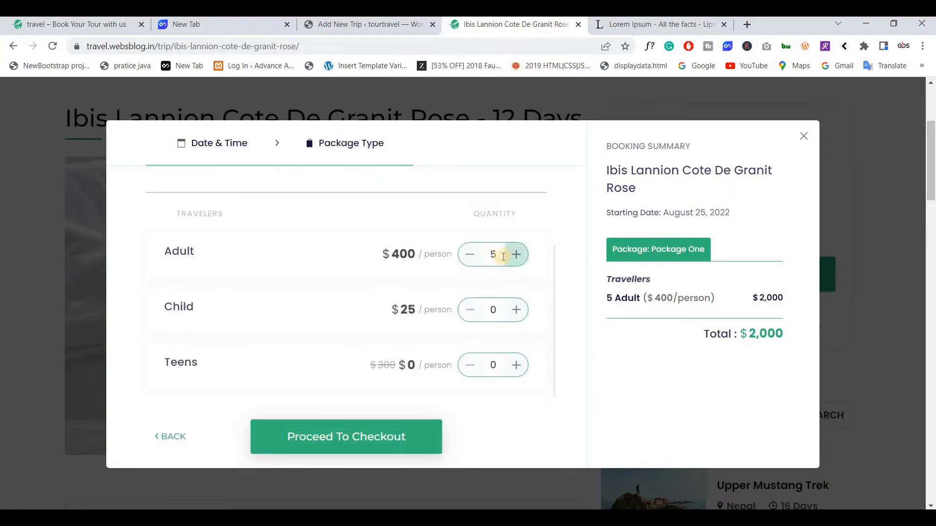
# Lower and raise the Adult quantity in the demo booking, and set the Adult category's max pax to 100 in the trip editor.
pyautogui.click(469, 257)
pyautogui.click(510, 259)
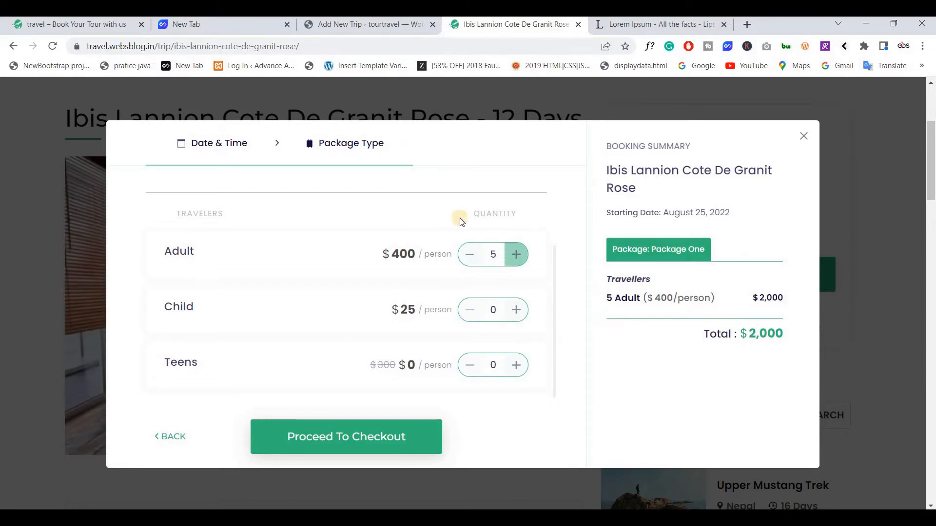
pyautogui.click(409, 25)
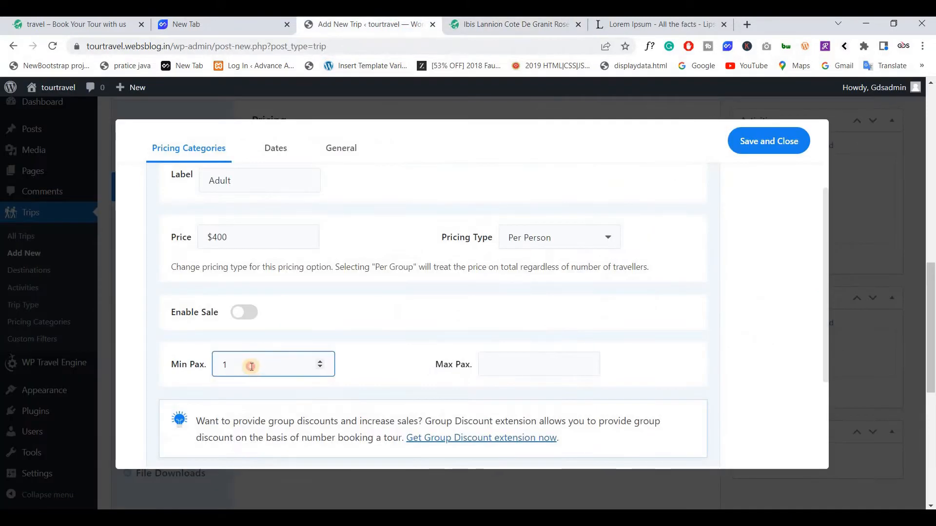
pyautogui.moveTo(248, 371); pyautogui.dragTo(219, 363)
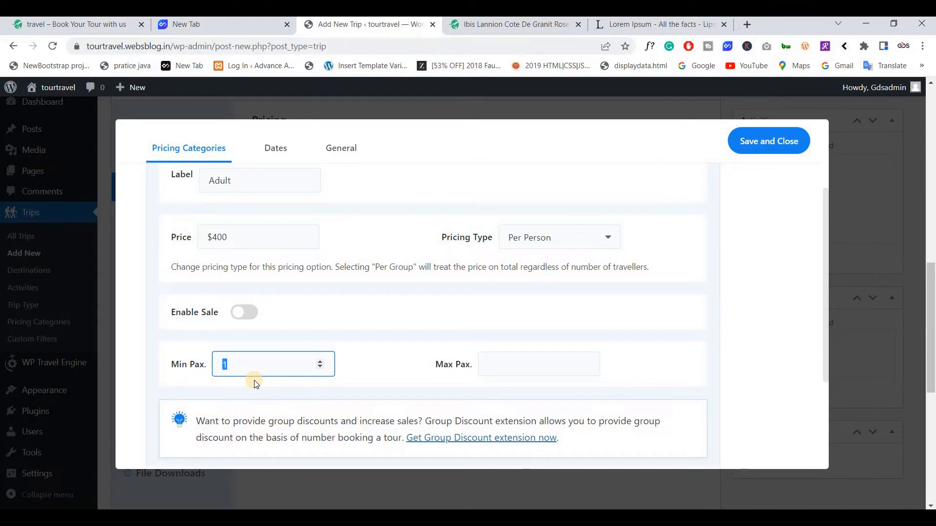
pyautogui.press('Tab')
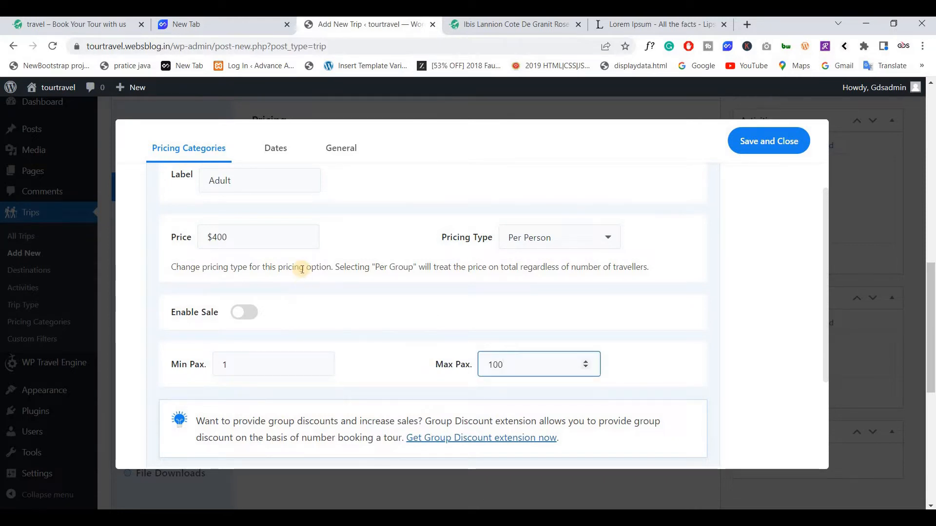
# Enable the Child pricing category and set its price to $200, keeping the Per Person pricing type.
pyautogui.scroll(-1, 302, 270)
pyautogui.scroll(-3, 302, 269)
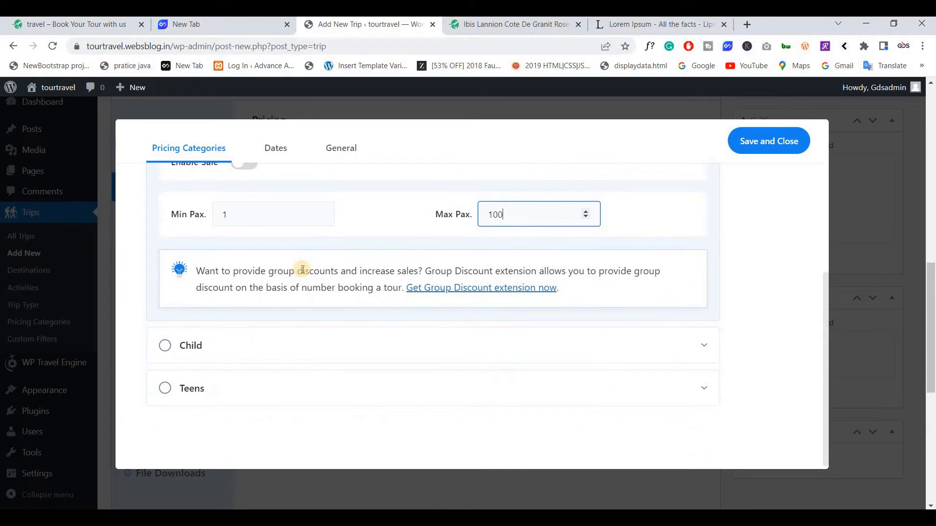
pyautogui.scroll(2, 303, 270)
pyautogui.scroll(-2, 190, 369)
pyautogui.click(167, 349)
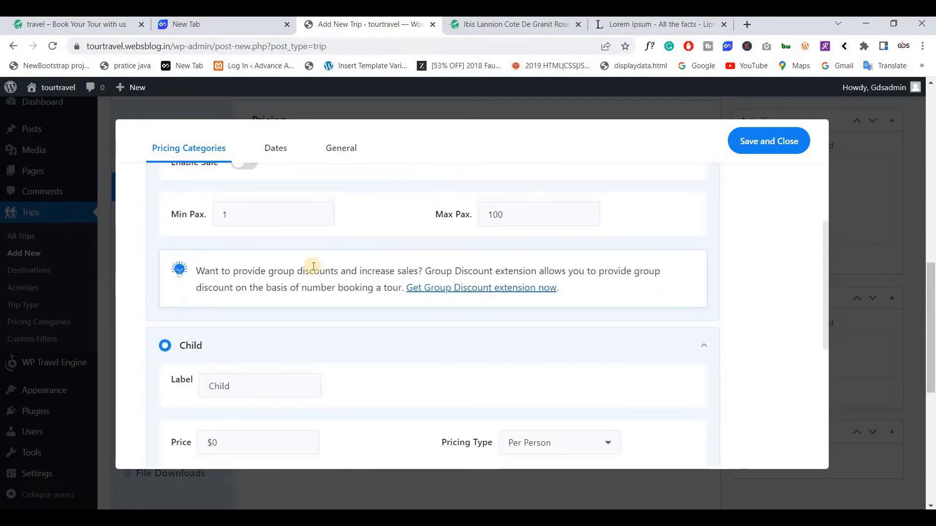
pyautogui.scroll(-4, 313, 266)
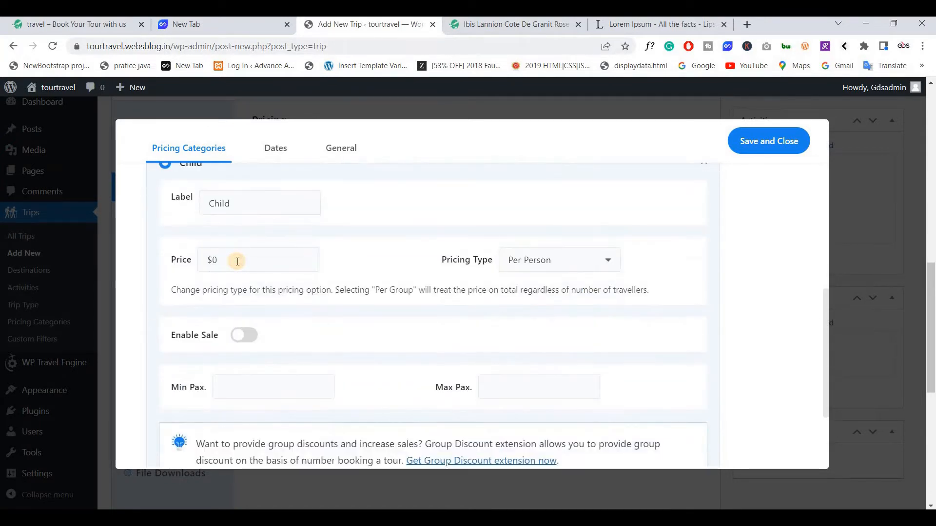
pyautogui.click(238, 261)
pyautogui.scroll(4, 236, 261)
pyautogui.scroll(-5, 236, 261)
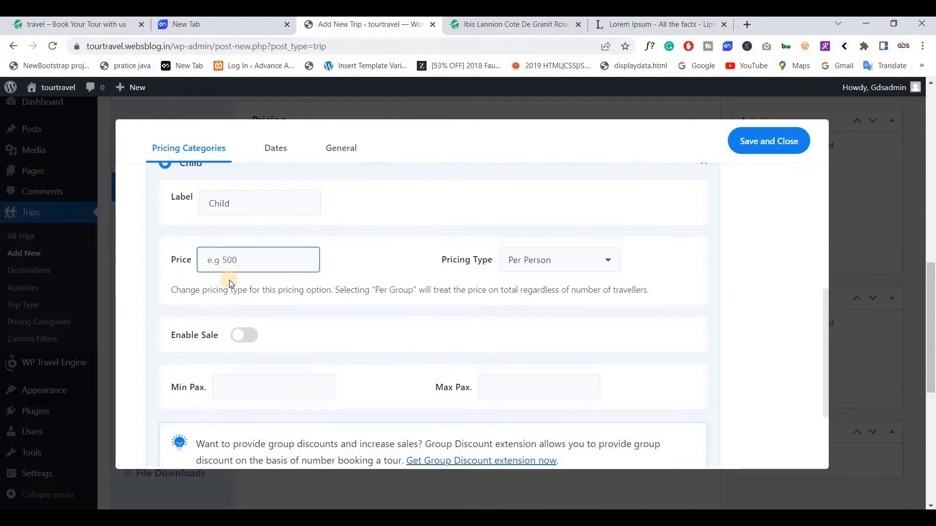
pyautogui.write('200')
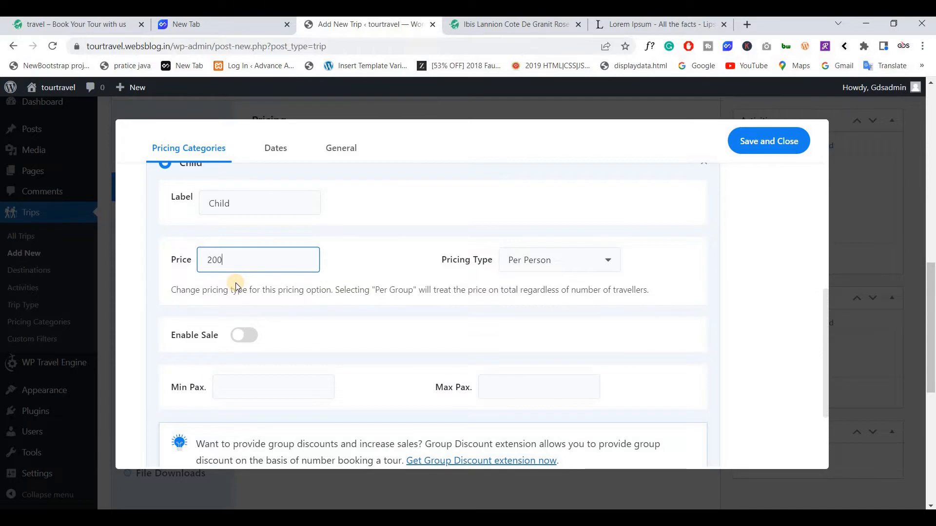
pyautogui.click(523, 264)
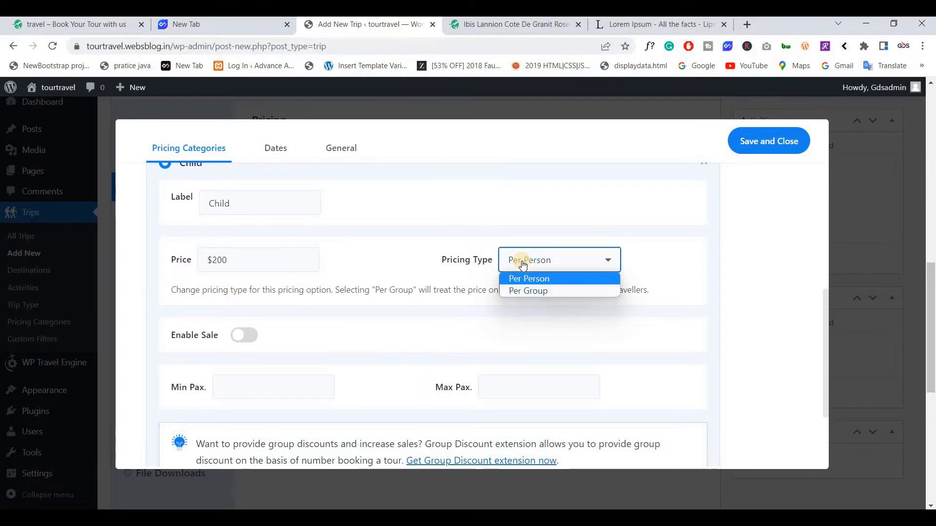
pyautogui.click(518, 257)
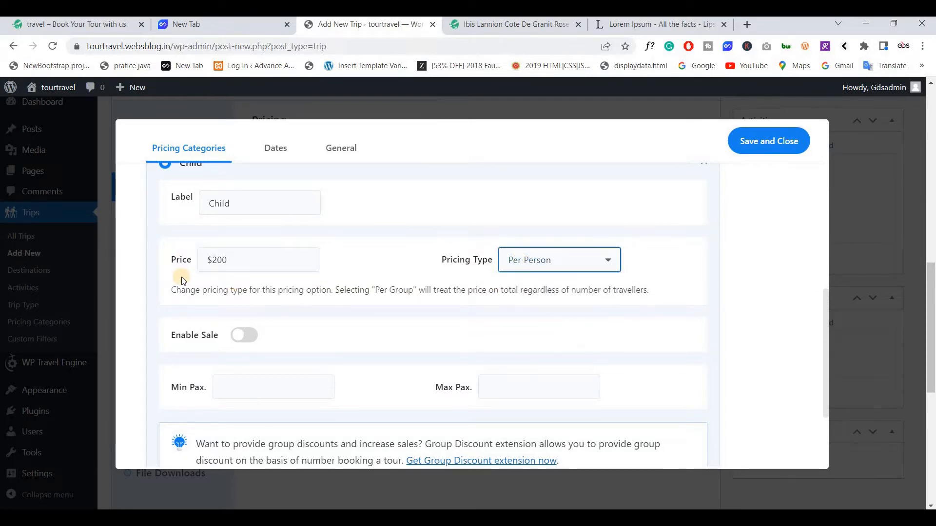
pyautogui.scroll(-3, 255, 314)
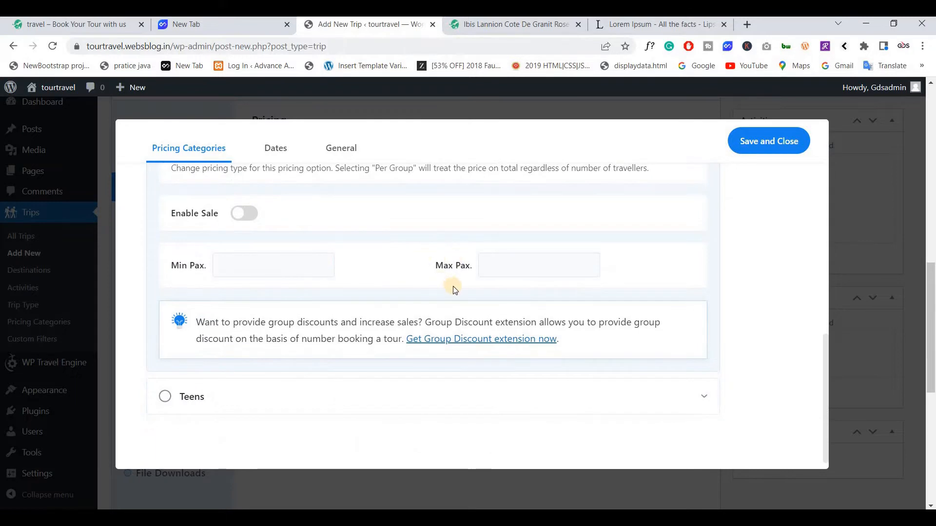
pyautogui.click(290, 267)
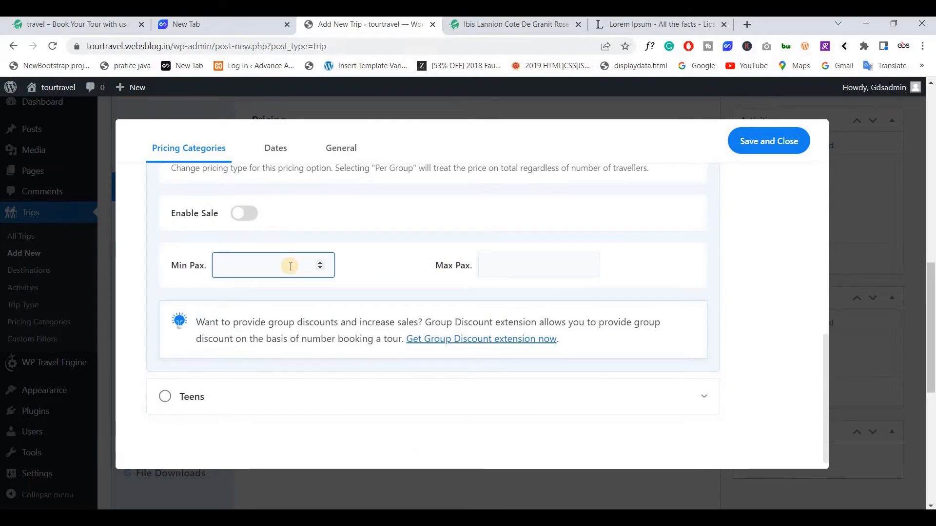
# Enable the Teens pricing category and set its price to $300, keeping the Per Person pricing type.
pyautogui.click(225, 393)
pyautogui.scroll(-4, 280, 306)
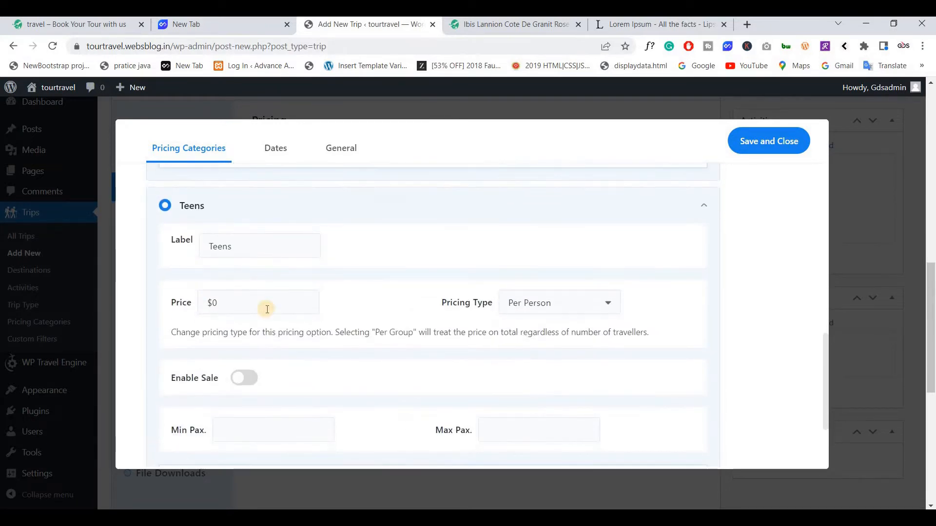
pyautogui.scroll(-1, 230, 244)
pyautogui.click(233, 240)
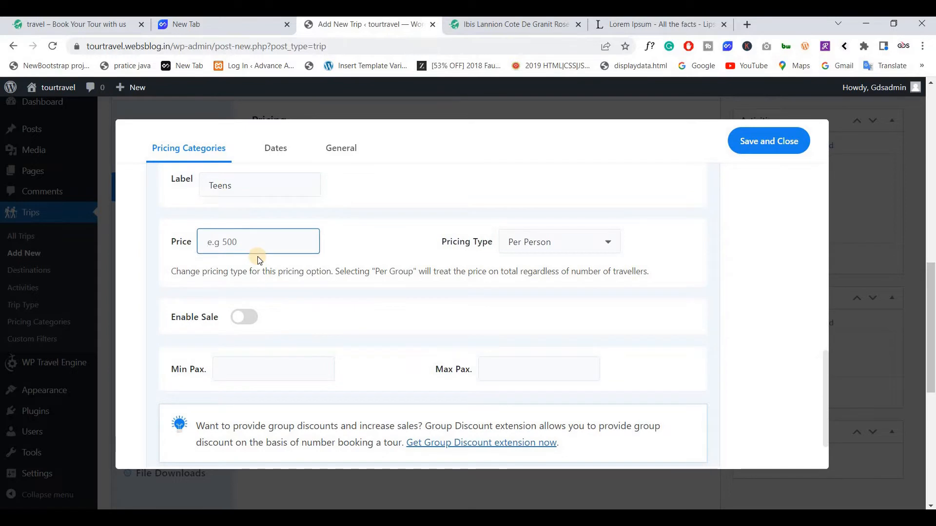
pyautogui.write('300')
pyautogui.click(532, 247)
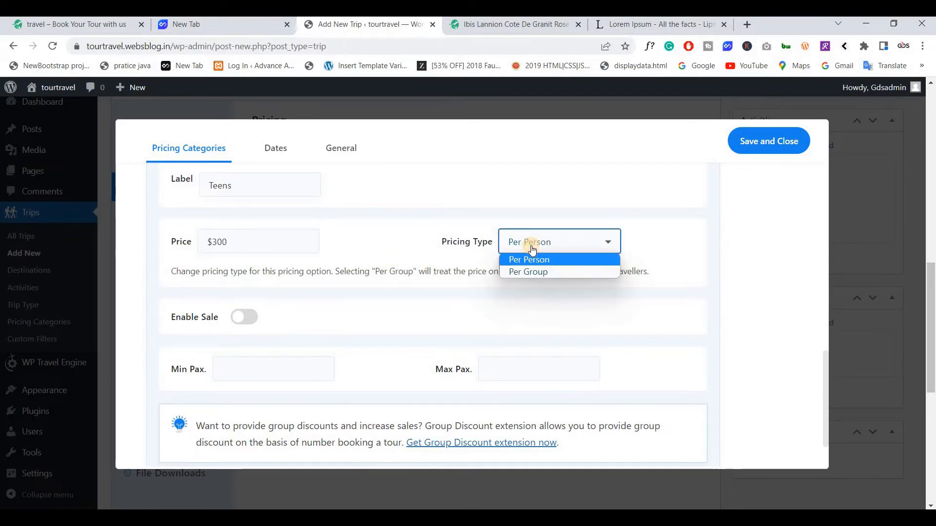
pyautogui.click(531, 240)
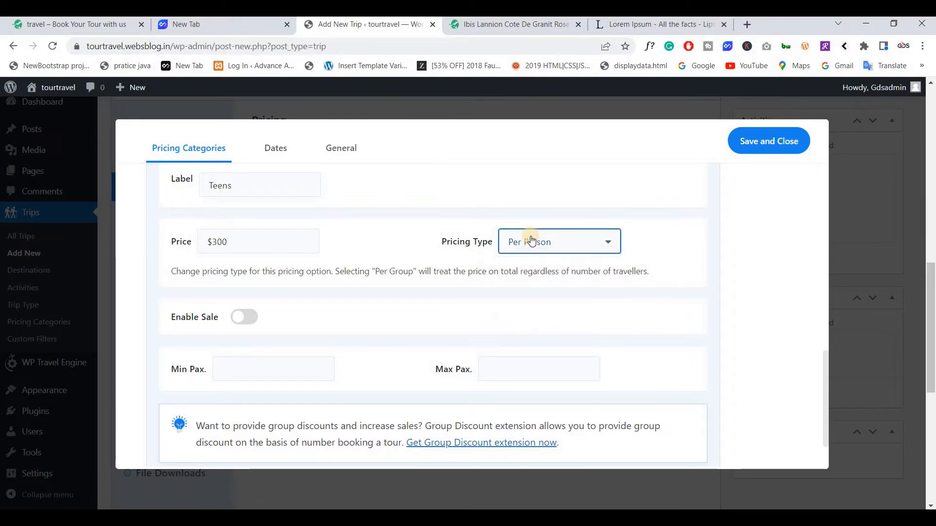
# Review the Adult, Child and Teens pricing settings and the package's fixed departure dates section.
pyautogui.scroll(-1, 329, 309)
pyautogui.scroll(5, 328, 309)
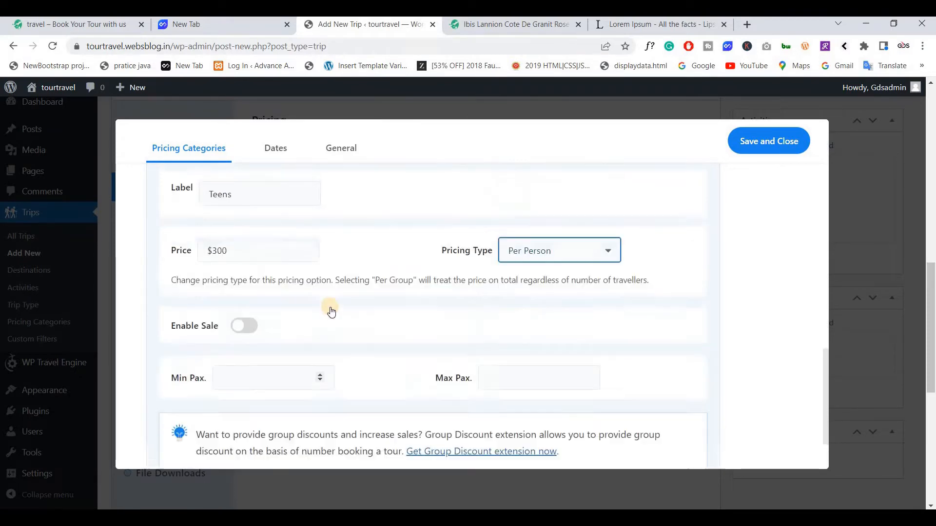
pyautogui.scroll(11, 331, 311)
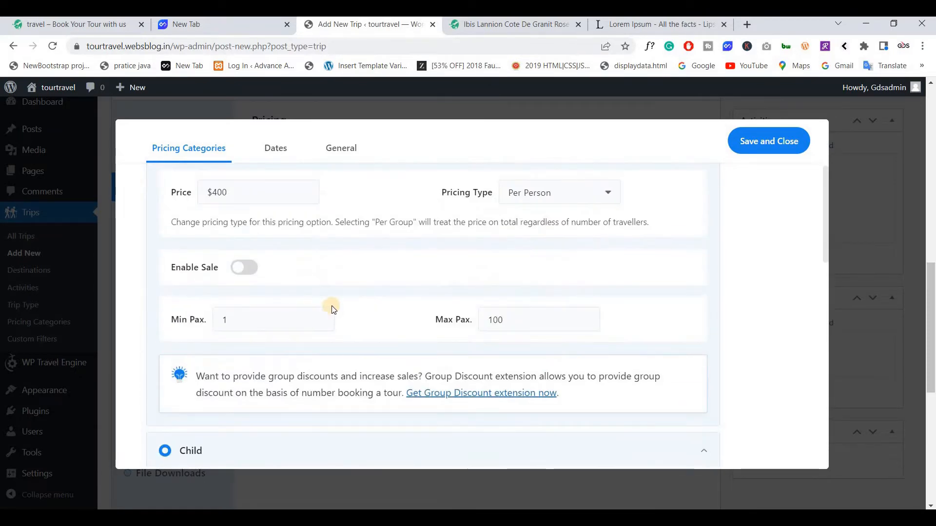
pyautogui.scroll(-2, 335, 309)
pyautogui.scroll(3, 329, 291)
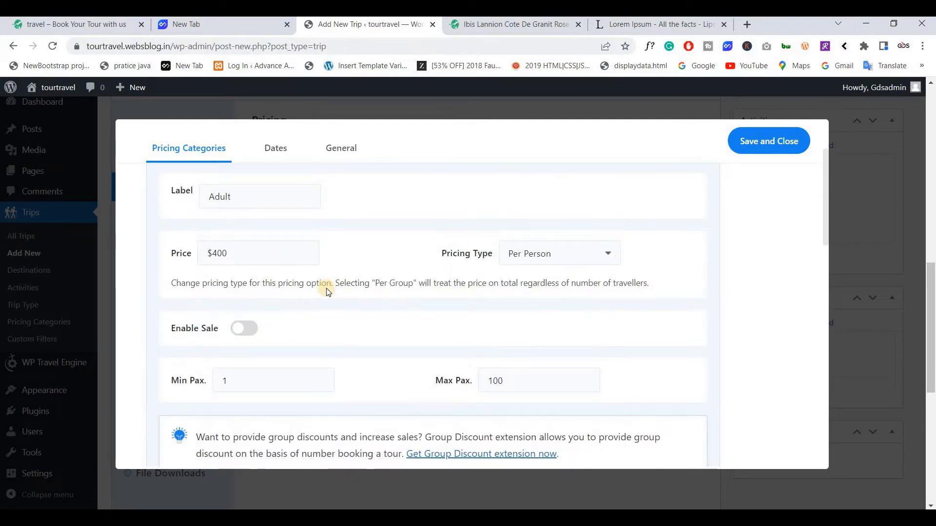
pyautogui.scroll(-3, 326, 289)
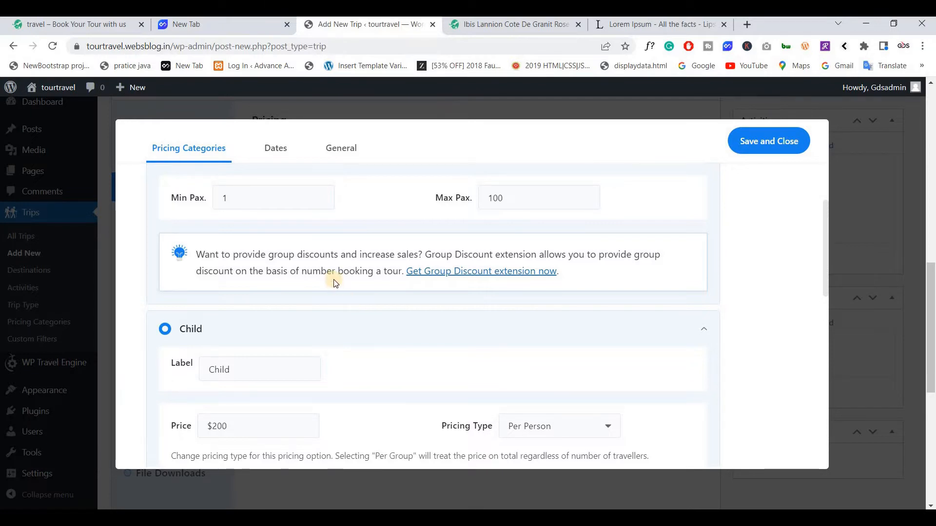
pyautogui.scroll(-5, 334, 284)
pyautogui.scroll(-4, 334, 283)
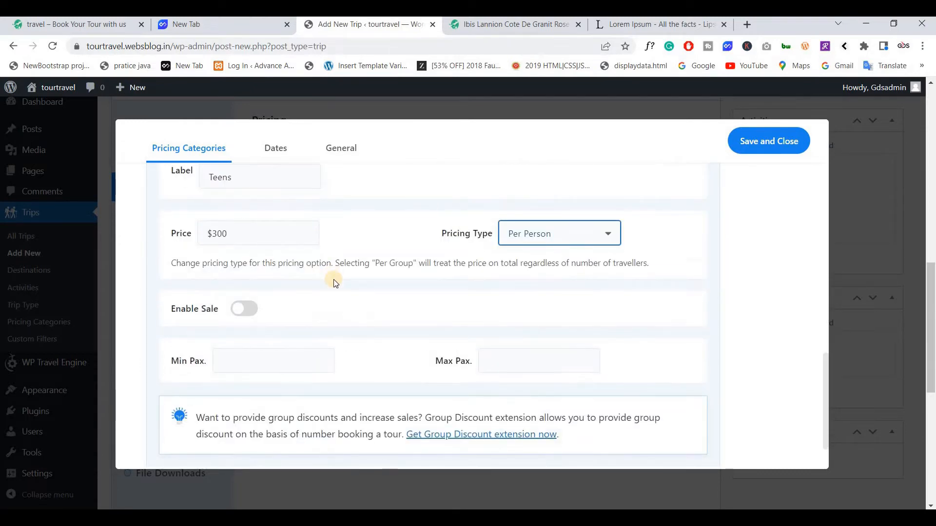
pyautogui.scroll(4, 335, 283)
pyautogui.scroll(8, 331, 269)
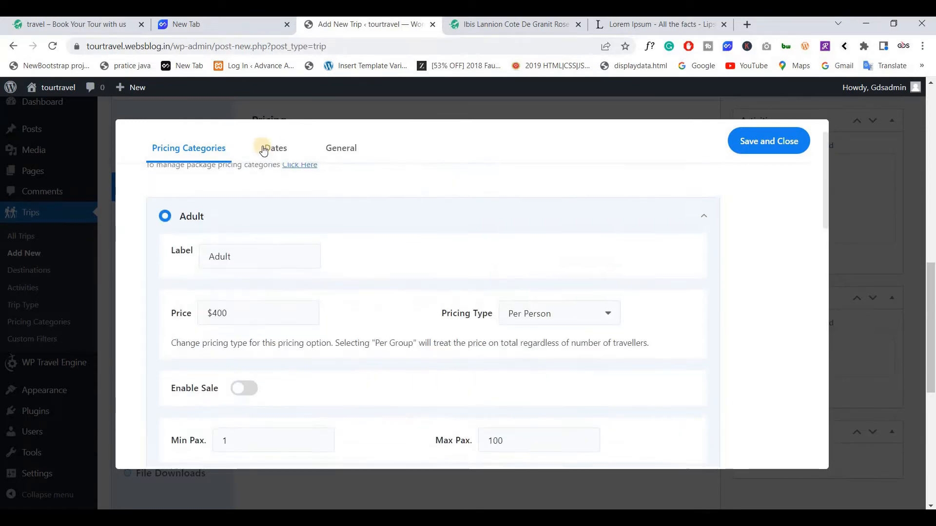
pyautogui.click(267, 148)
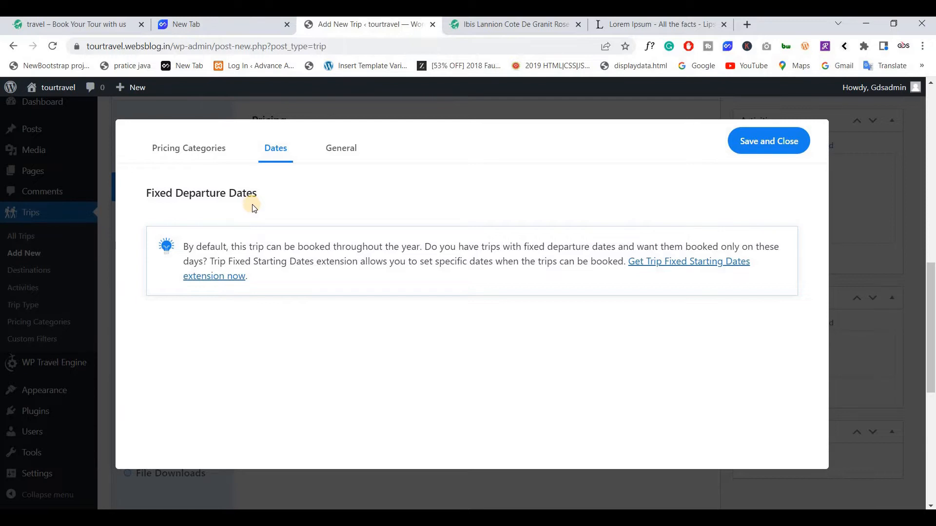
# Copy "Lorem Ipsum is simply dummy text of the printing and typesetting industry" from lipsum.com into the package's general short description.
pyautogui.click(333, 151)
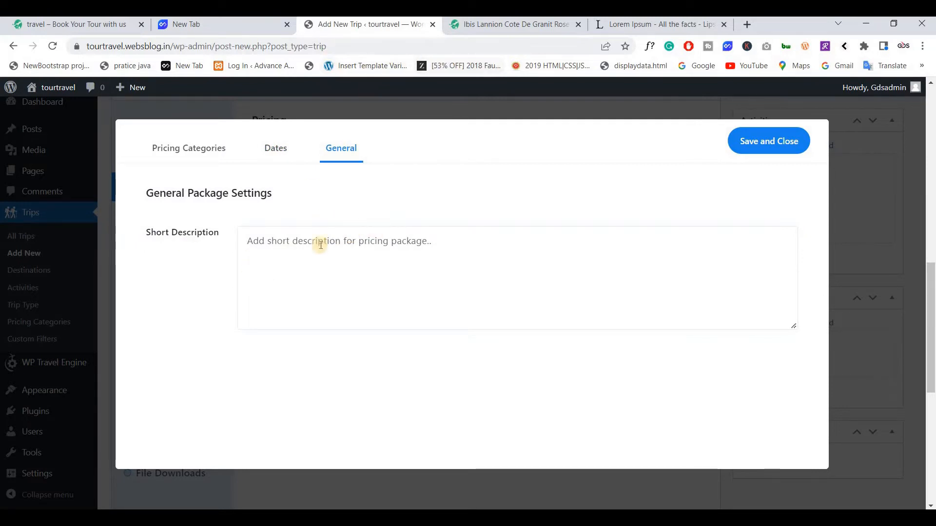
pyautogui.click(615, 28)
pyautogui.click(246, 266)
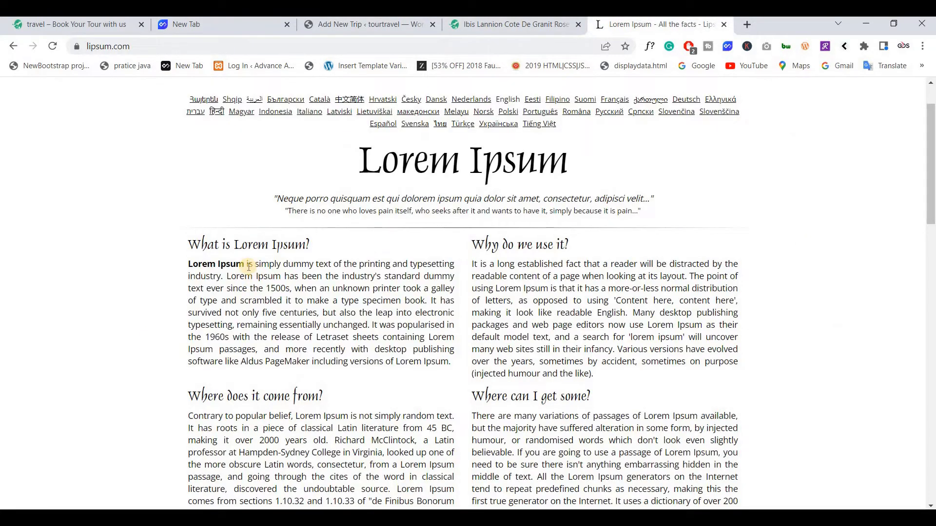
pyautogui.moveTo(181, 268); pyautogui.dragTo(221, 277)
pyautogui.hotkey('ctrl', 'c')
pyautogui.click(370, 31)
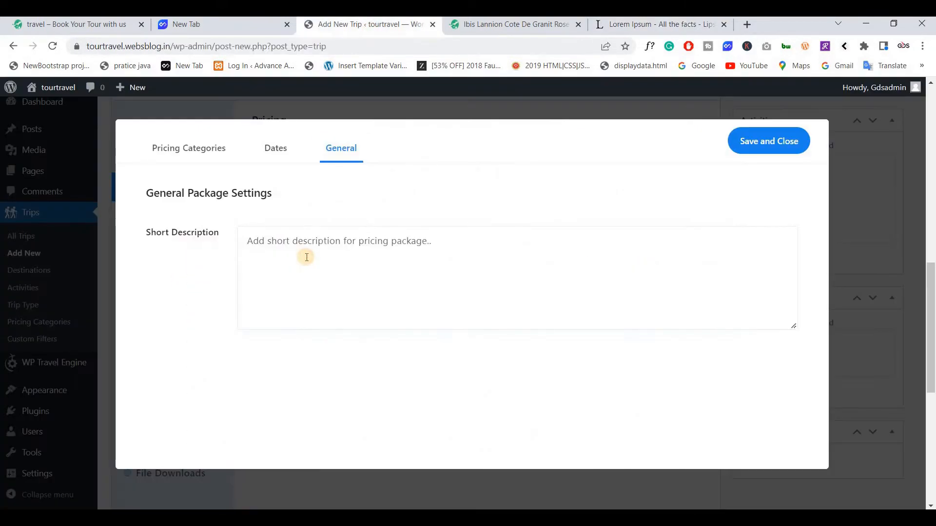
pyautogui.click(302, 256)
pyautogui.hotkey('ctrl', 'v')
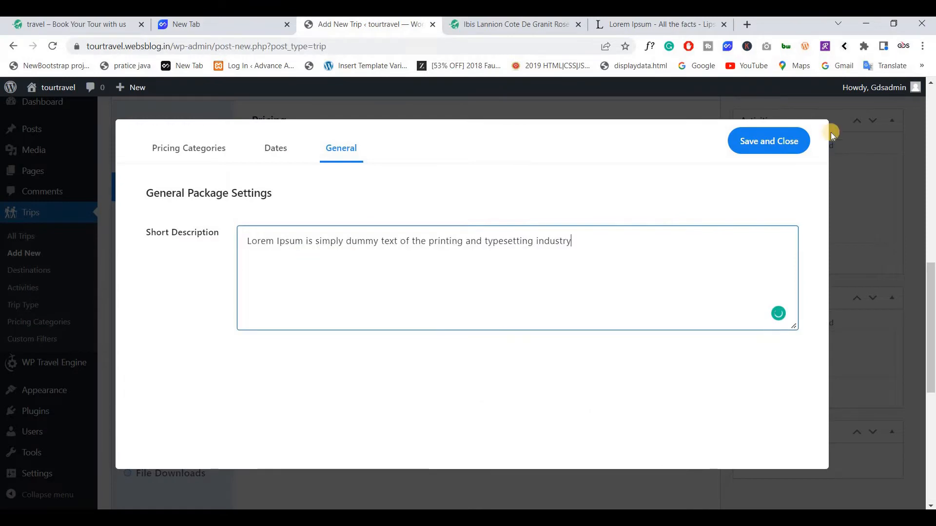
# Save and close the package's settings and continue from Pricings and Dates to the Extra Services section.
pyautogui.click(756, 147)
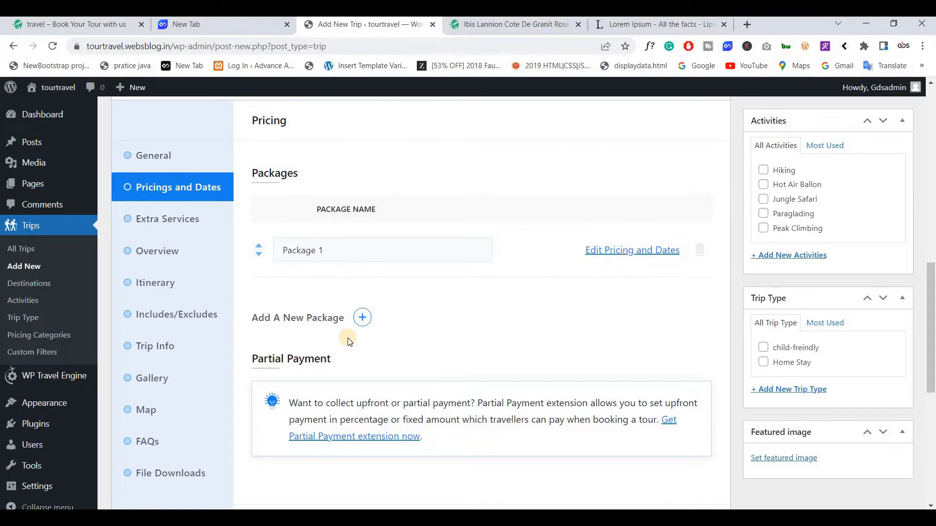
pyautogui.scroll(-2, 349, 341)
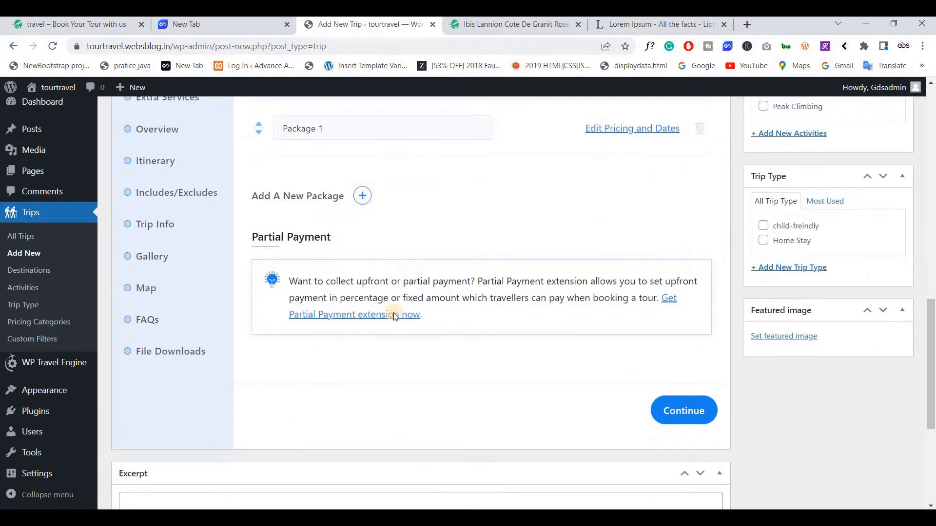
pyautogui.scroll(2, 394, 322)
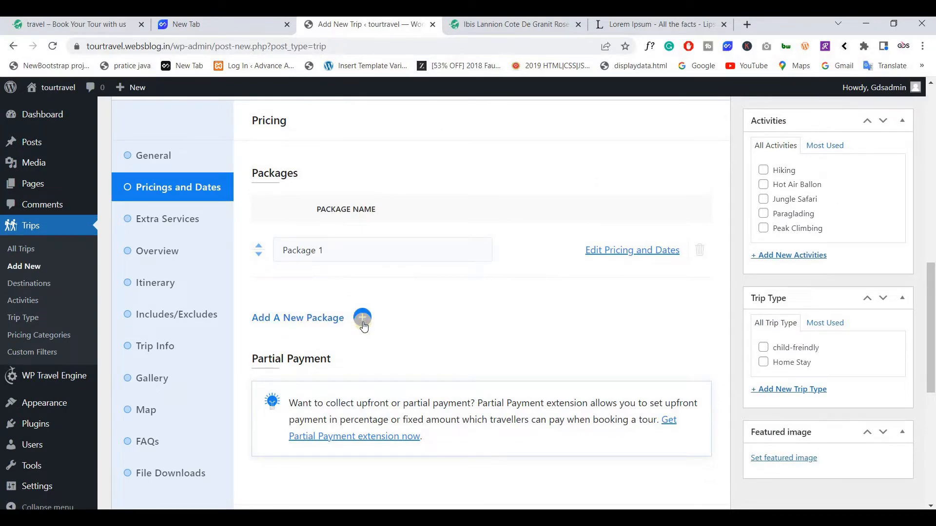
pyautogui.scroll(-4, 679, 349)
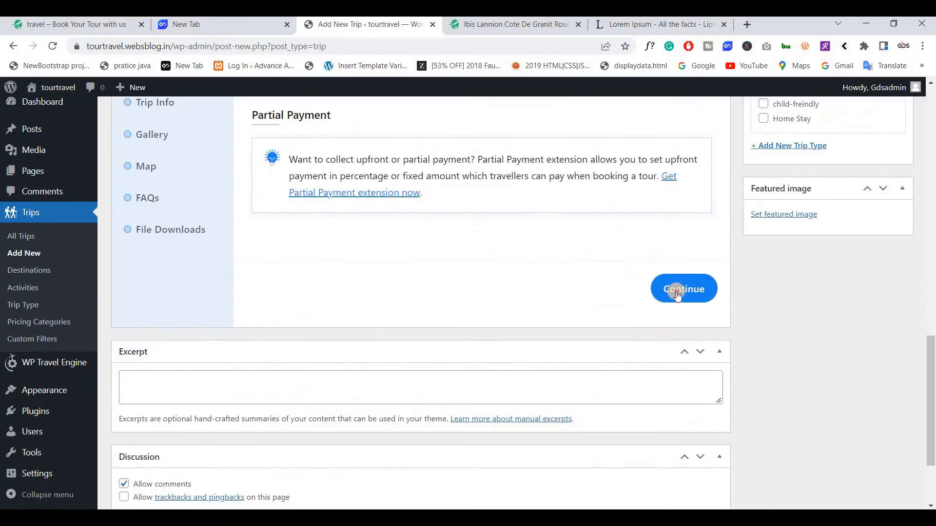
pyautogui.scroll(3, 322, 304)
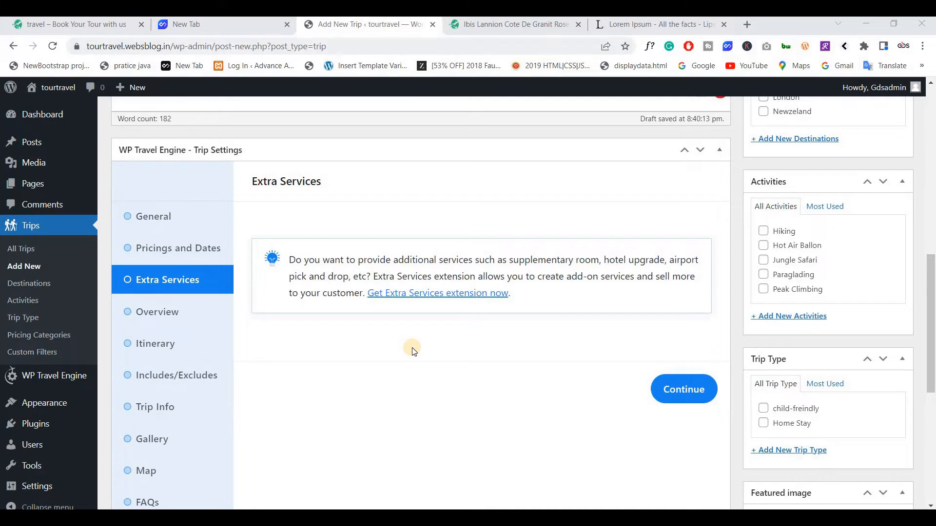
# Leave Extra Services without additions and open the trip's Overview settings.
pyautogui.click(686, 398)
pyautogui.click(166, 313)
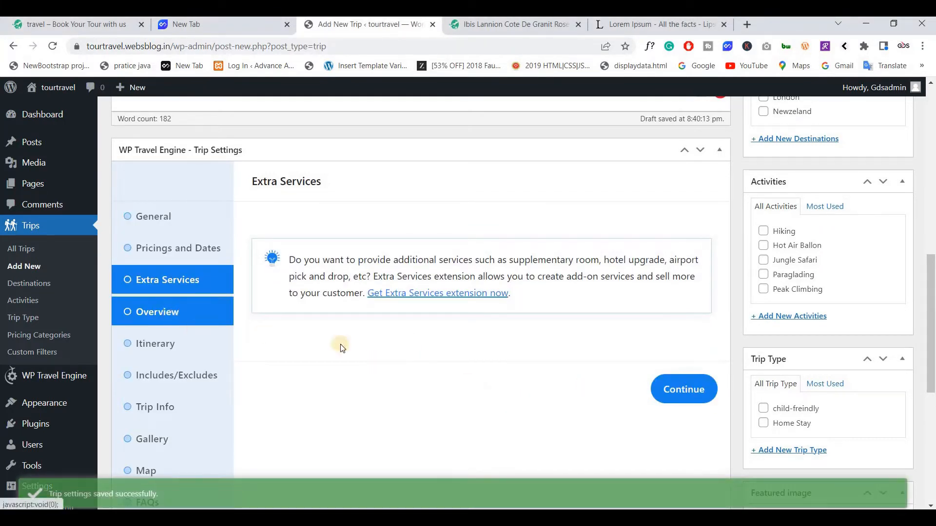
pyautogui.scroll(-1, 390, 344)
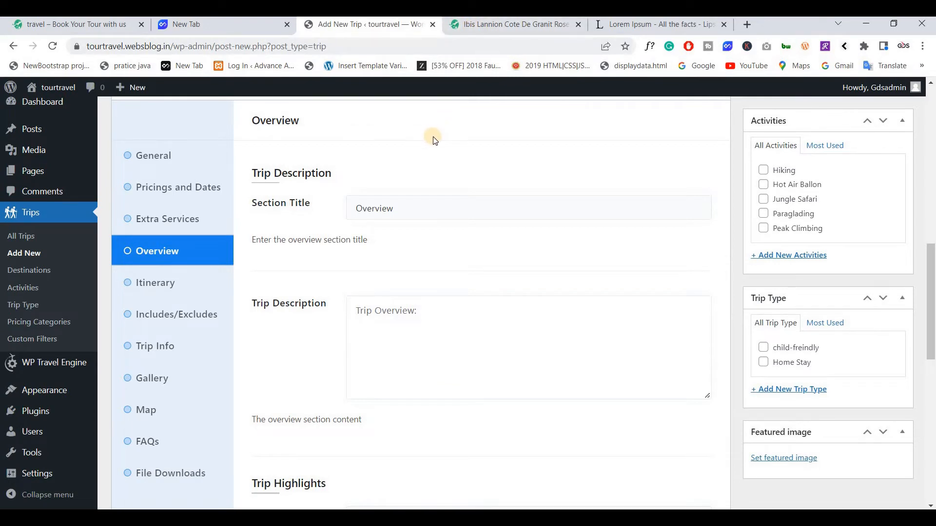
# Examine the Overview, Itinerary, Cost, FAQs and Map sections of the published Ibis Lannion Cote De Granit Rose trip, and return to the trip editor.
pyautogui.click(493, 22)
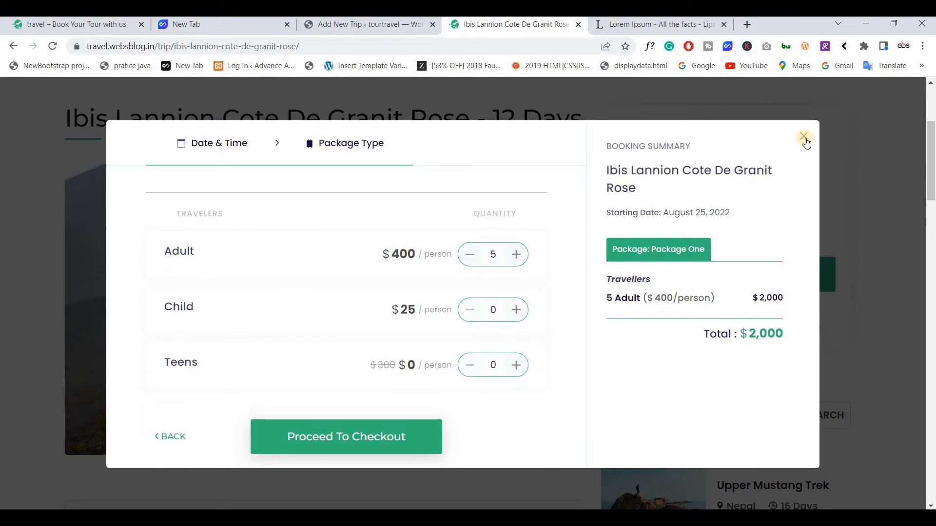
pyautogui.click(71, 251)
pyautogui.scroll(-10, 71, 250)
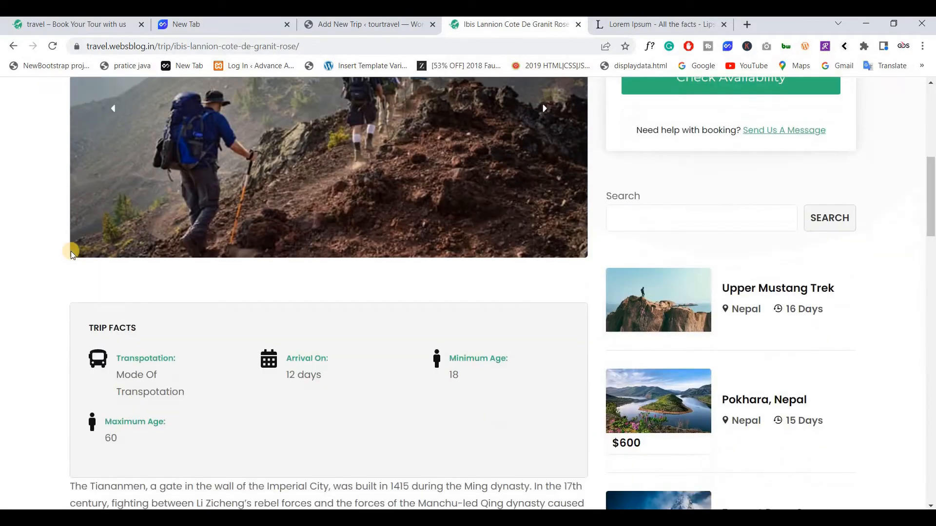
pyautogui.scroll(-8, 71, 251)
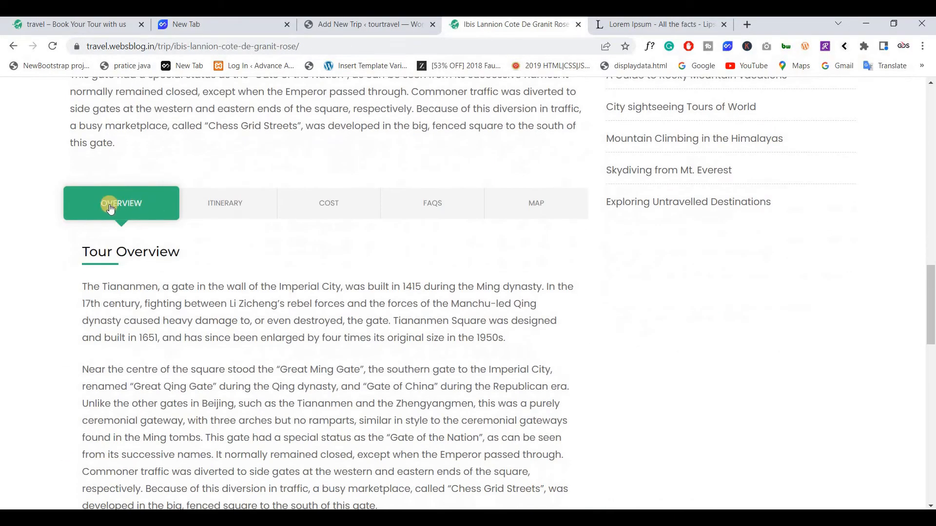
pyautogui.click(230, 209)
pyautogui.click(336, 209)
pyautogui.click(410, 207)
pyautogui.click(521, 209)
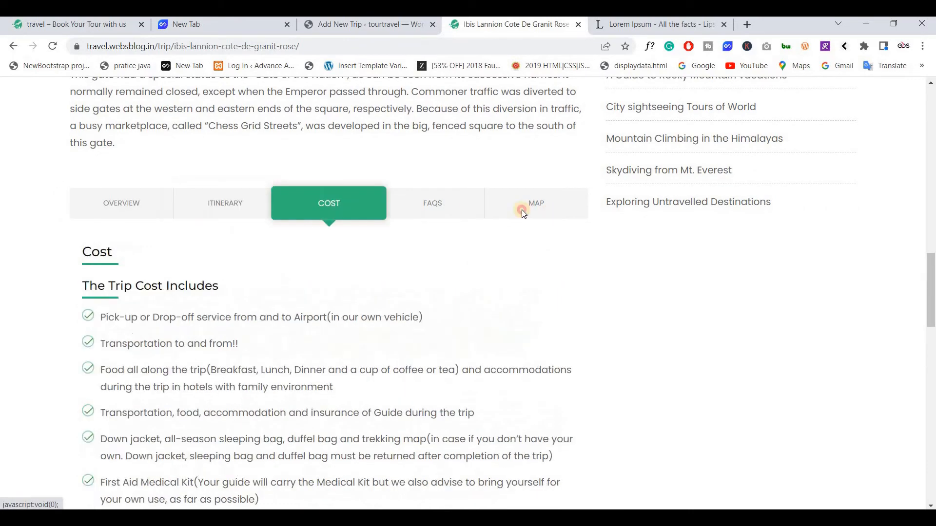
pyautogui.click(92, 203)
pyautogui.click(335, 22)
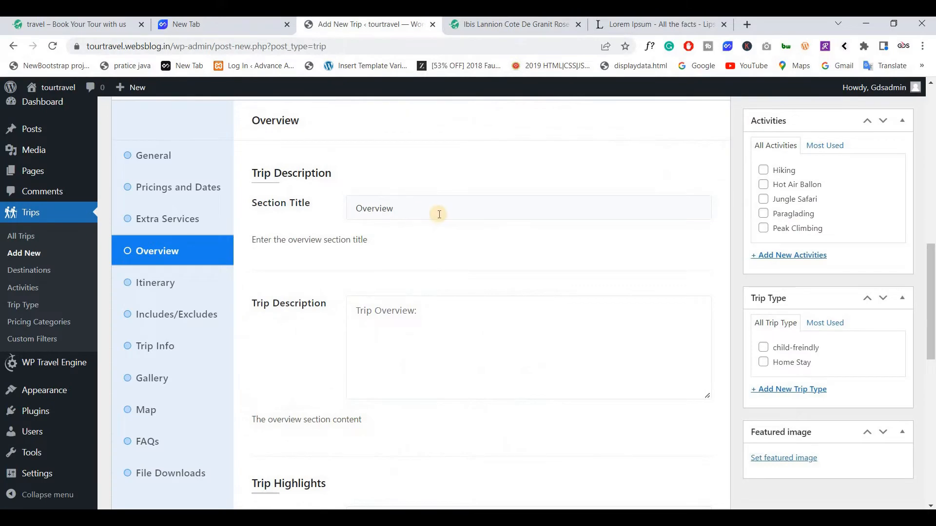
# Copy both Tour Overview paragraphs from the Ibis Lannion trip page into the new trip's Trip Description.
pyautogui.click(436, 212)
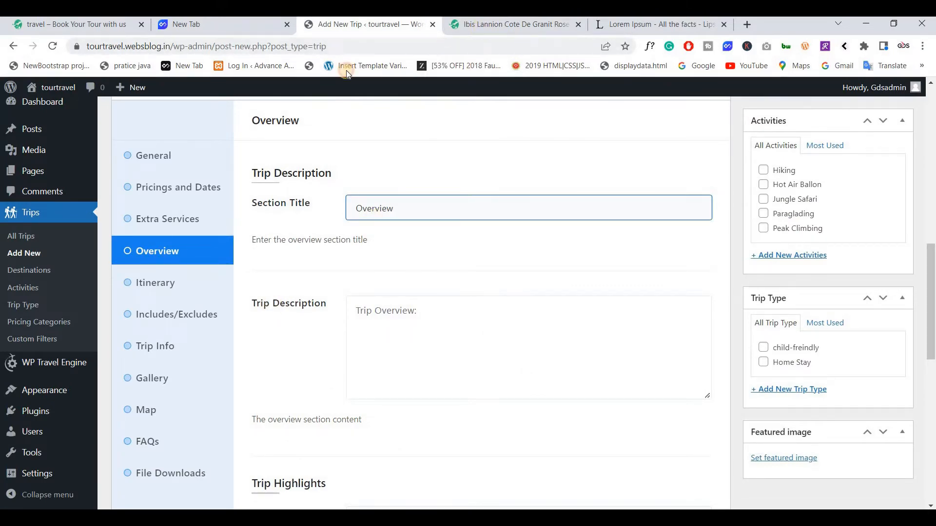
pyautogui.click(512, 24)
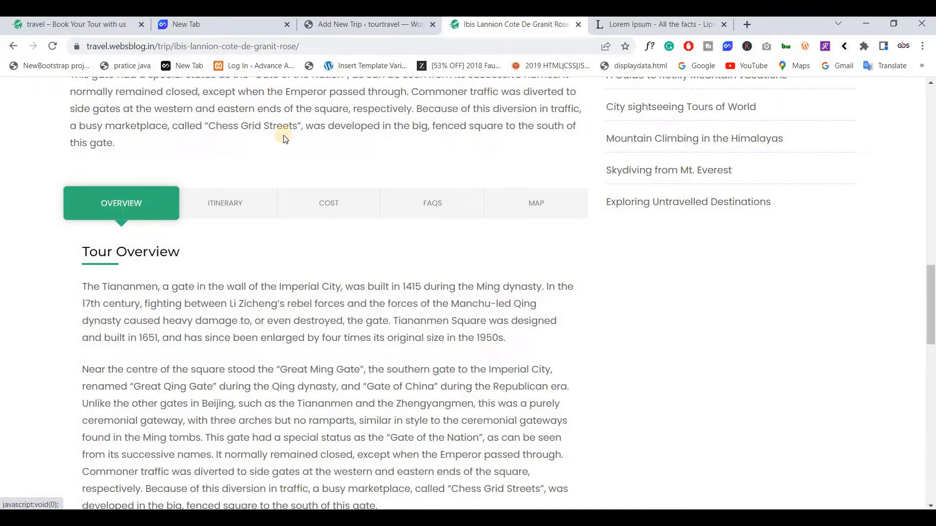
pyautogui.scroll(-2, 85, 206)
pyautogui.moveTo(84, 164); pyautogui.dragTo(378, 386)
pyautogui.click(369, 26)
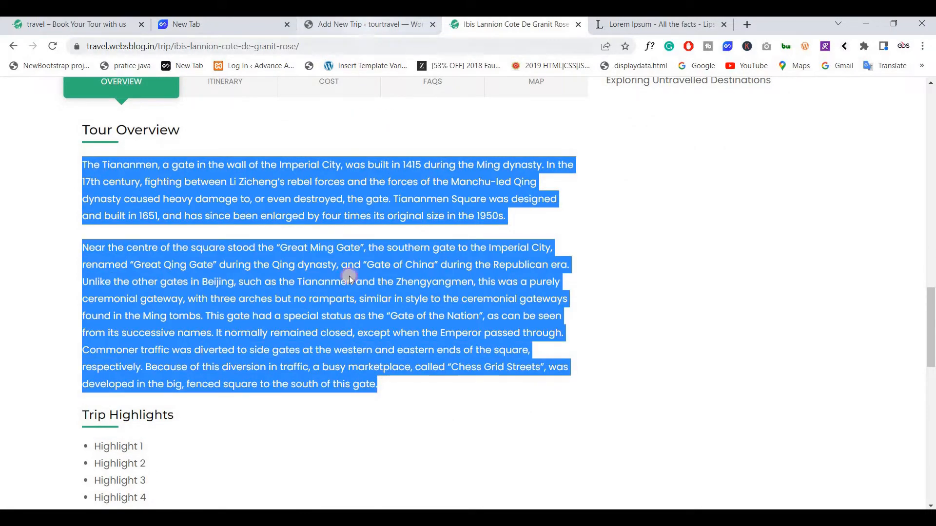
pyautogui.click(373, 311)
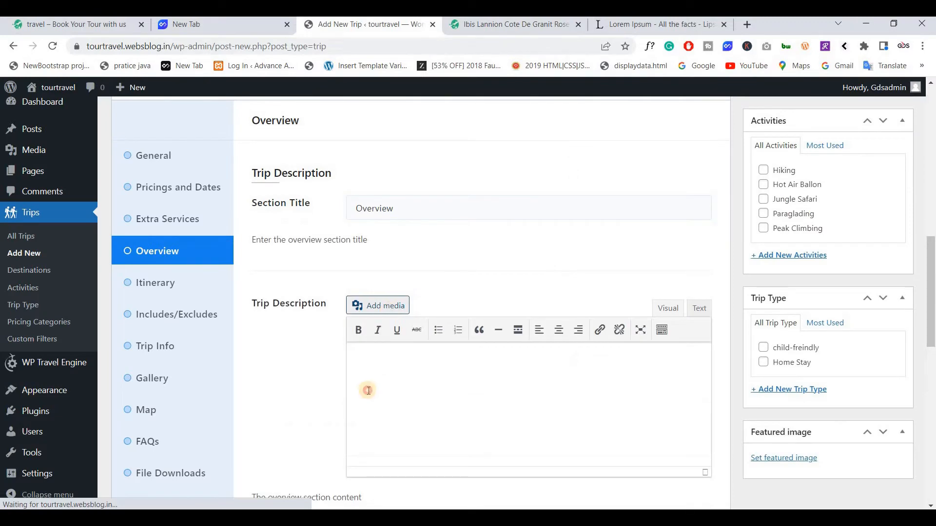
pyautogui.hotkey('ctrl', 'v')
pyautogui.scroll(-2, 319, 302)
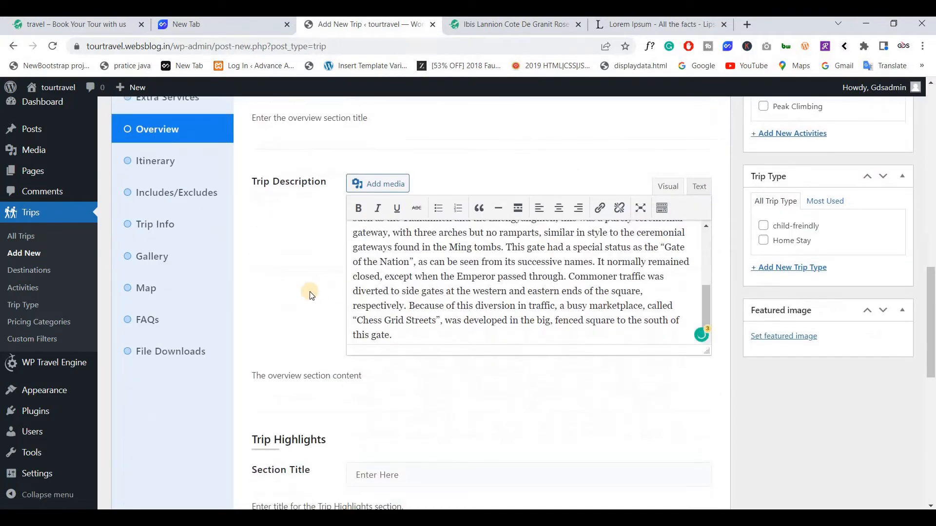
pyautogui.scroll(2, 312, 285)
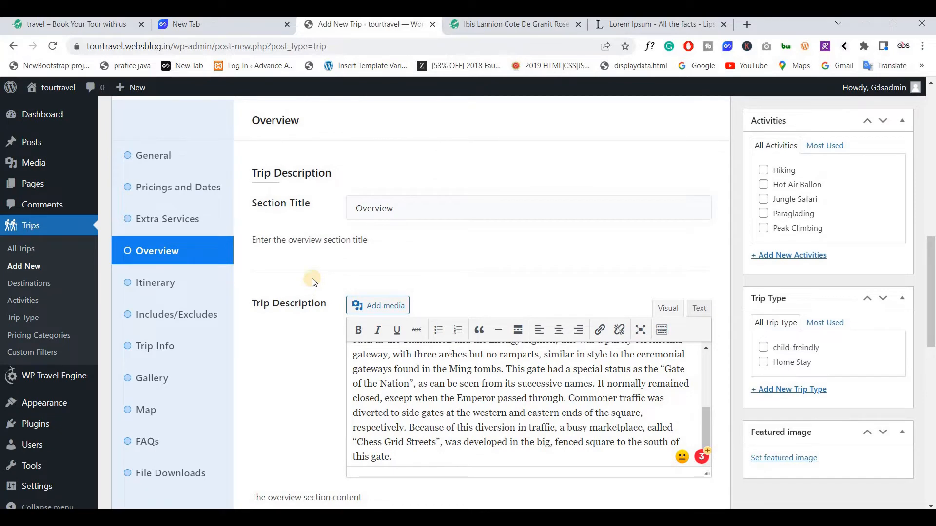
# Copy the "Trip Highlights" heading from the Ibis Lannion trip page into the Section Title of the new trip's highlights.
pyautogui.scroll(-5, 315, 283)
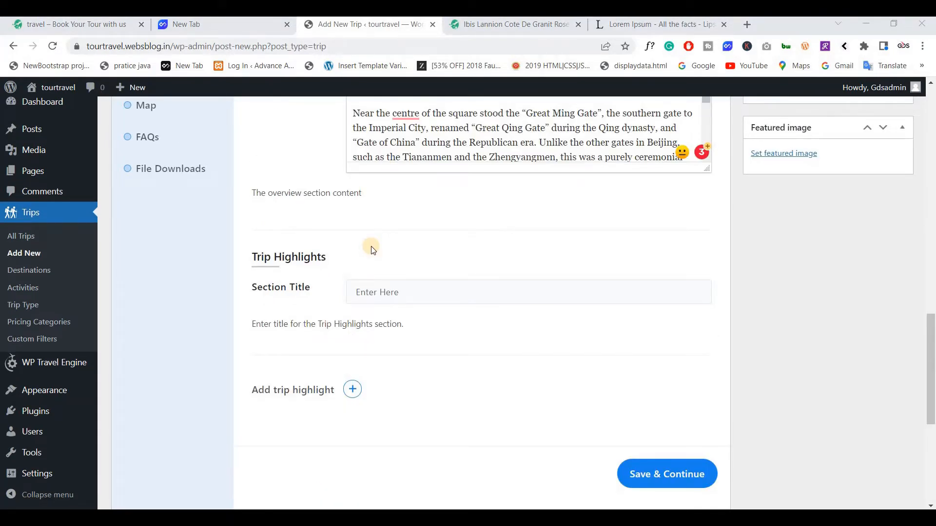
pyautogui.click(483, 30)
pyautogui.click(101, 151)
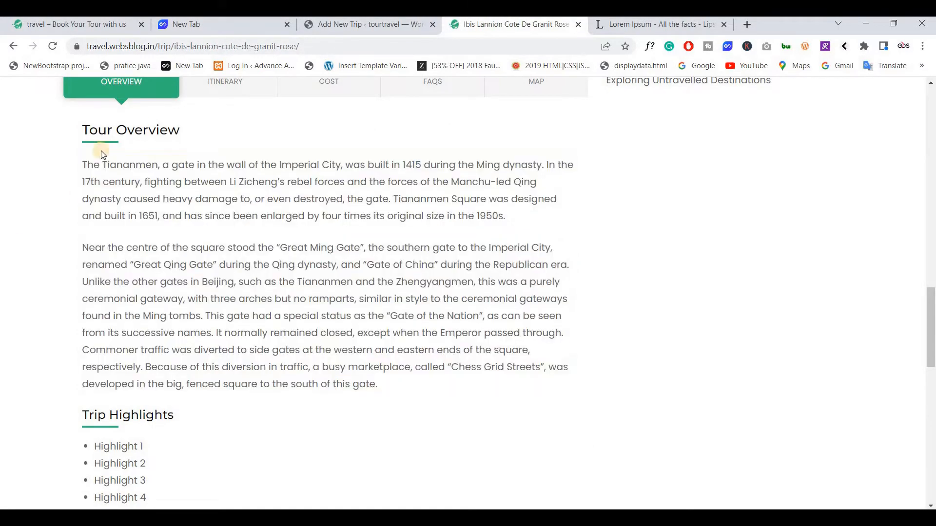
pyautogui.scroll(-4, 155, 229)
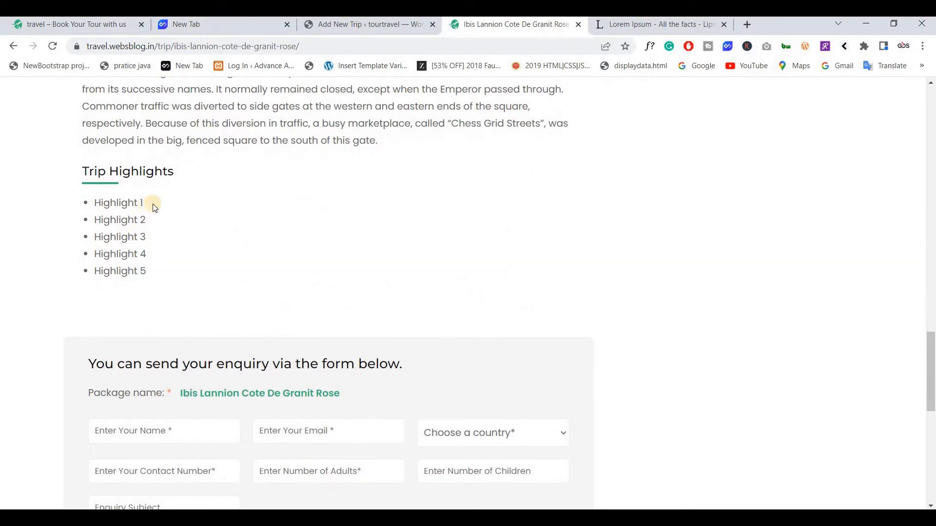
pyautogui.moveTo(91, 202); pyautogui.dragTo(145, 204)
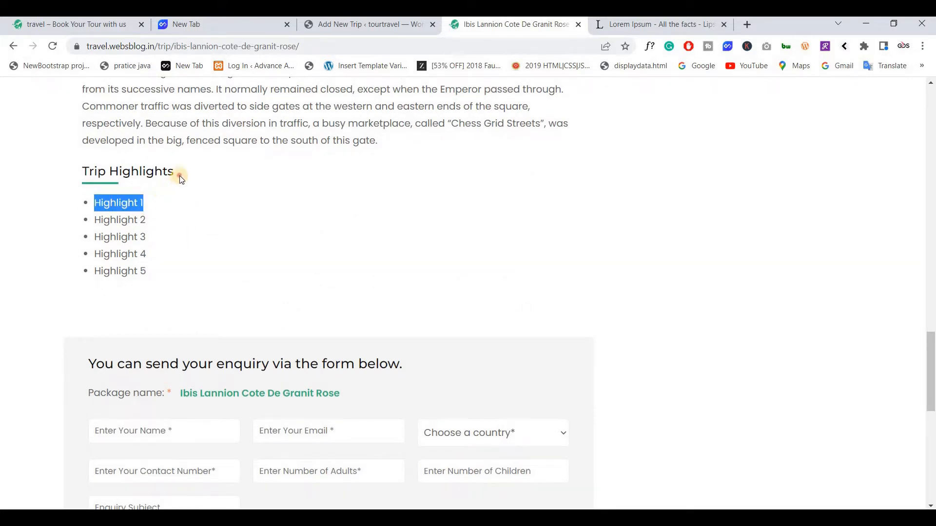
pyautogui.moveTo(70, 167); pyautogui.dragTo(174, 173)
pyautogui.hotkey('ctrl', 'c')
pyautogui.click(373, 22)
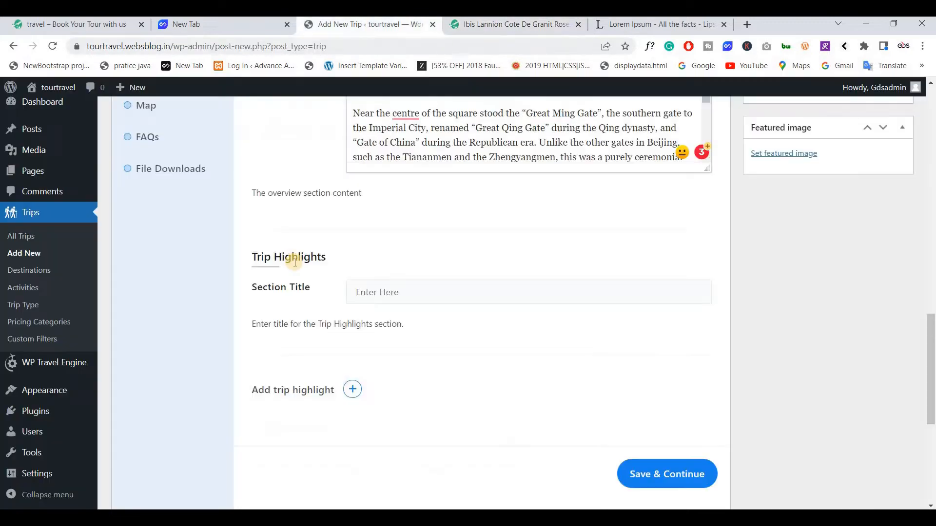
pyautogui.click(388, 291)
pyautogui.hotkey('ctrl', 'v')
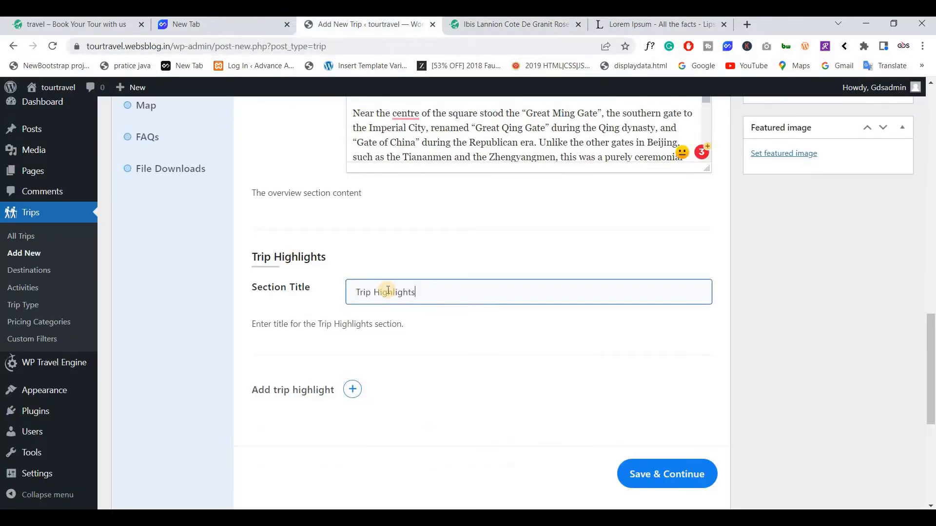
# Add a trip highlight and fill it with "Highlight 1" copied from the Ibis Lannion trip page.
pyautogui.click(352, 389)
pyautogui.scroll(-2, 352, 341)
pyautogui.click(511, 24)
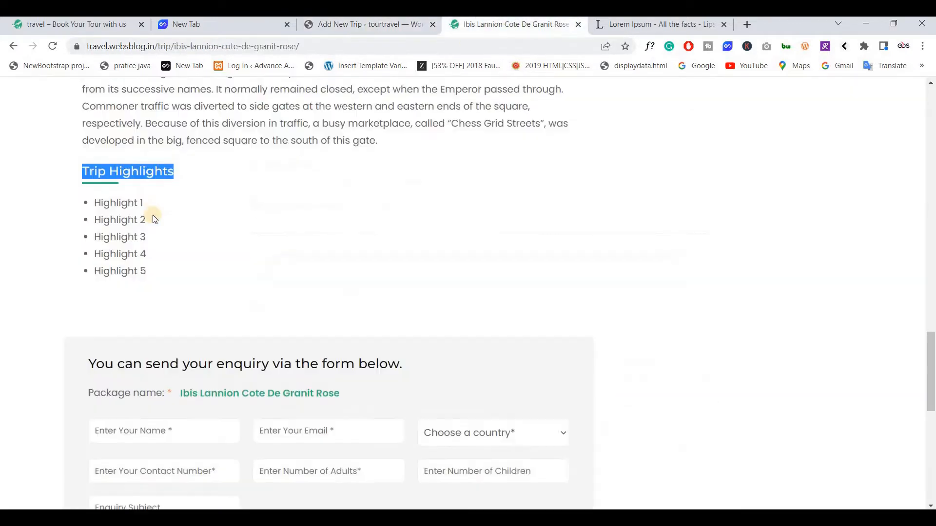
pyautogui.moveTo(143, 203); pyautogui.dragTo(94, 203)
pyautogui.hotkey('ctrl', 'c')
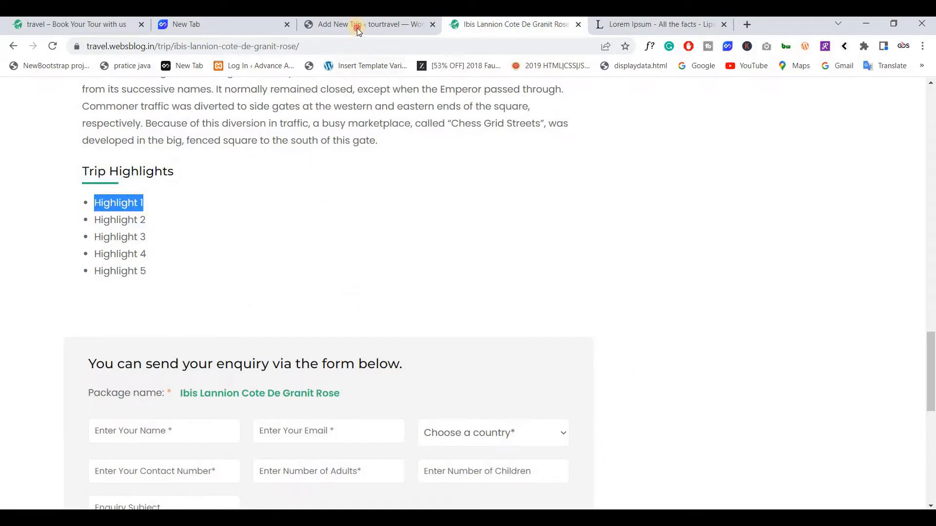
pyautogui.hotkey('ctrl', 'shift', 'Tab')
pyautogui.hotkey('ctrl', 'v')
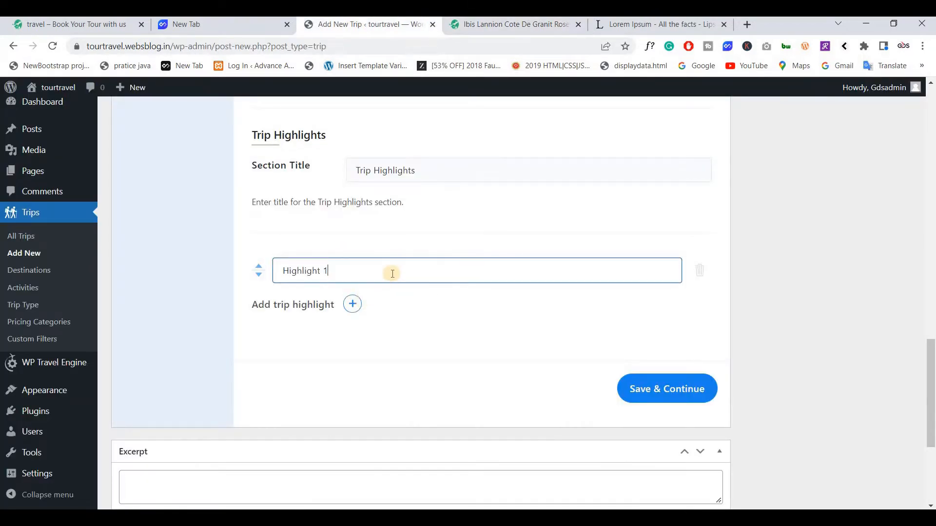
# Add three more empty entries to the trip highlights list.
pyautogui.click(352, 303)
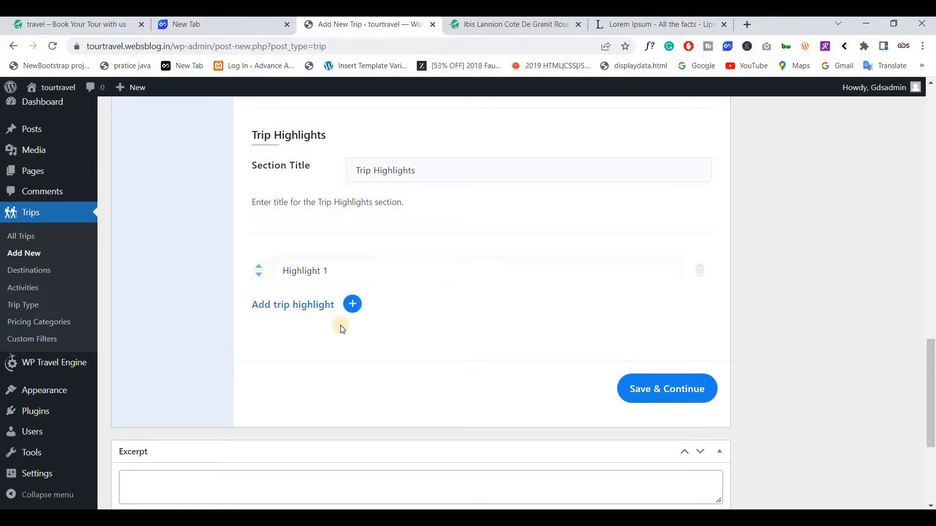
pyautogui.click(352, 341)
pyautogui.click(352, 377)
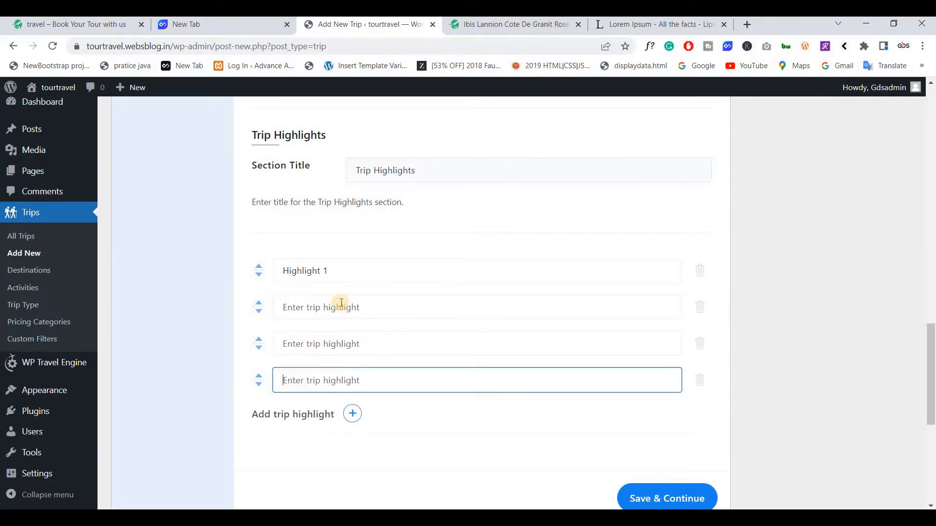
# Fill the three empty trip highlights with "Highlight 2", "Highlight 3" and "Highlight 4".
pyautogui.click(342, 305)
pyautogui.hotkey('ctrl', 'v')
pyautogui.press('BackSpace')
pyautogui.write('2')
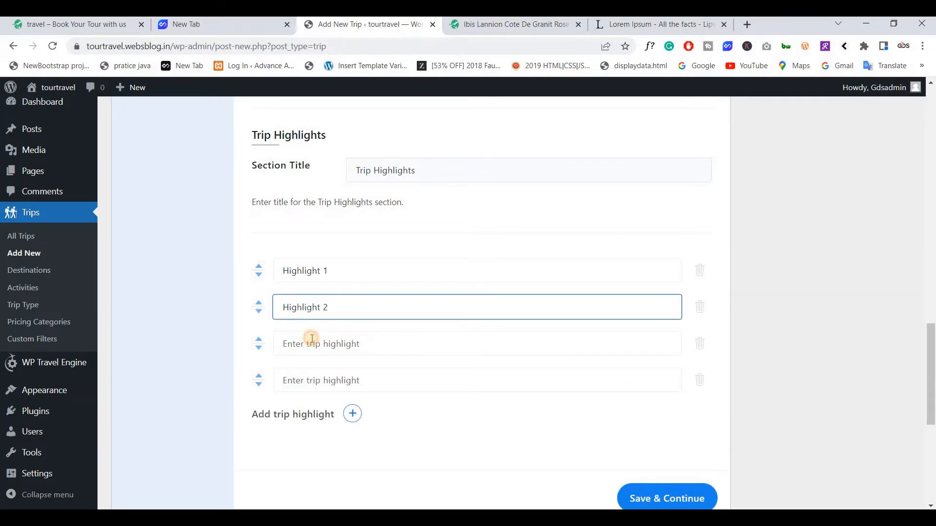
pyautogui.click(312, 343)
pyautogui.hotkey('ctrl', 'v')
pyautogui.press('BackSpace')
pyautogui.write('3')
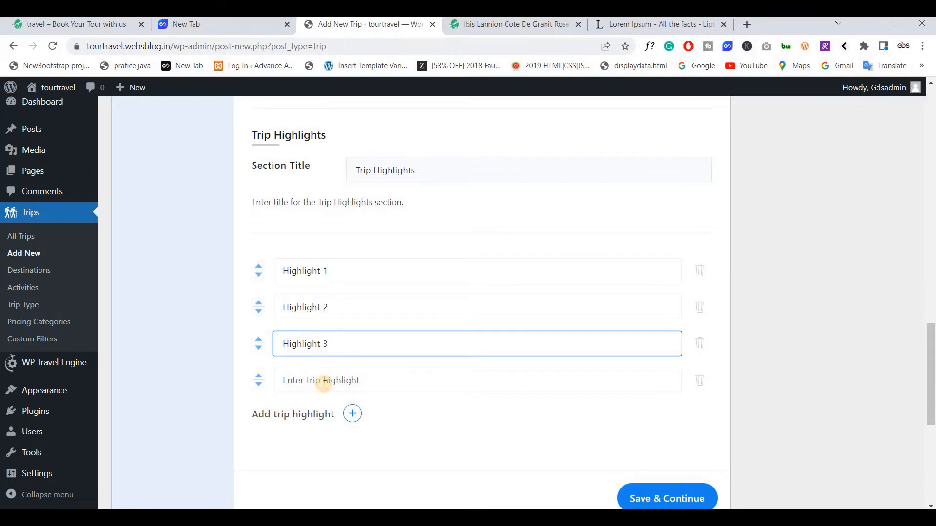
pyautogui.click(324, 381)
pyautogui.hotkey('ctrl', 'v')
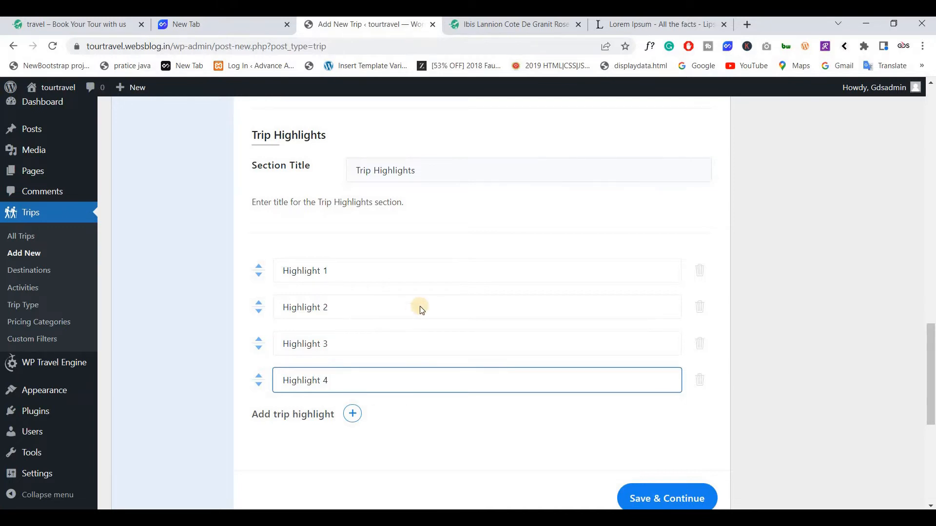
# Review the Overview entries, save them and continue to the next trip settings section.
pyautogui.scroll(-1, 419, 306)
pyautogui.scroll(3, 420, 306)
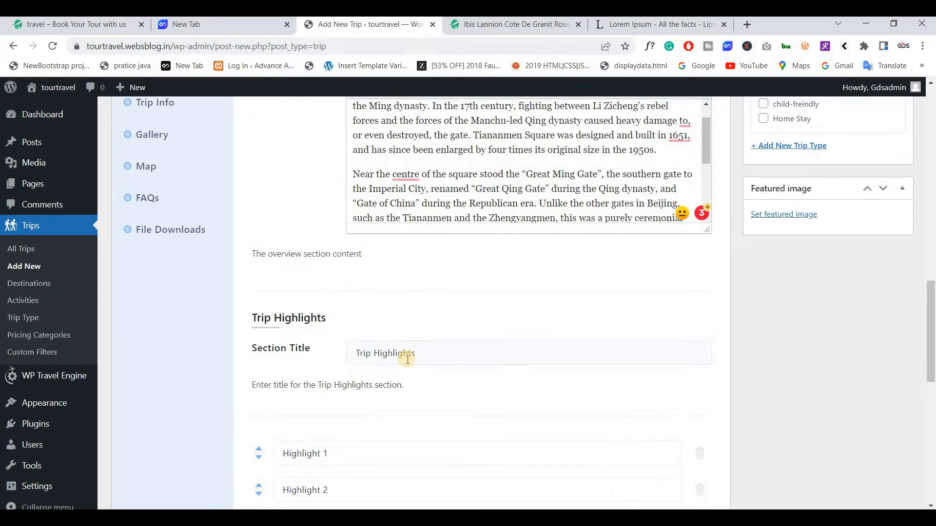
pyautogui.scroll(-6, 612, 410)
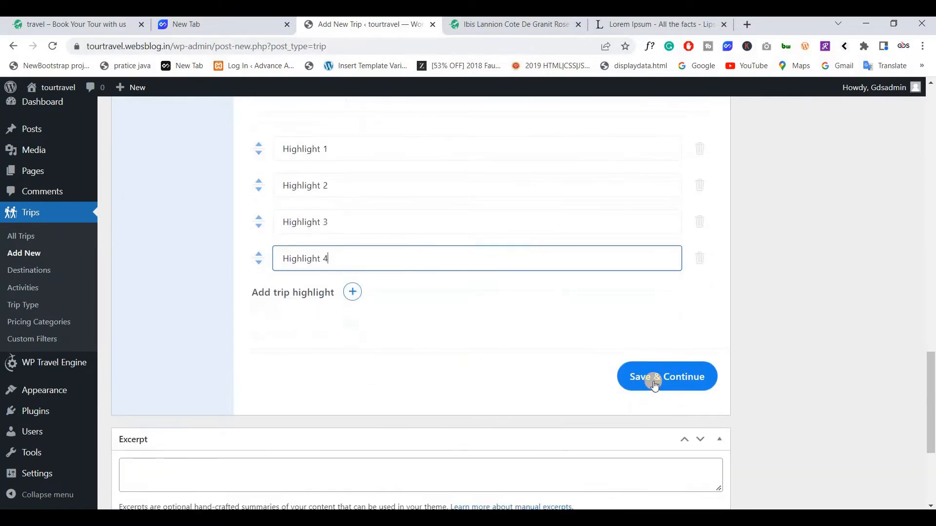
pyautogui.click(652, 380)
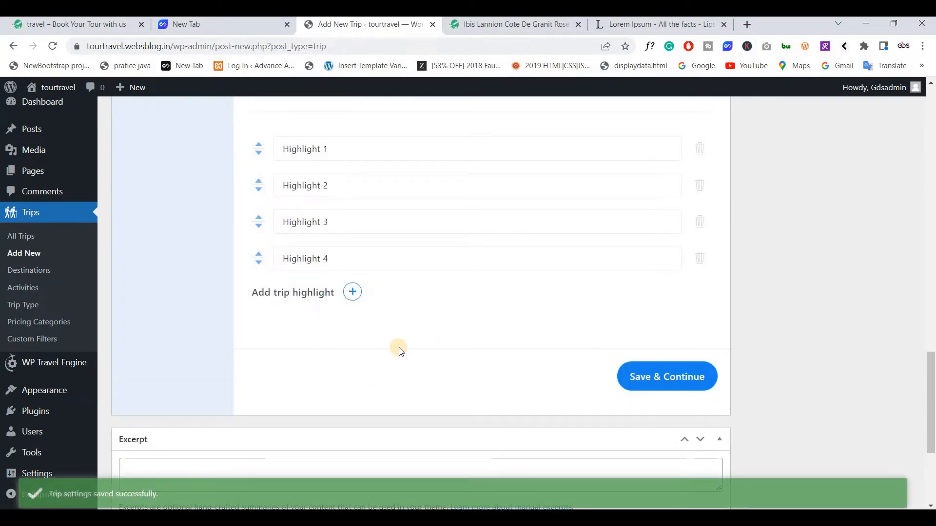
# Open the new trip's Itinerary settings and look over the day-by-day itinerary on the Ibis Lannion trip page for reference.
pyautogui.scroll(10, 399, 351)
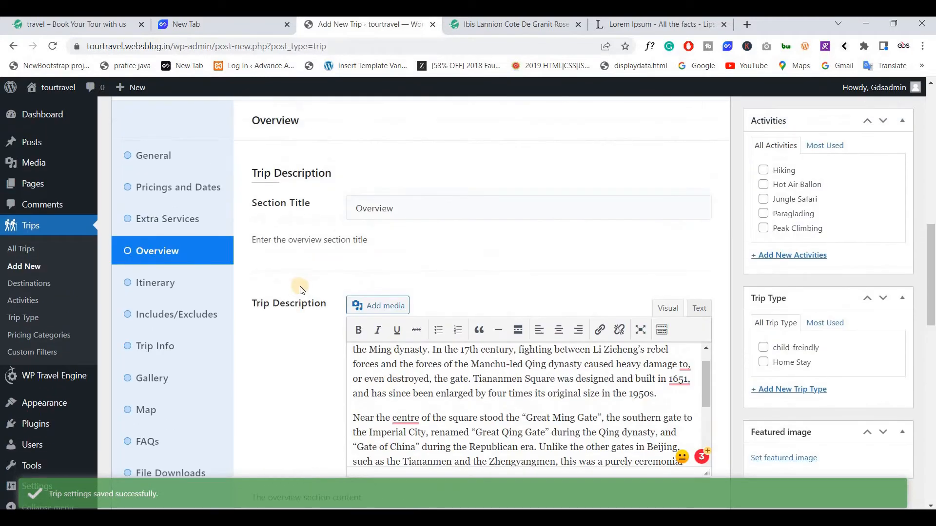
pyautogui.click(164, 281)
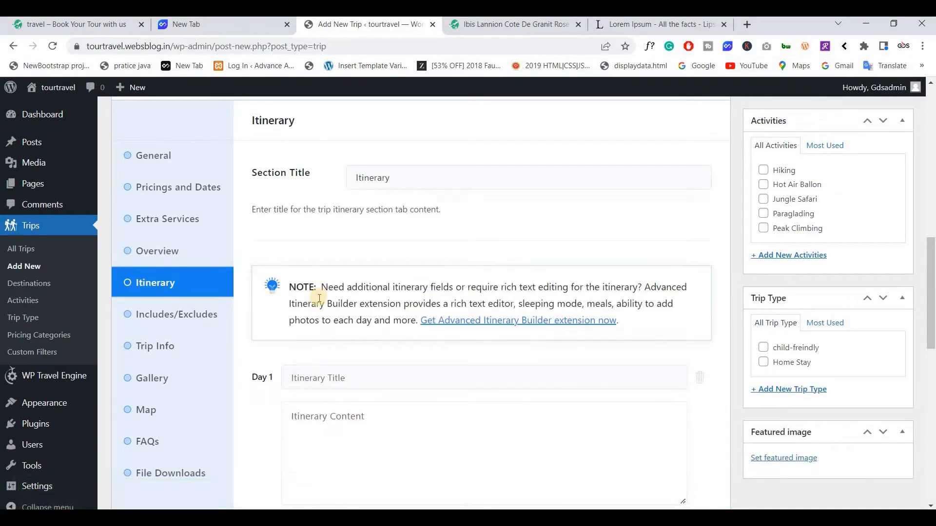
pyautogui.click(516, 26)
pyautogui.scroll(8, 190, 269)
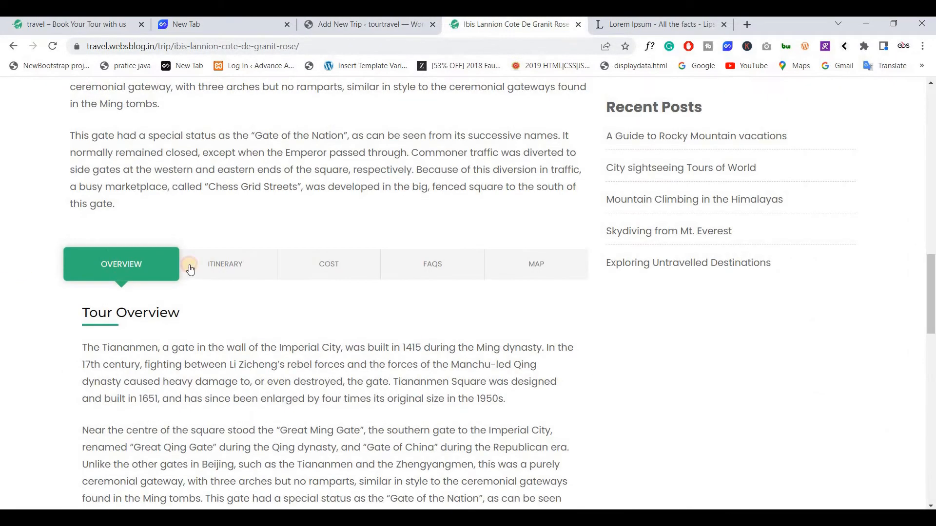
pyautogui.click(236, 266)
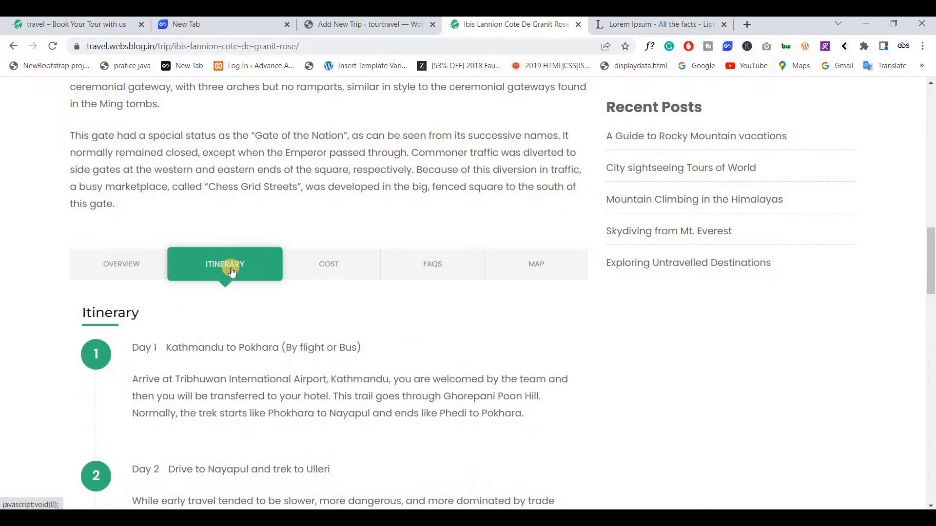
pyautogui.scroll(-7, 229, 272)
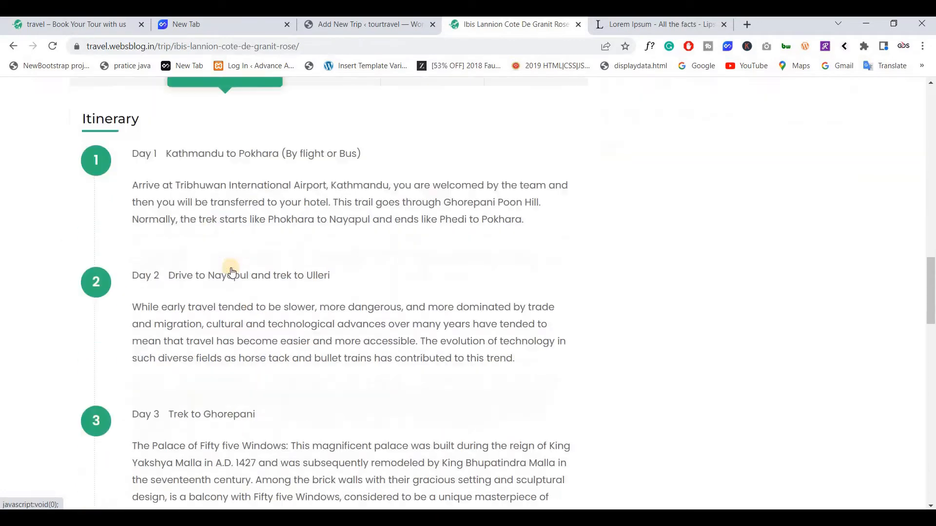
pyautogui.scroll(5, 230, 268)
pyautogui.click(366, 24)
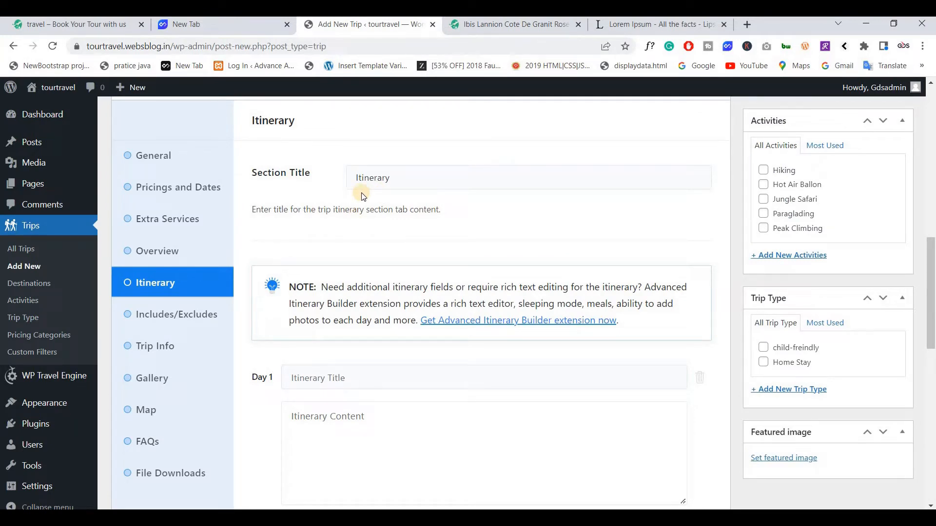
pyautogui.scroll(-3, 347, 213)
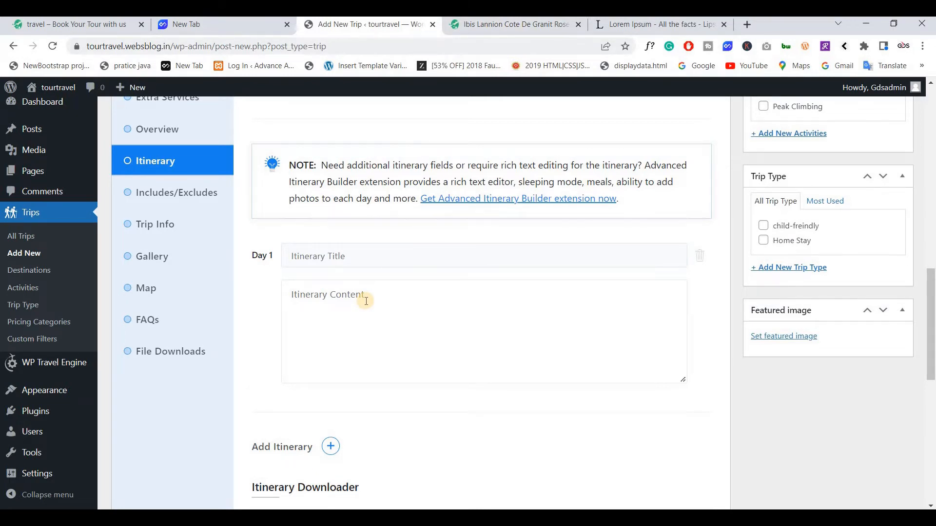
# Copy the Day 1 title "Kathmandu to Pokhara (By flight or Bus)" from the Ibis Lannion page into the new trip's itinerary.
pyautogui.click(509, 24)
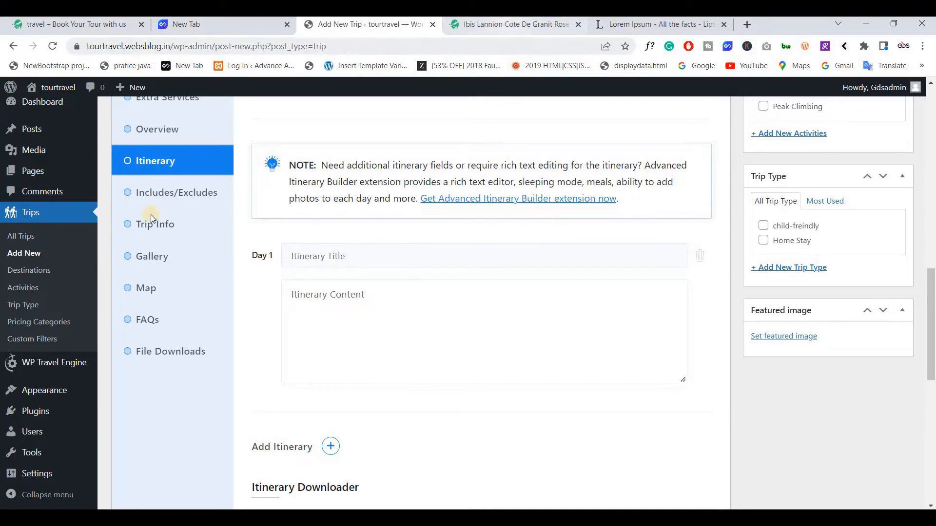
pyautogui.moveTo(269, 226); pyautogui.dragTo(375, 225)
pyautogui.hotkey('ctrl', 'c')
pyautogui.click(403, 27)
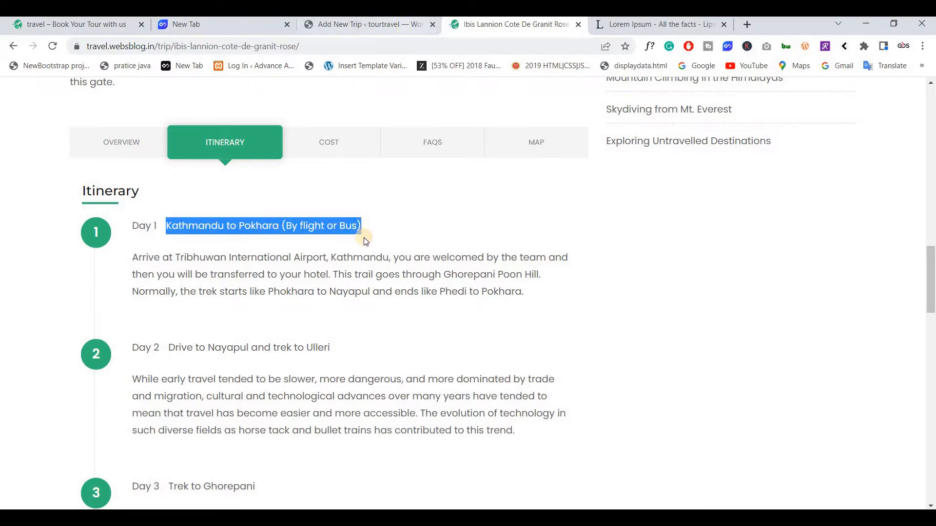
pyautogui.click(367, 254)
pyautogui.hotkey('ctrl', 'v')
# Fill the Day 1 itinerary content with the Ibis Lannion page's paragraph beginning "Arrive at Tribhuwan International Airport".
pyautogui.hotkey('ctrl', 'Tab')
pyautogui.moveTo(132, 258); pyautogui.dragTo(581, 300)
pyautogui.click(403, 26)
pyautogui.hotkey('ctrl', 'c')
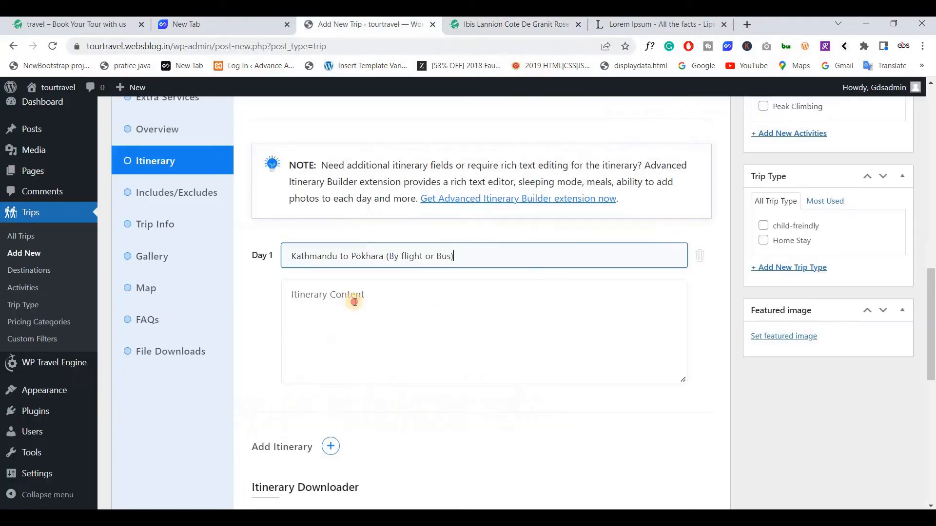
pyautogui.click(351, 301)
pyautogui.hotkey('ctrl', 'v')
pyautogui.scroll(-4, 336, 283)
# Add a Day 2 itinerary entry titled "Drive to Nayapul and trek to Ulleri", copied from the Ibis Lannion page.
pyautogui.click(332, 265)
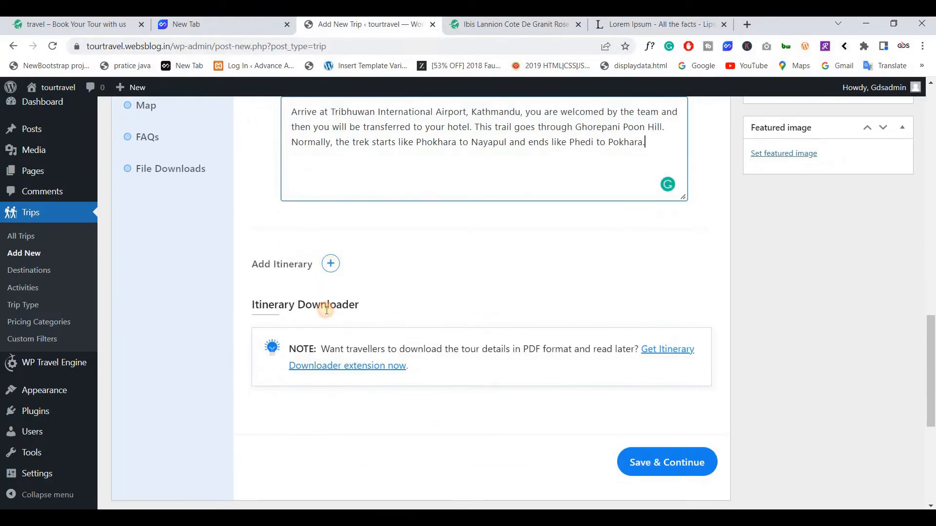
pyautogui.hotkey('ctrl', 'Tab')
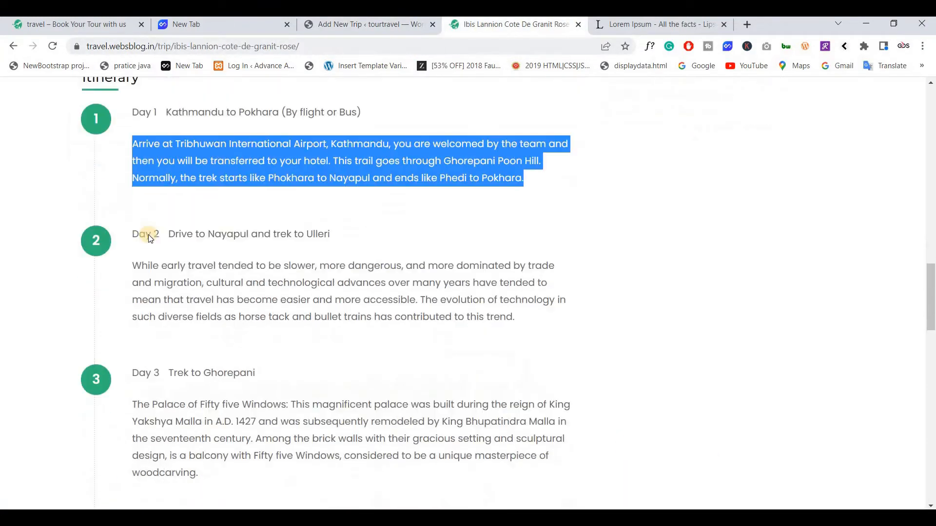
pyautogui.moveTo(168, 225); pyautogui.dragTo(345, 224)
pyautogui.hotkey('ctrl', 'c')
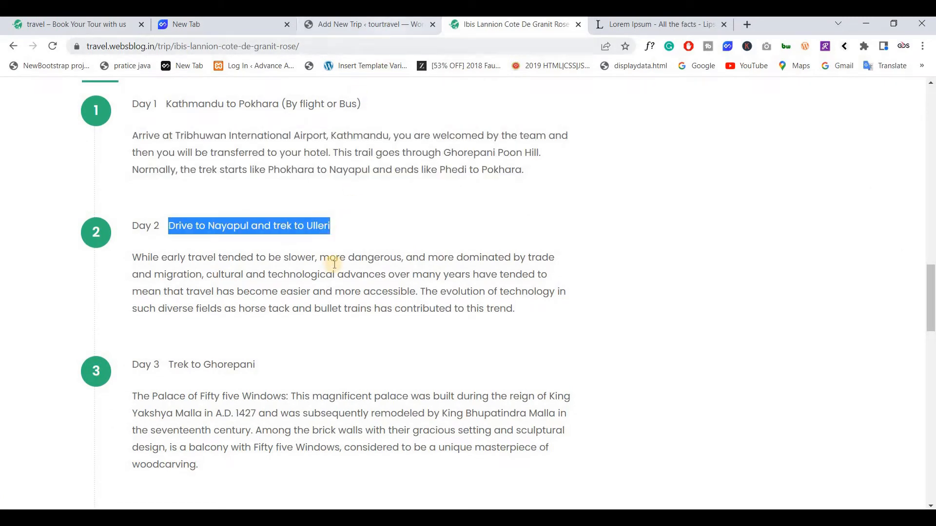
pyautogui.click(390, 25)
pyautogui.hotkey('ctrl', 'v')
# Fill the Day 2 itinerary content with the Ibis Lannion page's paragraph beginning "While early travel tended to be slower".
pyautogui.hotkey('ctrl', 'Tab')
pyautogui.moveTo(132, 256); pyautogui.dragTo(535, 318)
pyautogui.hotkey('ctrl', 'c')
pyautogui.hotkey('ctrl', 'shift', 'Tab')
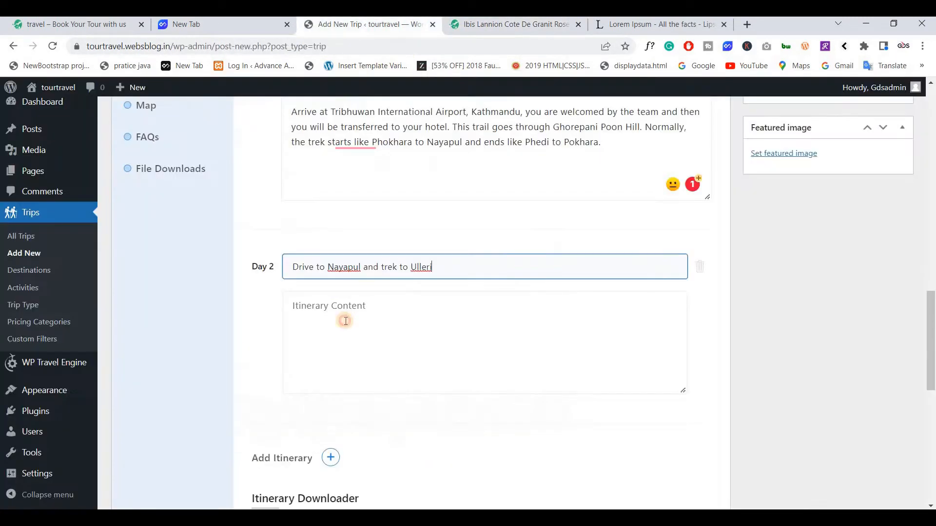
pyautogui.click(343, 317)
pyautogui.hotkey('ctrl', 'v')
pyautogui.scroll(-4, 331, 329)
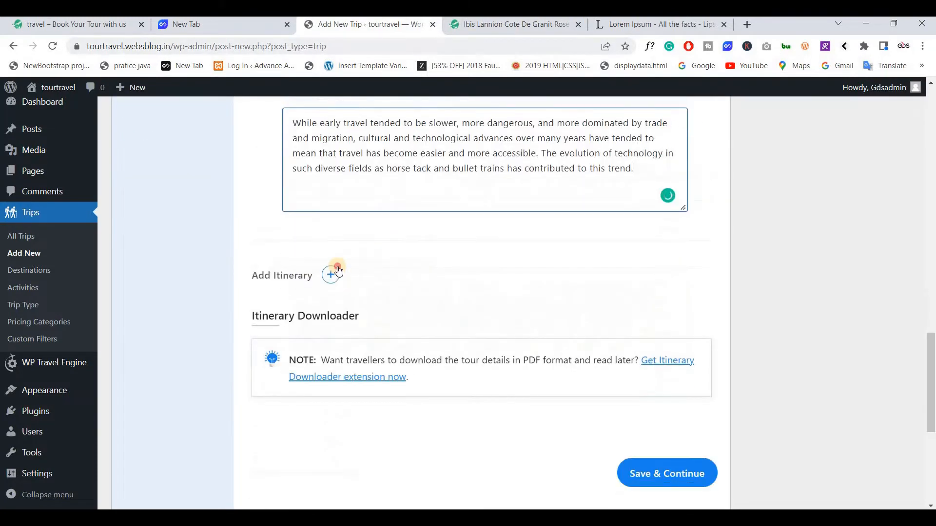
# Add a Day 3 itinerary entry titled "Trek to Ghorepani", copied from the Ibis Lannion page.
pyautogui.click(331, 272)
pyautogui.click(511, 24)
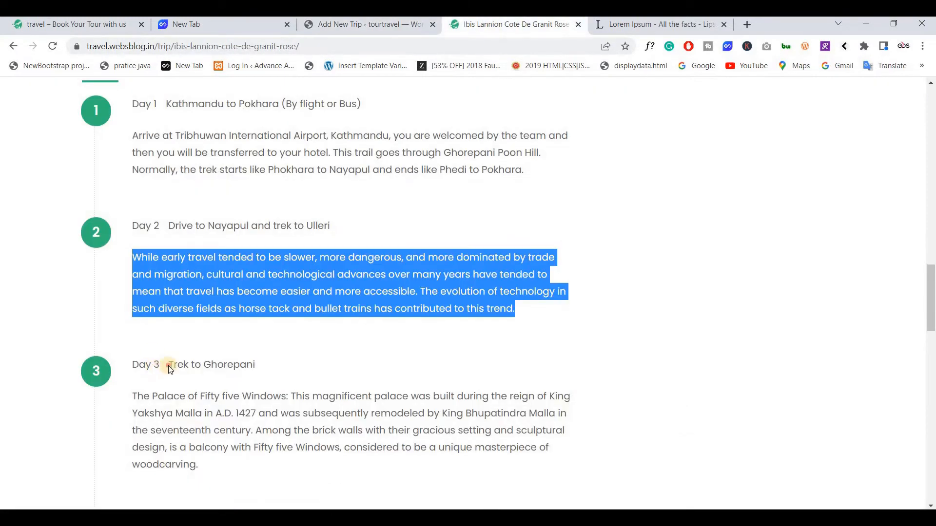
pyautogui.moveTo(168, 365); pyautogui.dragTo(275, 361)
pyautogui.hotkey('ctrl', 'c')
pyautogui.hotkey('ctrl', 'shift', 'Tab')
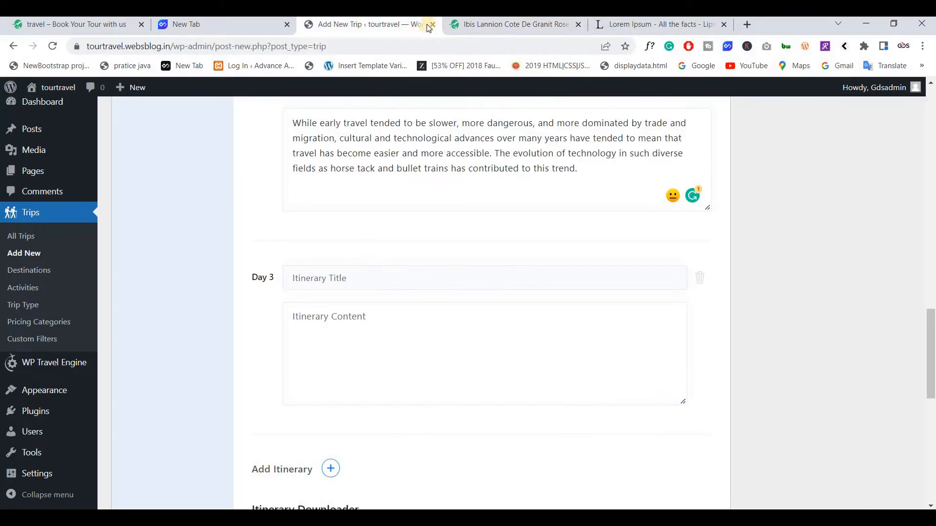
pyautogui.click(344, 276)
pyautogui.hotkey('ctrl', 'v')
# Fill the Day 3 itinerary content with the Ibis Lannion page's paragraph beginning "The Palace of Fifty five Windows".
pyautogui.hotkey('ctrl', 'Tab')
pyautogui.scroll(-1, 132, 337)
pyautogui.moveTo(133, 338); pyautogui.dragTo(200, 405)
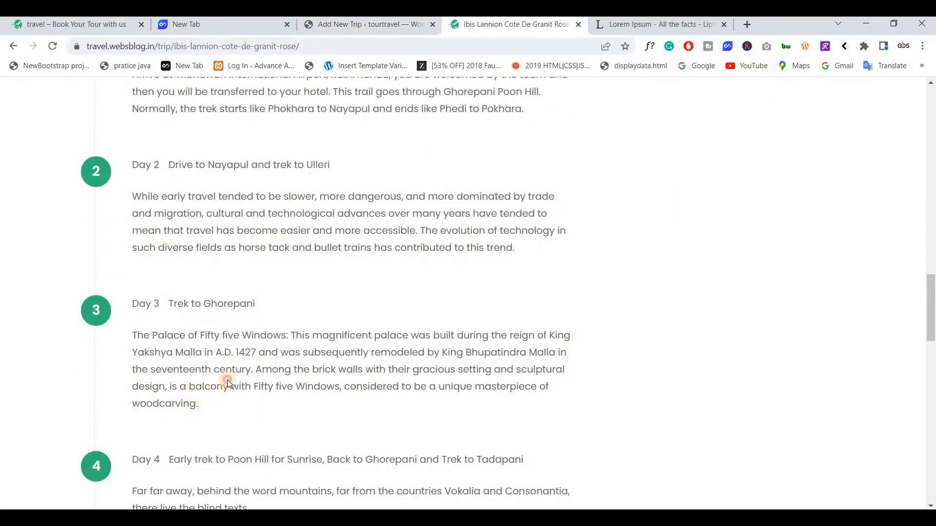
pyautogui.click(378, 28)
pyautogui.click(374, 343)
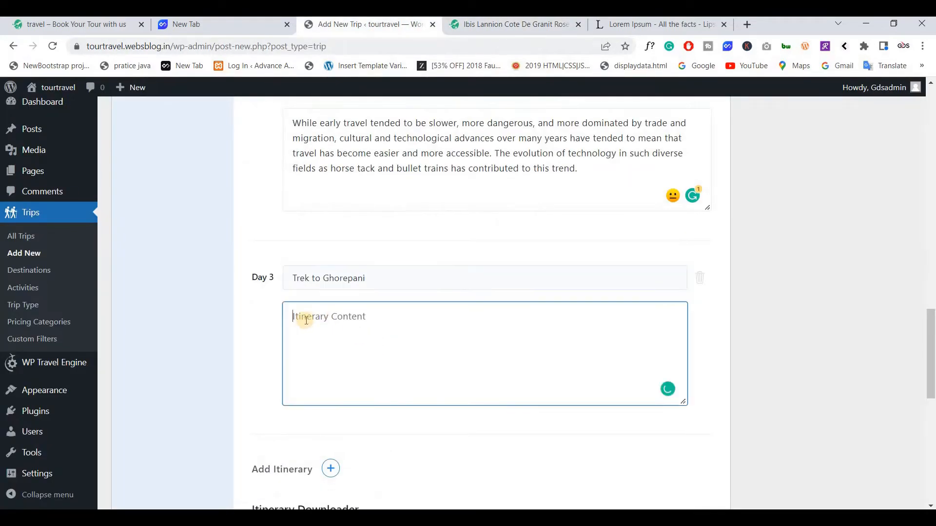
pyautogui.hotkey('ctrl', 'v')
# Review the three itinerary days, save them and continue to the Includes/Excludes section.
pyautogui.scroll(3, 293, 312)
pyautogui.scroll(5, 312, 308)
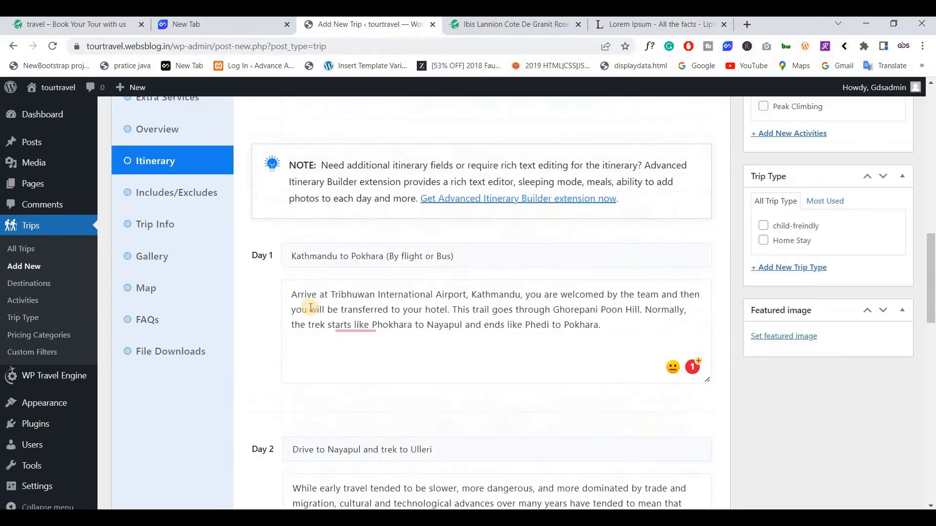
pyautogui.scroll(3, 311, 307)
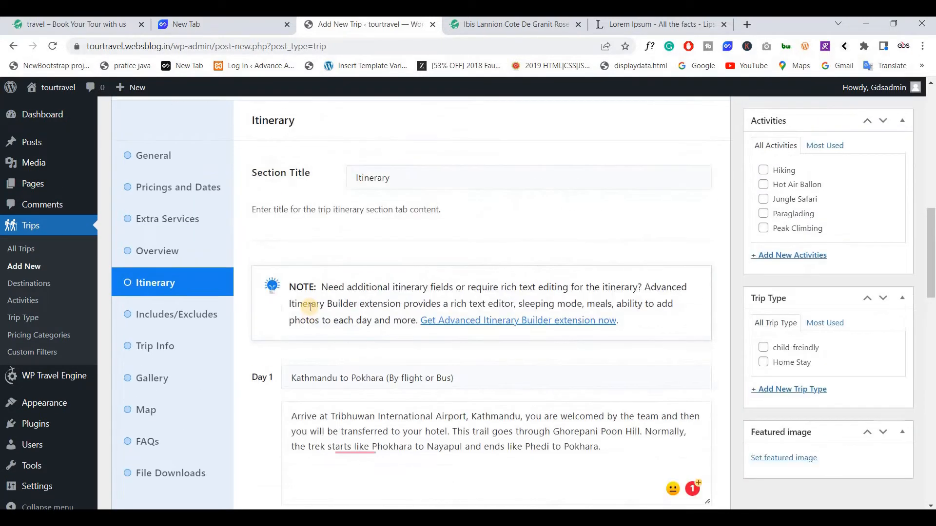
pyautogui.scroll(-1, 310, 307)
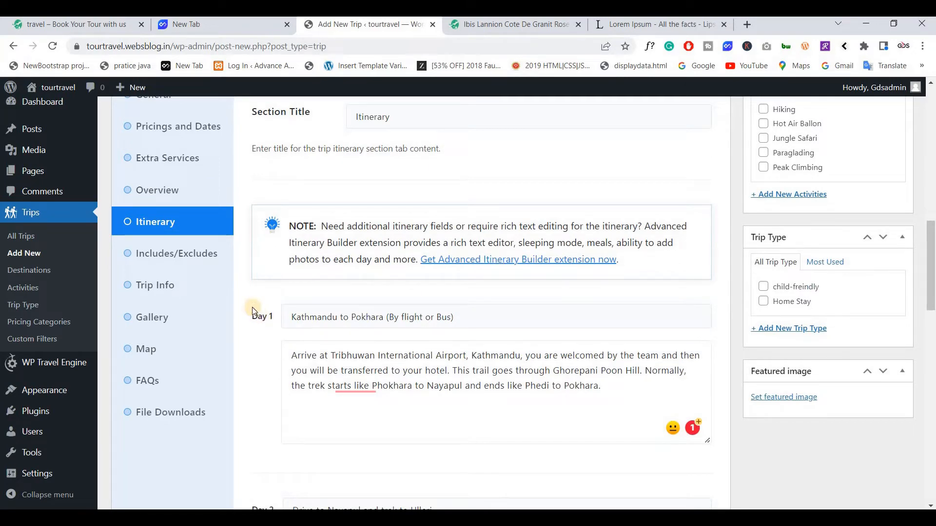
pyautogui.scroll(-10, 269, 307)
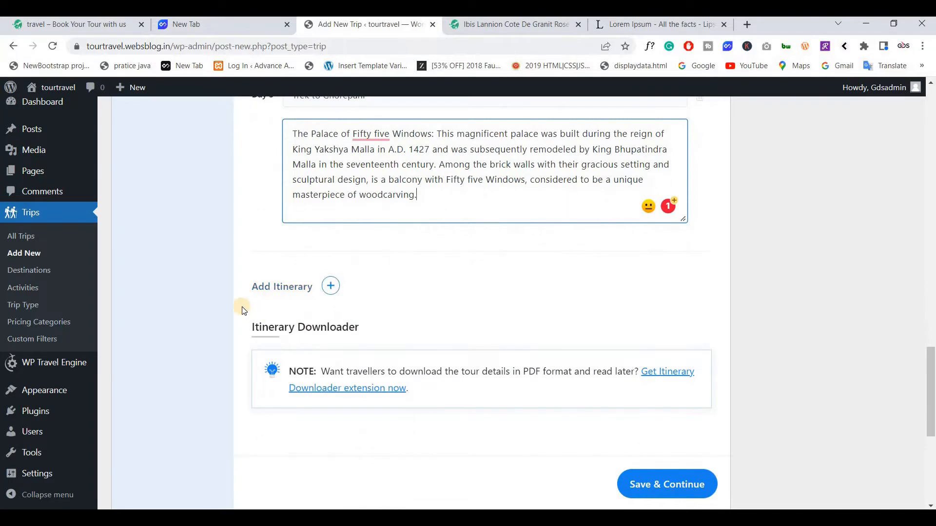
pyautogui.scroll(-3, 340, 330)
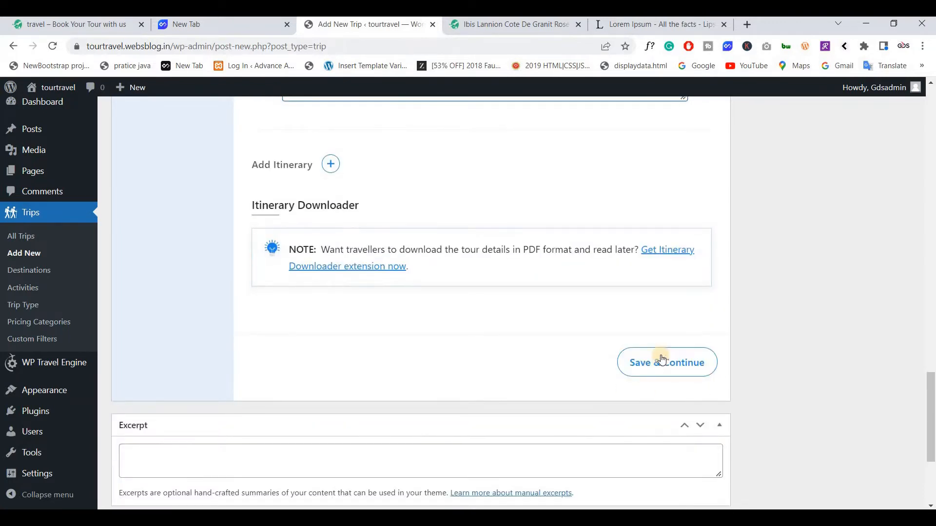
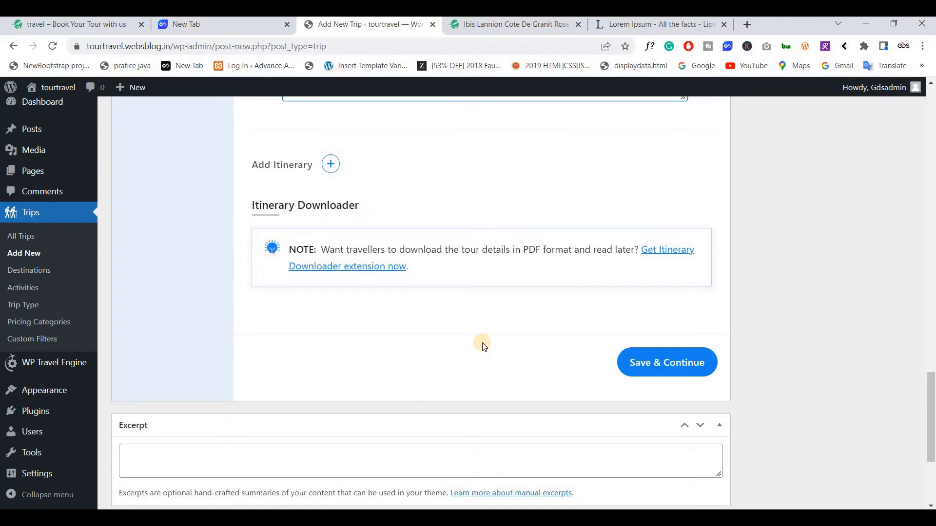
pyautogui.click(631, 363)
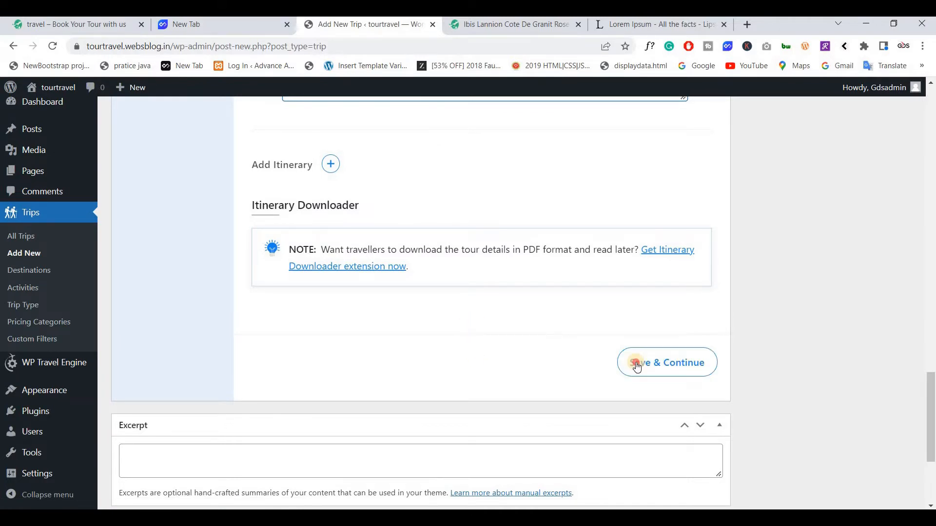
# Set the Includes/Excludes section title to "Cost", copied from the cost details on the Ibis Lannion trip page.
pyautogui.scroll(10, 363, 304)
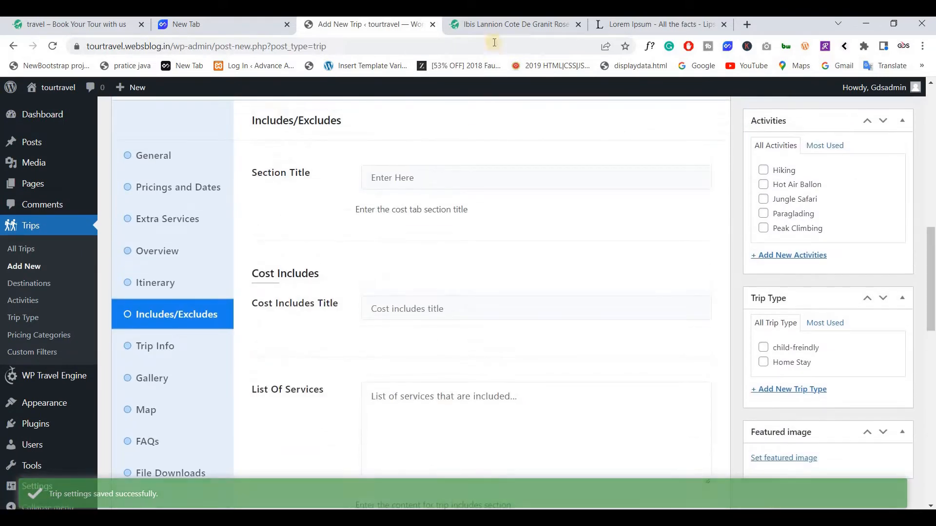
pyautogui.hotkey('ctrl', 'Tab')
pyautogui.scroll(10, 332, 227)
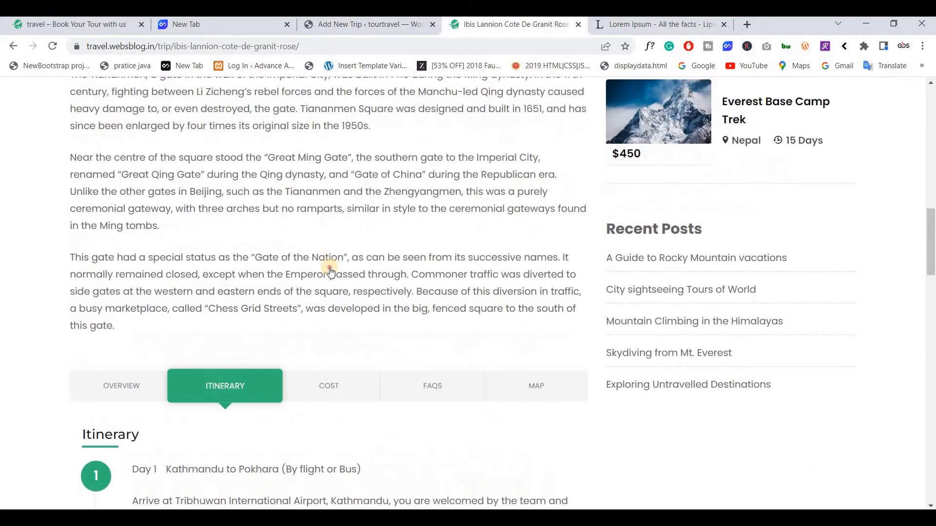
pyautogui.scroll(-4, 335, 285)
pyautogui.click(336, 284)
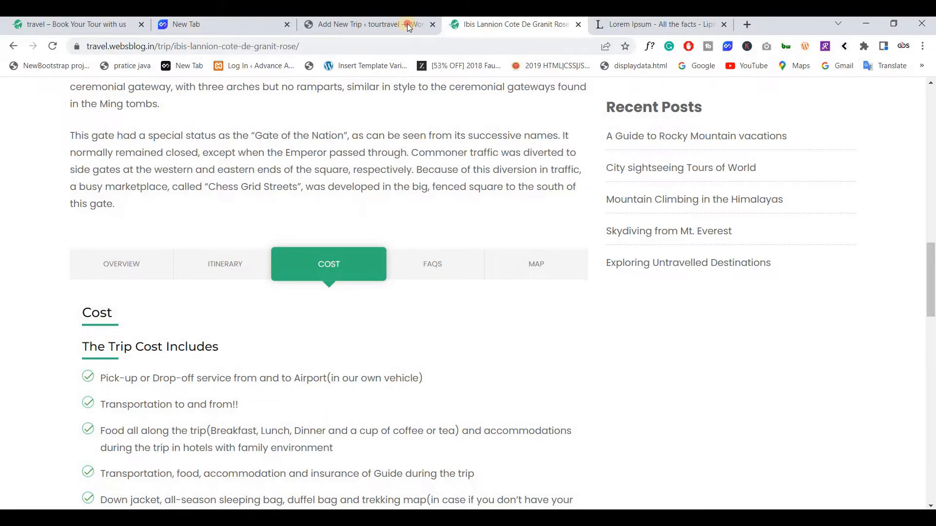
pyautogui.hotkey('ctrl', 'shift', 'Tab')
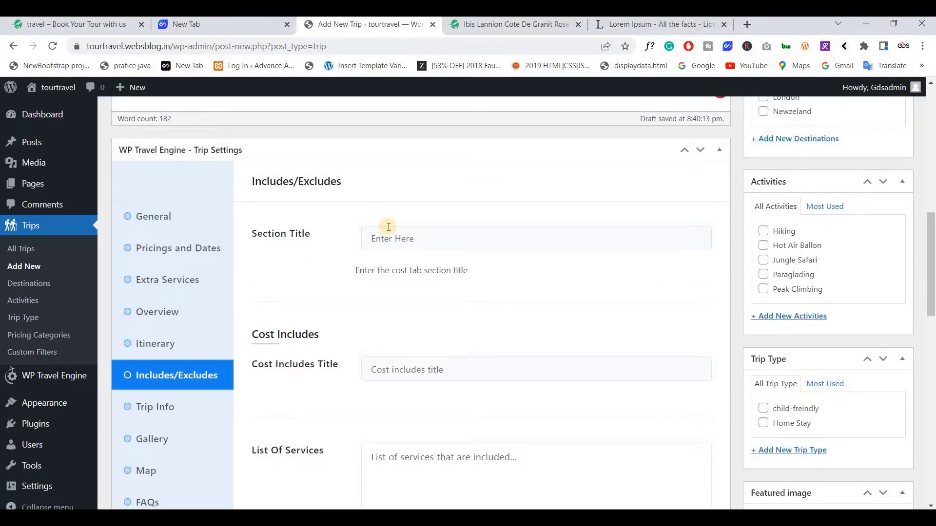
pyautogui.click(494, 22)
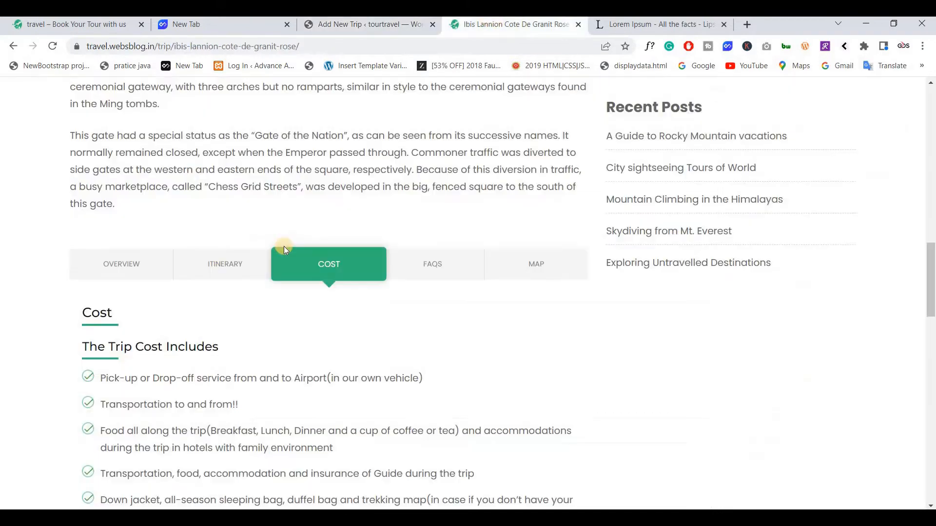
pyautogui.moveTo(91, 312); pyautogui.dragTo(83, 316)
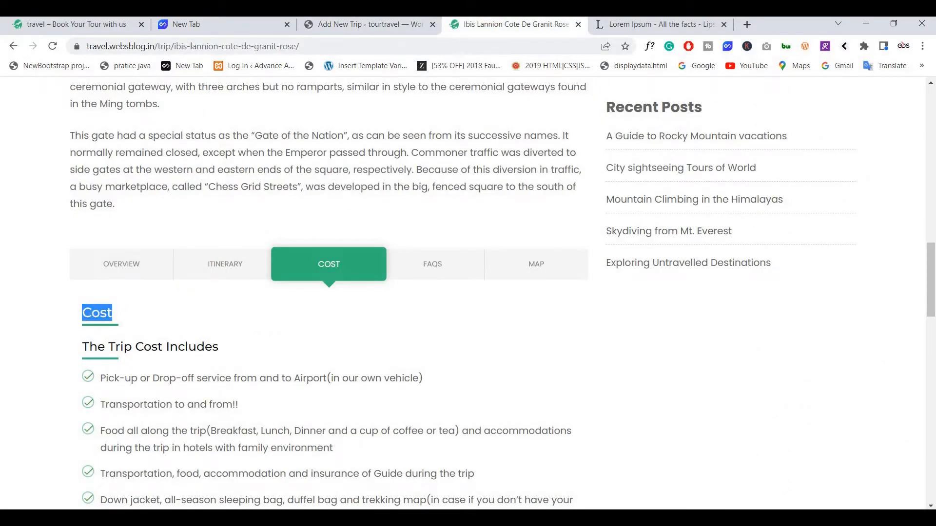
pyautogui.click(363, 24)
pyautogui.click(396, 230)
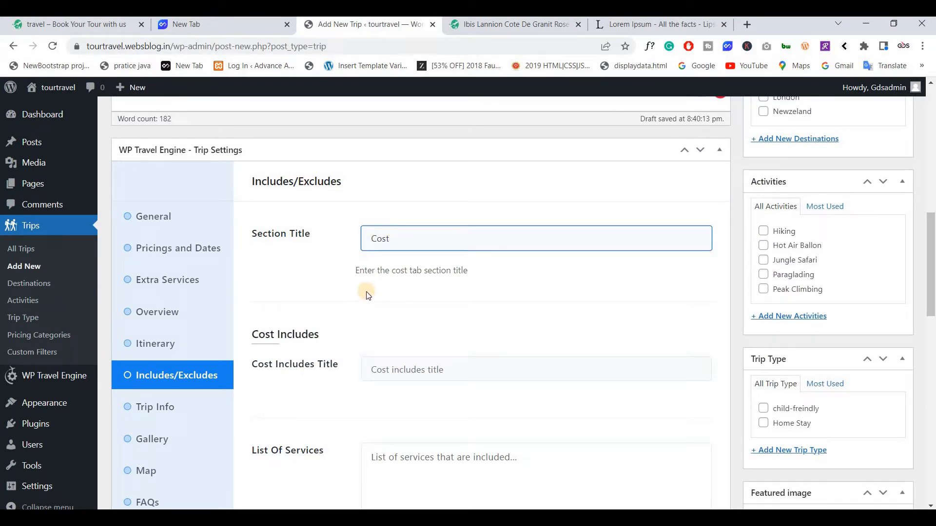
pyautogui.scroll(-3, 362, 288)
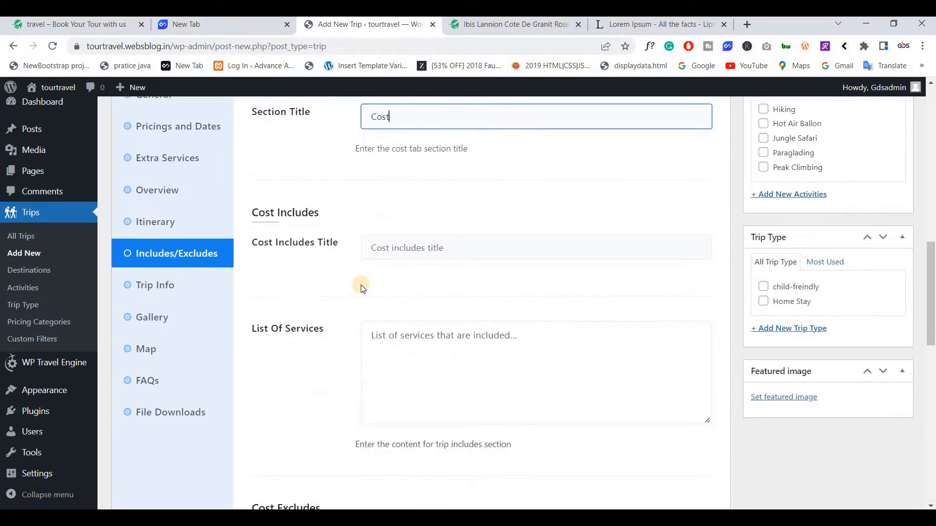
pyautogui.scroll(-1, 362, 289)
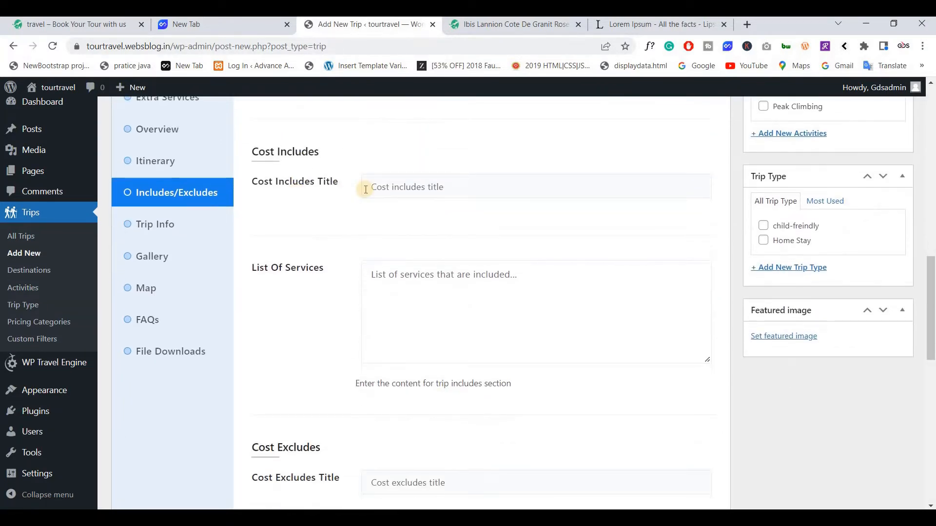
# Set the Cost Includes Title to "The Trip Cost Includes", copied from the Ibis Lannion trip page.
pyautogui.click(458, 24)
pyautogui.scroll(-3, 164, 308)
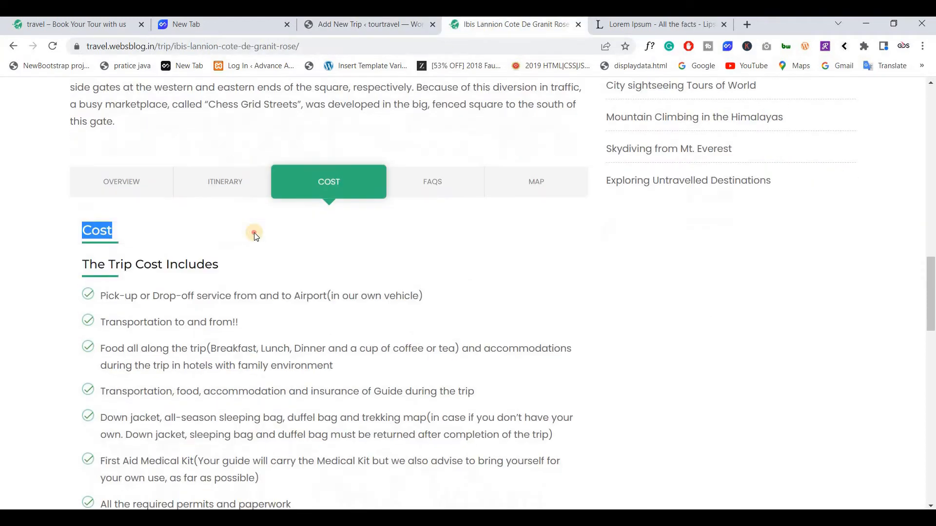
pyautogui.click(77, 218)
pyautogui.moveTo(76, 218); pyautogui.dragTo(219, 225)
pyautogui.hotkey('ctrl', 'c')
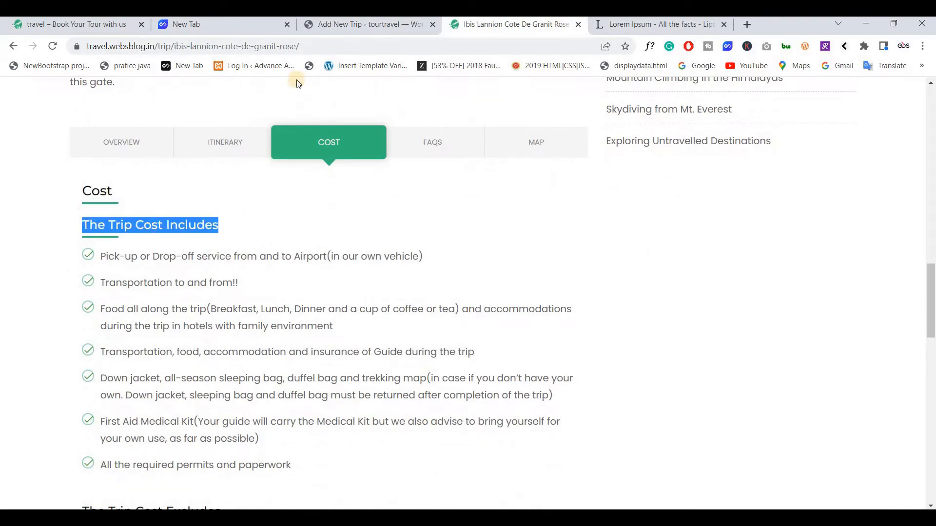
pyautogui.click(341, 25)
pyautogui.click(409, 177)
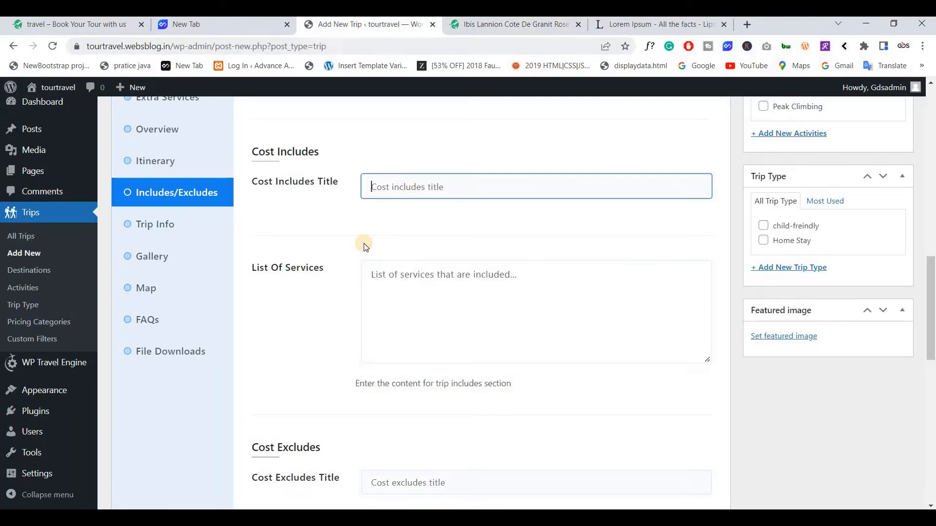
pyautogui.hotkey('ctrl', 'v')
# Fill the included services list with the Ibis Lannion page's items from airport pick-up through required permits and paperwork.
pyautogui.scroll(2, 357, 255)
pyautogui.scroll(-3, 382, 250)
pyautogui.click(383, 248)
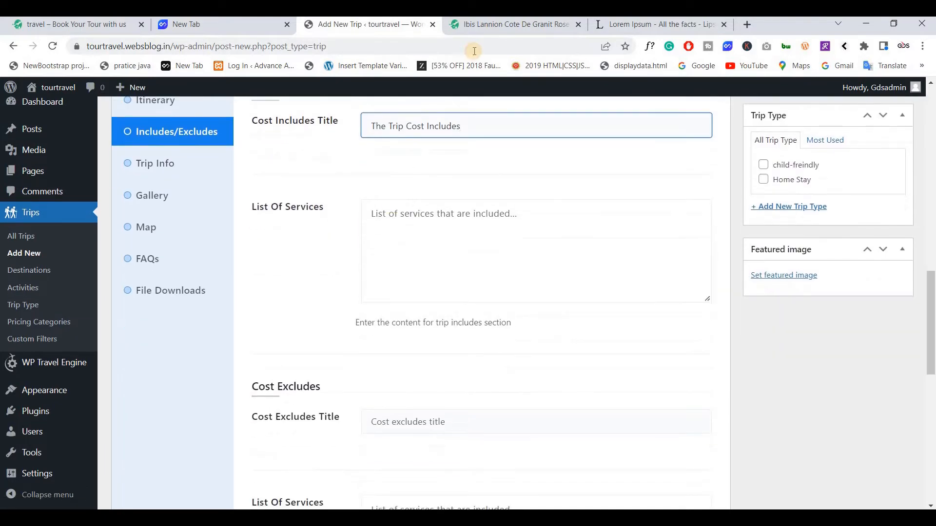
pyautogui.click(482, 28)
pyautogui.scroll(-1, 102, 197)
pyautogui.moveTo(98, 191); pyautogui.dragTo(293, 410)
pyautogui.hotkey('ctrl', 'c')
pyautogui.click(349, 29)
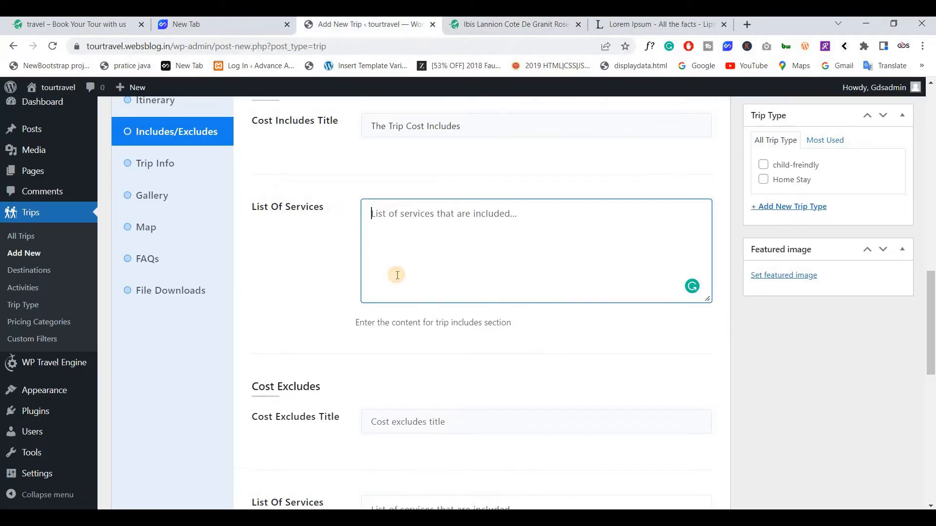
pyautogui.hotkey('ctrl', 'v')
# Set the Cost Excludes Title to "The Trip Cost Excludes", copied from the Ibis Lannion trip page.
pyautogui.scroll(-4, 311, 286)
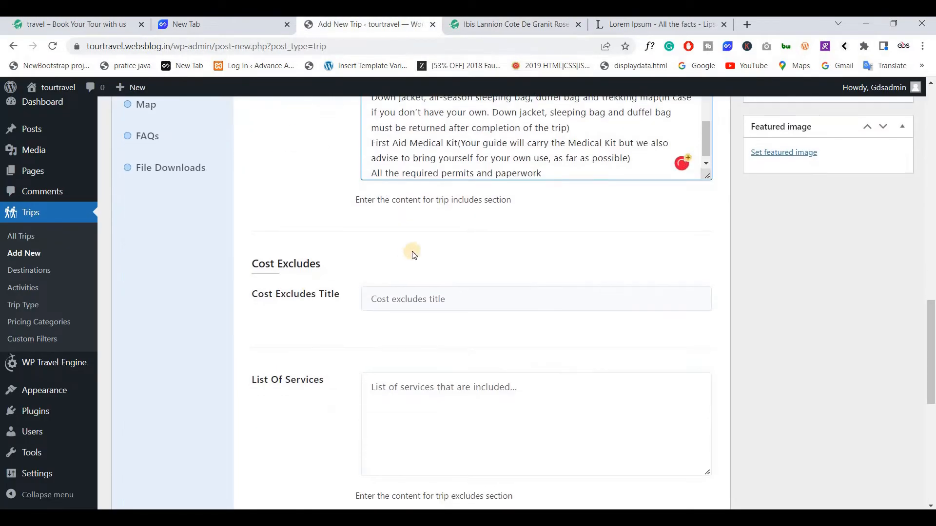
pyautogui.hotkey('ctrl', 'Tab')
pyautogui.scroll(-3, 144, 253)
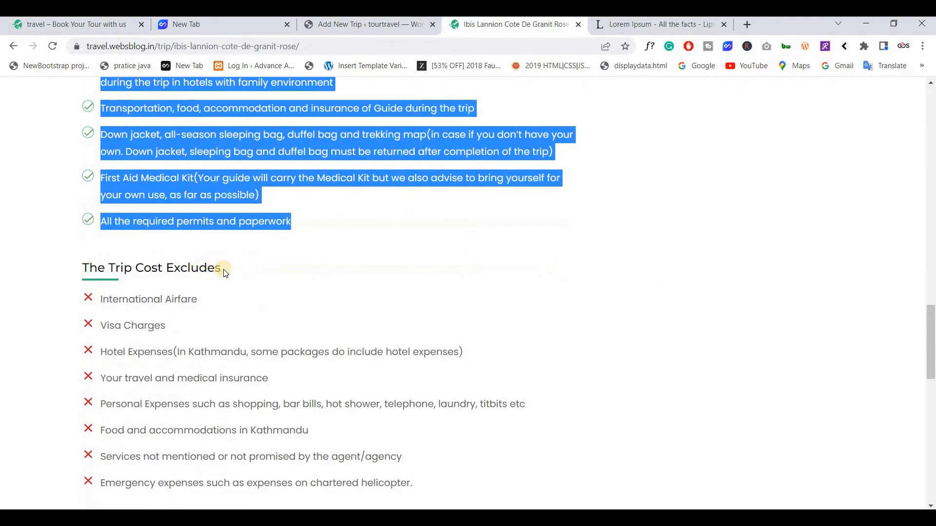
pyautogui.moveTo(79, 265); pyautogui.dragTo(221, 269)
pyautogui.hotkey('ctrl', 'c')
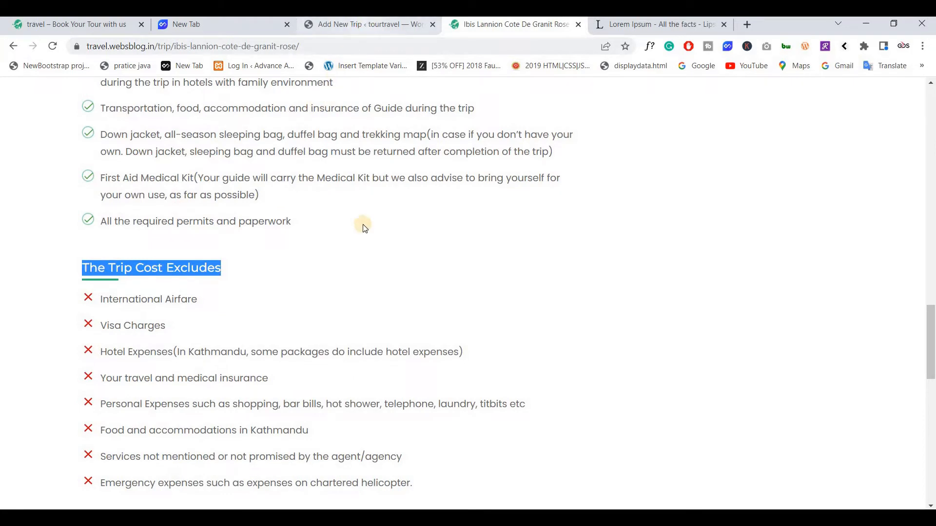
pyautogui.hotkey('ctrl', 'shift', 'Tab')
pyautogui.click(410, 238)
pyautogui.hotkey('ctrl', 'v')
# Fill the excluded services list with the Ibis Lannion page's items from International Airfare through chartered helicopter emergency expenses.
pyautogui.hotkey('ctrl', 'Tab')
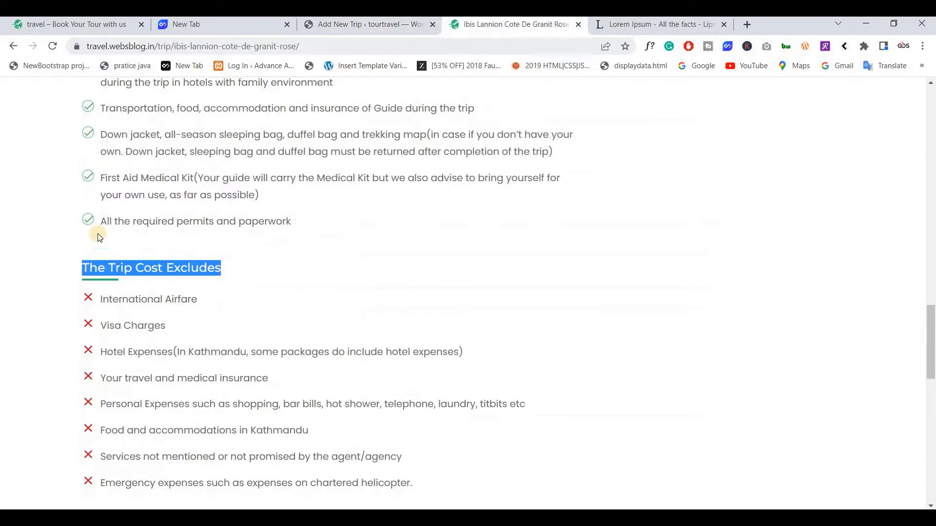
pyautogui.scroll(-3, 423, 372)
pyautogui.moveTo(97, 175); pyautogui.dragTo(429, 363)
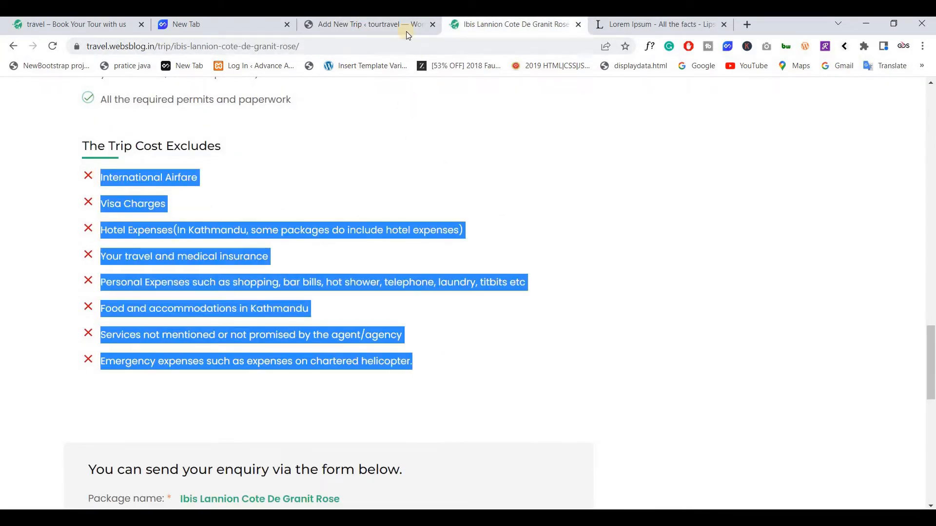
pyautogui.hotkey('ctrl', 'shift', 'Tab')
pyautogui.click(400, 332)
pyautogui.hotkey('ctrl', 'v')
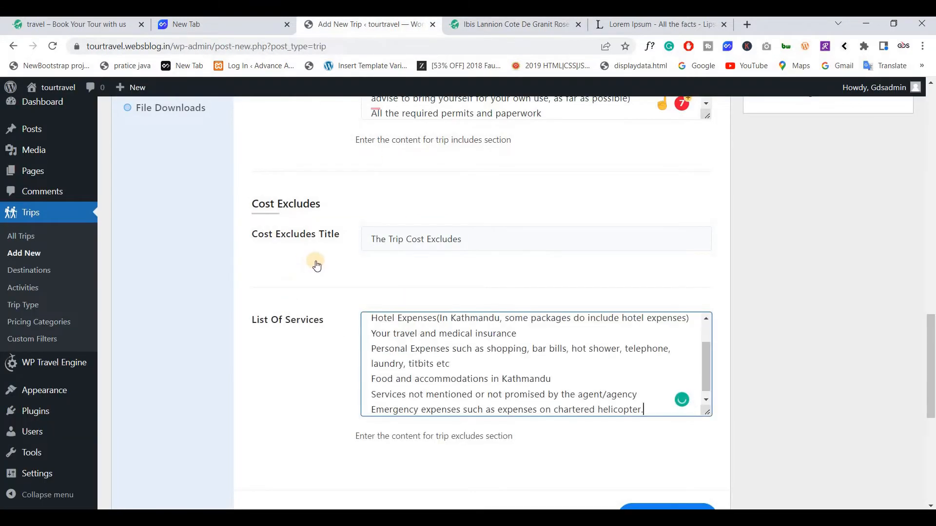
# Compare the excluded services list with the Ibis Lannion page and review the completed Includes/Excludes fields.
pyautogui.scroll(-1, 391, 156)
pyautogui.hotkey('ctrl', 'Tab')
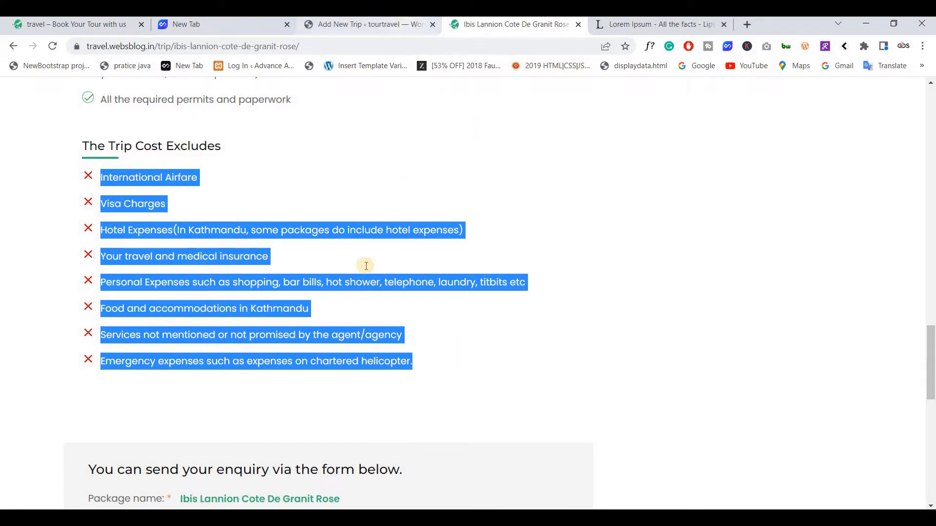
pyautogui.hotkey('ctrl', 'shift', 'Tab')
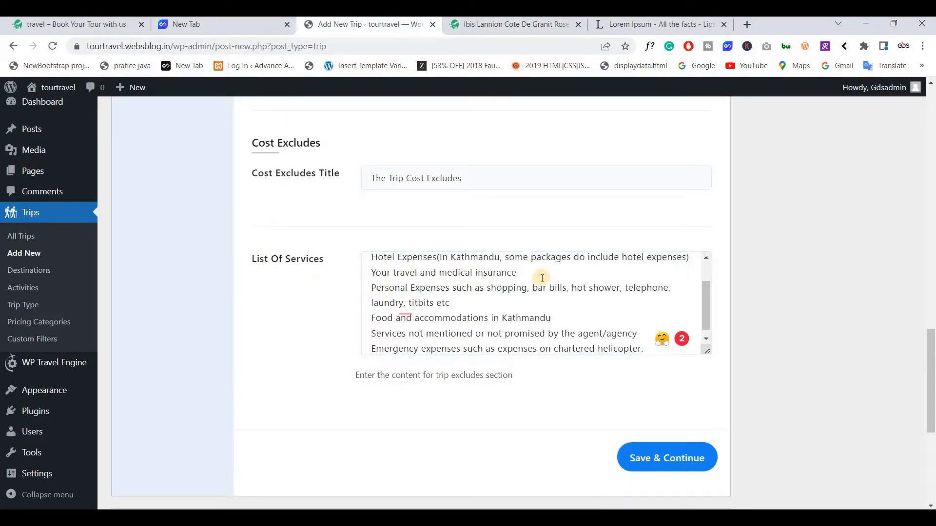
pyautogui.scroll(2, 462, 288)
pyautogui.moveTo(370, 266); pyautogui.dragTo(487, 261)
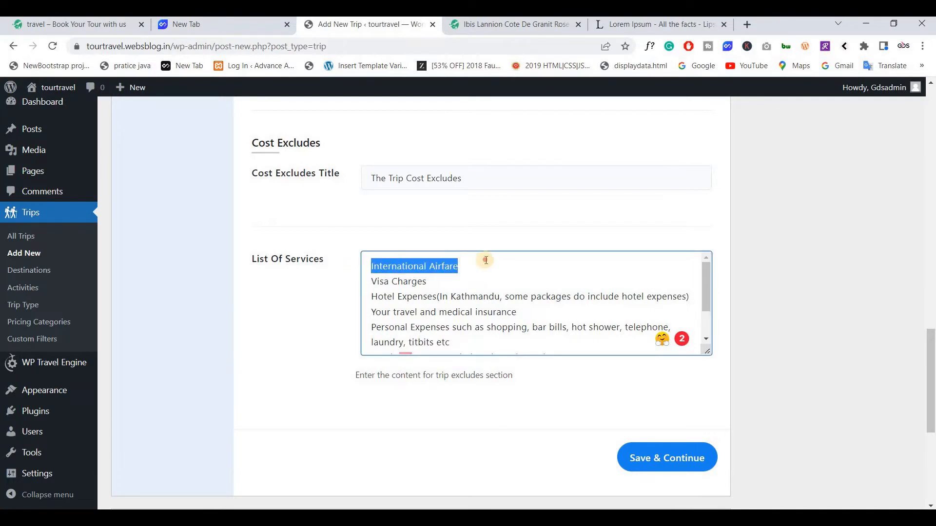
pyautogui.click(486, 260)
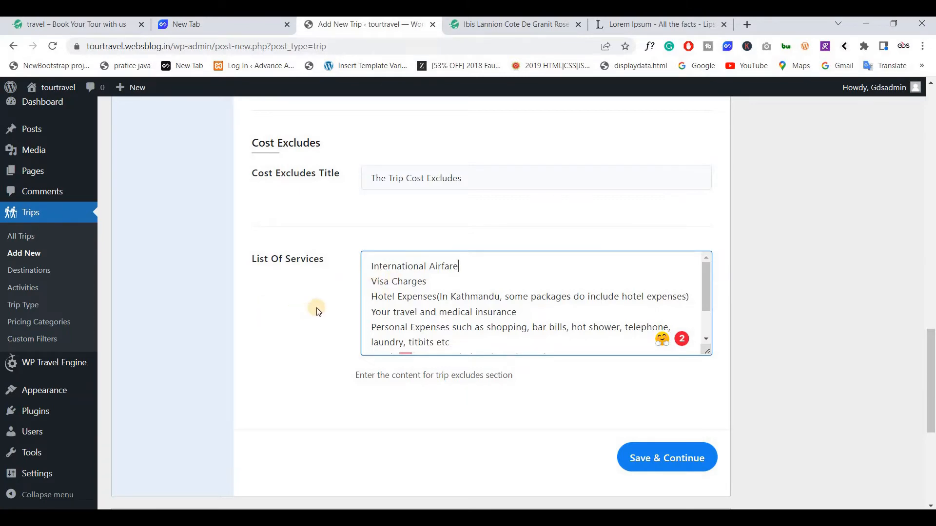
pyautogui.scroll(-4, 312, 310)
pyautogui.scroll(9, 307, 310)
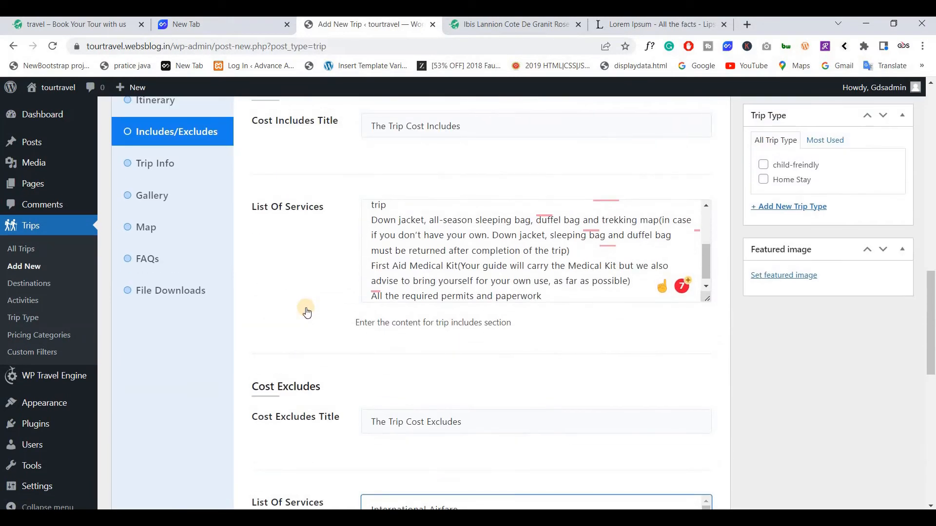
pyautogui.scroll(-3, 308, 341)
pyautogui.scroll(-3, 307, 378)
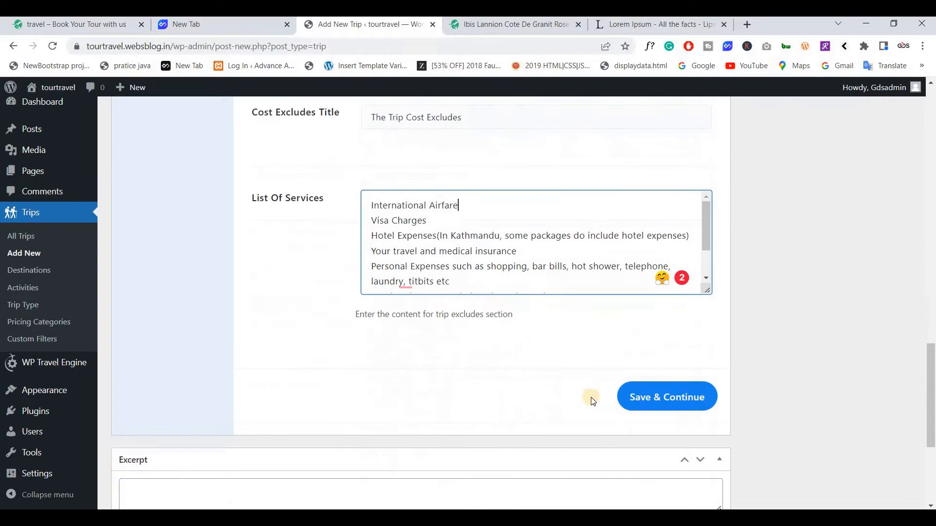
# Save the Includes/Excludes section and open the trip's Trip Info section.
pyautogui.click(664, 406)
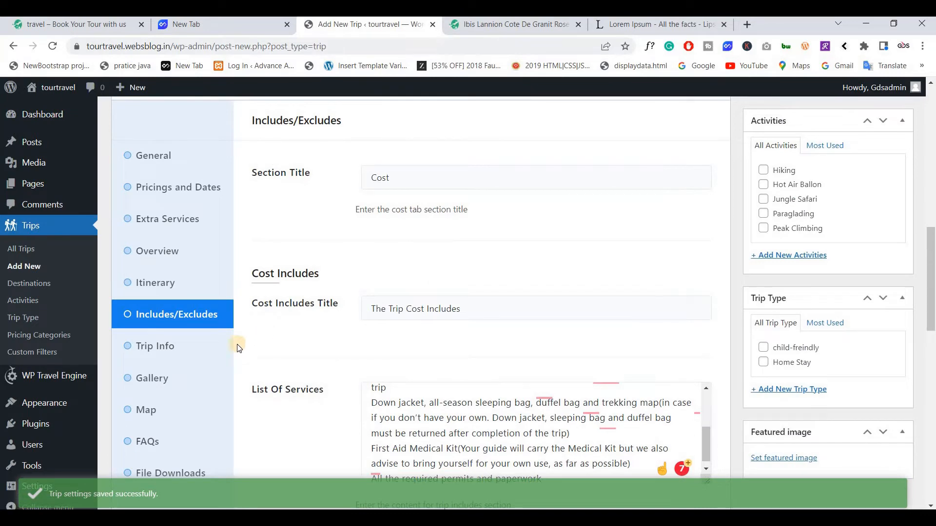
pyautogui.click(173, 347)
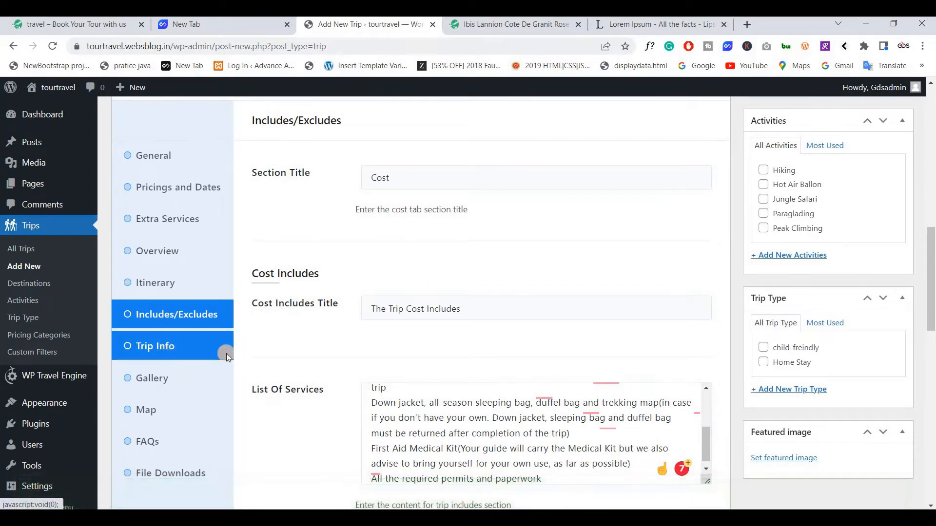
pyautogui.scroll(2, 289, 295)
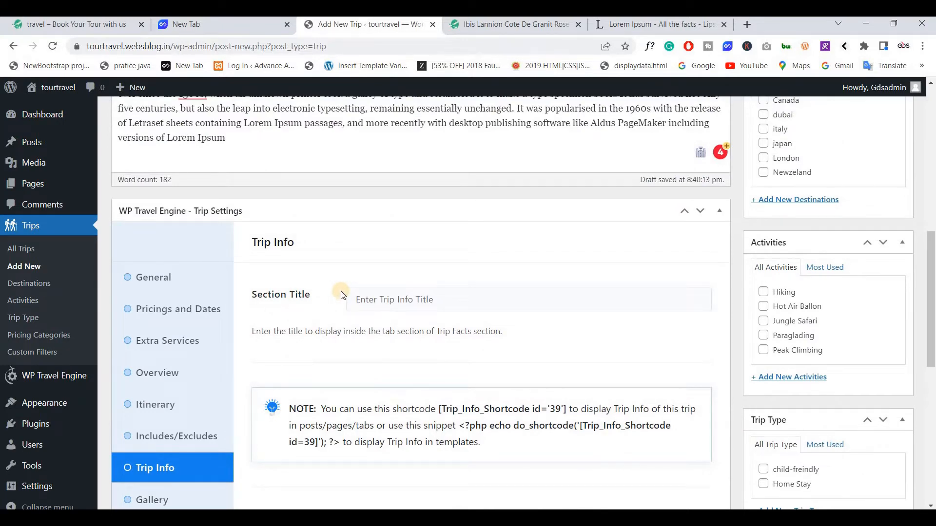
pyautogui.scroll(-3, 371, 328)
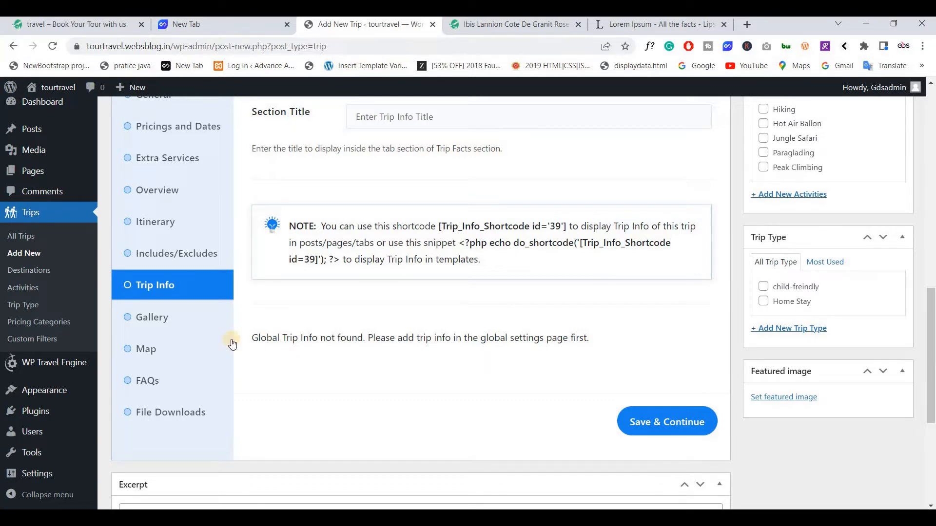
# Open the WP Travel Engine settings in a separate browser tab, keeping the trip editor open, and allow the update notifications opt-in.
pyautogui.moveTo(61, 370)
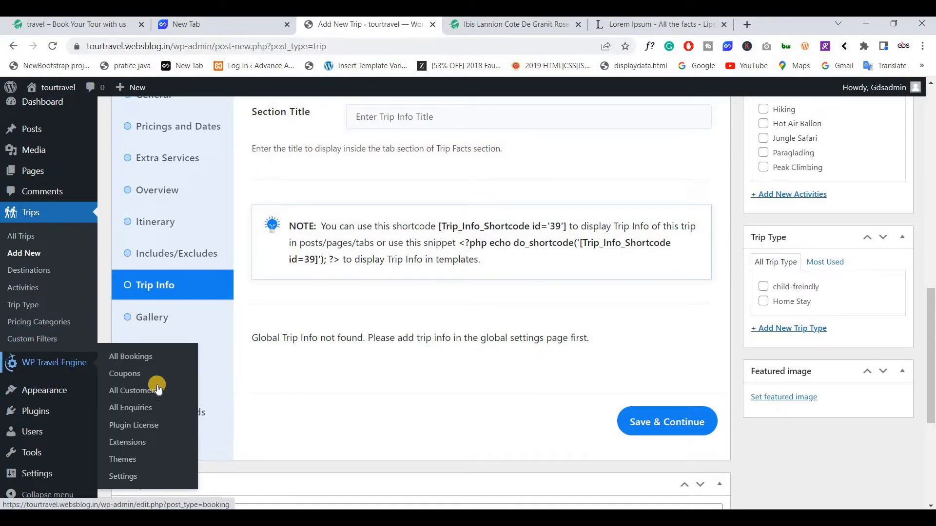
pyautogui.click(123, 476)
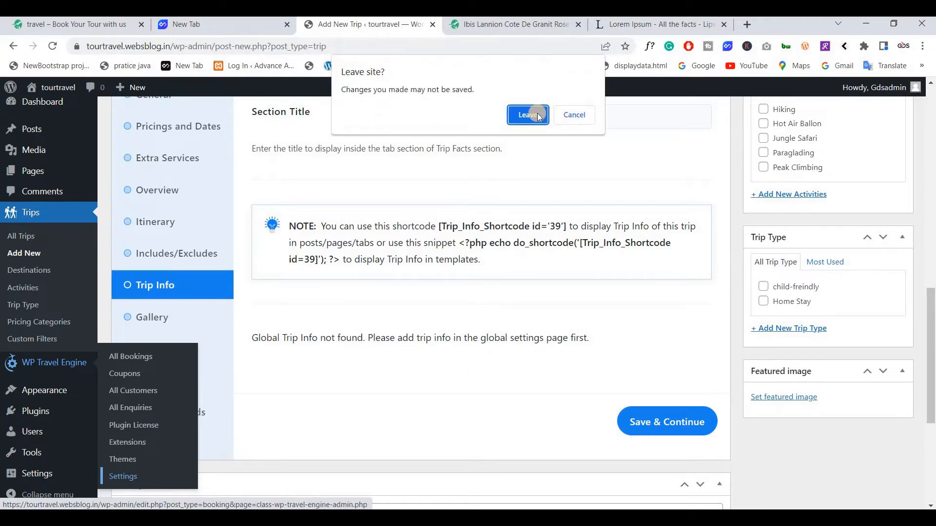
pyautogui.click(574, 116)
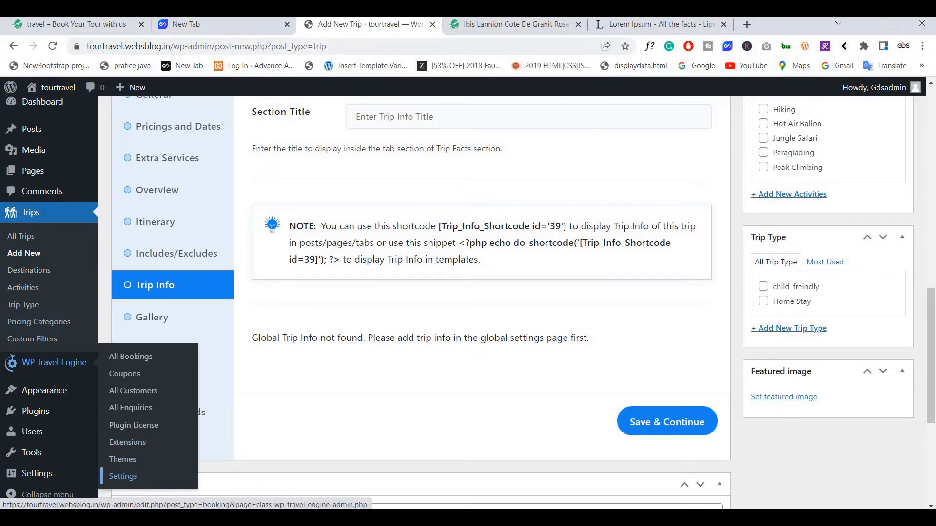
pyautogui.middleClick(123, 477)
pyautogui.moveTo(415, 23); pyautogui.dragTo(339, 31)
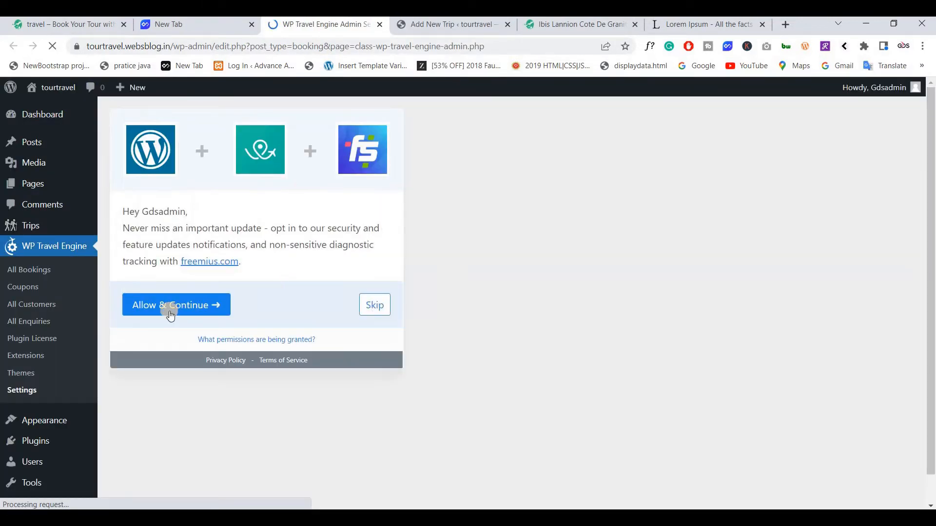
pyautogui.click(178, 313)
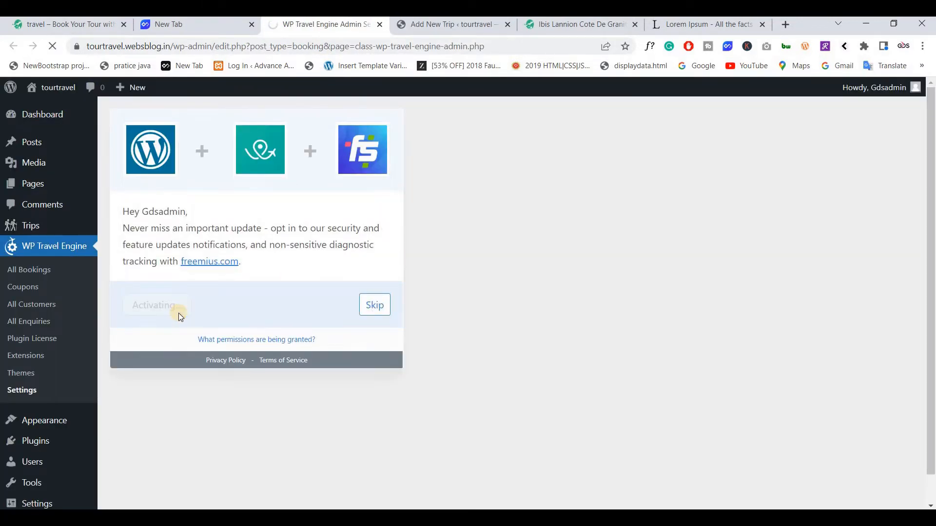
# Open the Trip Info section of the global general settings and add an empty trip info field.
pyautogui.scroll(-4, 202, 282)
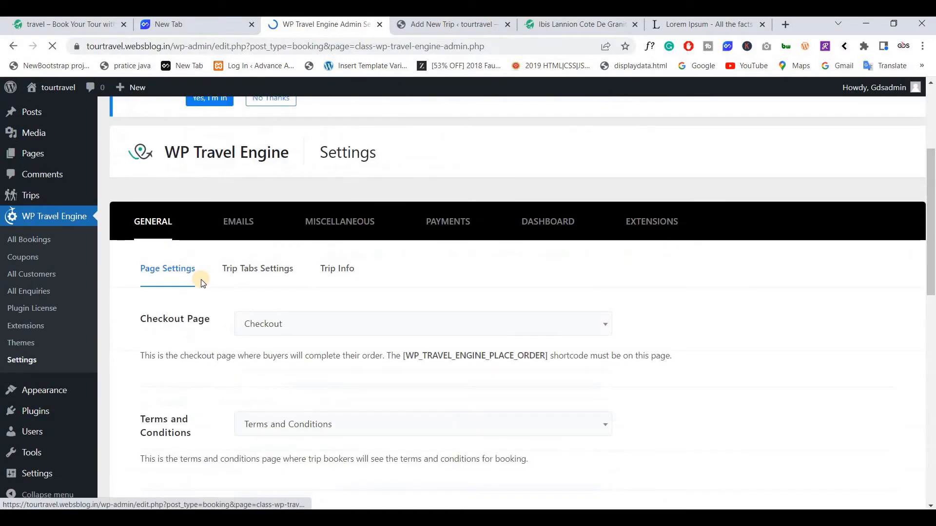
pyautogui.scroll(-1, 202, 283)
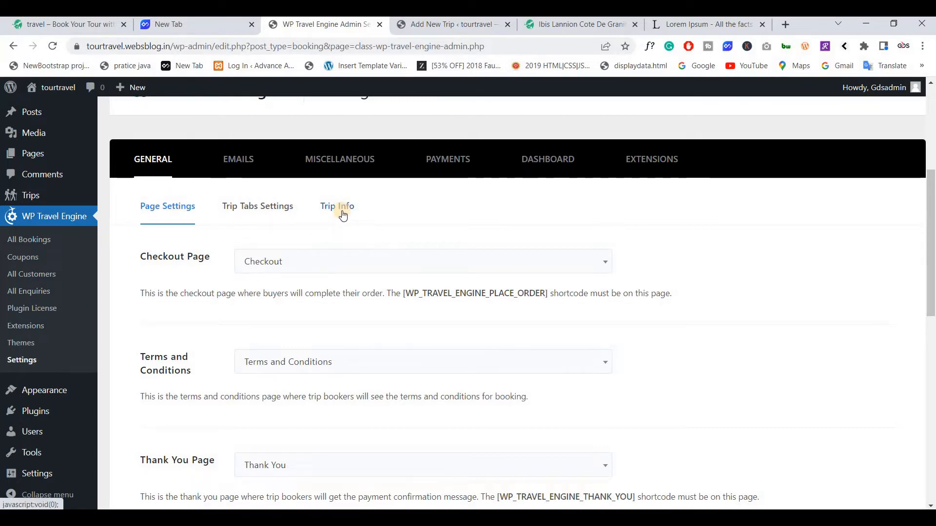
pyautogui.click(439, 24)
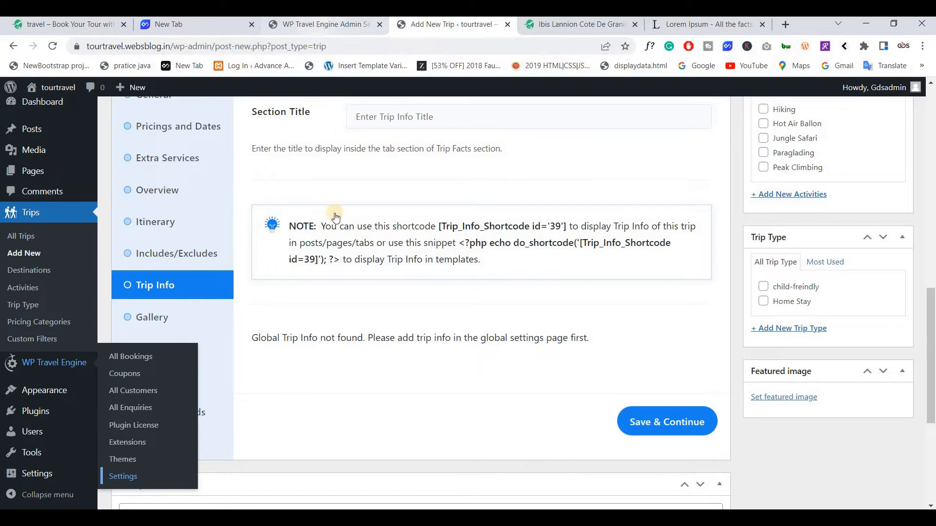
pyautogui.click(321, 26)
pyautogui.click(331, 208)
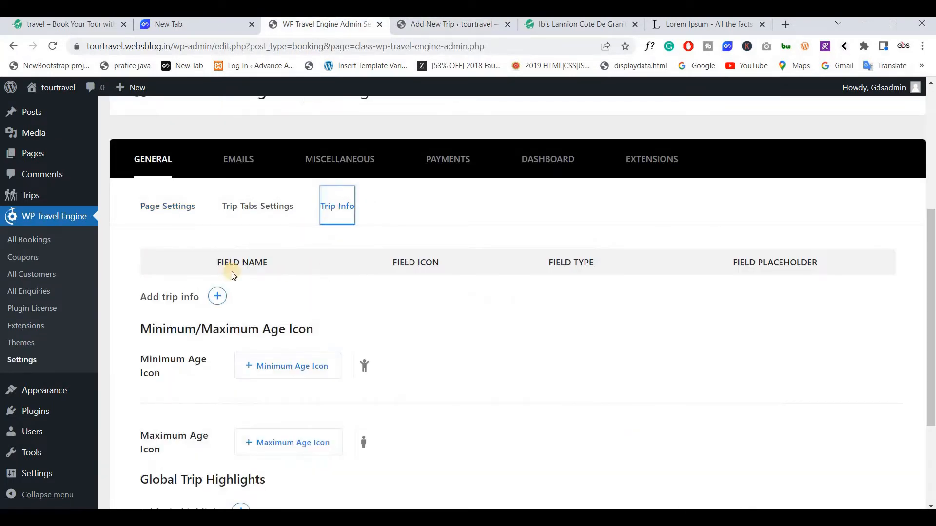
pyautogui.click(221, 297)
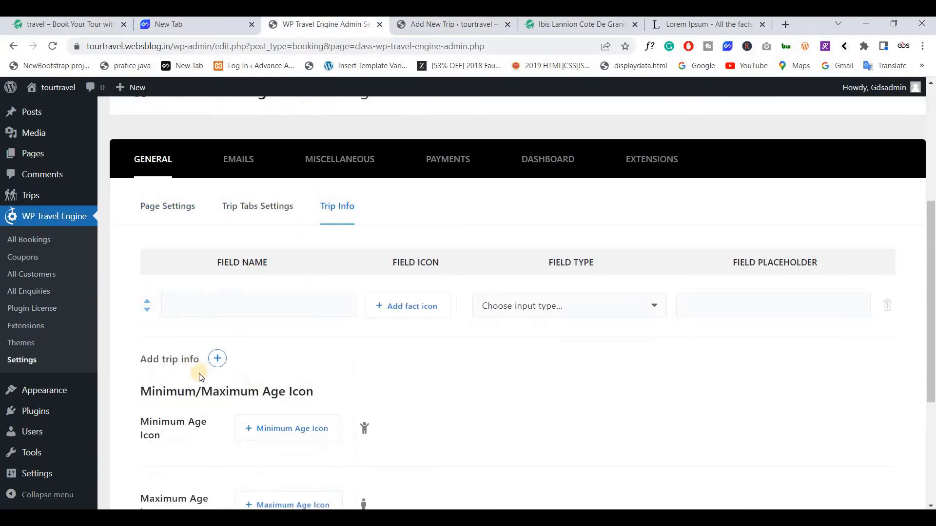
pyautogui.click(243, 315)
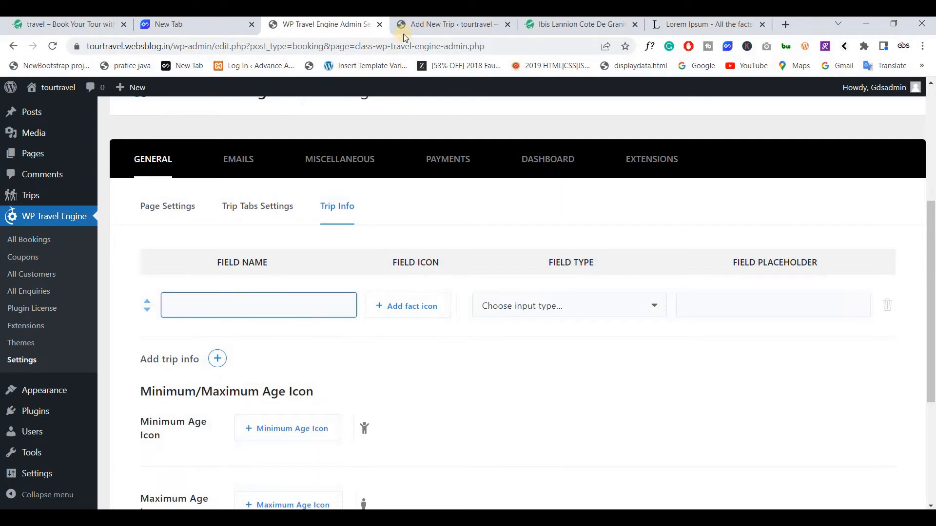
# Copy the Transpotation label from the Trip Facts box on the Ibis Lannion trip page.
pyautogui.click(542, 22)
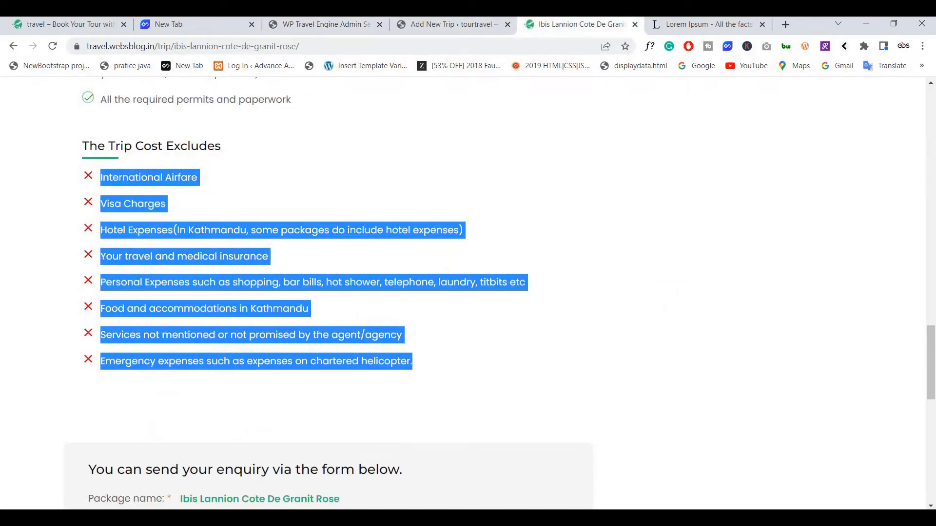
pyautogui.click(341, 29)
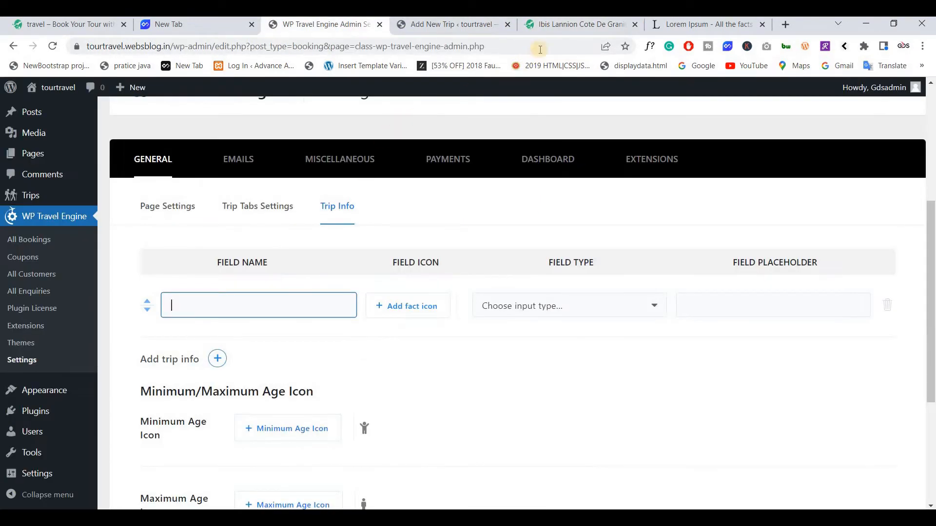
pyautogui.click(557, 28)
pyautogui.scroll(10, 19, 317)
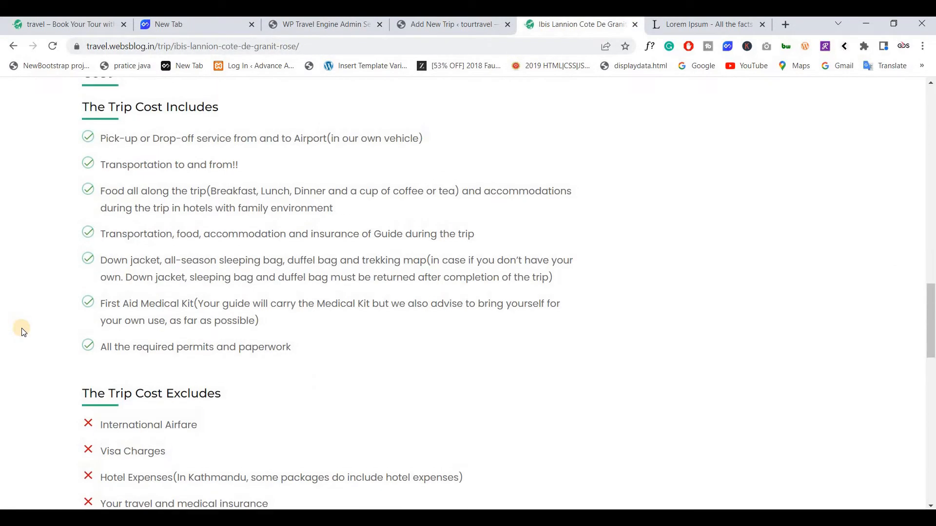
pyautogui.scroll(5, 22, 331)
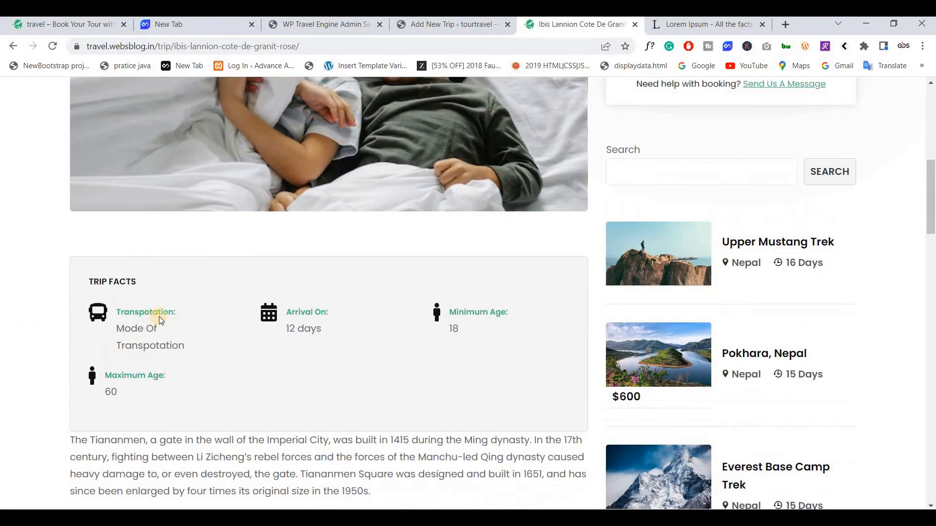
pyautogui.doubleClick(119, 314)
pyautogui.hotkey('ctrl', 'c')
pyautogui.click(118, 313)
pyautogui.moveTo(118, 313); pyautogui.dragTo(172, 315)
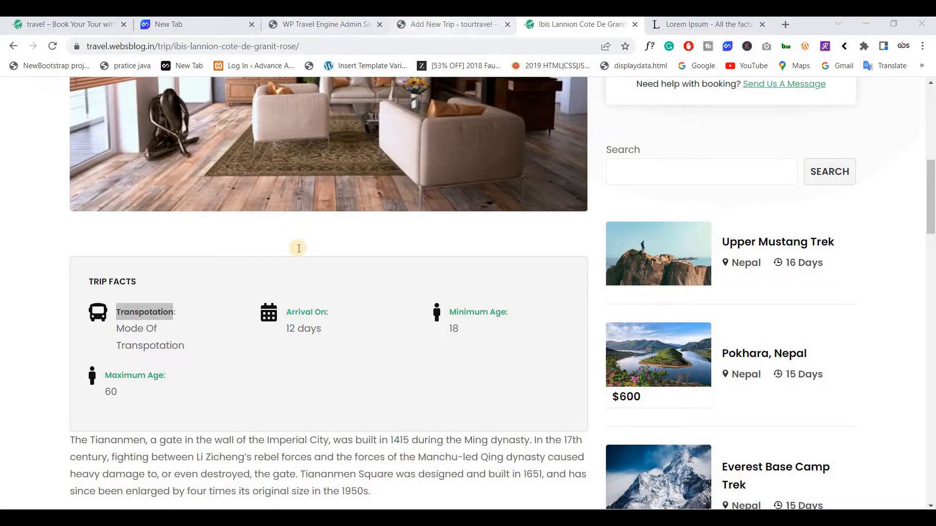
# Place the settings browser tab beside the Ibis Lannion page and name the empty trip info field Transportation, with corrected spelling.
pyautogui.click(441, 24)
pyautogui.moveTo(335, 23); pyautogui.dragTo(453, 24)
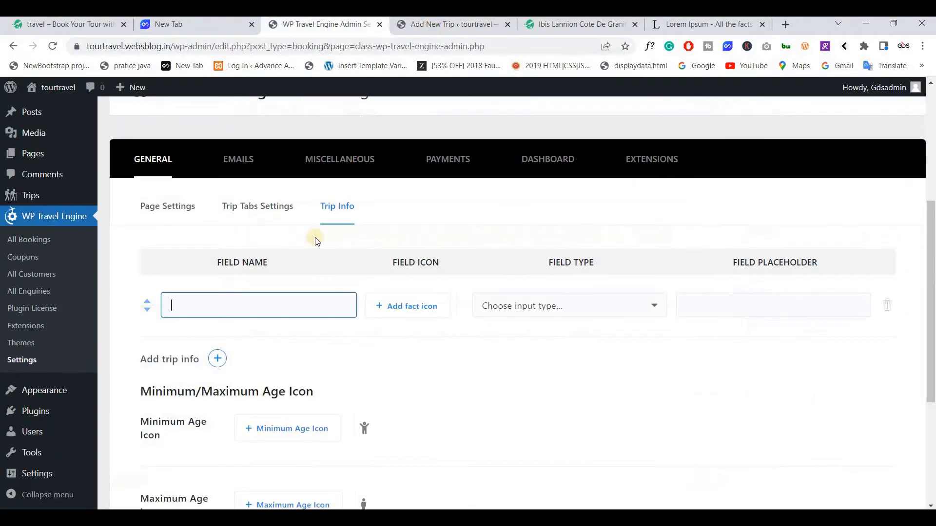
pyautogui.hotkey('ctrl', 'v')
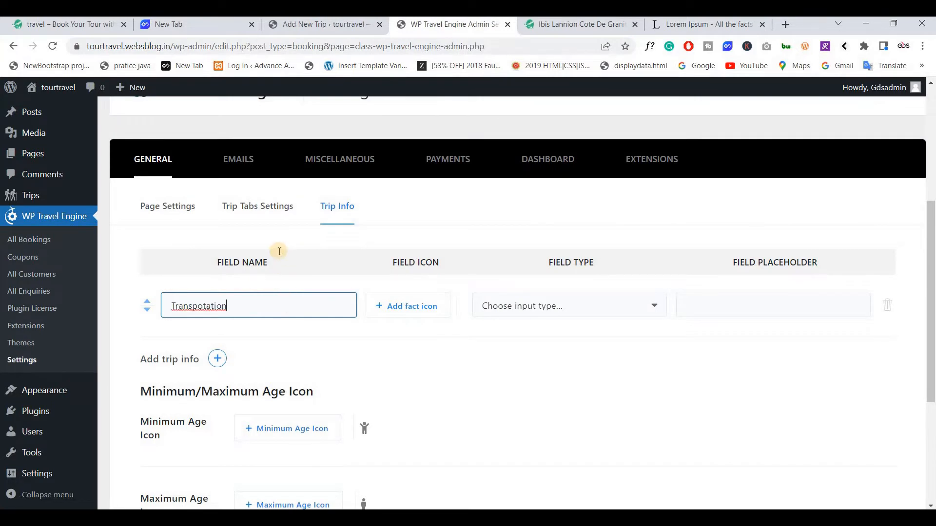
pyautogui.scroll(-1, 280, 254)
pyautogui.rightClick(205, 246)
pyautogui.click(239, 254)
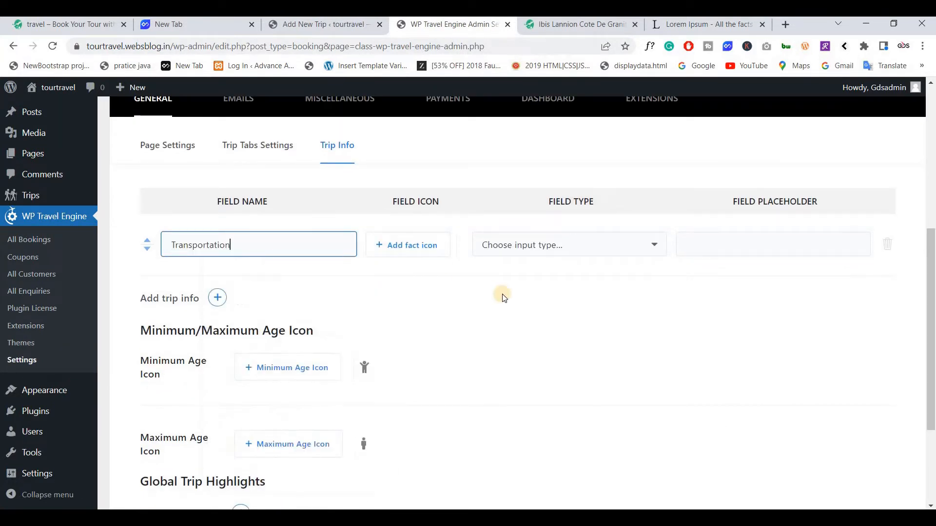
# Search the fact icons for "bus" and assign the bus icon to the Transportation field.
pyautogui.click(396, 257)
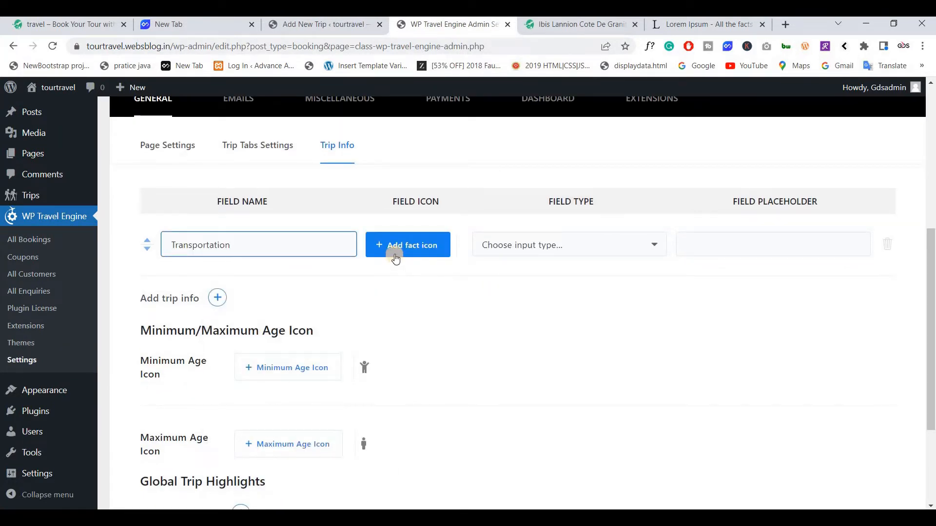
pyautogui.click(604, 27)
pyautogui.hotkey('ctrl', 'shift', 'Tab')
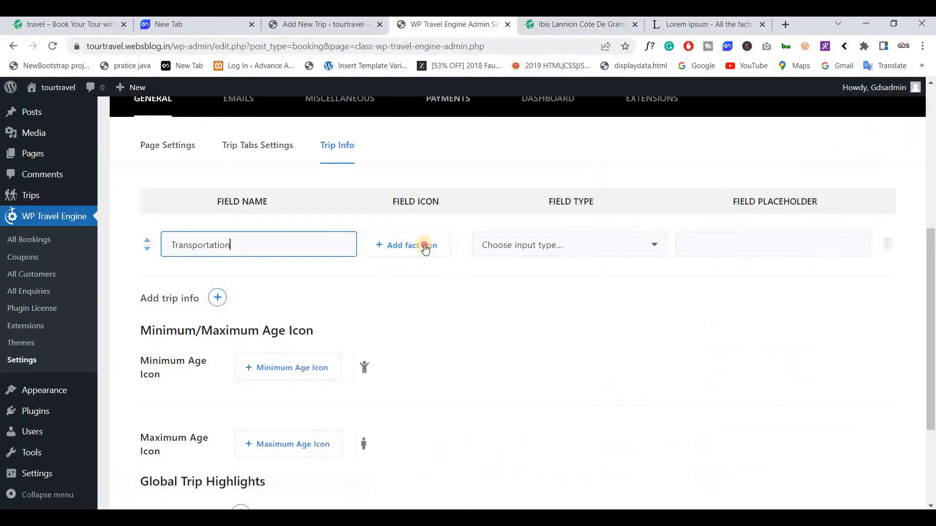
pyautogui.click(424, 245)
pyautogui.click(418, 287)
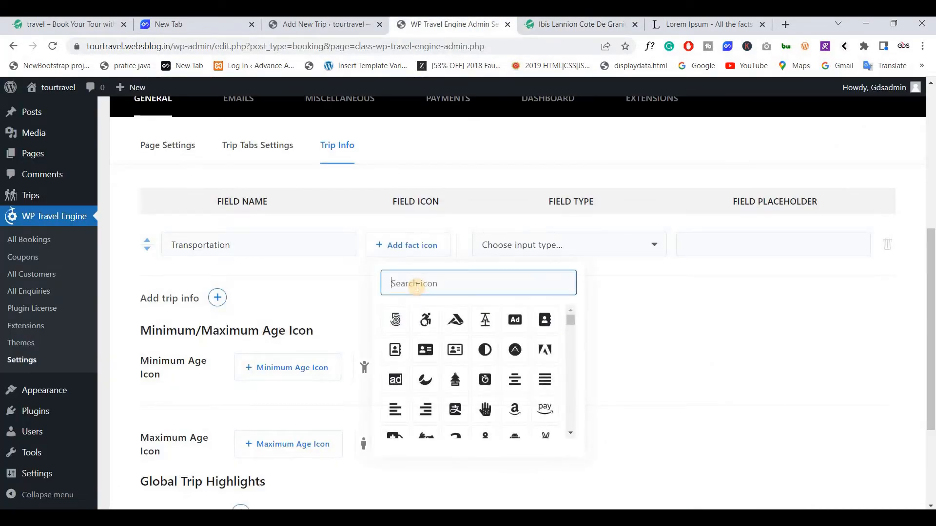
pyautogui.write('bus')
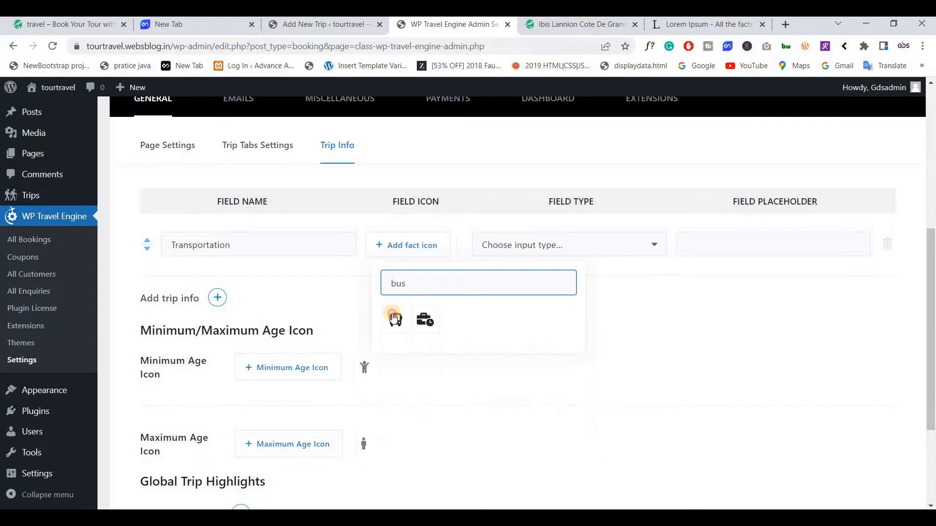
pyautogui.press('Return')
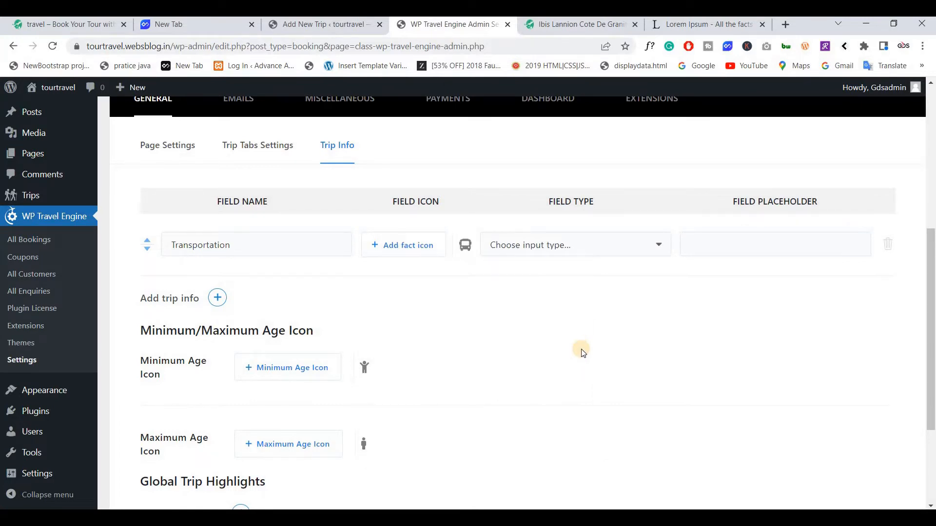
# Set the Transportation field's type to text, consulting the matching fact on the Ibis Lannion page.
pyautogui.click(553, 251)
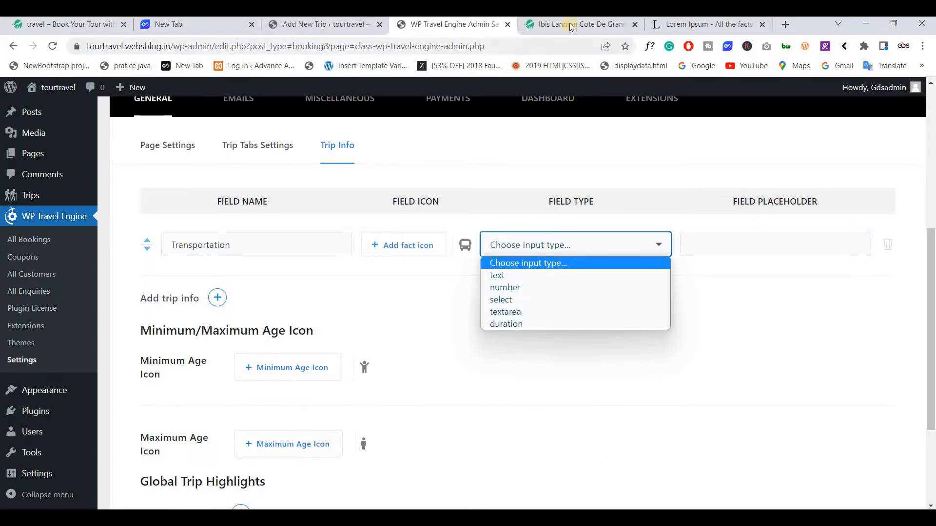
pyautogui.hotkey('ctrl', 'Tab')
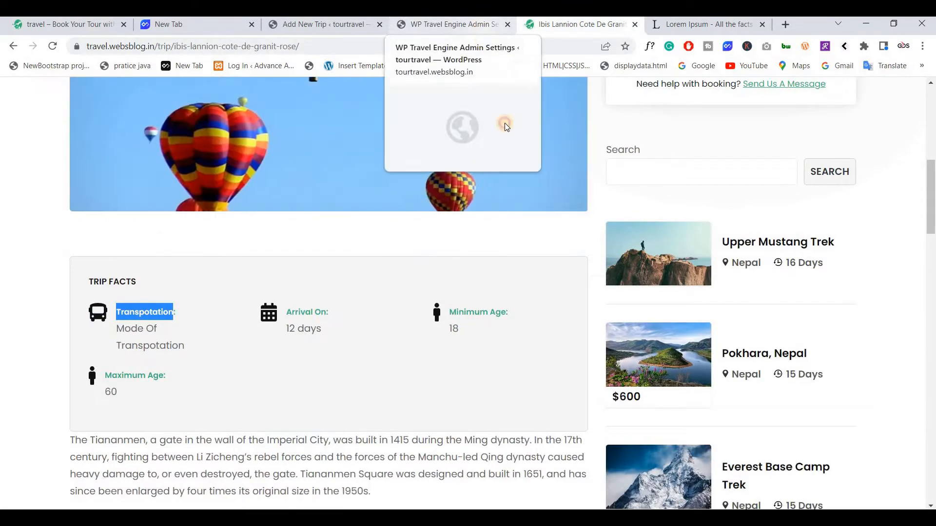
pyautogui.click(485, 30)
pyautogui.click(512, 247)
pyautogui.click(514, 275)
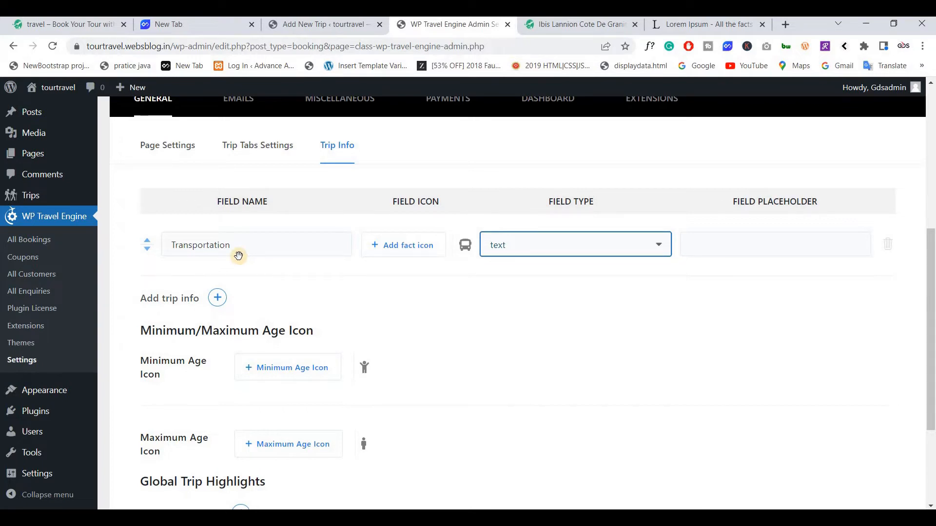
# Copy the "Arrival On:" label from the Trip Facts box on the Ibis Lannion page.
pyautogui.click(336, 25)
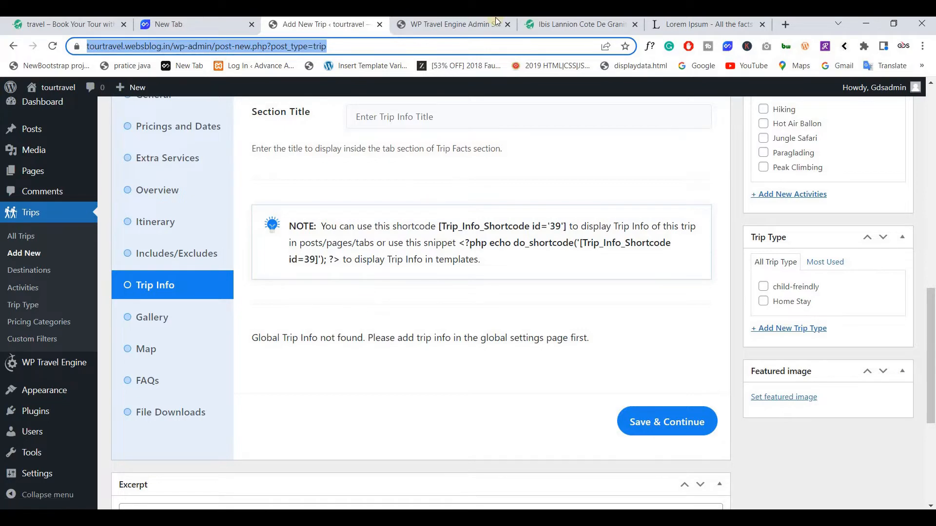
pyautogui.click(474, 27)
pyautogui.click(568, 28)
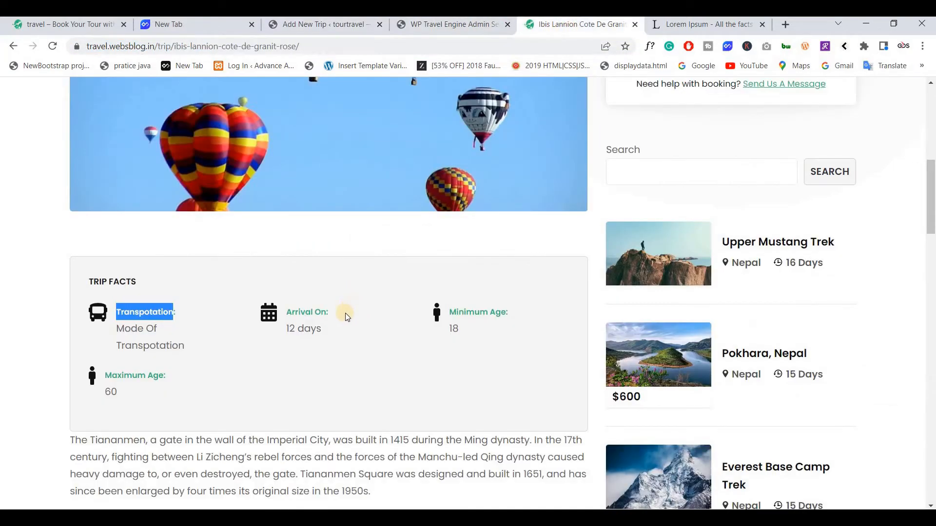
pyautogui.tripleClick(291, 314)
pyautogui.hotkey('ctrl', 'c')
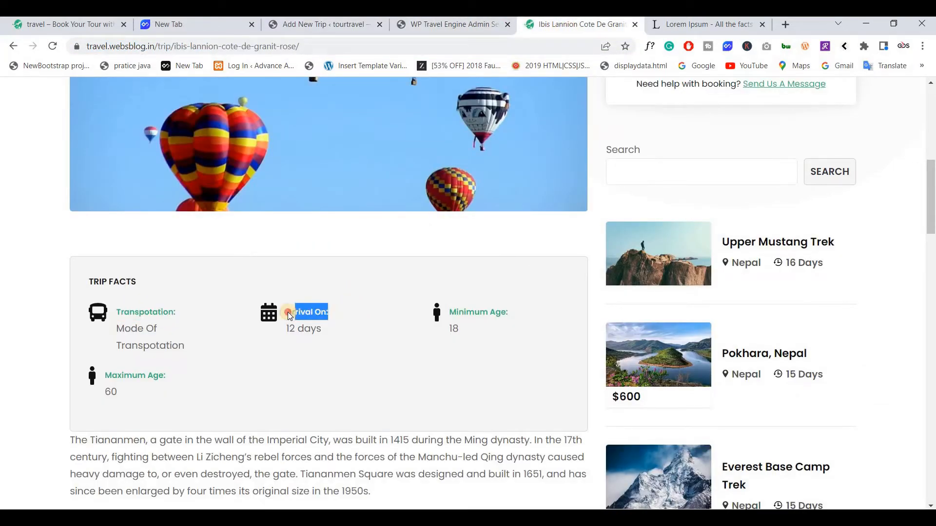
# Add a second trip info field in the global settings and name it "Arrival On:".
pyautogui.click(435, 31)
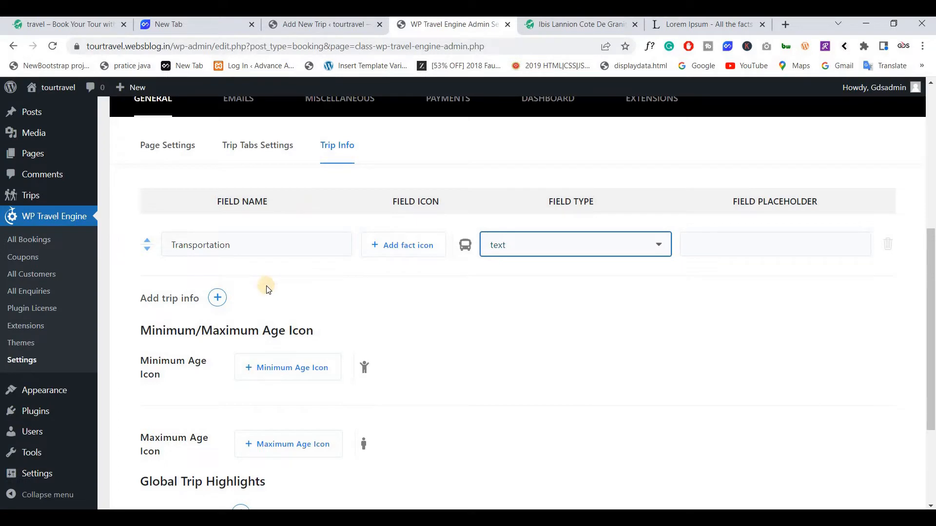
pyautogui.click(217, 298)
pyautogui.click(227, 311)
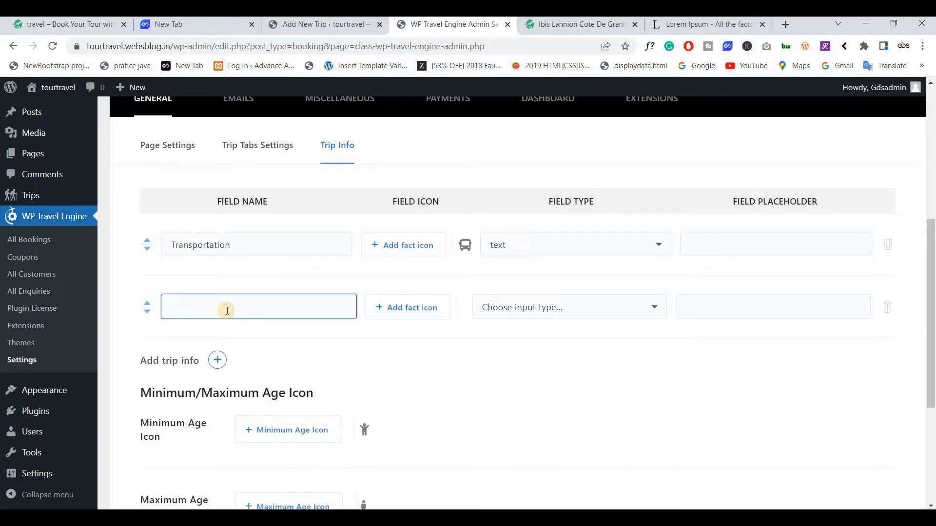
pyautogui.hotkey('ctrl', 'v')
# Search the fact icons for "cal" and assign the calendar grid icon to the Arrival On: field.
pyautogui.click(385, 308)
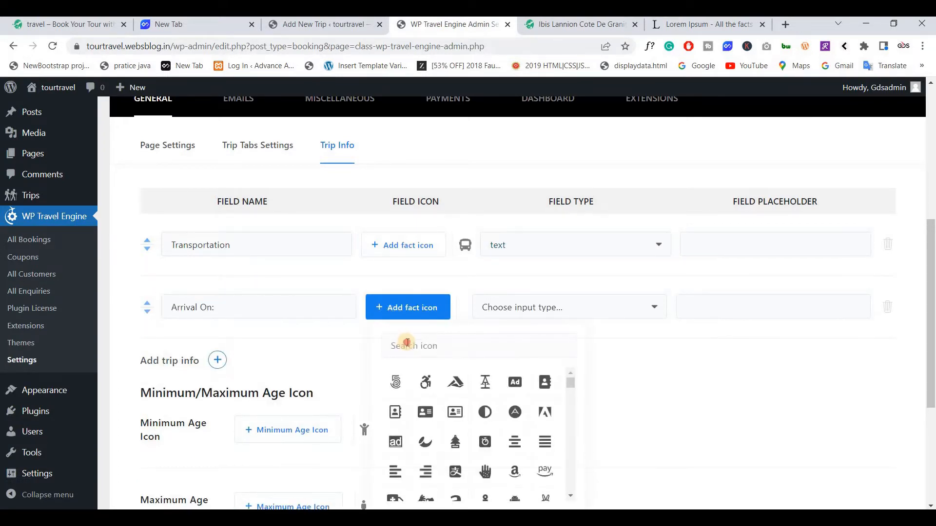
pyautogui.click(407, 345)
pyautogui.write('cel')
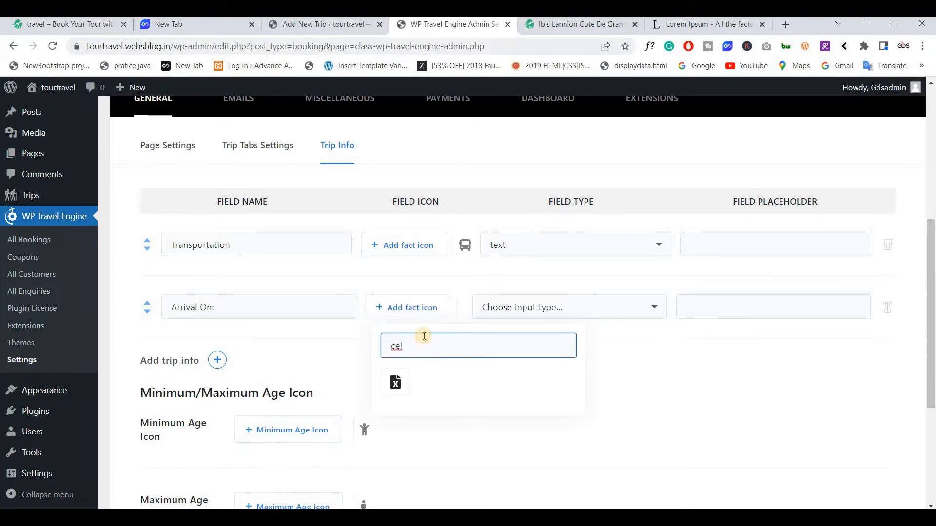
pyautogui.press('BackSpace')
pyautogui.write('al')
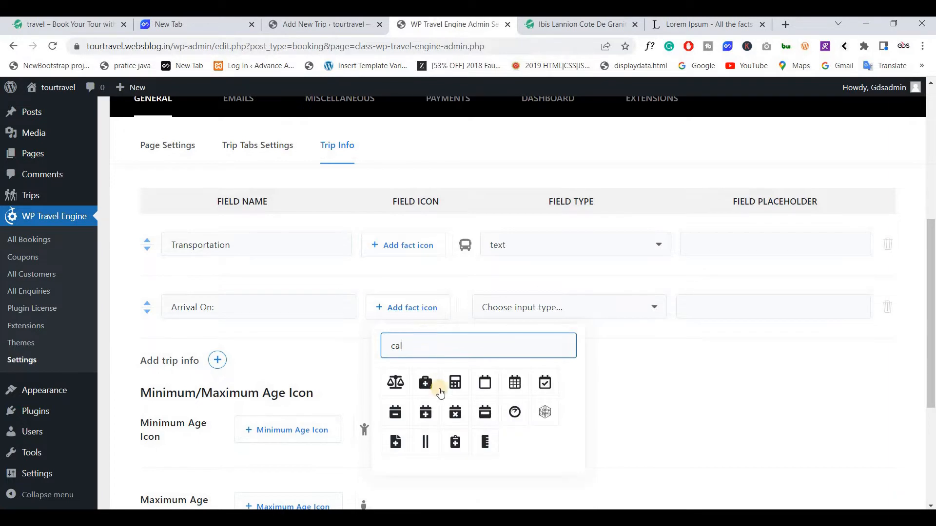
pyautogui.click(515, 383)
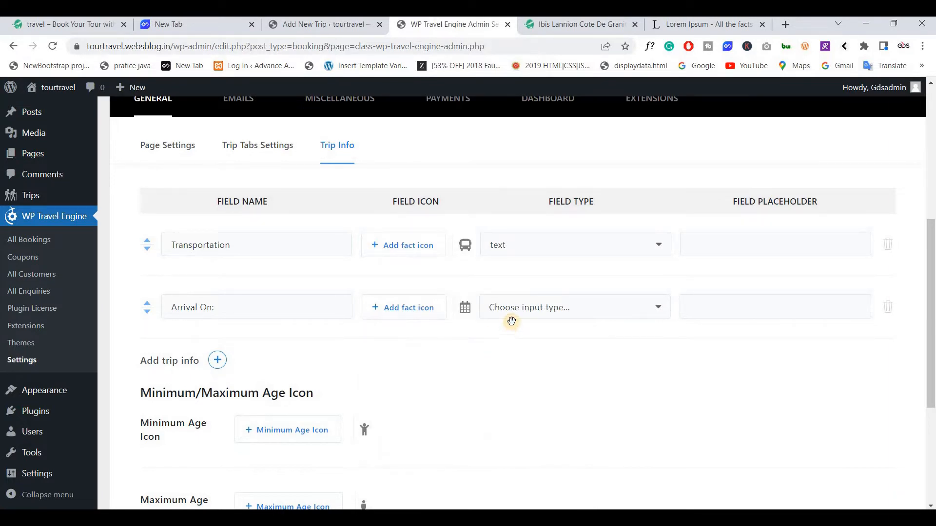
# Set the Arrival On: field's type to number, consulting the matching fact on the Ibis Lannion page.
pyautogui.click(528, 316)
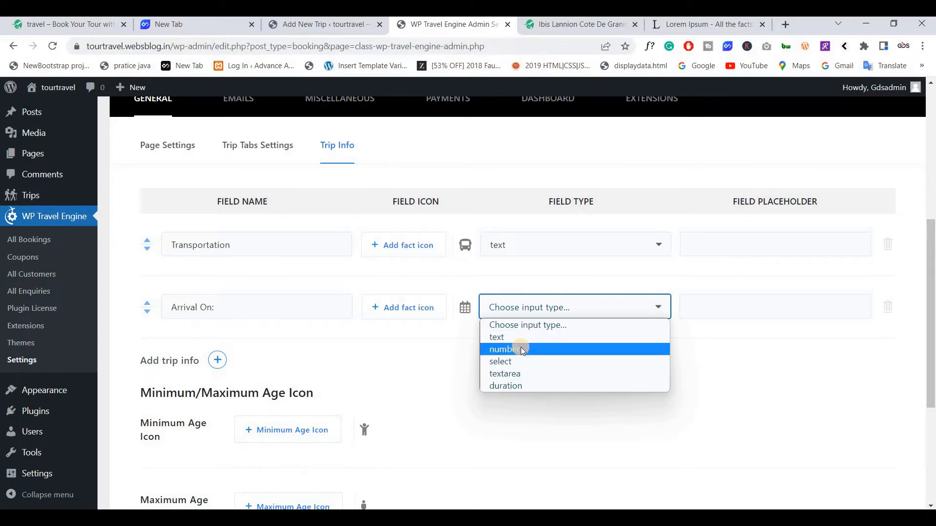
pyautogui.click(520, 386)
pyautogui.click(552, 27)
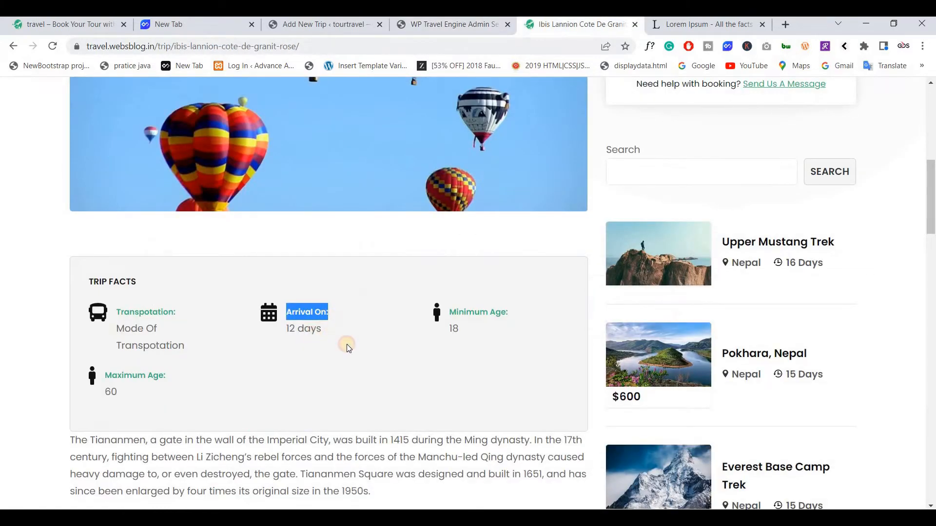
pyautogui.click(311, 333)
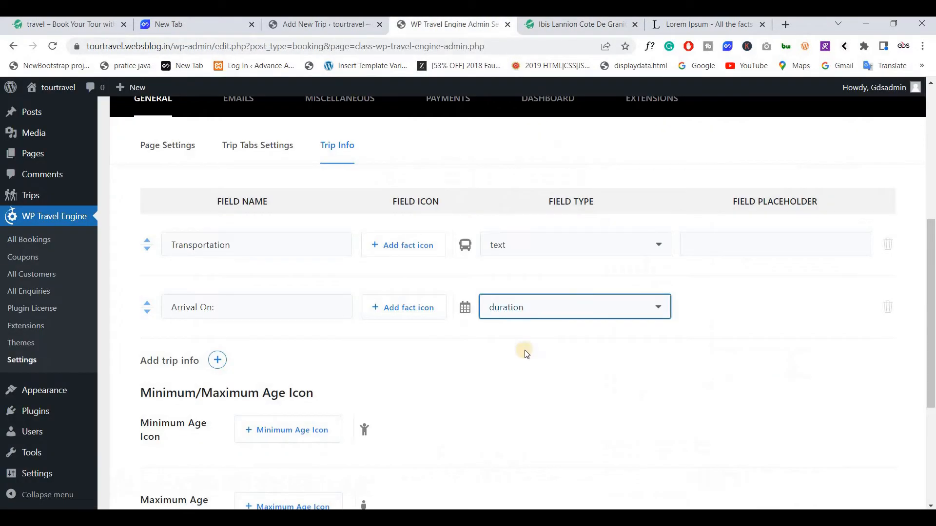
pyautogui.click(525, 349)
pyautogui.click(525, 349)
# Add a third trip info field and name it "Group Size".
pyautogui.click(218, 360)
pyautogui.scroll(-1, 229, 309)
pyautogui.click(229, 309)
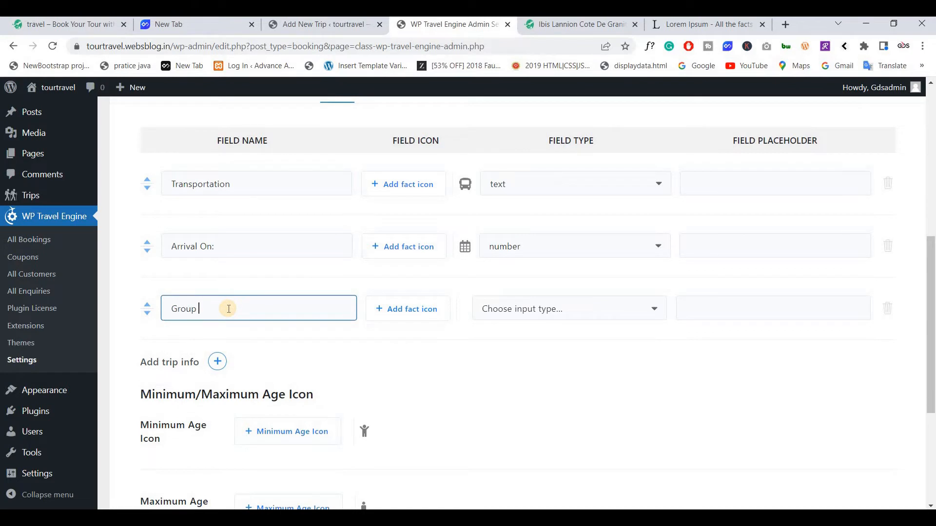
pyautogui.write('Group Size')
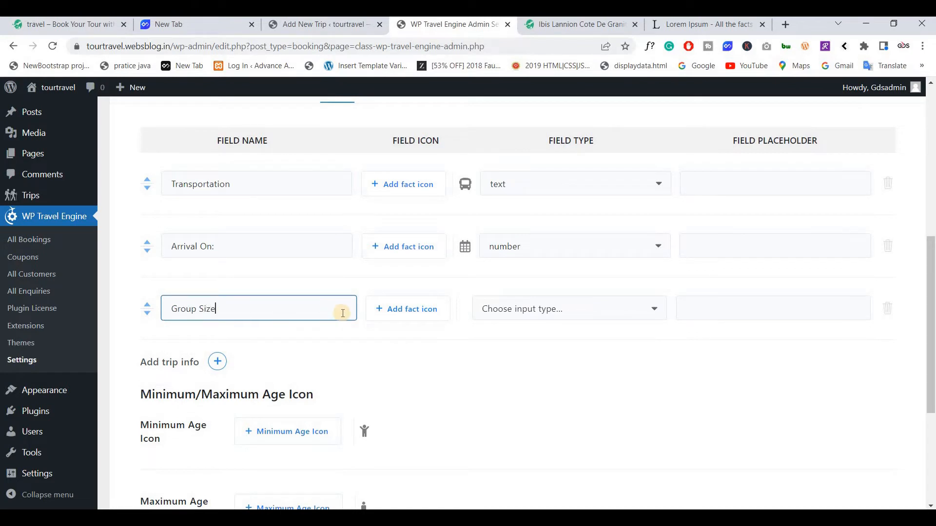
# Search the fact icons for "user" and assign a single-person icon to the Group Size field.
pyautogui.click(416, 312)
pyautogui.click(433, 348)
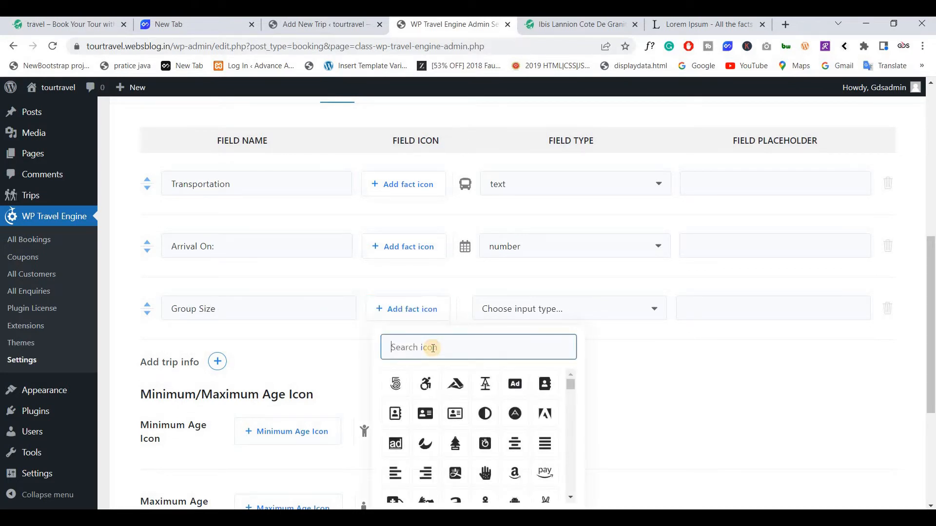
pyautogui.write('user')
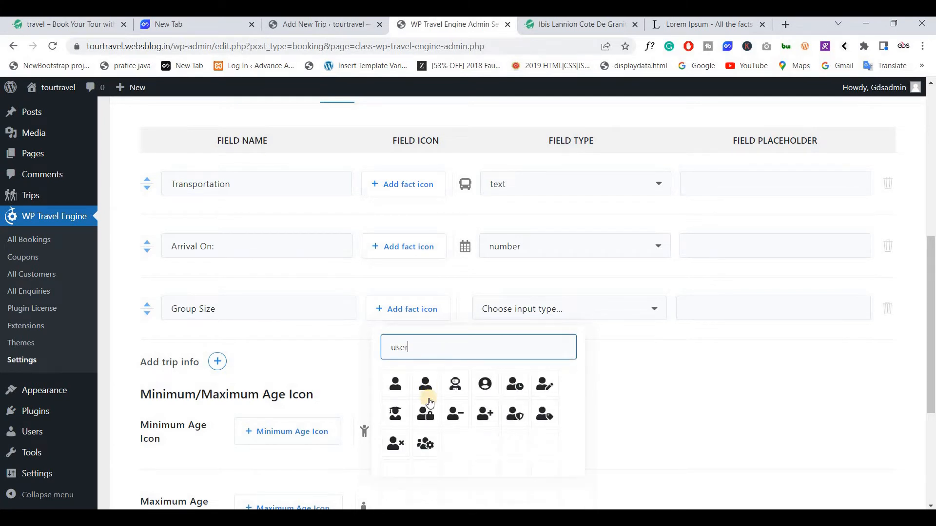
pyautogui.click(423, 388)
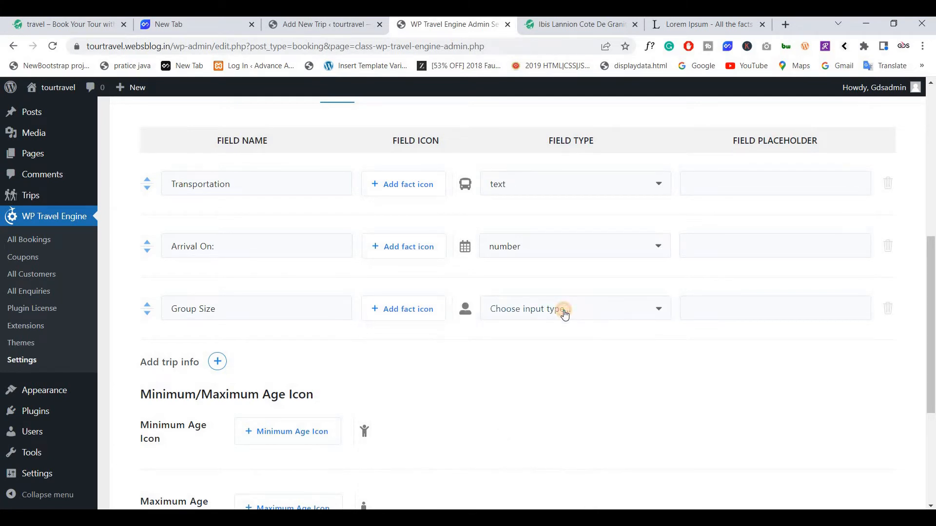
# Set the Group Size field's type to number and go to the Minimum/Maximum Age Icon settings.
pyautogui.click(564, 315)
pyautogui.click(514, 352)
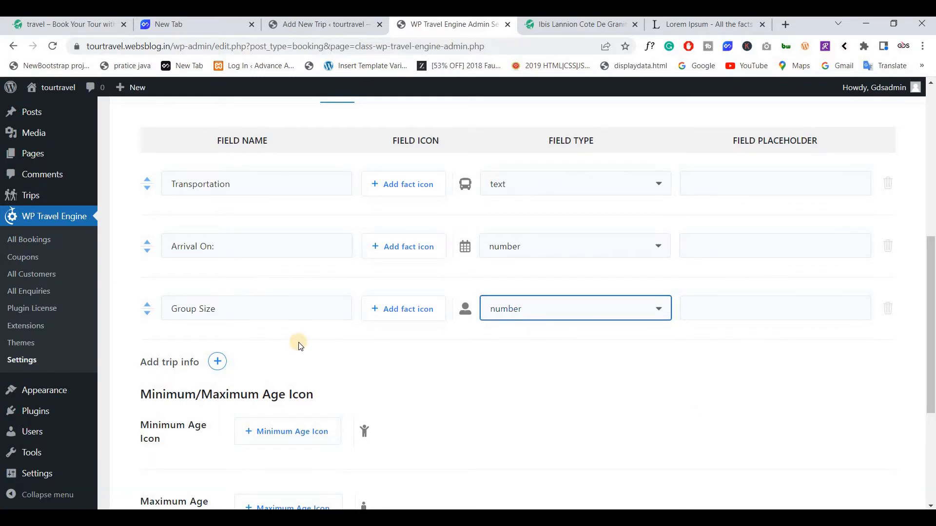
pyautogui.scroll(-3, 307, 286)
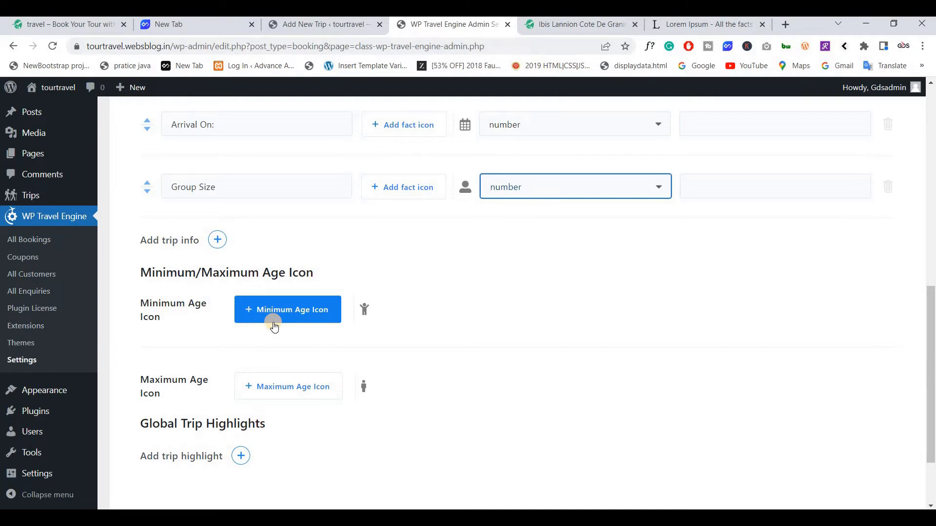
# Review the Minimum/Maximum Age Icon settings, keep their icons, and save the global trip info settings.
pyautogui.scroll(-2, 338, 317)
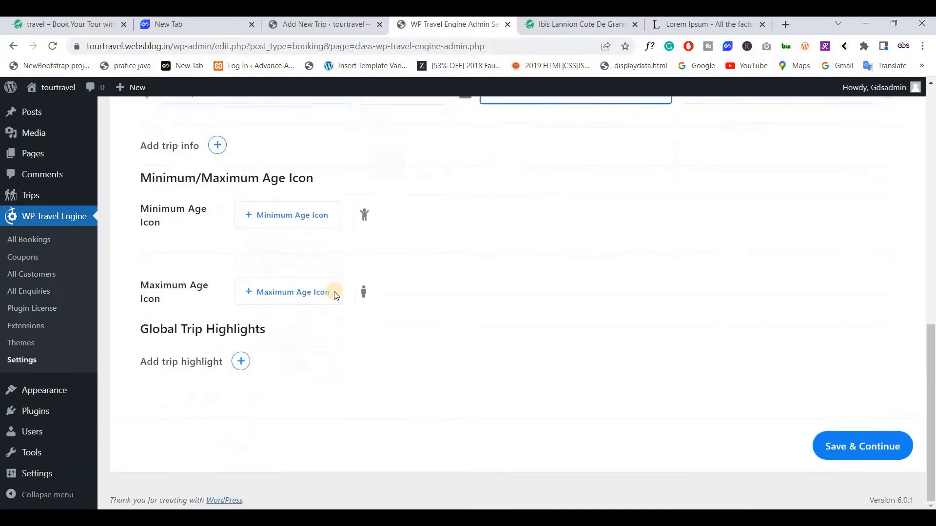
pyautogui.scroll(3, 336, 296)
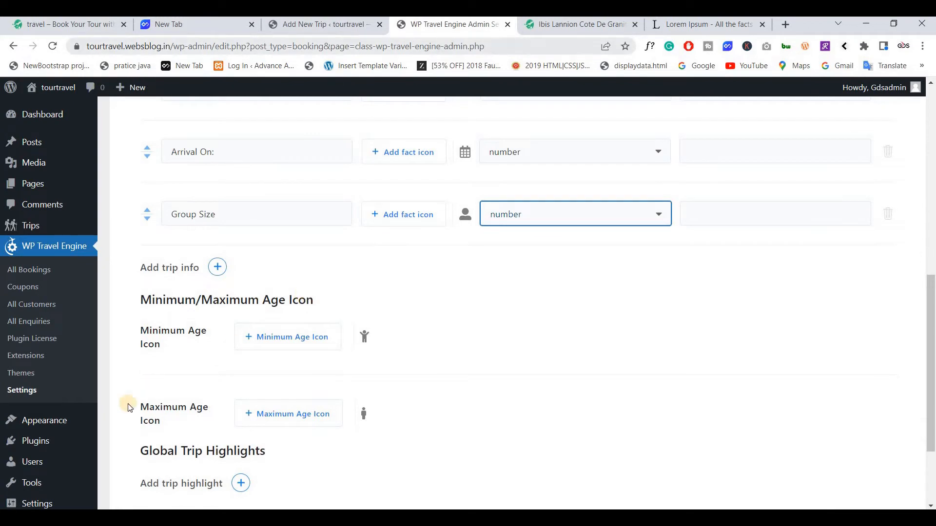
pyautogui.scroll(-3, 873, 458)
pyautogui.click(845, 454)
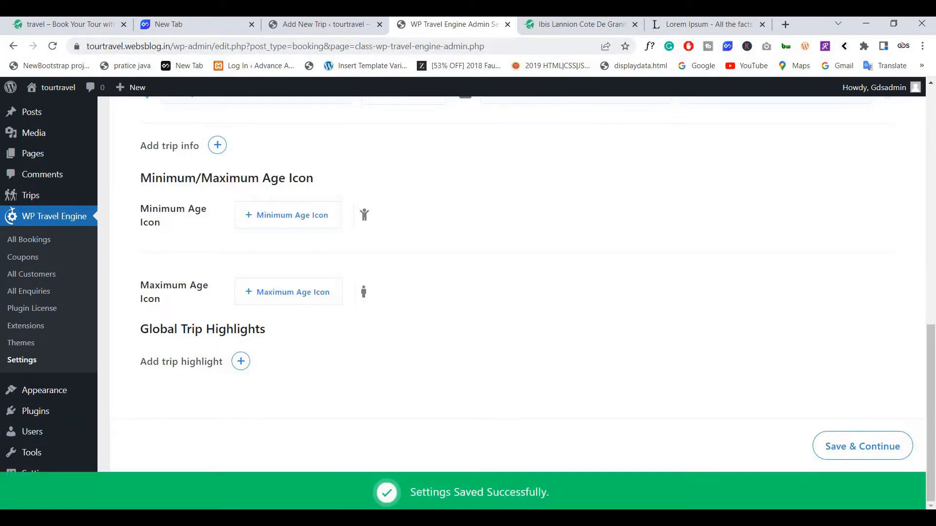
# Reload the Add New Trip page, then open the Australia draft from the trips list for editing.
pyautogui.click(295, 25)
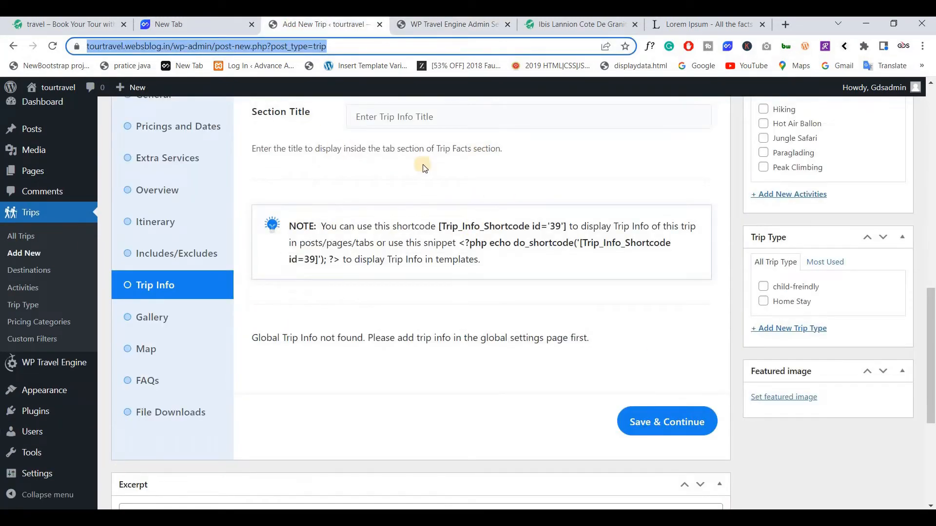
pyautogui.click(53, 46)
pyautogui.click(532, 134)
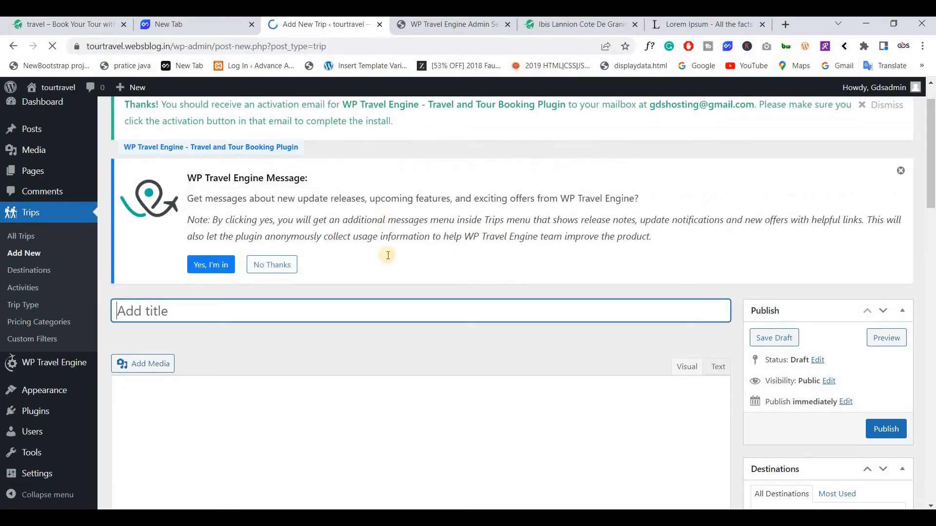
pyautogui.scroll(-1, 499, 334)
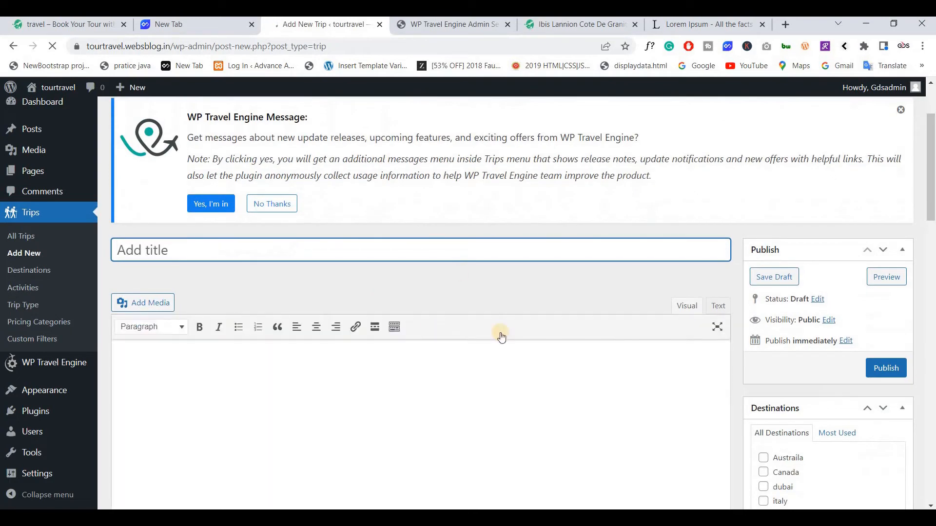
pyautogui.click(30, 236)
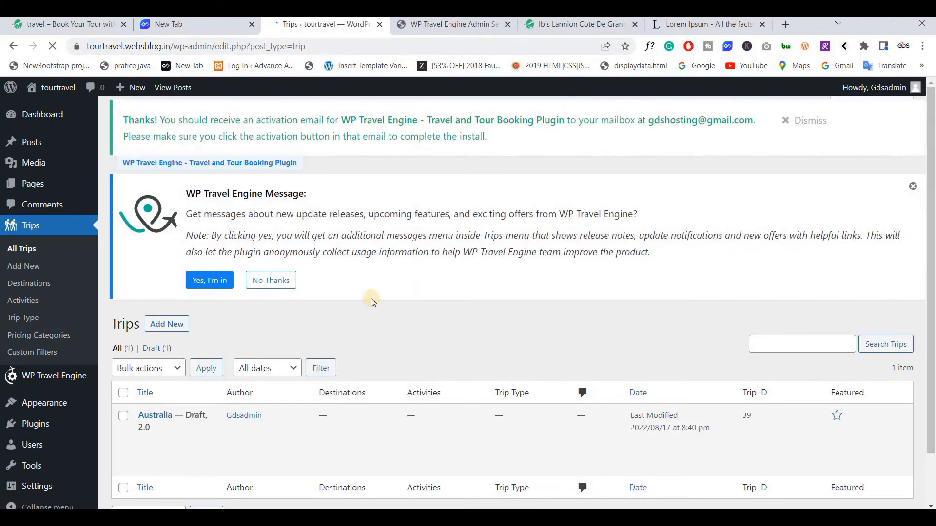
pyautogui.scroll(-1, 370, 298)
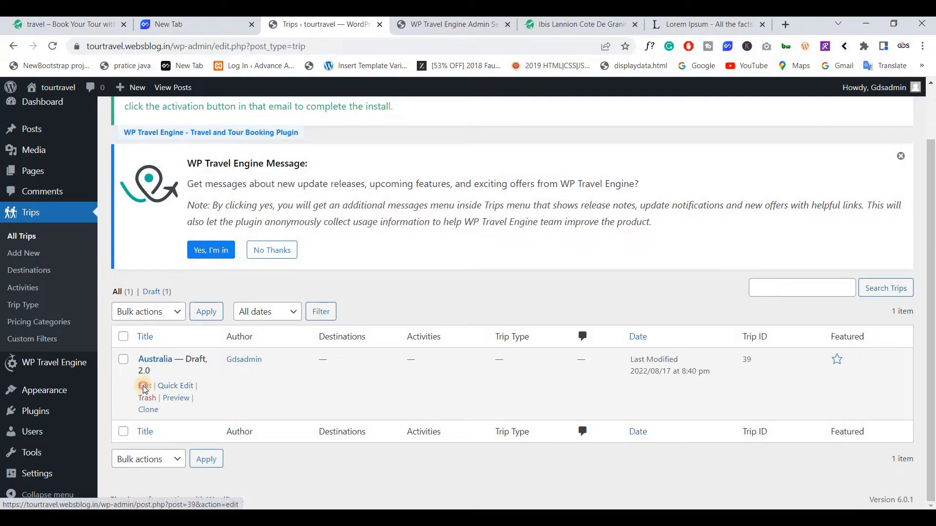
pyautogui.click(149, 356)
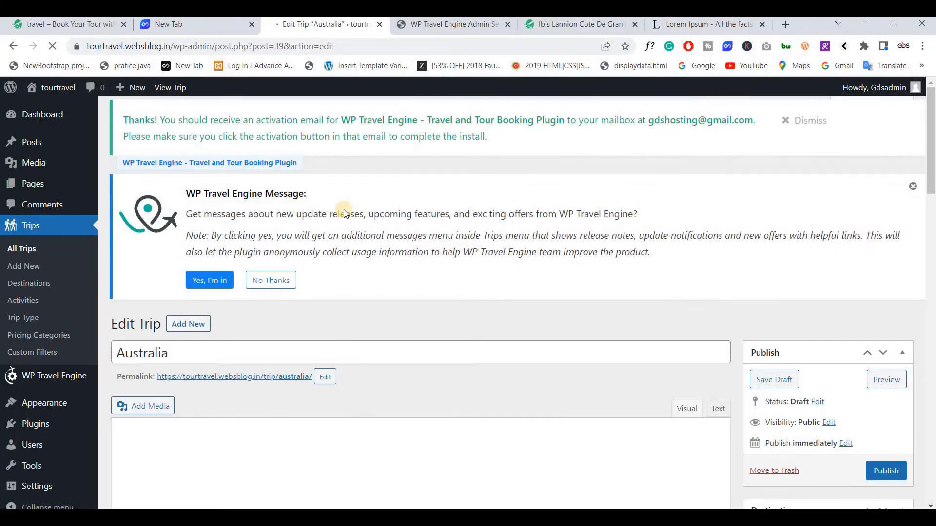
# Go to the Trip Info settings of the Australia trip and find the trip info selection.
pyautogui.scroll(-10, 344, 210)
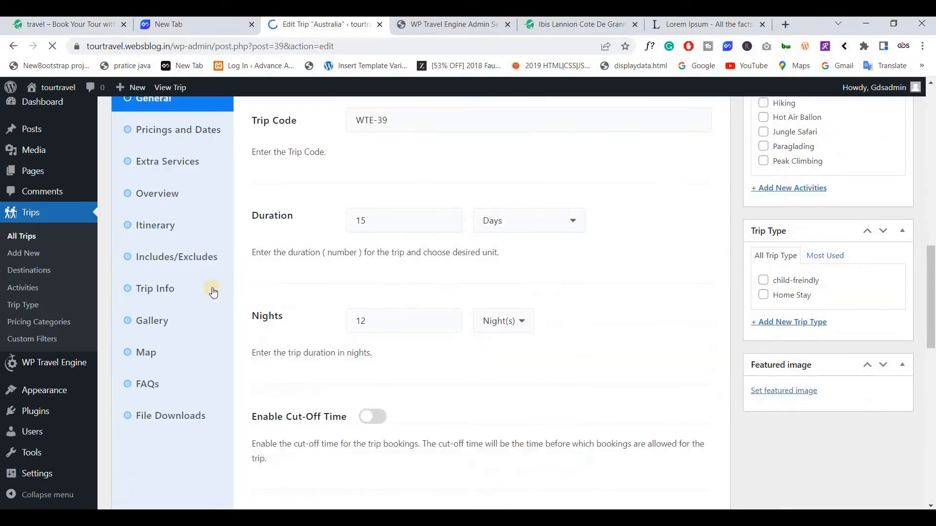
pyautogui.scroll(-2, 212, 289)
pyautogui.scroll(4, 338, 313)
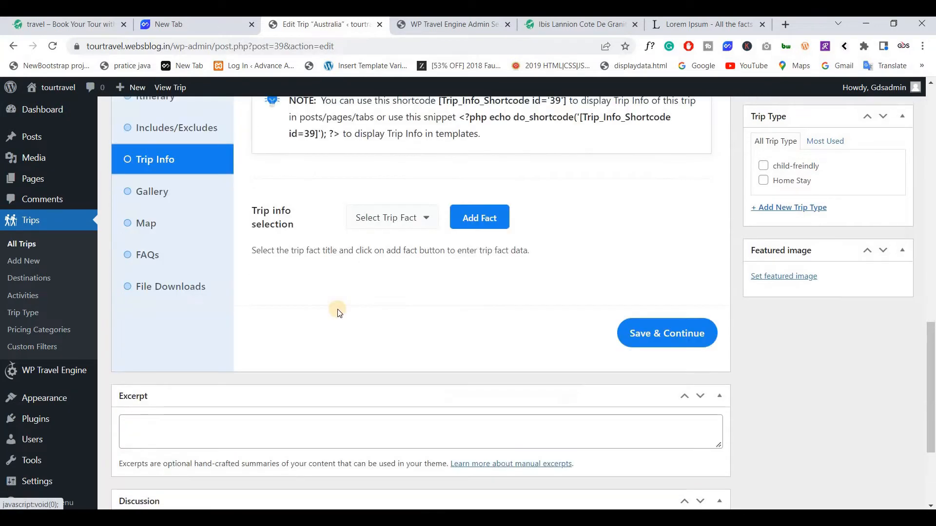
pyautogui.scroll(-2, 340, 314)
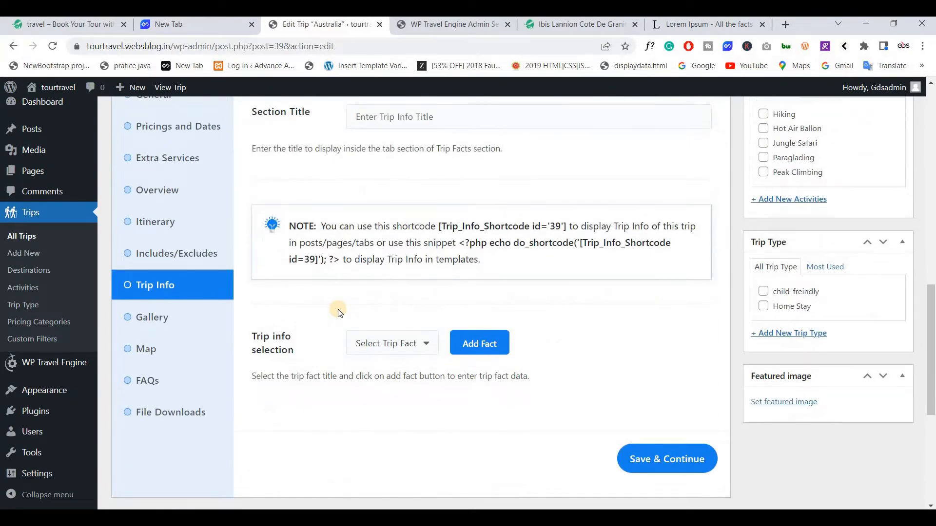
# Check the global trip info fields in the plugin settings and add a Transportation fact to the Australia trip.
pyautogui.click(461, 25)
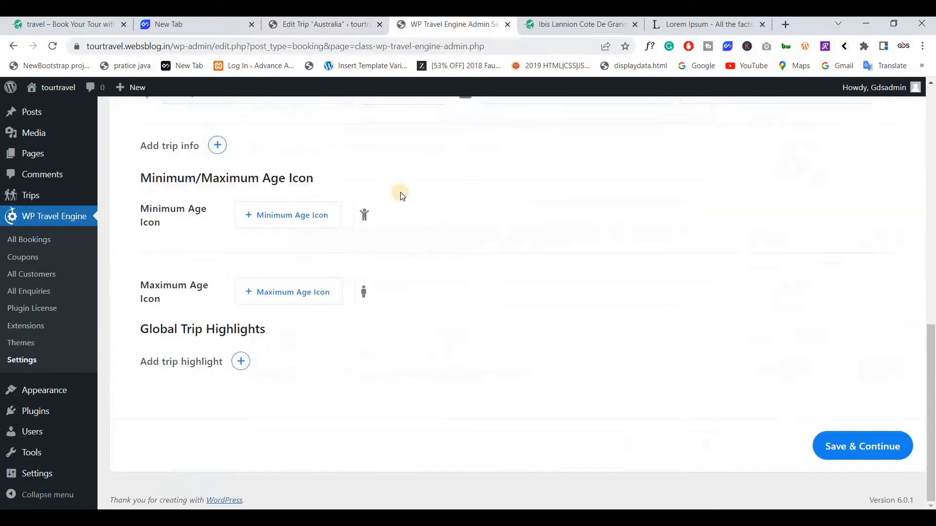
pyautogui.scroll(6, 390, 253)
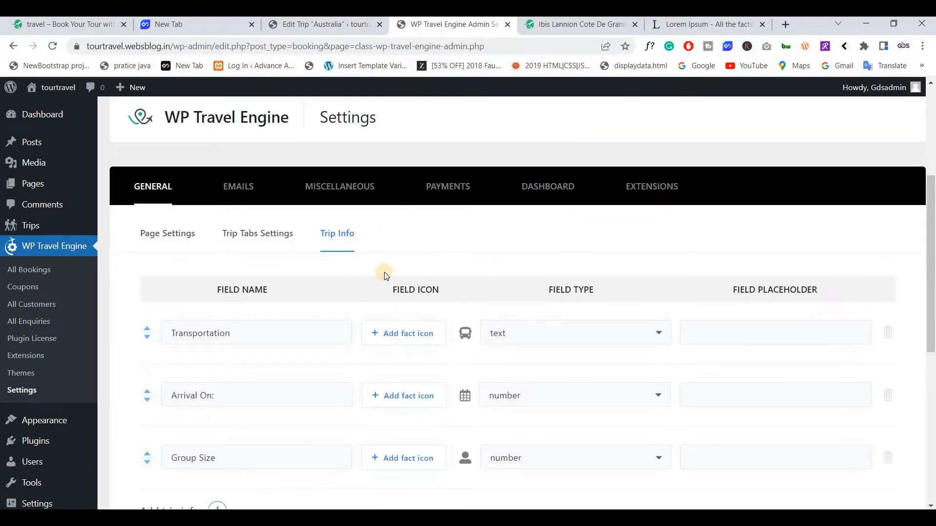
pyautogui.scroll(-3, 383, 273)
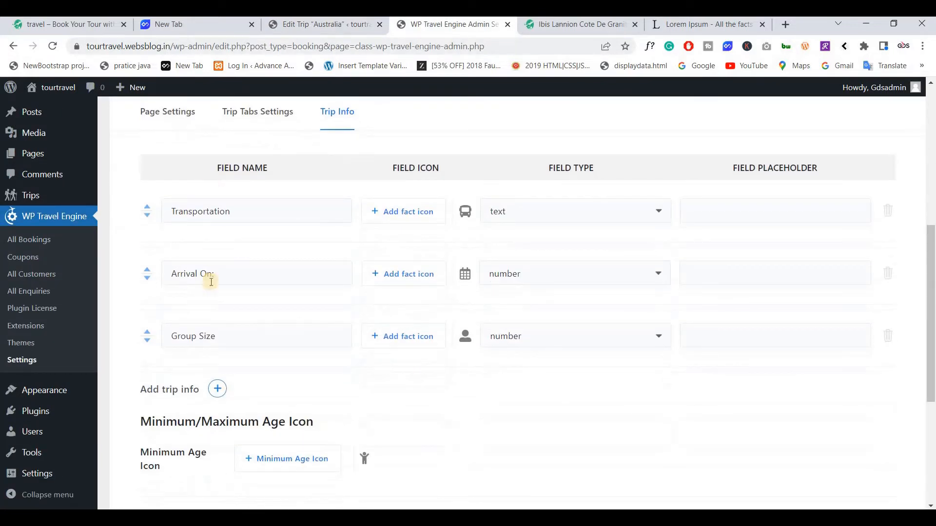
pyautogui.click(335, 27)
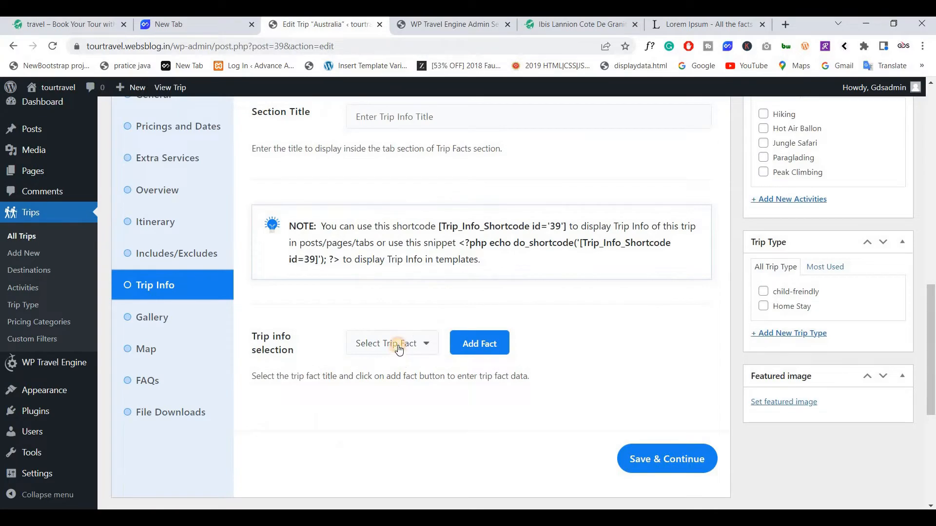
pyautogui.click(399, 349)
pyautogui.click(387, 371)
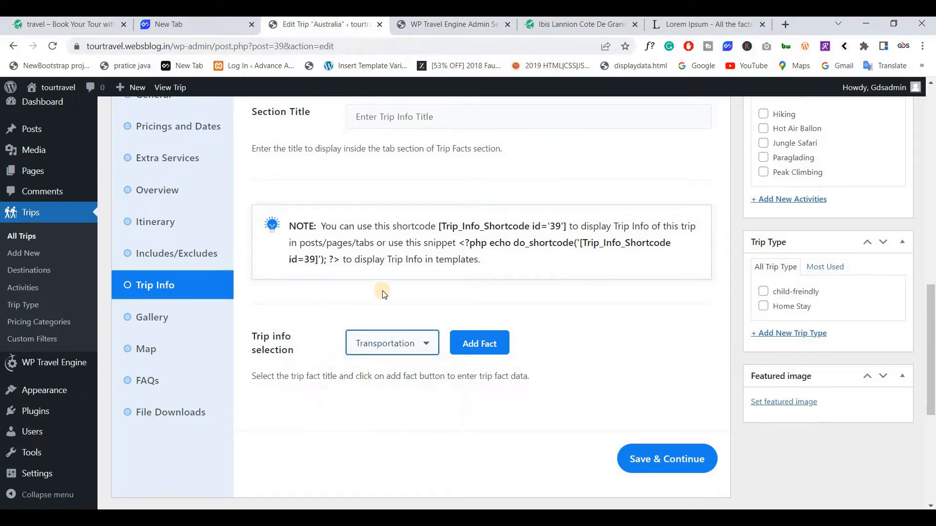
pyautogui.scroll(-3, 383, 293)
pyautogui.click(470, 230)
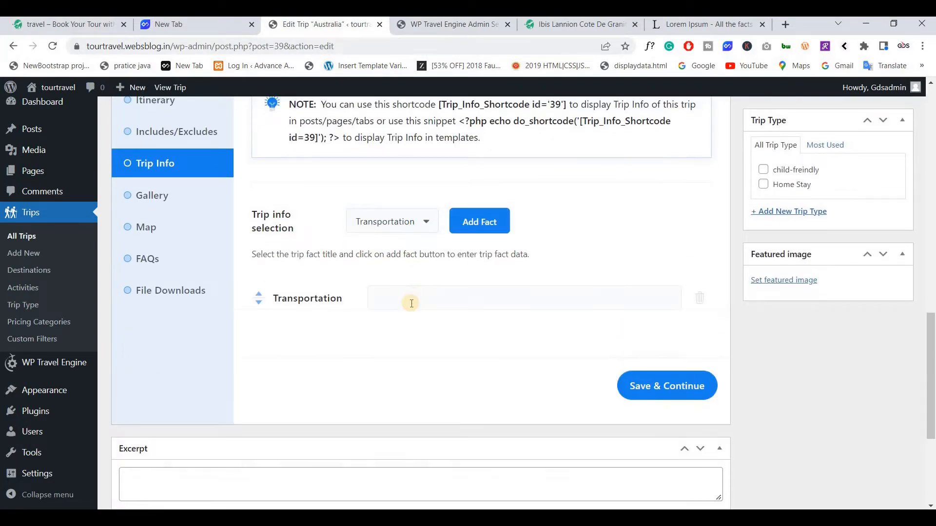
# Copy the text "Mode Of Transpotation" from the Ibis Lannion trip facts into the Transportation fact.
pyautogui.click(438, 302)
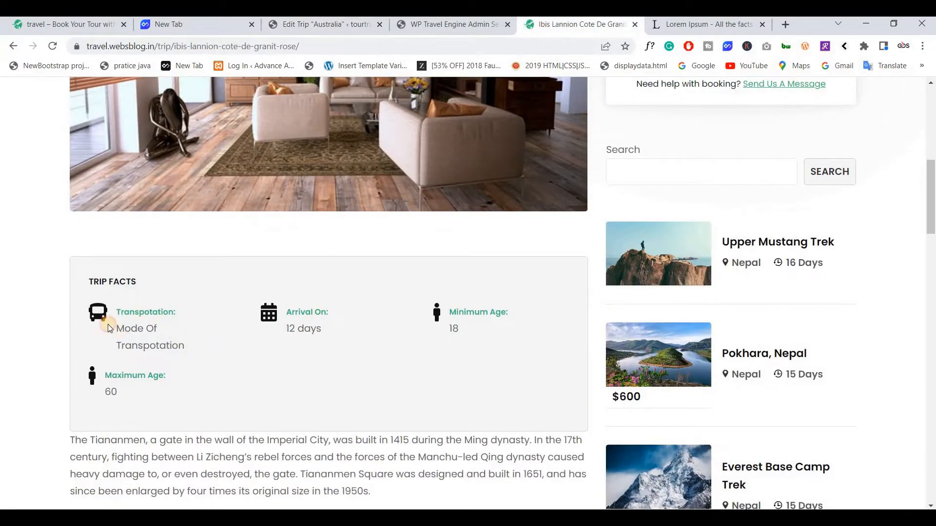
pyautogui.tripleClick(109, 326)
pyautogui.tripleClick(115, 324)
pyautogui.hotkey('ctrl', 'c')
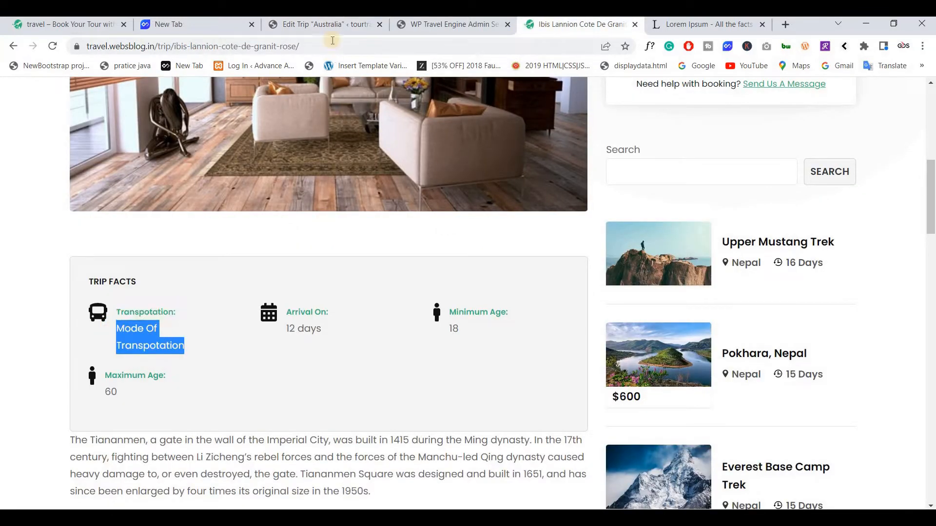
pyautogui.click(322, 24)
pyautogui.hotkey('ctrl', 'v')
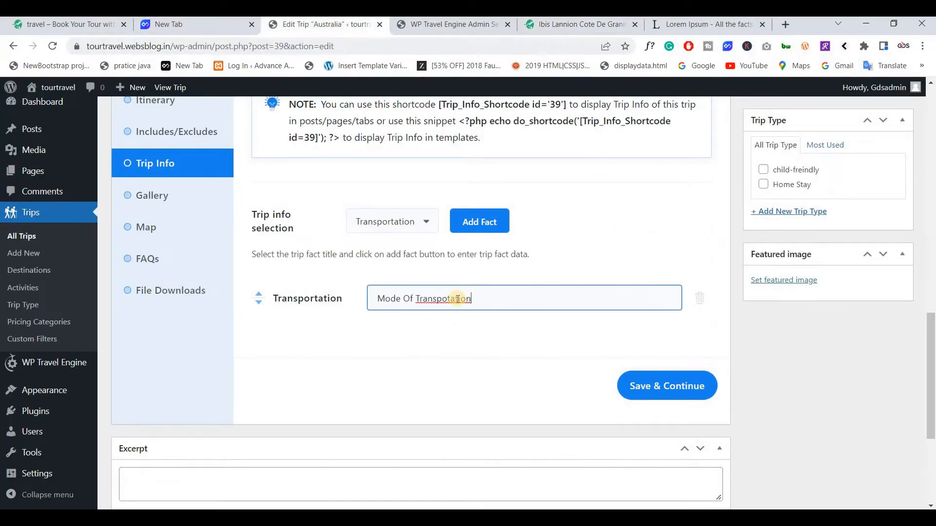
# Correct the Transportation fact's spelling to "Mode Of Transportation" and save the trip settings.
pyautogui.rightClick(457, 298)
pyautogui.click(488, 81)
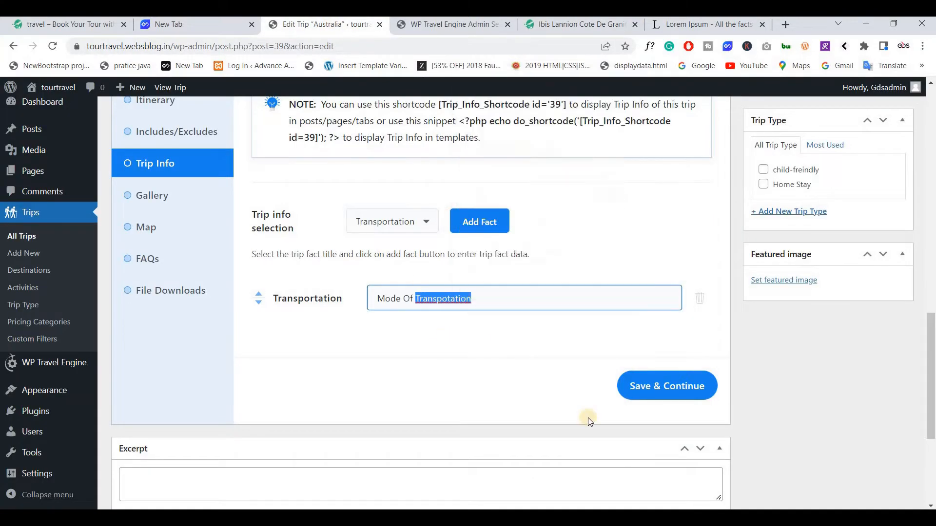
pyautogui.click(667, 392)
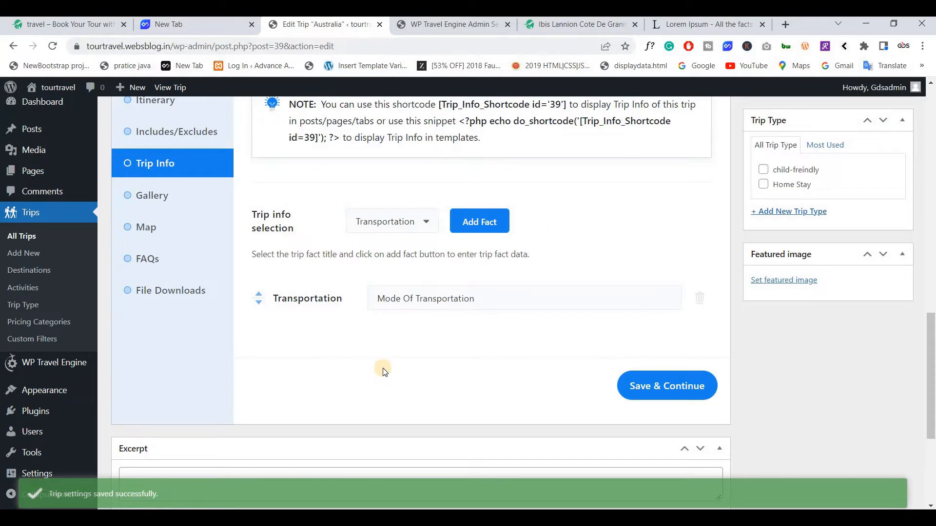
pyautogui.click(480, 222)
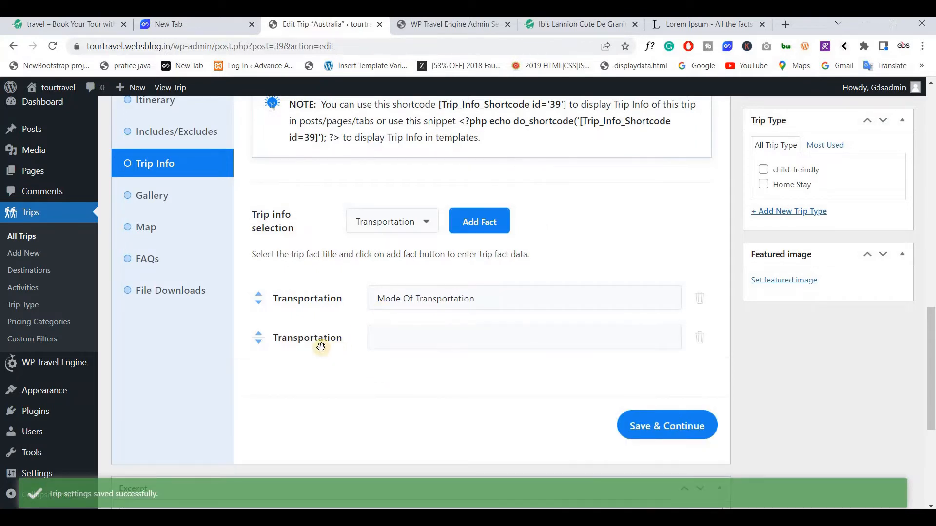
pyautogui.click(375, 308)
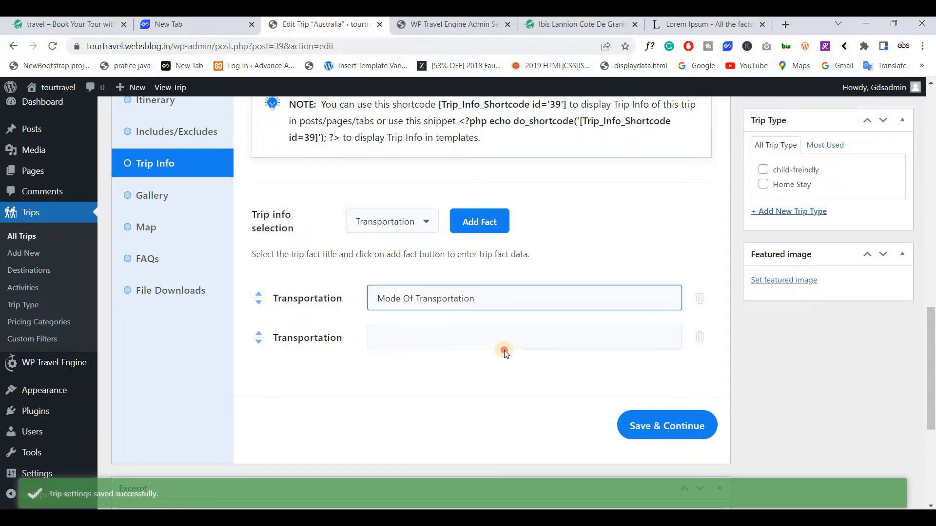
pyautogui.click(699, 338)
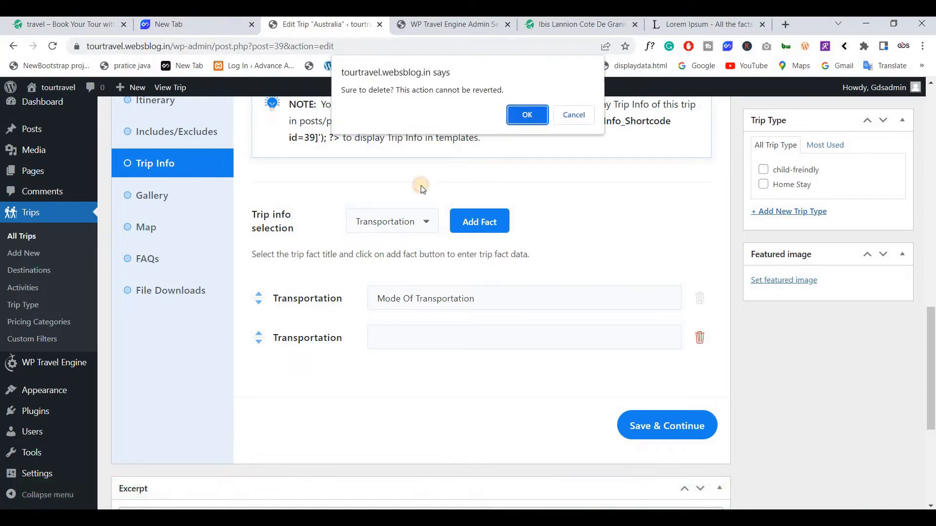
pyautogui.press('Return')
# Add an Arrival On: fact to the trip and set its value to 10.
pyautogui.click(413, 221)
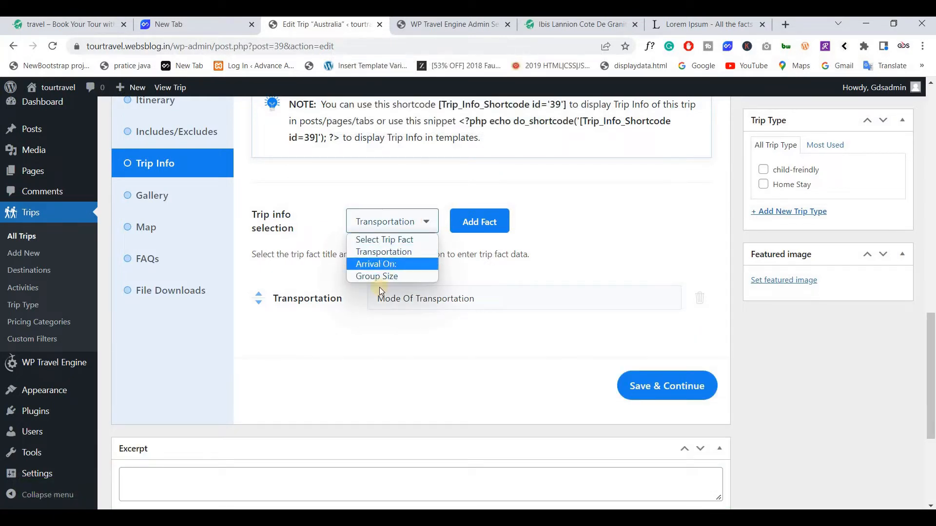
pyautogui.click(385, 263)
pyautogui.click(480, 222)
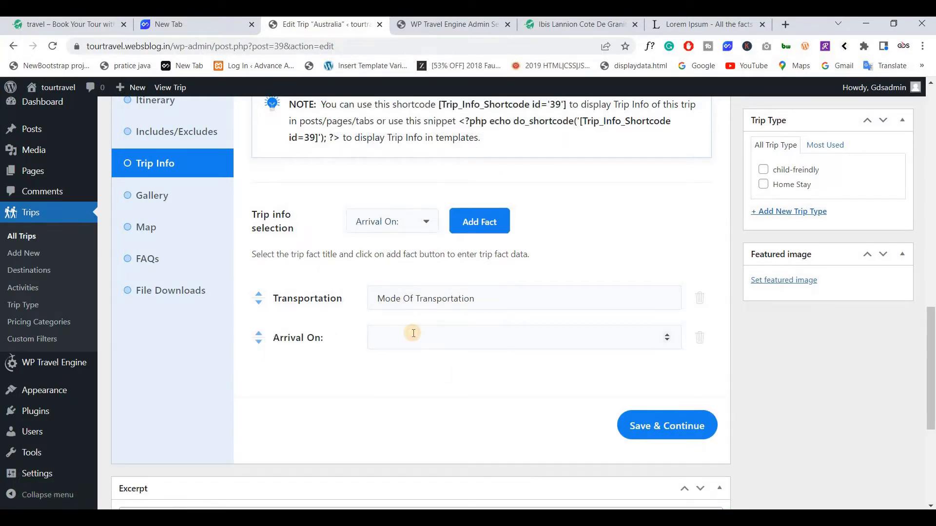
pyautogui.click(412, 334)
pyautogui.write('10')
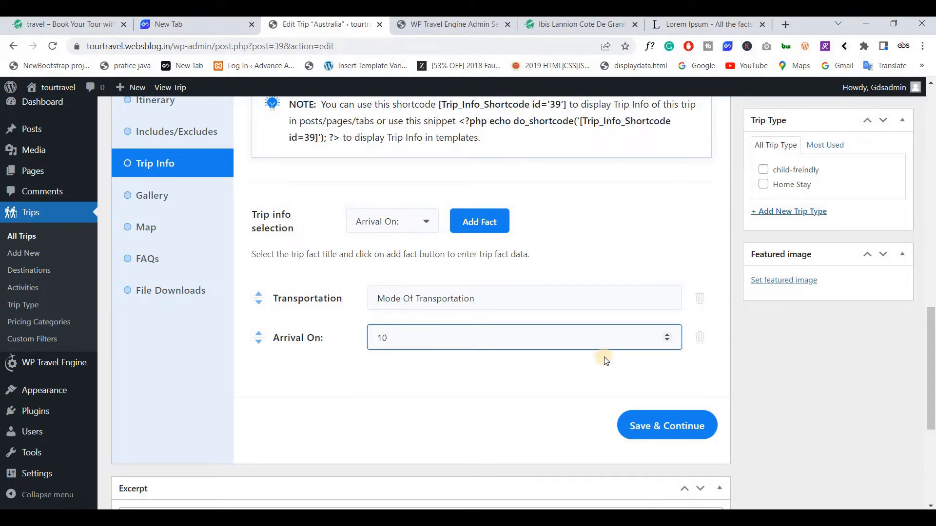
pyautogui.click(467, 222)
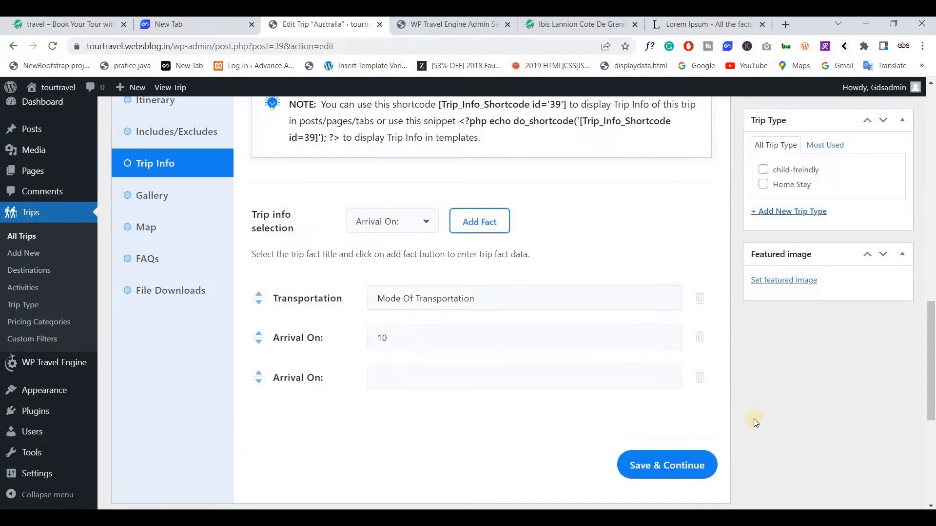
pyautogui.click(699, 377)
pyautogui.press('Return')
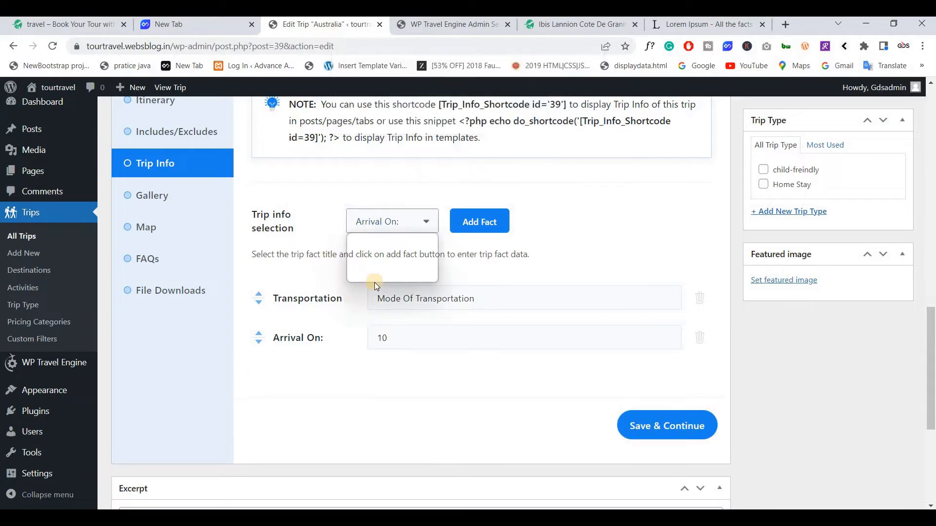
# Add a Group Size fact with the value 15 and save the trip settings.
pyautogui.click(390, 222)
pyautogui.click(378, 274)
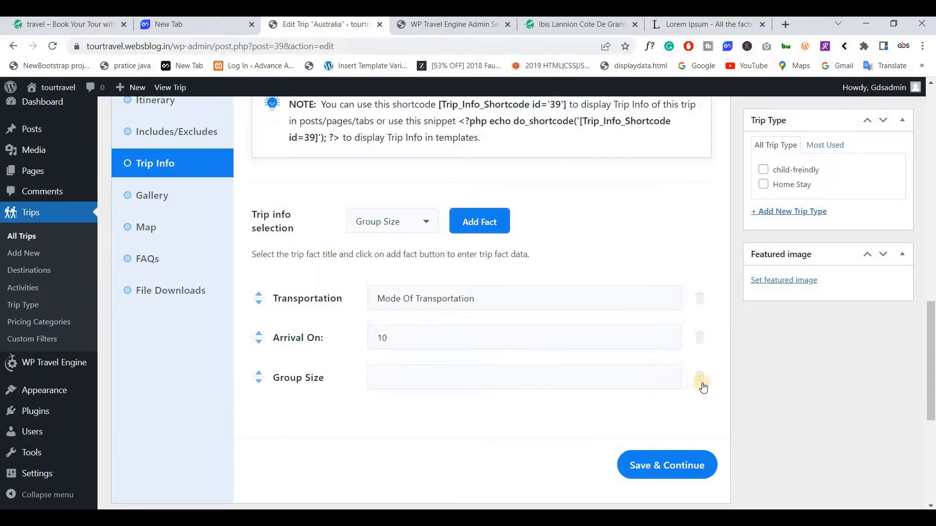
pyautogui.click(397, 373)
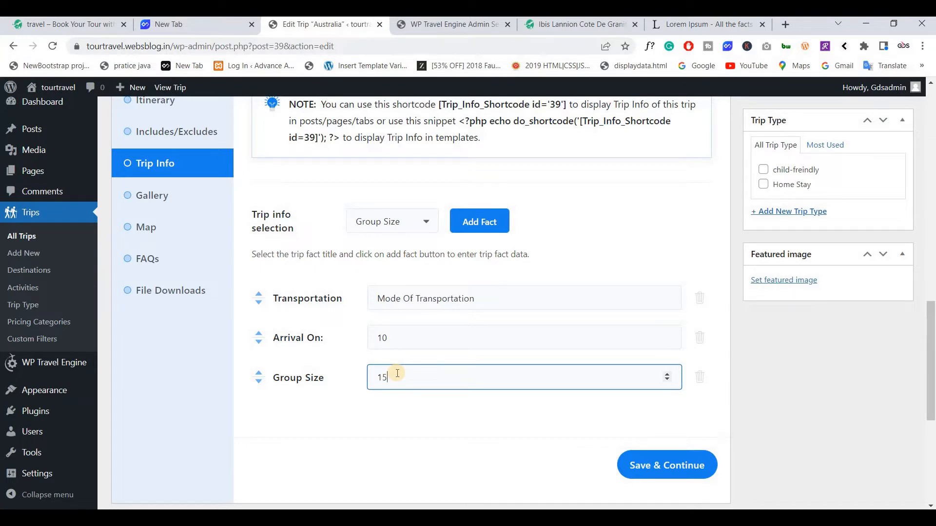
pyautogui.scroll(-1, 561, 390)
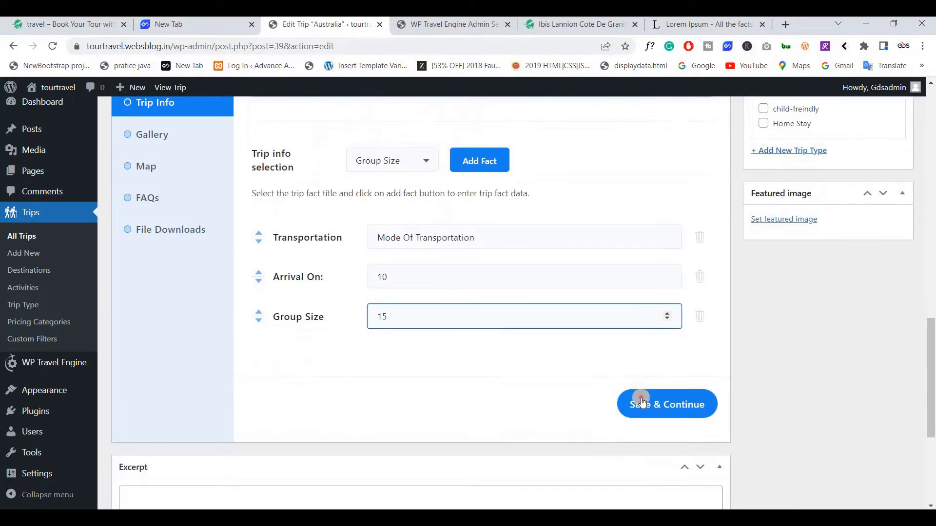
pyautogui.click(641, 402)
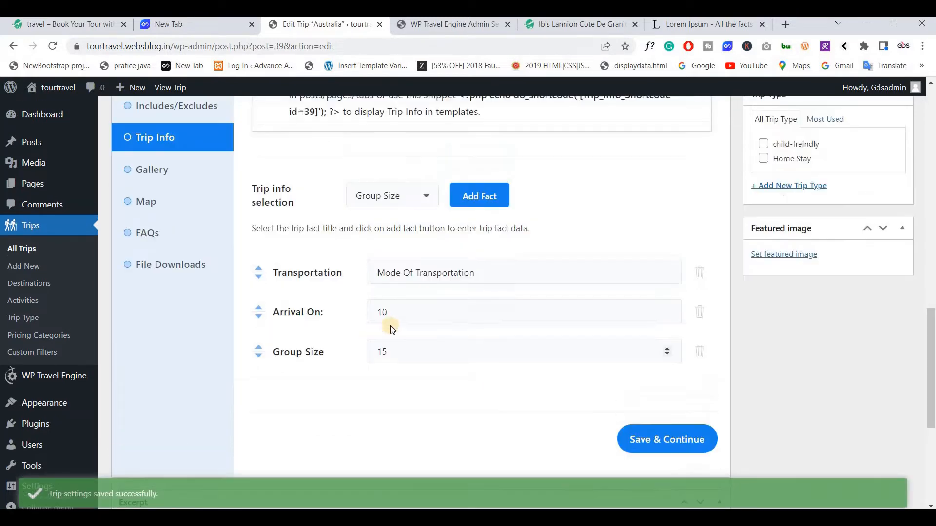
# Enable both the image gallery and the video gallery in the trip's Gallery settings.
pyautogui.scroll(5, 392, 324)
pyautogui.scroll(-2, 396, 319)
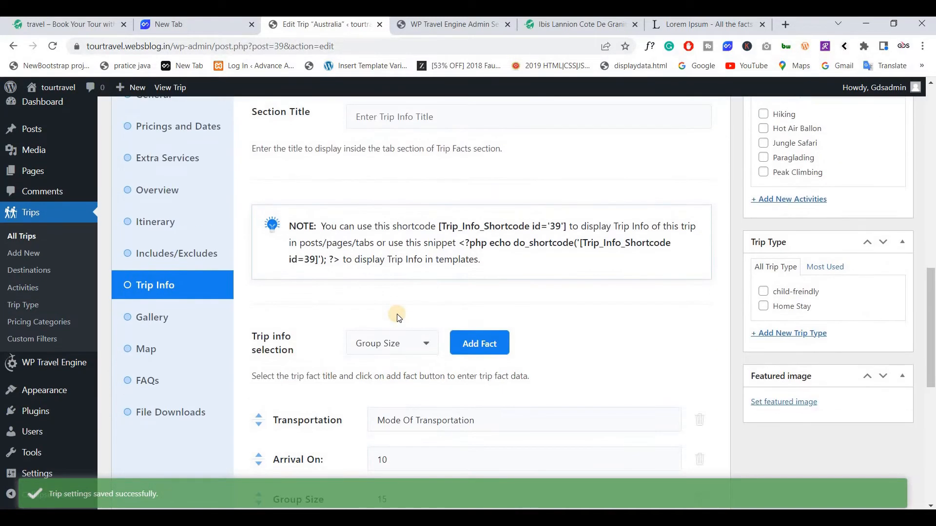
pyautogui.click(163, 317)
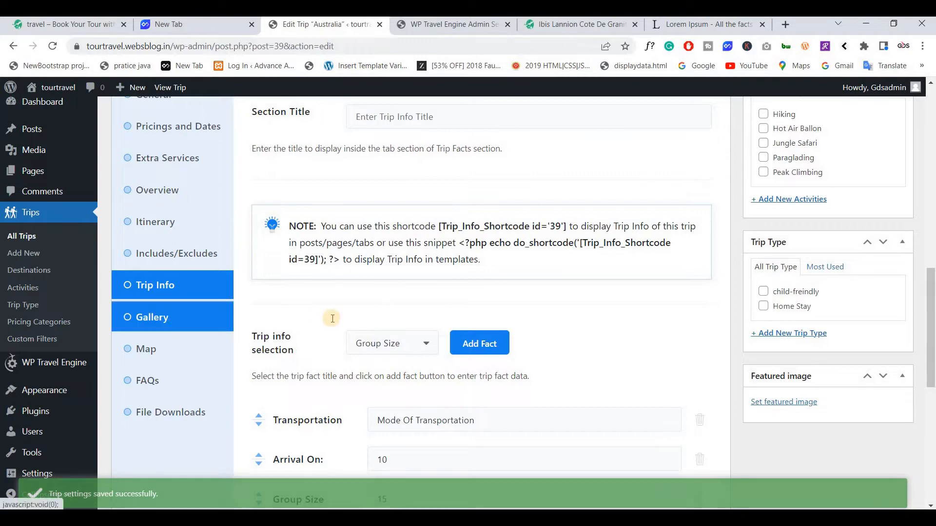
pyautogui.scroll(1, 332, 319)
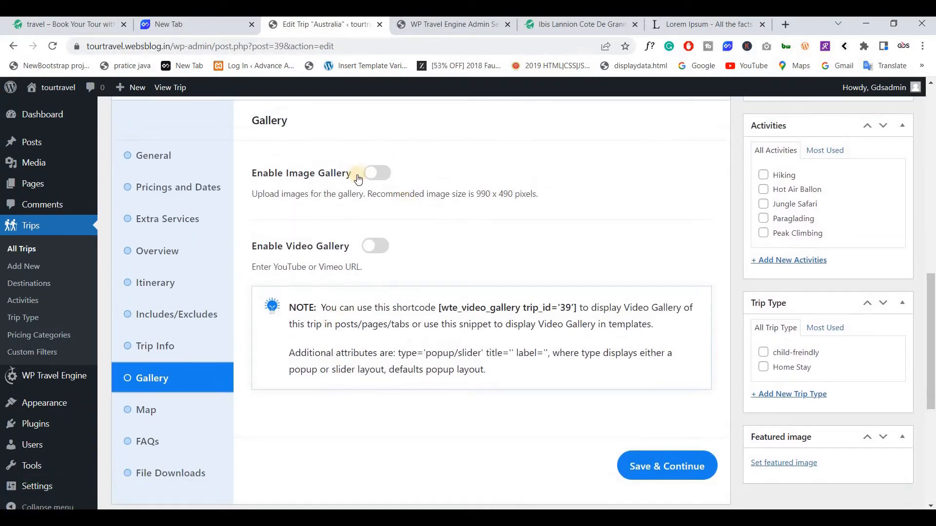
pyautogui.click(376, 174)
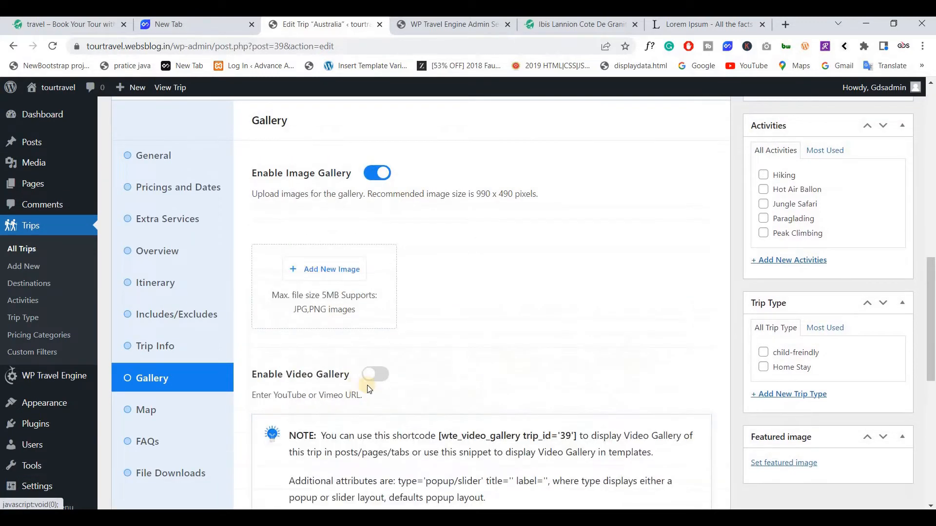
pyautogui.click(376, 375)
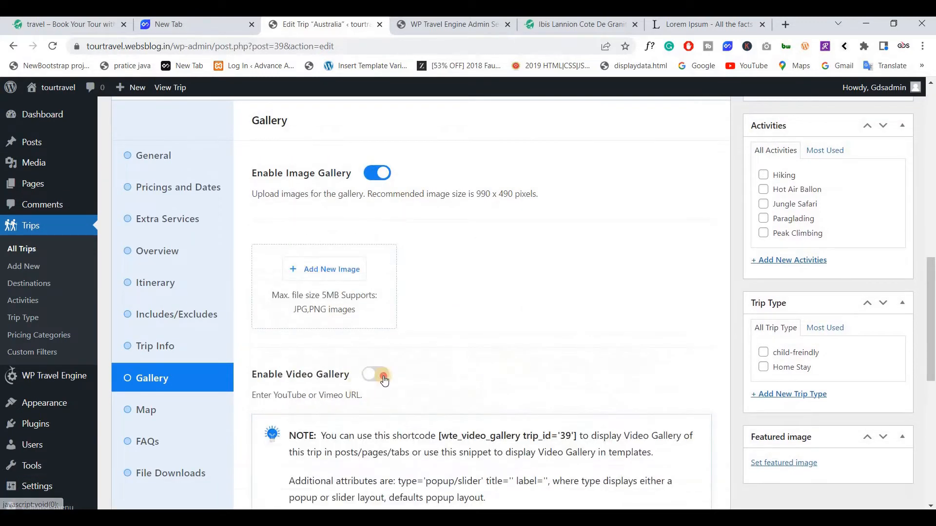
# Add the mountain hikers, neon alley, canal houses, night skyline and Canada images from the Media Library, moving the hikers image to third place.
pyautogui.click(345, 270)
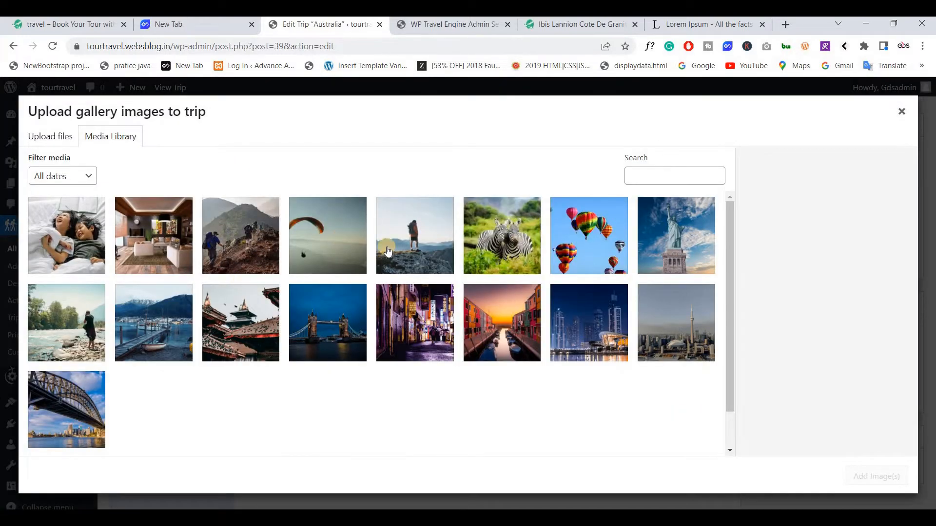
pyautogui.click(262, 259)
pyautogui.click(409, 317)
pyautogui.click(493, 328)
pyautogui.click(580, 323)
pyautogui.click(677, 332)
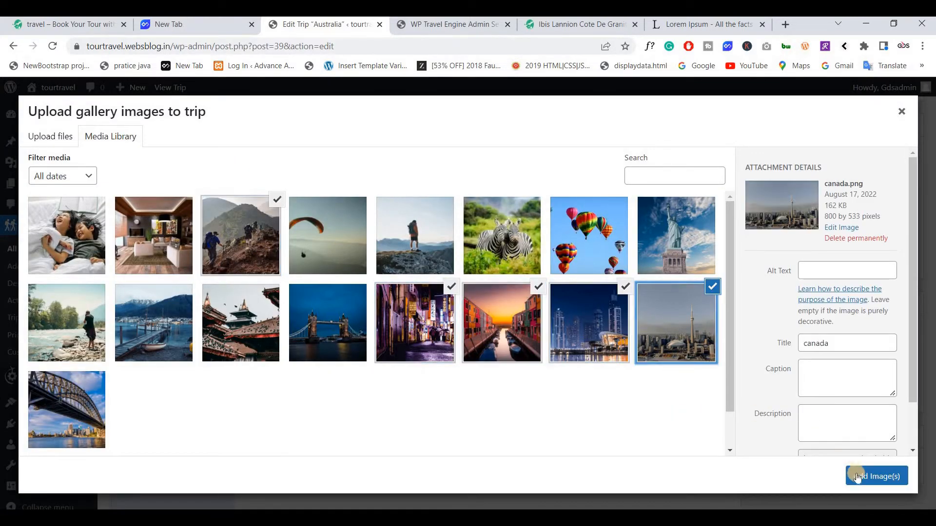
pyautogui.click(877, 477)
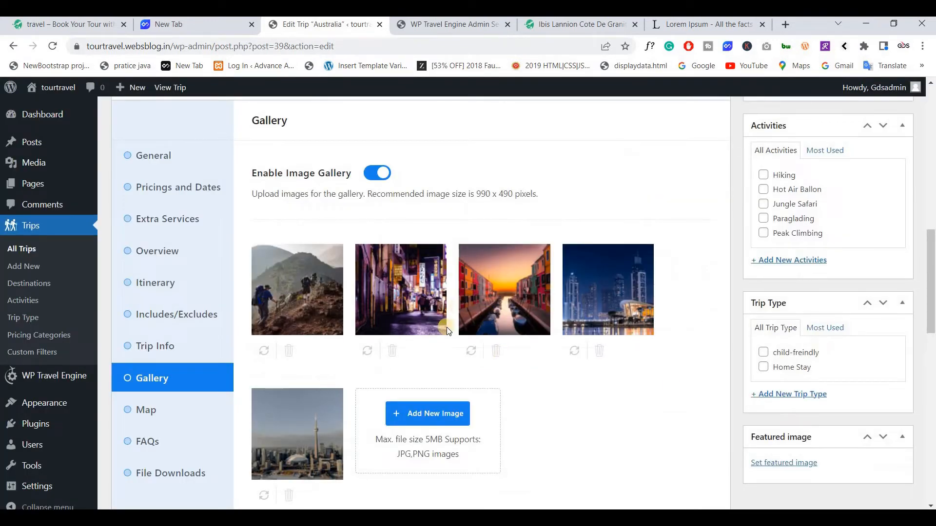
pyautogui.moveTo(407, 292); pyautogui.dragTo(647, 298)
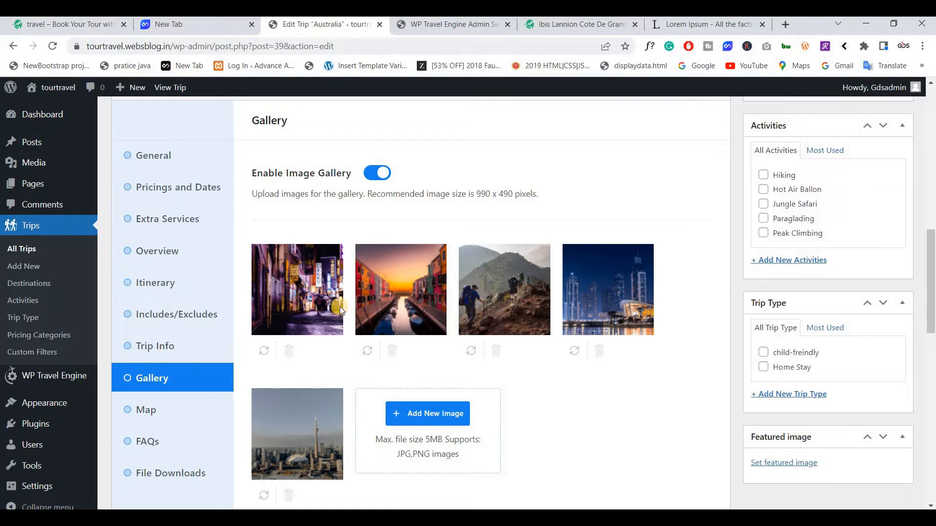
# Check the video gallery's YouTube/Vimeo URL entry, and switch the video gallery off without adding a video.
pyautogui.scroll(-2, 340, 306)
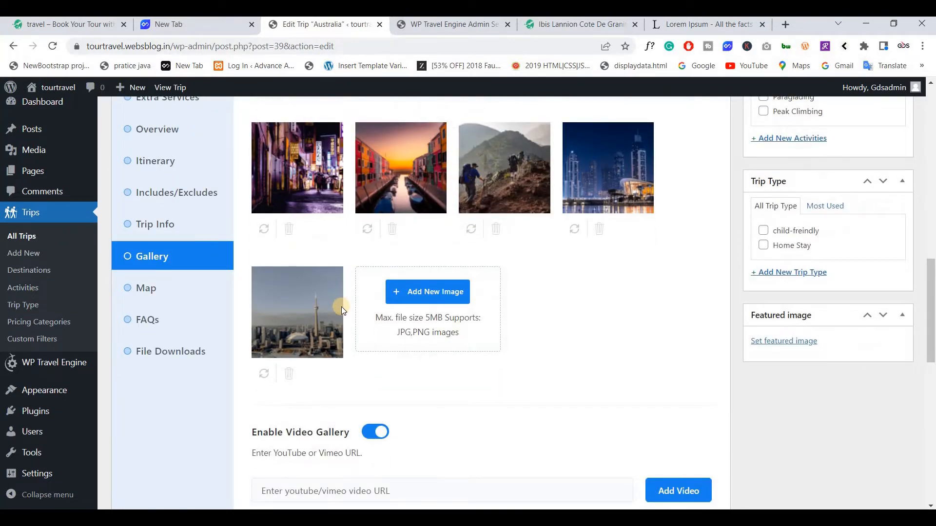
pyautogui.scroll(-1, 341, 306)
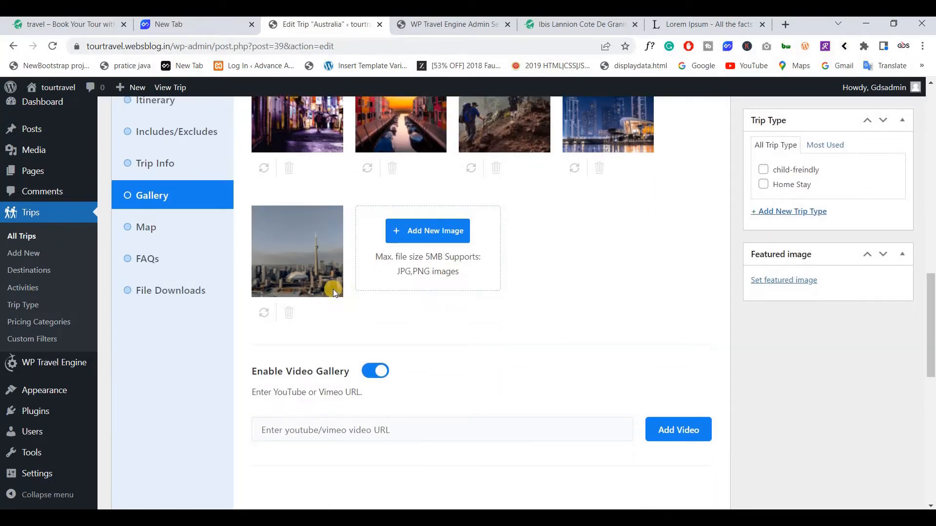
pyautogui.scroll(1, 333, 291)
pyautogui.scroll(-1, 333, 290)
pyautogui.scroll(-2, 345, 338)
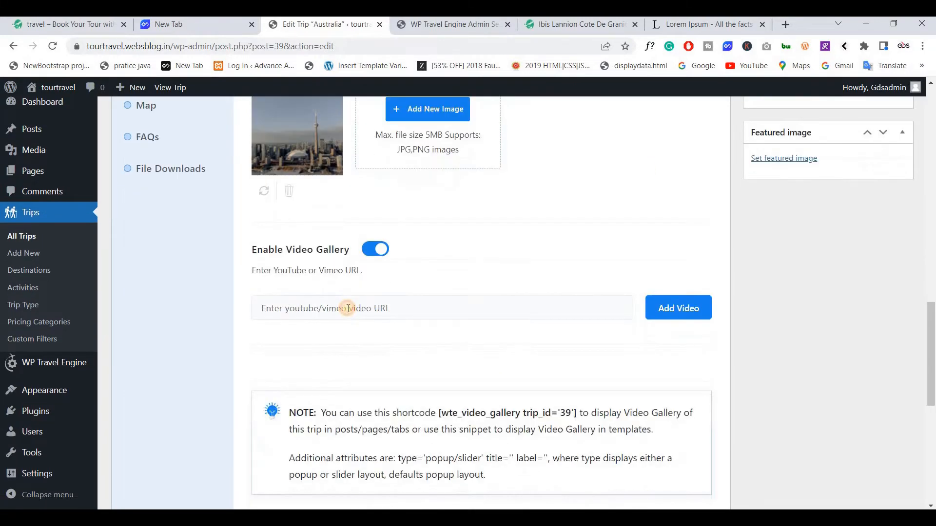
pyautogui.click(348, 308)
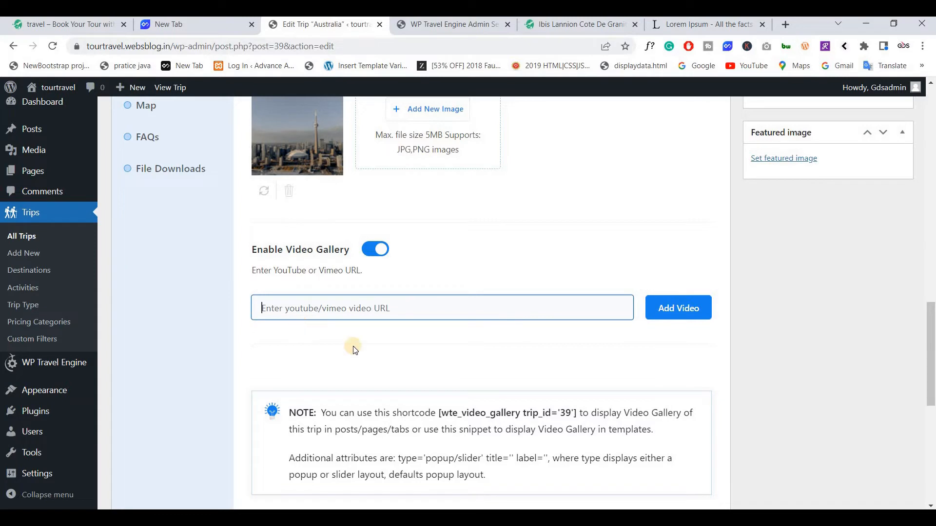
pyautogui.click(373, 253)
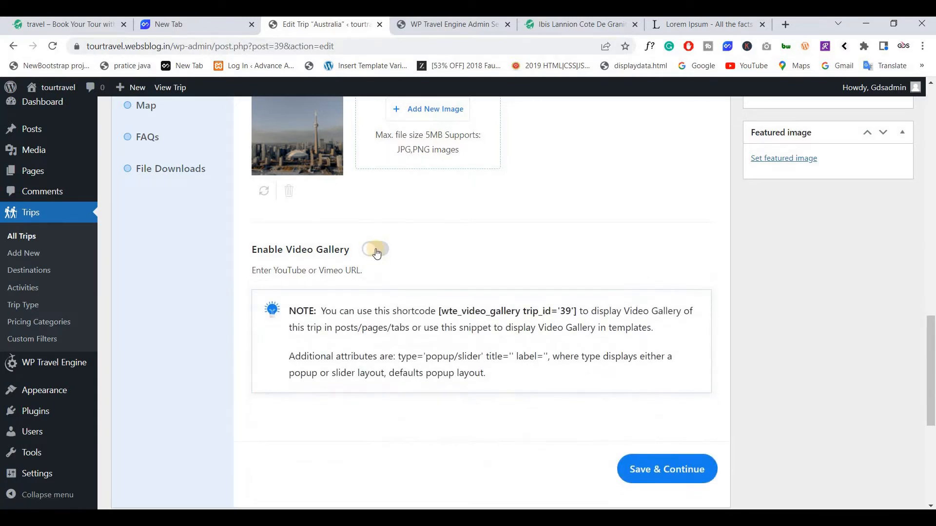
pyautogui.click(376, 251)
pyautogui.click(352, 305)
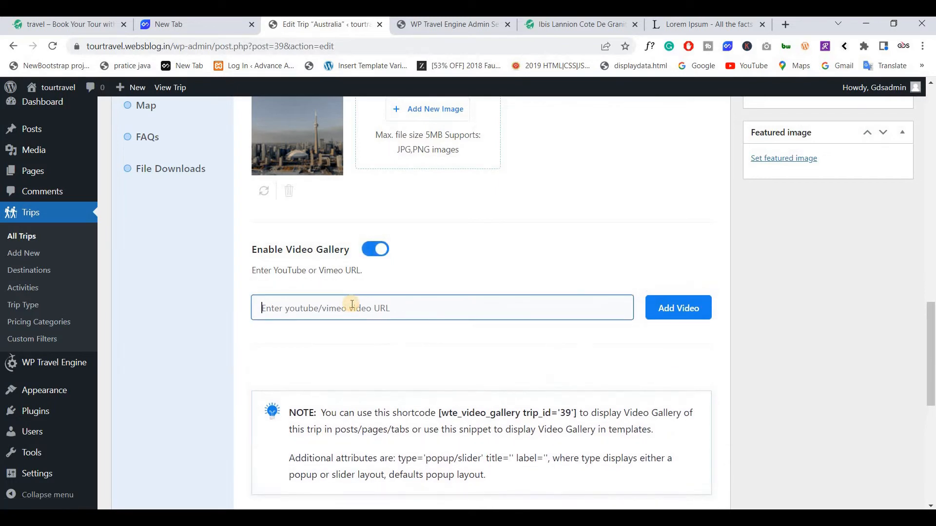
pyautogui.click(669, 310)
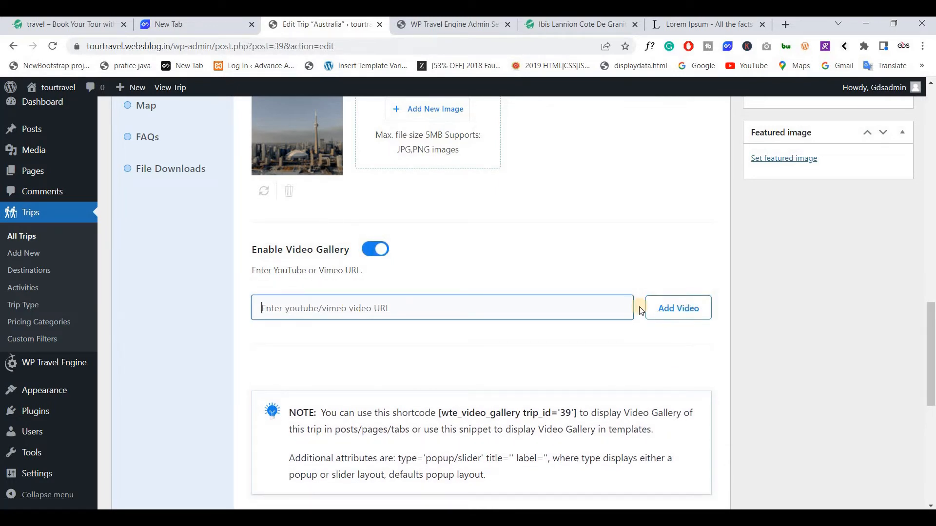
pyautogui.click(380, 249)
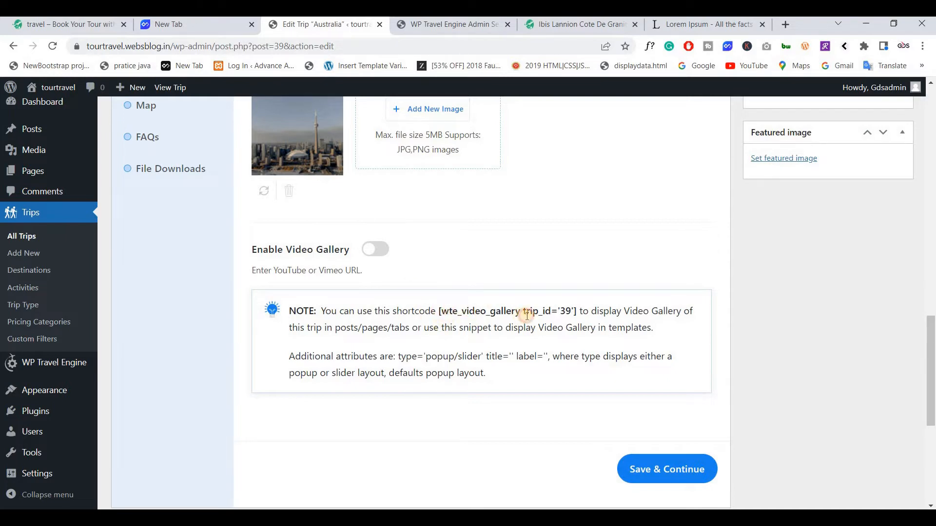
# Examine the video gallery shortcode in the note and review the images chosen for the trip gallery.
pyautogui.moveTo(438, 312); pyautogui.dragTo(580, 313)
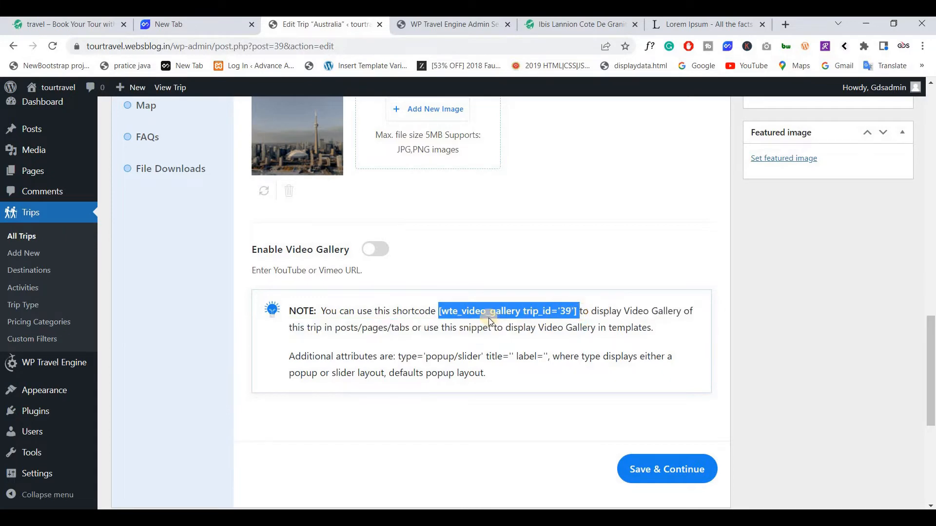
pyautogui.scroll(4, 508, 236)
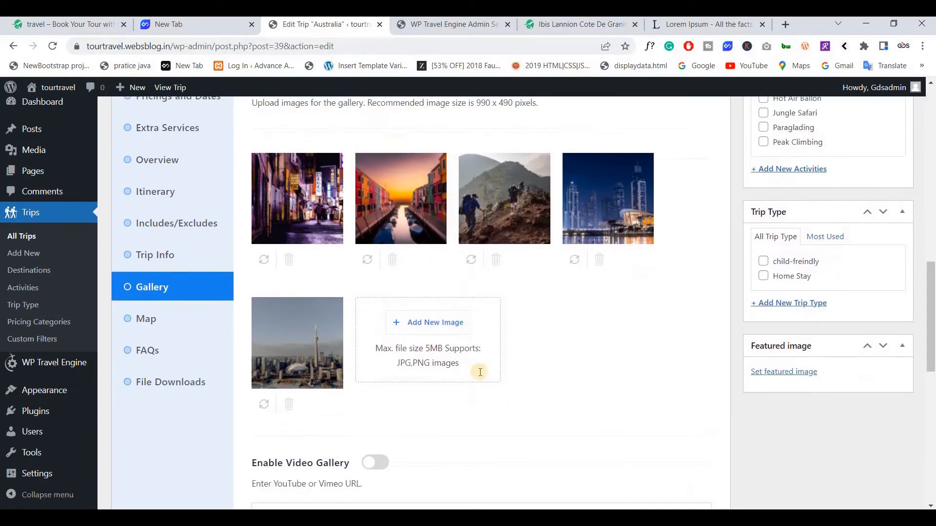
pyautogui.scroll(-3, 480, 372)
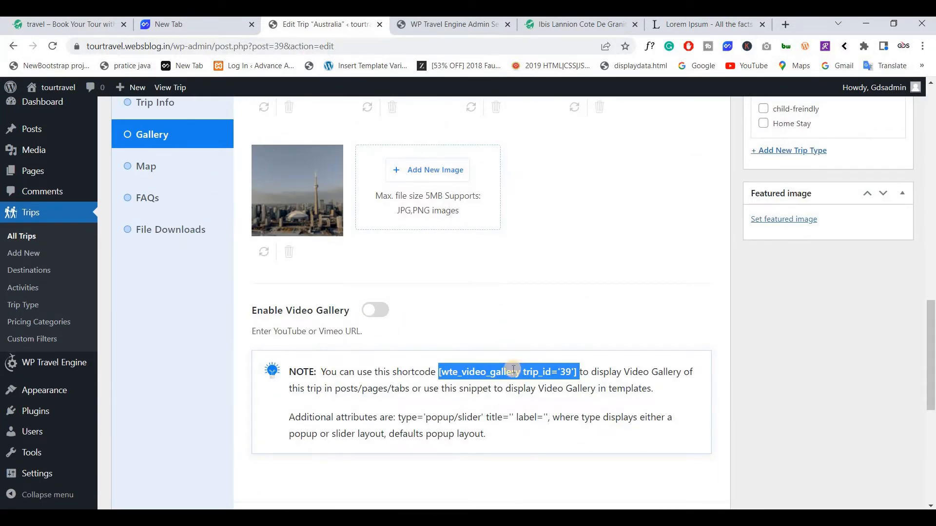
pyautogui.scroll(5, 513, 373)
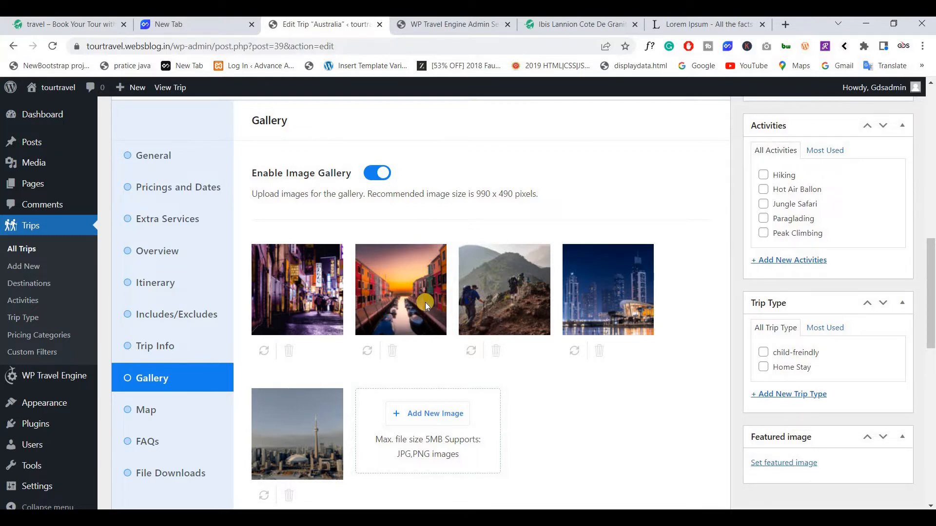
# Save the trip's gallery settings and open its Map settings.
pyautogui.scroll(-8, 425, 312)
pyautogui.click(683, 412)
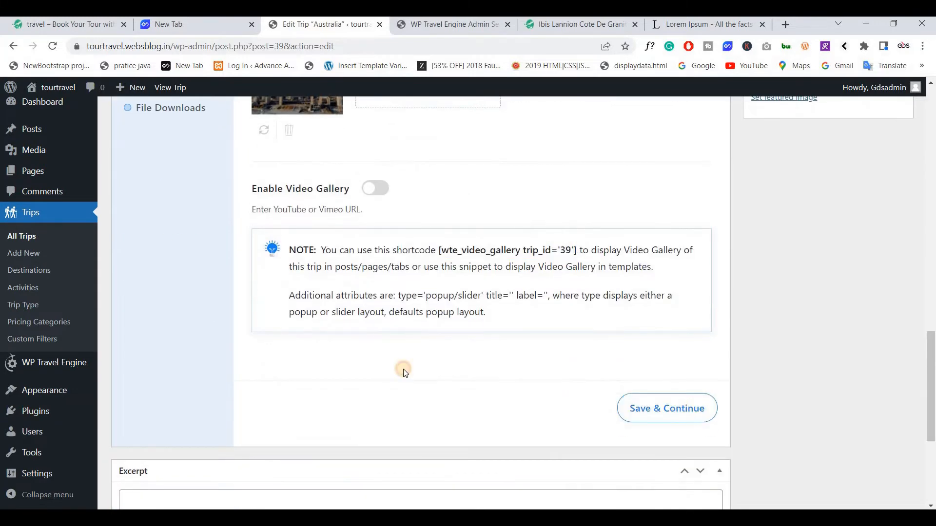
pyautogui.scroll(3, 205, 366)
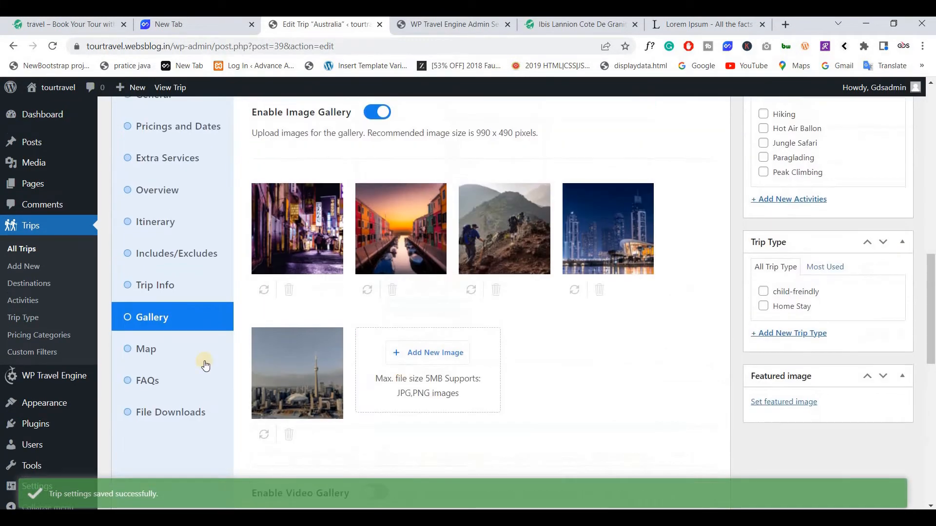
pyautogui.click(199, 357)
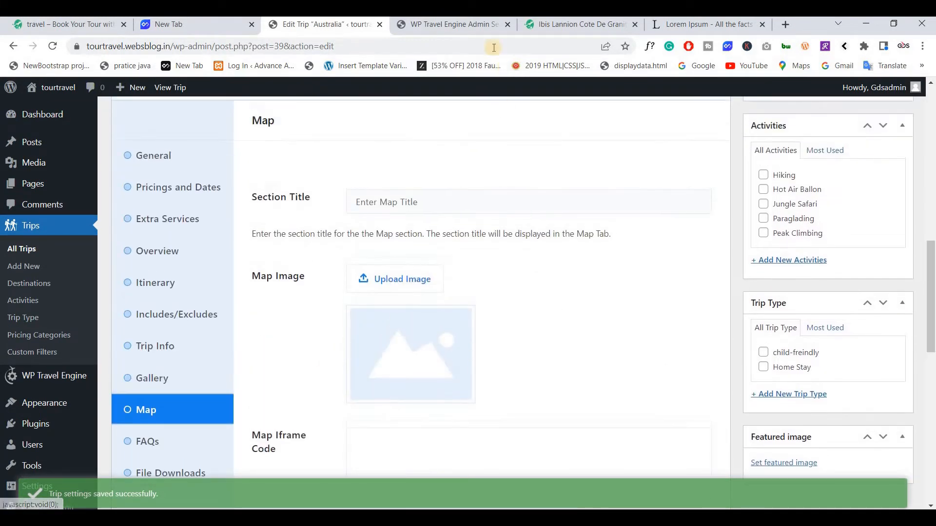
# Look through the Ibis Lannion Cote De Granit Rose trip page and browse its image slider.
pyautogui.moveTo(560, 26); pyautogui.dragTo(479, 29)
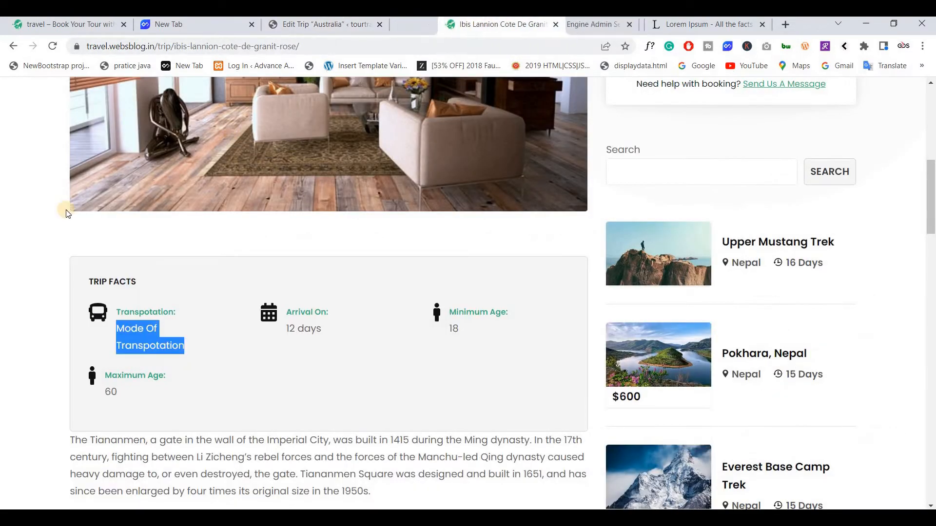
pyautogui.scroll(-15, 7, 268)
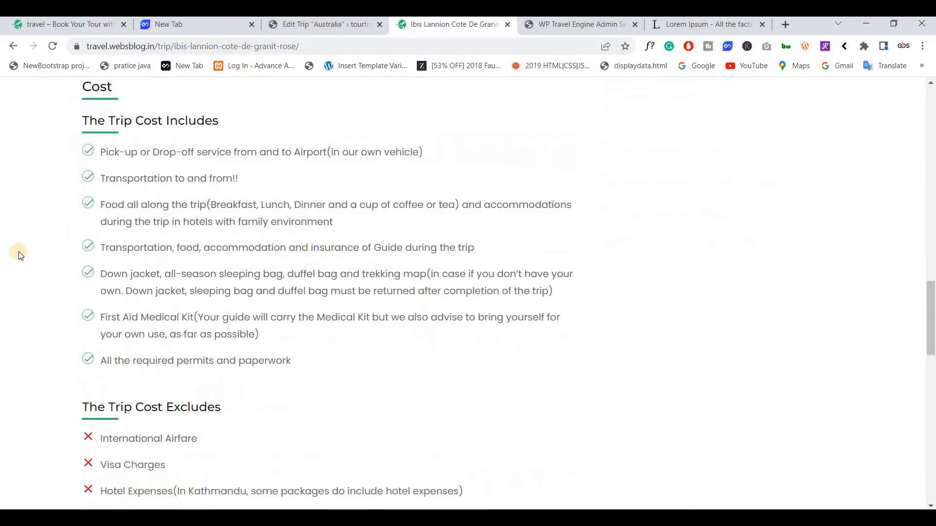
pyautogui.scroll(-6, 20, 255)
pyautogui.scroll(20, 21, 244)
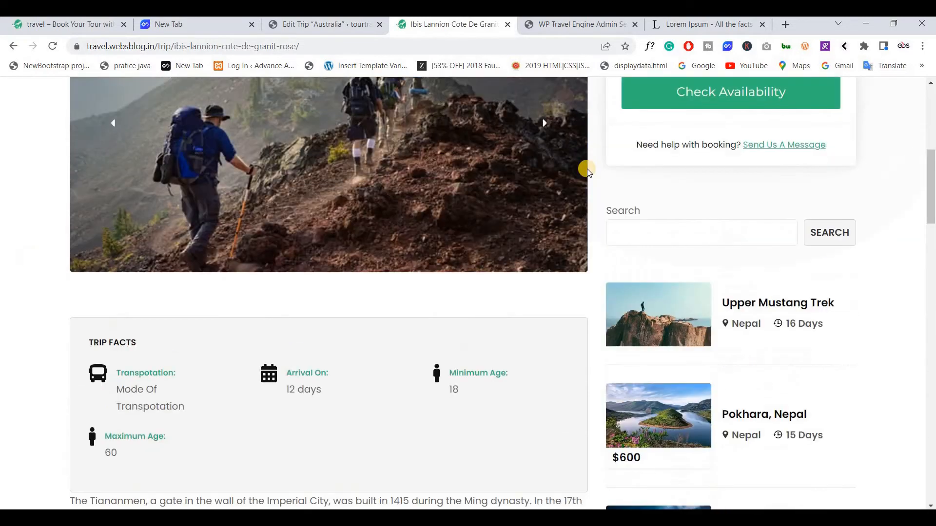
pyautogui.scroll(1, 547, 189)
pyautogui.click(545, 185)
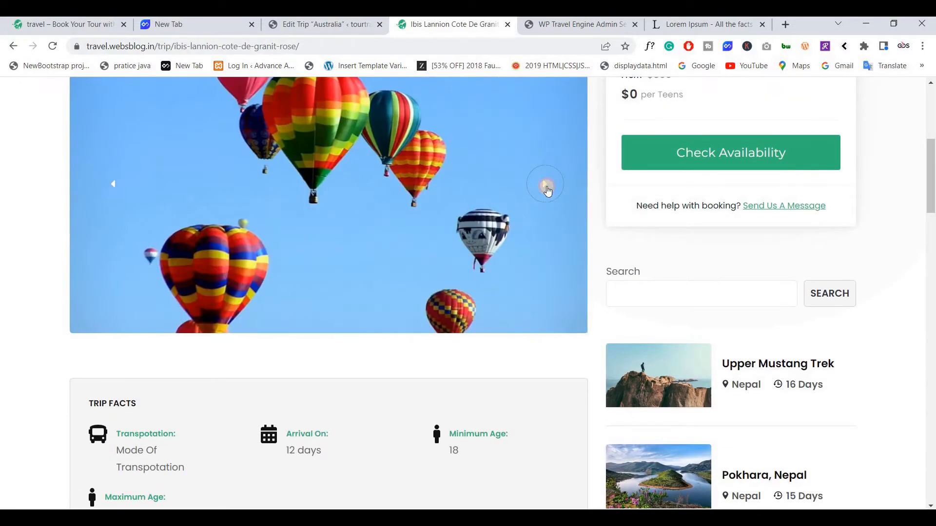
pyautogui.click(545, 185)
pyautogui.click(545, 185)
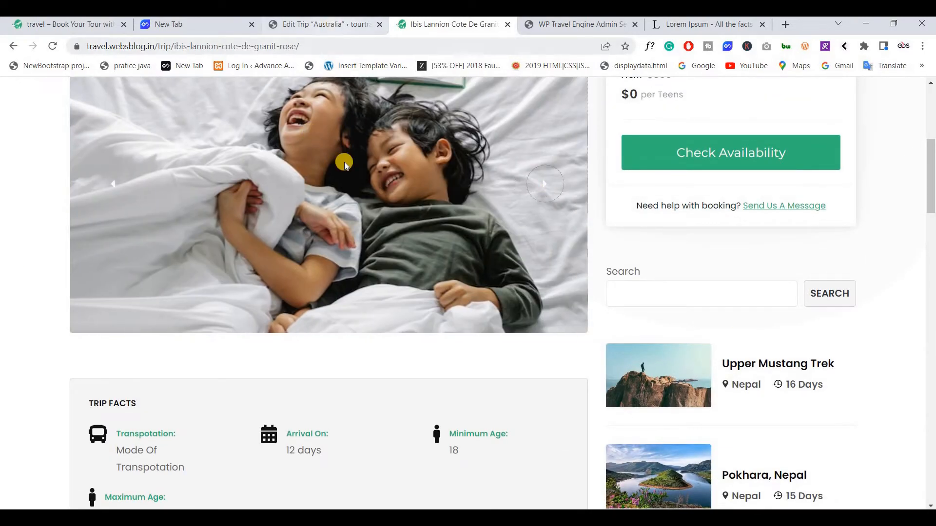
# Return to the Australia trip and set the map's section title to "Map".
pyautogui.click(336, 27)
pyautogui.scroll(-2, 351, 205)
pyautogui.scroll(2, 378, 220)
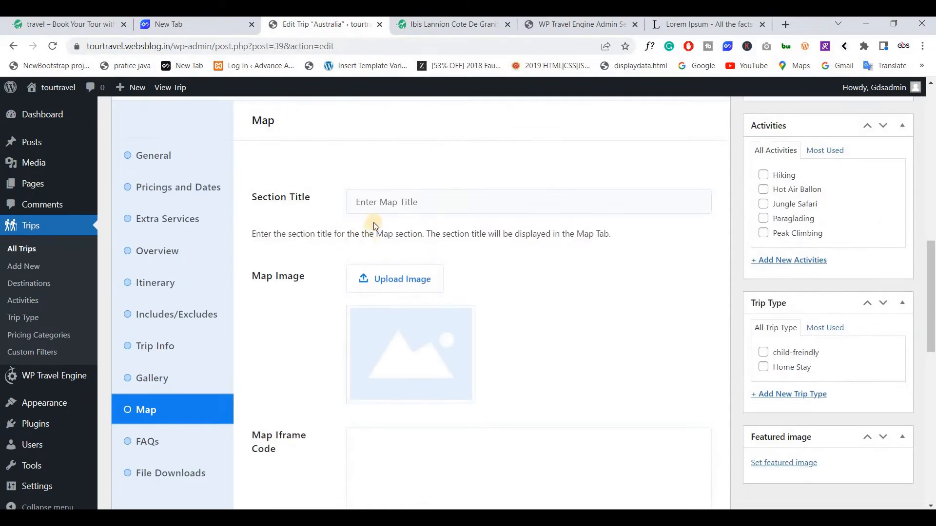
pyautogui.click(413, 198)
pyautogui.write('Ma')
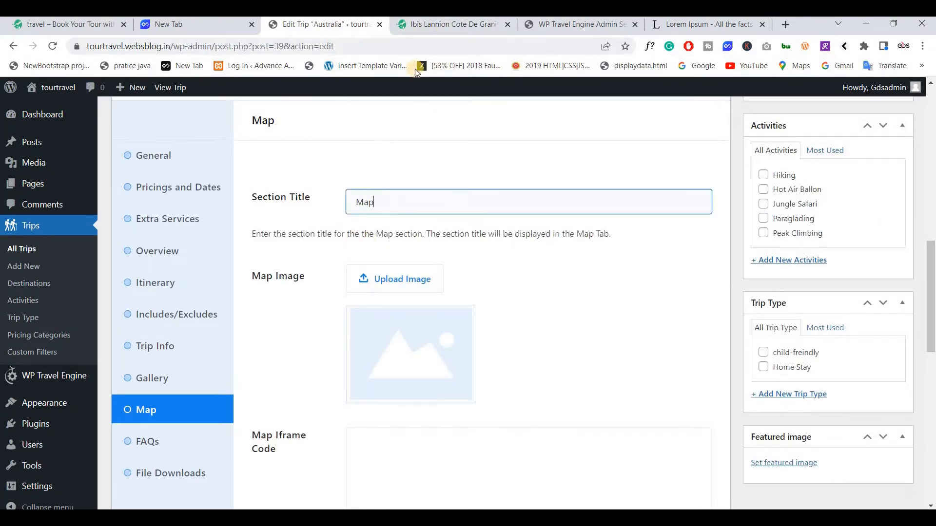
pyautogui.write('p')
# View the Map section on the Ibis Lannion trip page, and compare it with the Australia trip's map image and iframe settings.
pyautogui.click(424, 29)
pyautogui.scroll(-10, 402, 307)
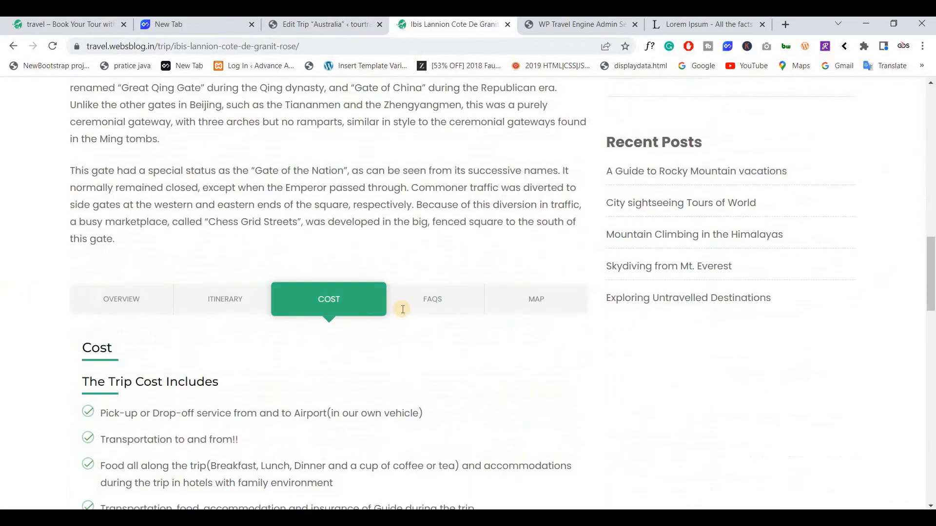
pyautogui.click(539, 205)
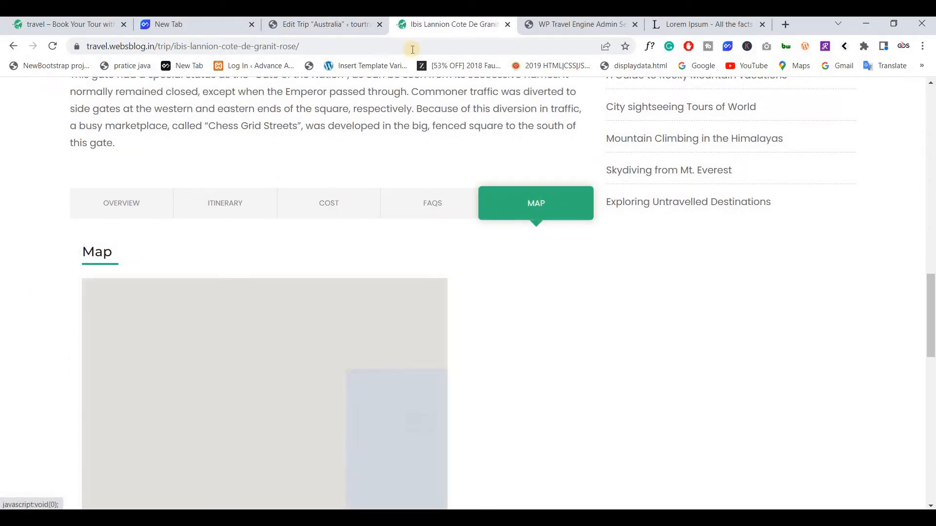
pyautogui.click(326, 22)
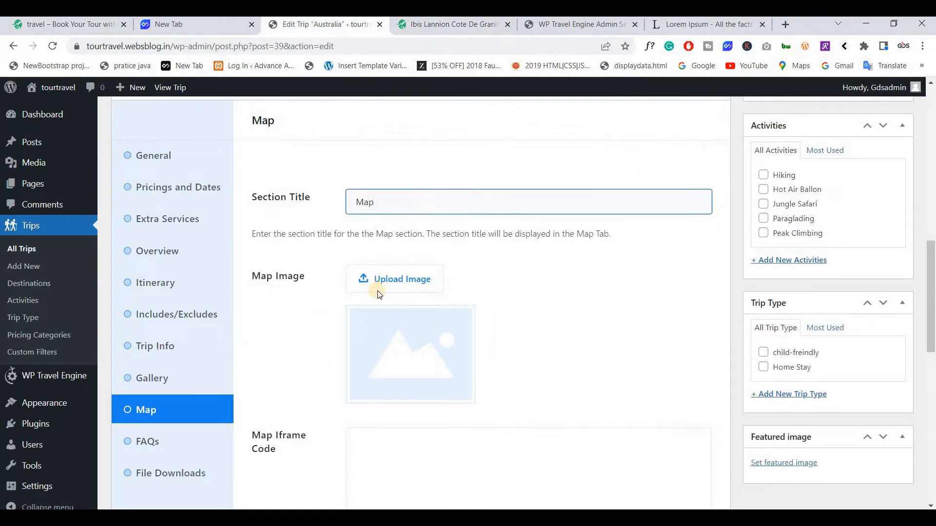
pyautogui.scroll(-1, 388, 247)
pyautogui.scroll(-1, 400, 252)
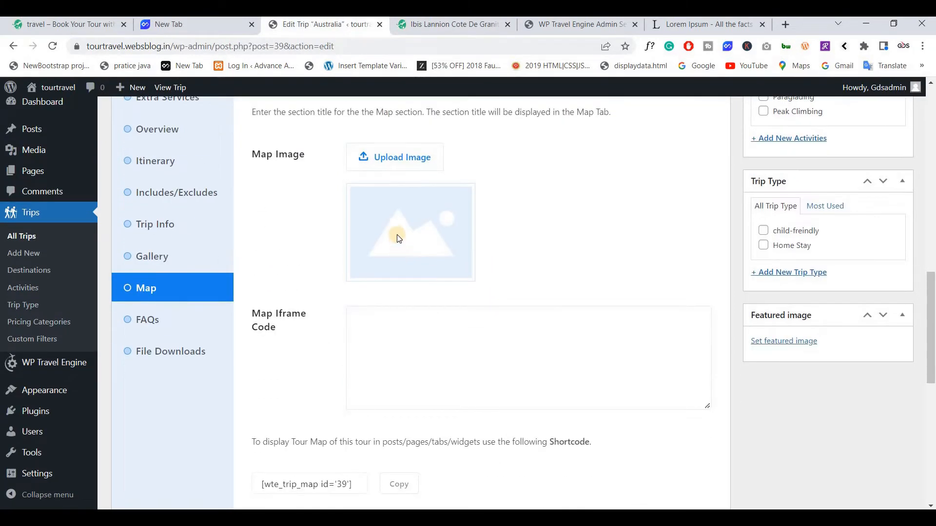
# Paste the Google Maps embed code for Australia into the trip's Map Iframe Code.
pyautogui.scroll(-1, 400, 282)
pyautogui.click(398, 301)
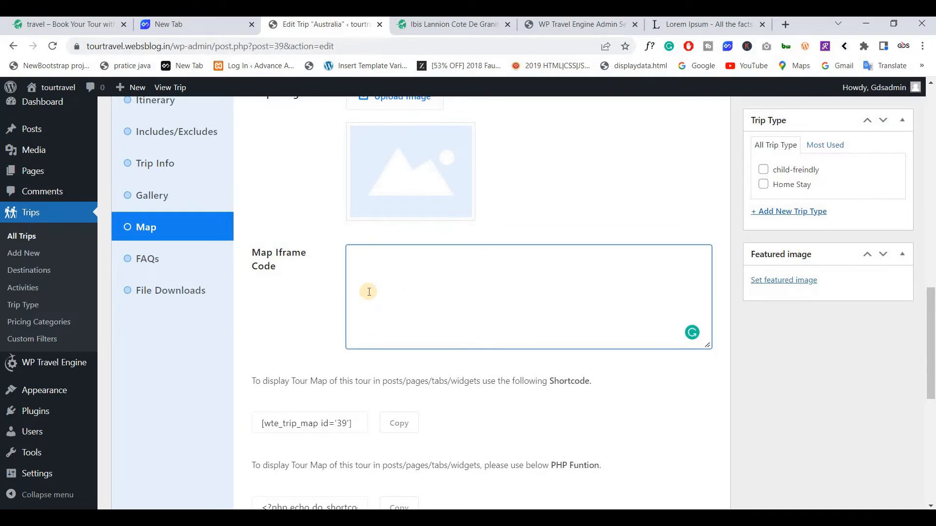
pyautogui.hotkey('ctrl', 'v')
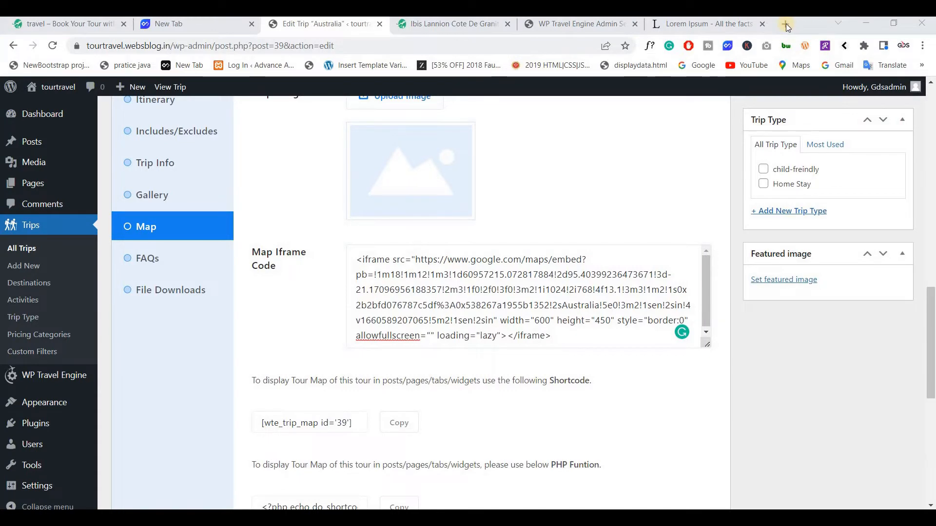
# Search the web for "google map" in a new browser tab and open Google Maps.
pyautogui.click(786, 24)
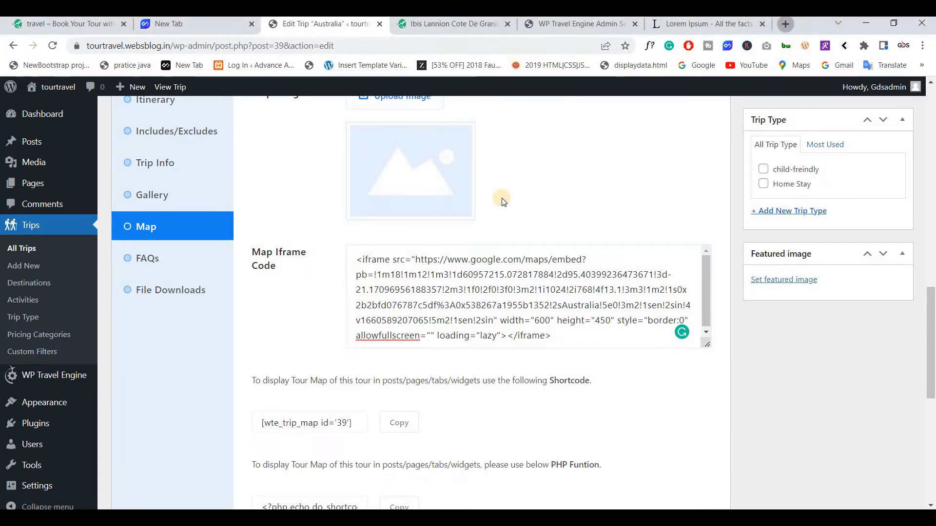
pyautogui.write('go')
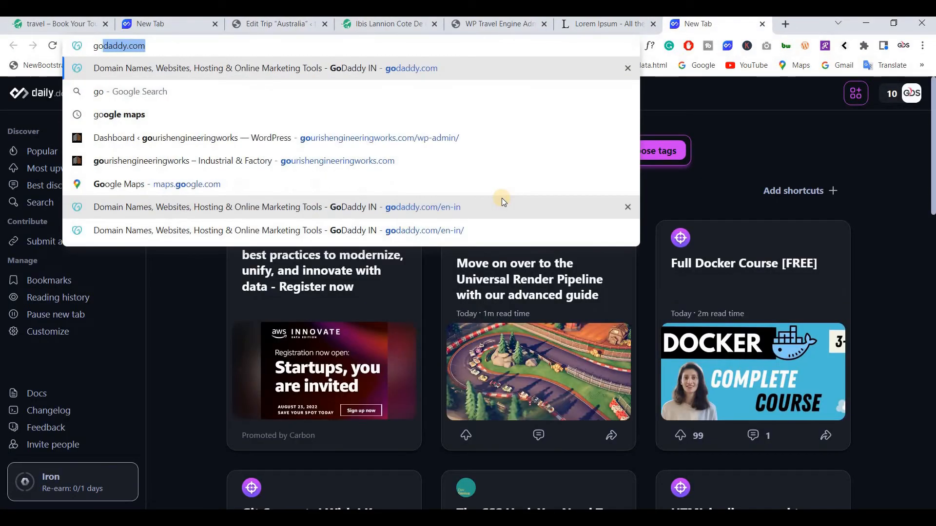
pyautogui.write('ogle map')
pyautogui.press('Return')
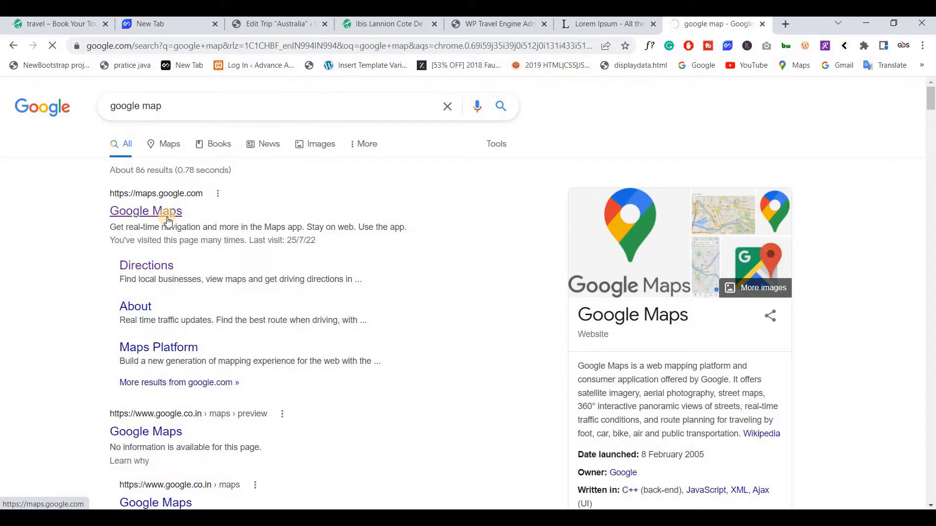
pyautogui.click(167, 218)
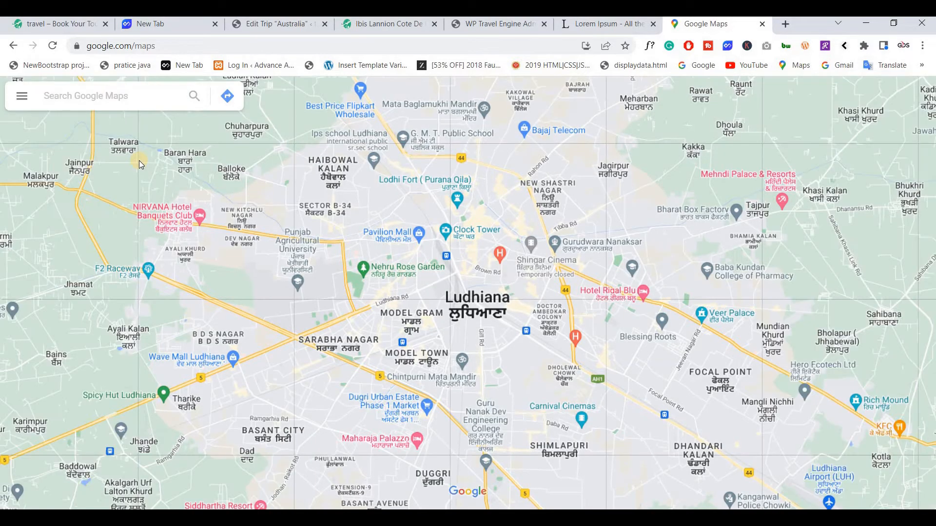
# Find Australia on Google Maps and open its sharing option for embedding a map.
pyautogui.click(61, 94)
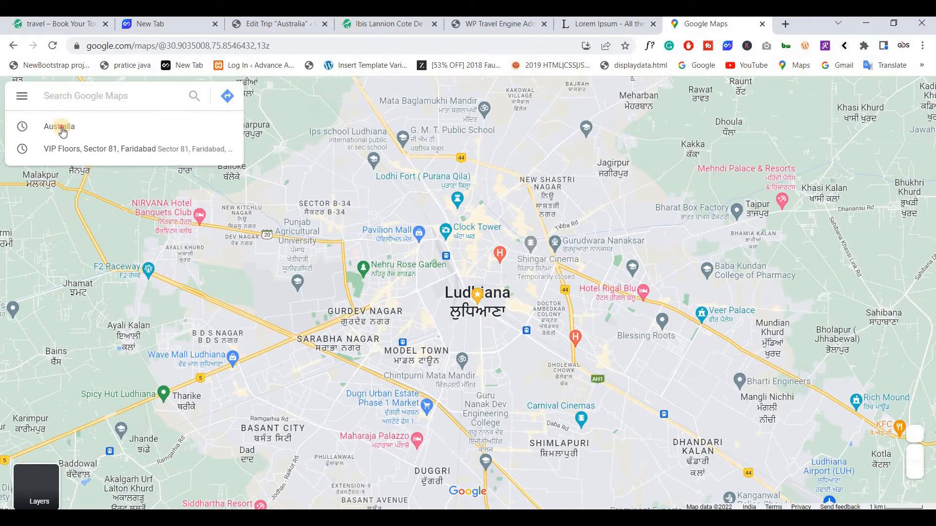
pyautogui.click(60, 127)
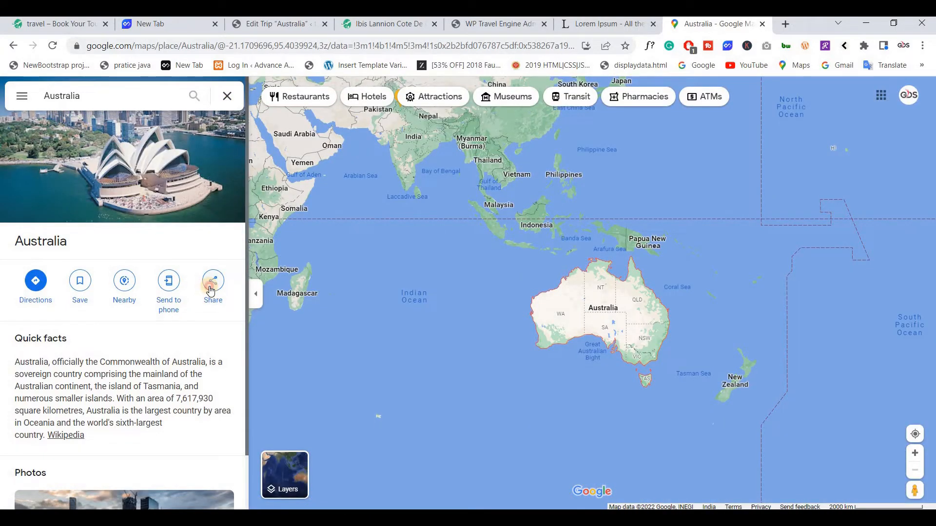
pyautogui.click(210, 287)
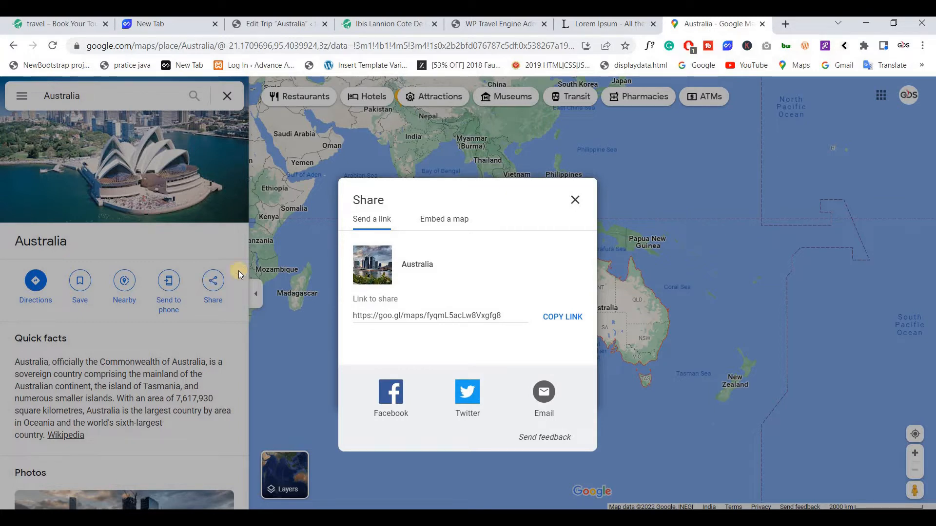
pyautogui.click(452, 241)
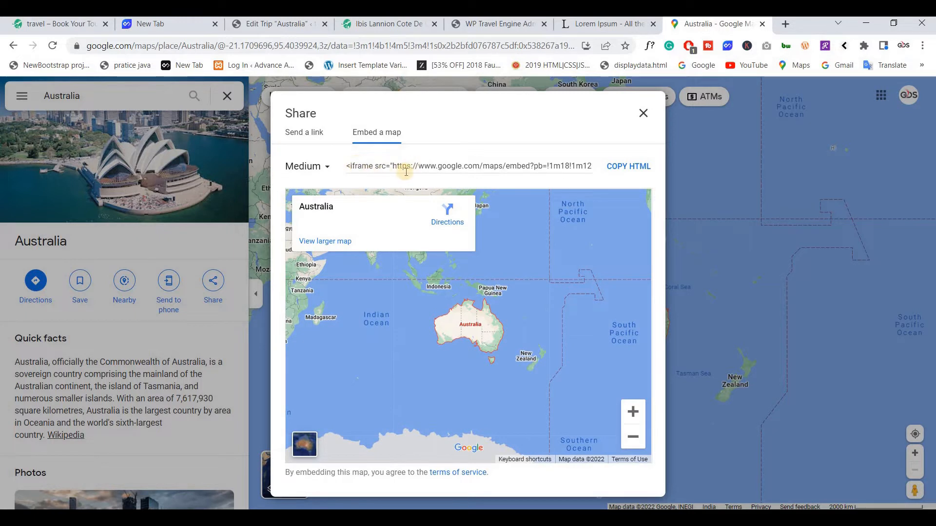
# Check the available embed sizes, copy the Medium embed HTML of the Australia map and close the sharing dialog.
pyautogui.click(331, 171)
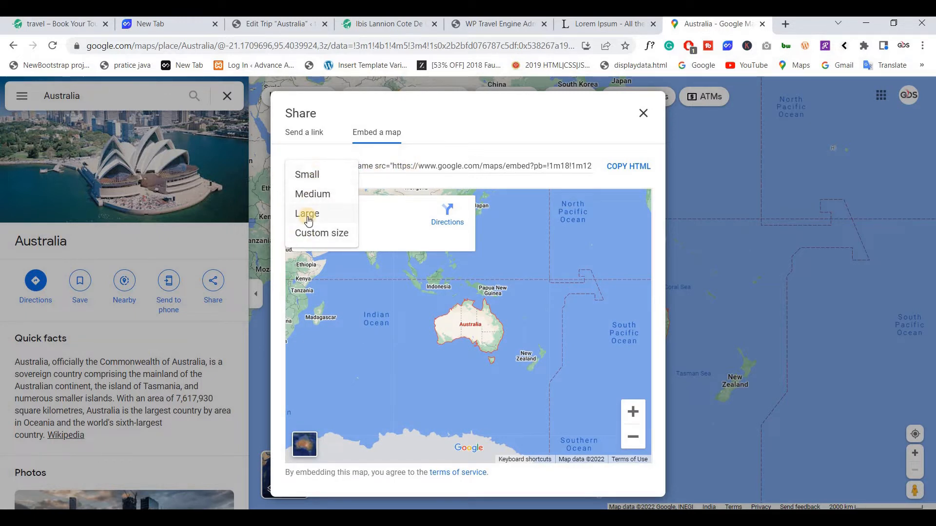
pyautogui.click(629, 165)
pyautogui.click(629, 164)
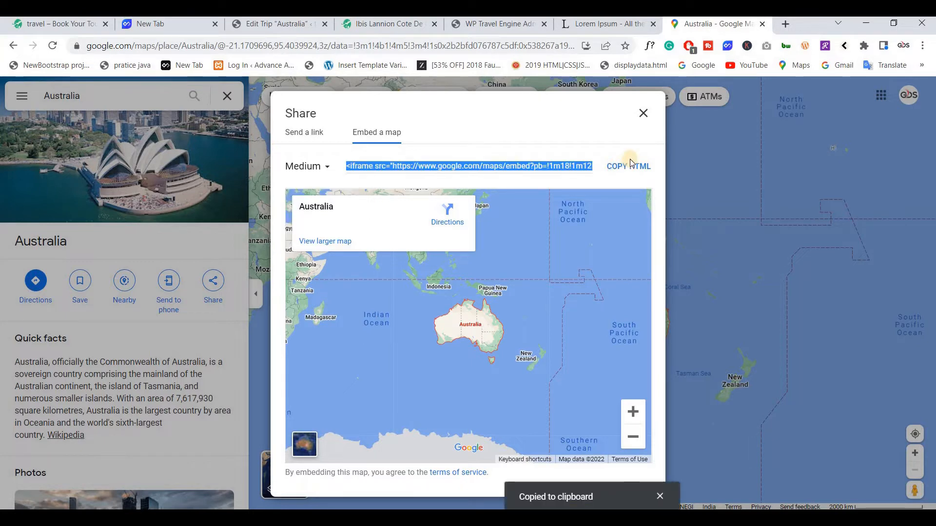
pyautogui.click(642, 115)
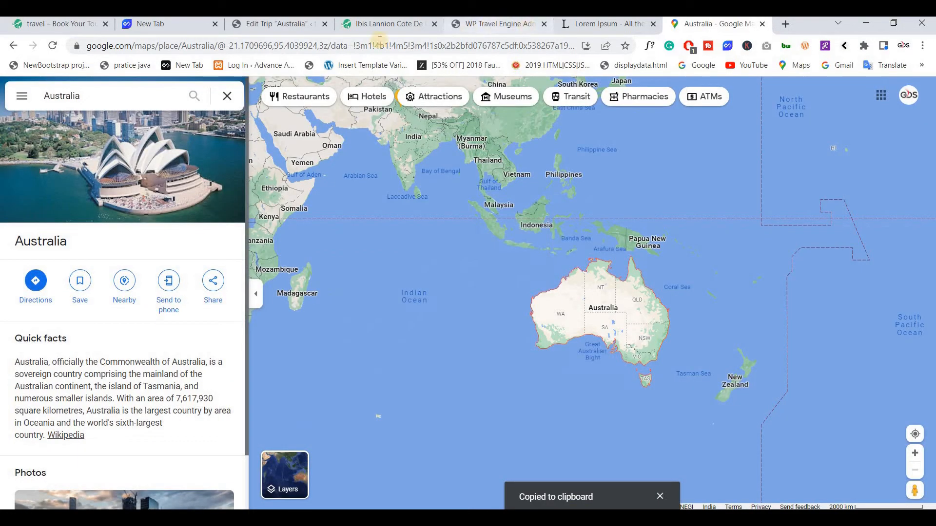
# Return to the Australia trip in WordPress and save its Map settings with the iframe code.
pyautogui.click(280, 24)
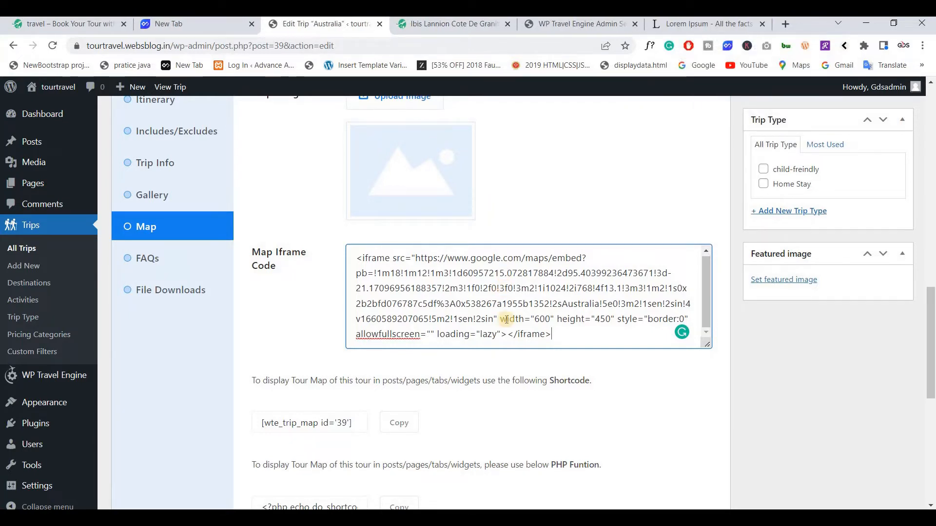
pyautogui.scroll(-4, 770, 350)
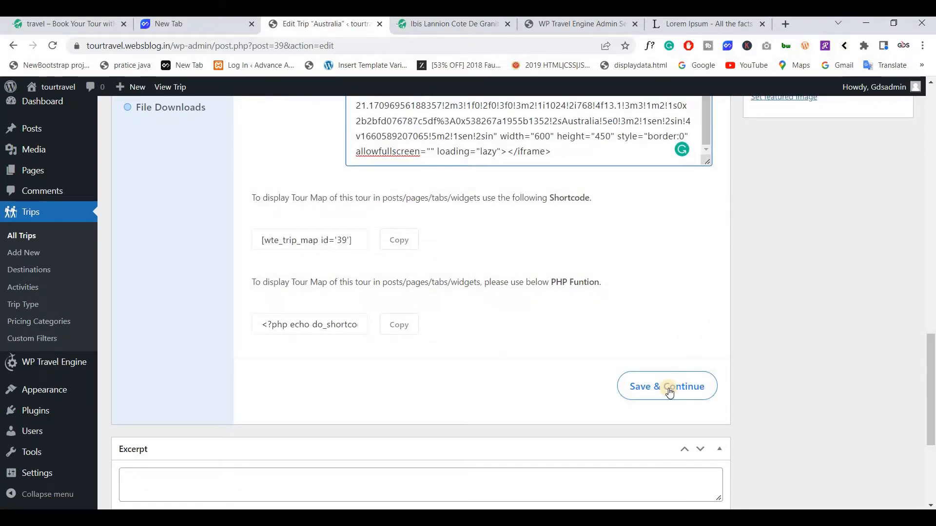
pyautogui.click(670, 393)
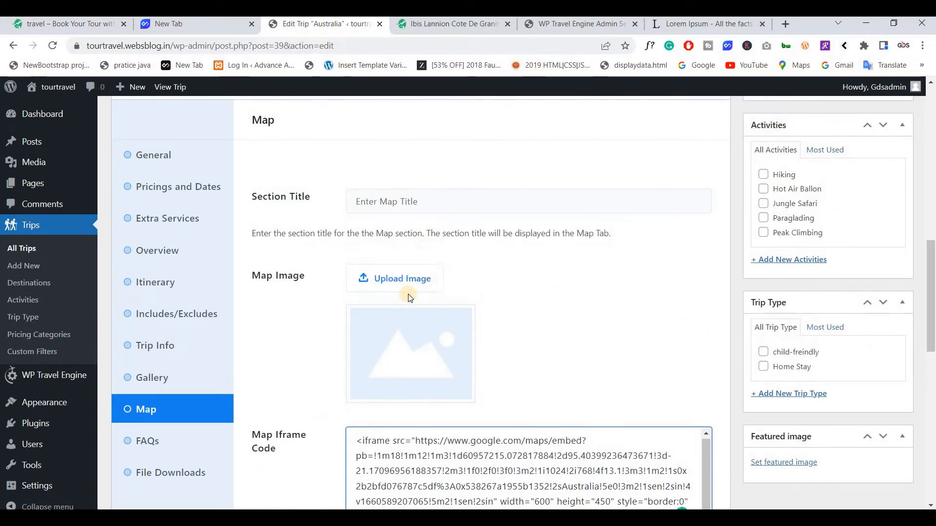
pyautogui.scroll(-6, 408, 293)
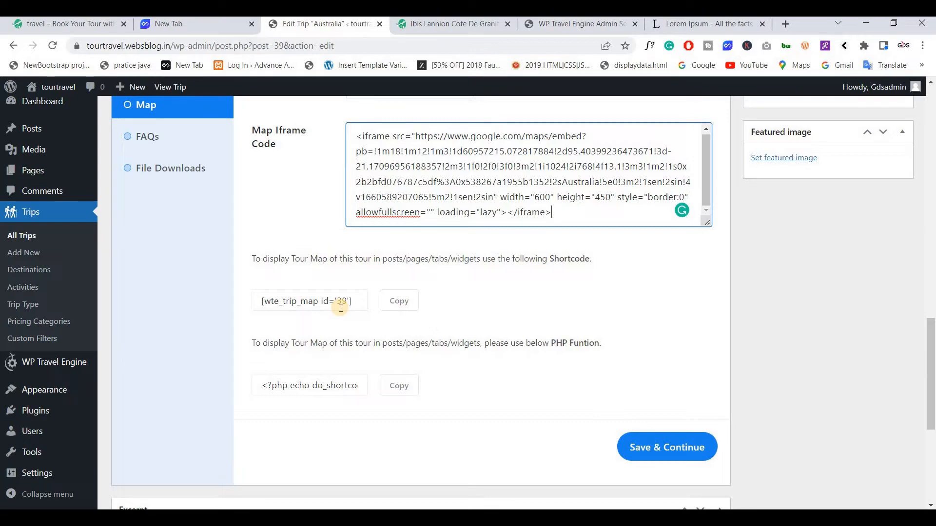
pyautogui.click(682, 456)
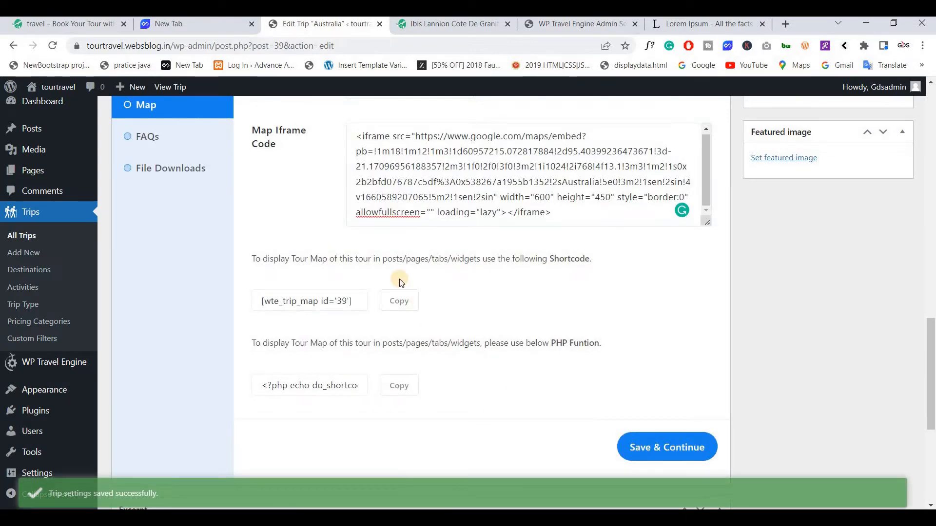
# Open the FAQs settings of the Australia trip.
pyautogui.scroll(4, 401, 283)
pyautogui.scroll(-2, 189, 338)
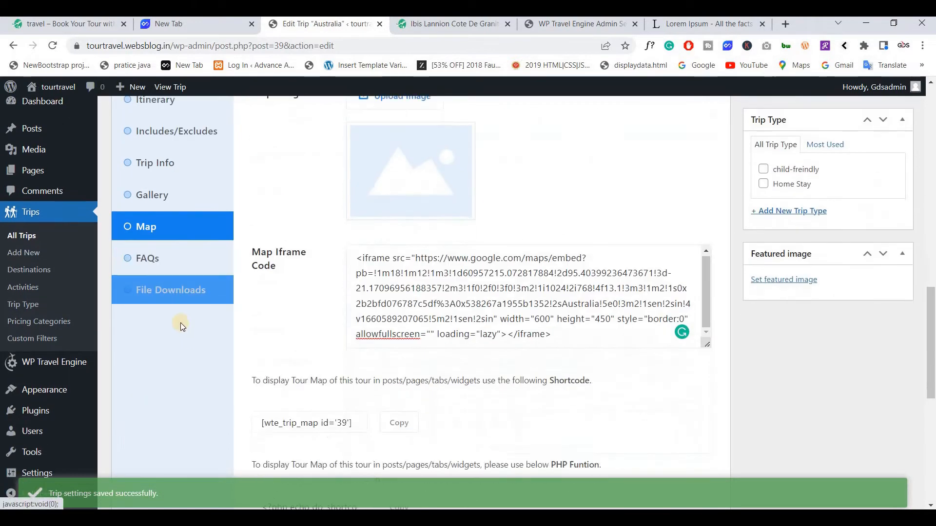
pyautogui.click(171, 272)
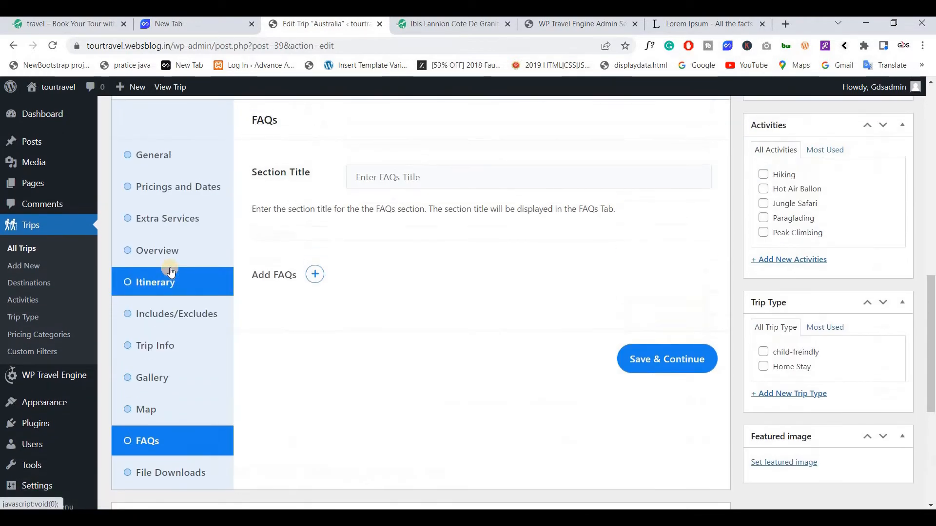
pyautogui.scroll(1, 390, 291)
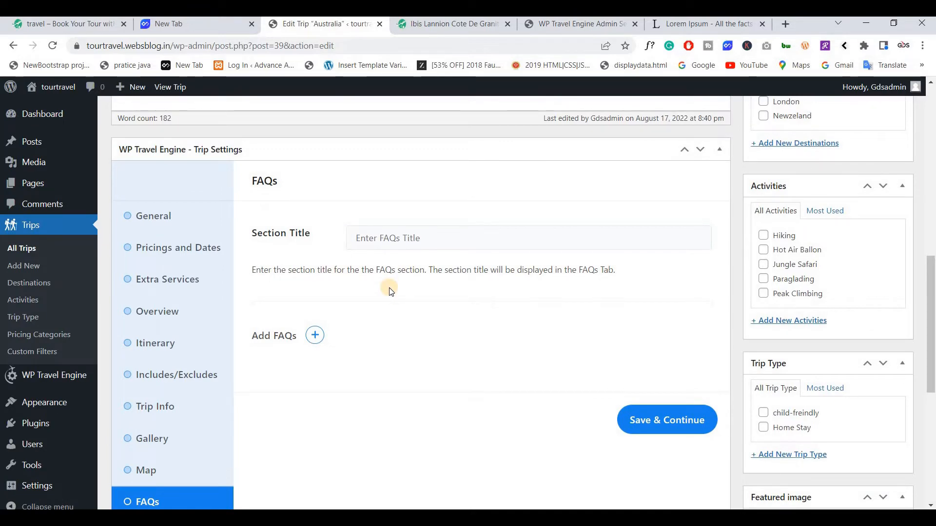
# View the FAQs section on the Ibis Lannion trip page and expand the question "How fit do I need to be to do this trek?".
pyautogui.click(459, 30)
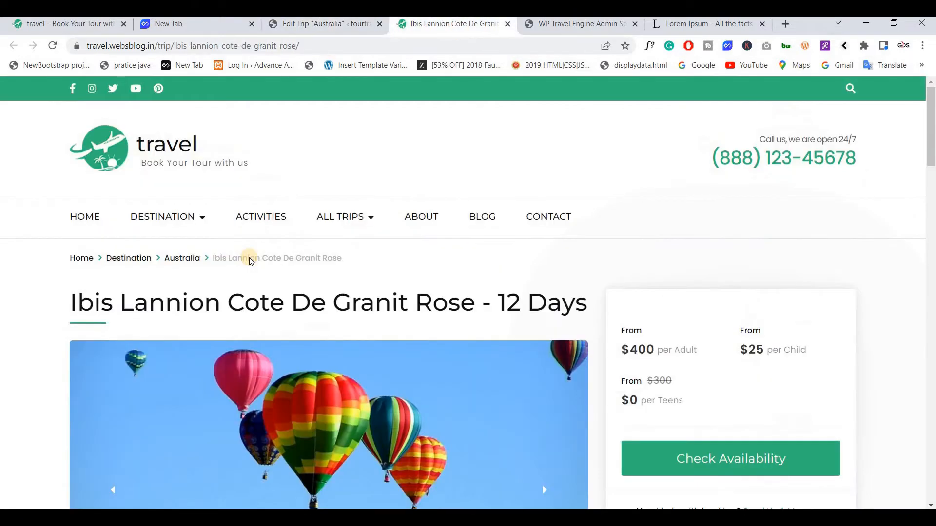
pyautogui.scroll(-15, 249, 258)
pyautogui.scroll(-5, 341, 253)
pyautogui.scroll(3, 429, 258)
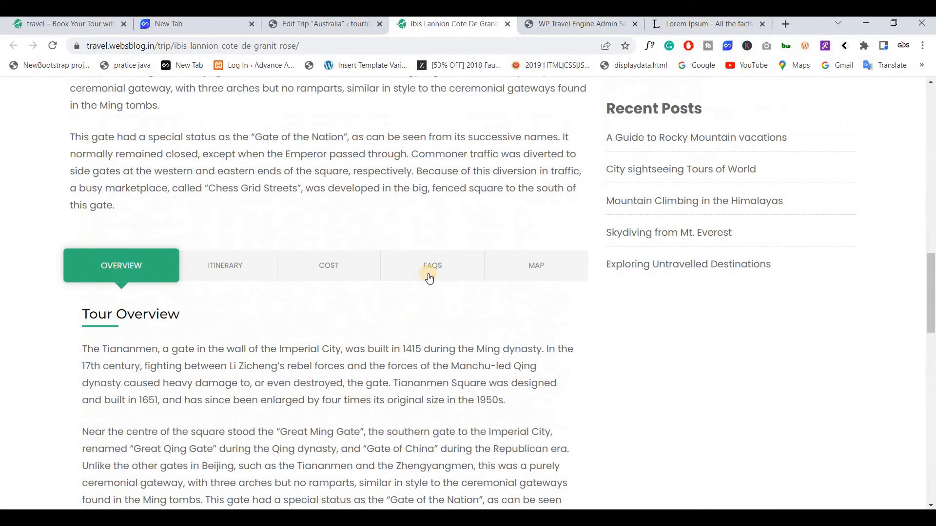
pyautogui.click(429, 269)
pyautogui.scroll(-3, 282, 273)
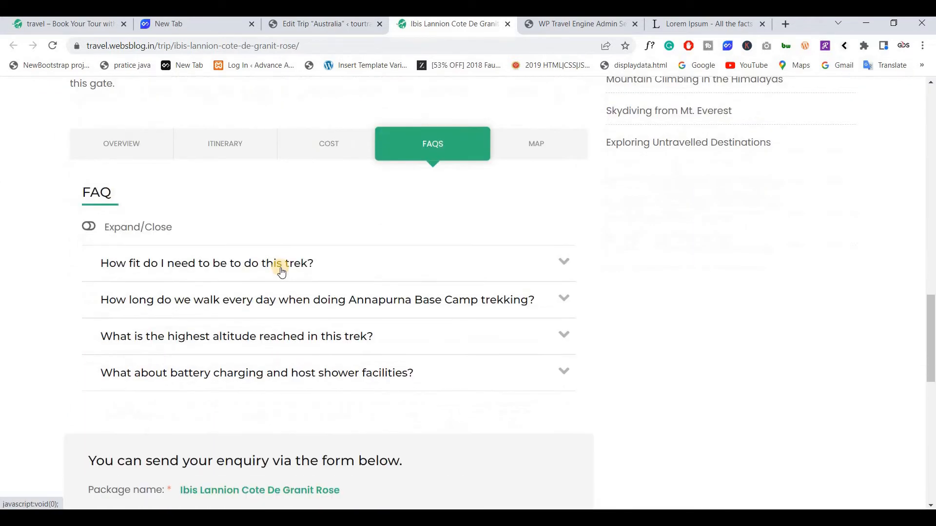
pyautogui.click(281, 272)
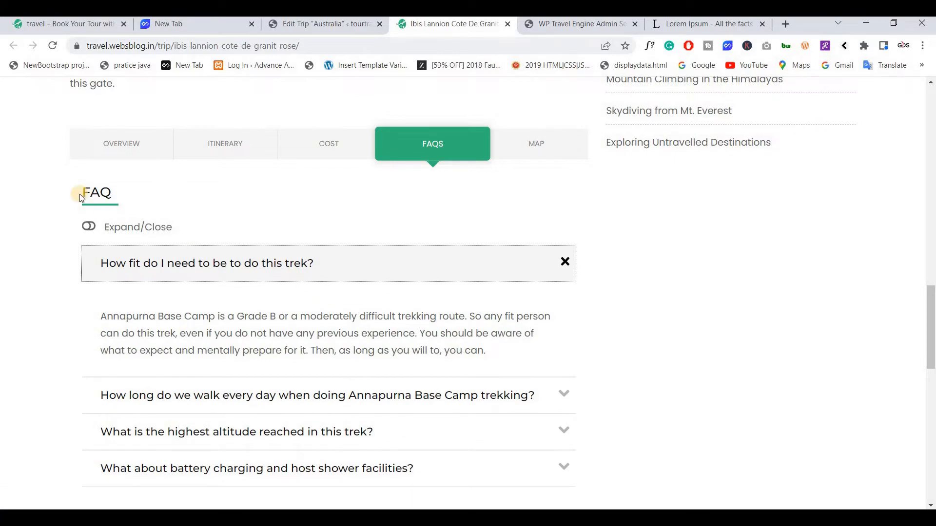
# Copy the "FAQ" heading from the Ibis Lannion page into the Australia trip's FAQs section title.
pyautogui.moveTo(73, 188); pyautogui.dragTo(209, 214)
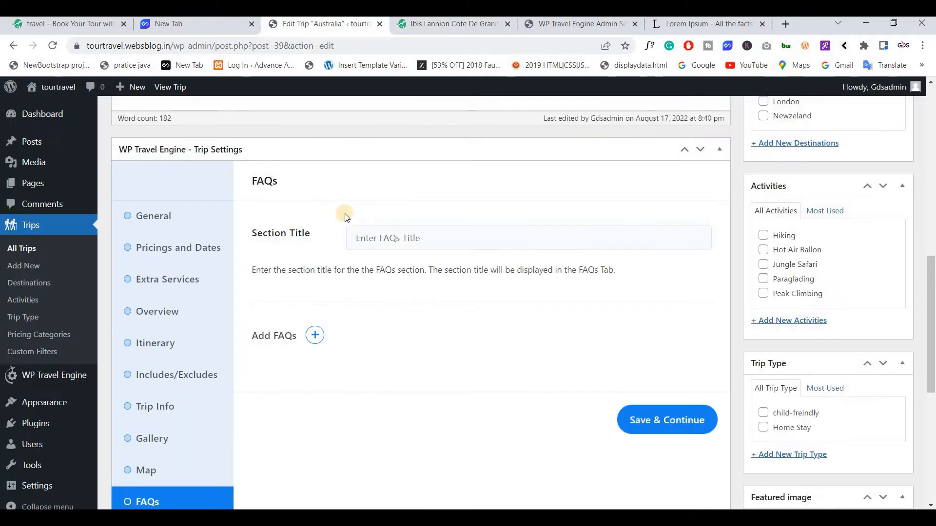
pyautogui.hotkey('ctrl', 'shift', 'Tab')
pyautogui.click(400, 235)
pyautogui.hotkey('ctrl', 'v')
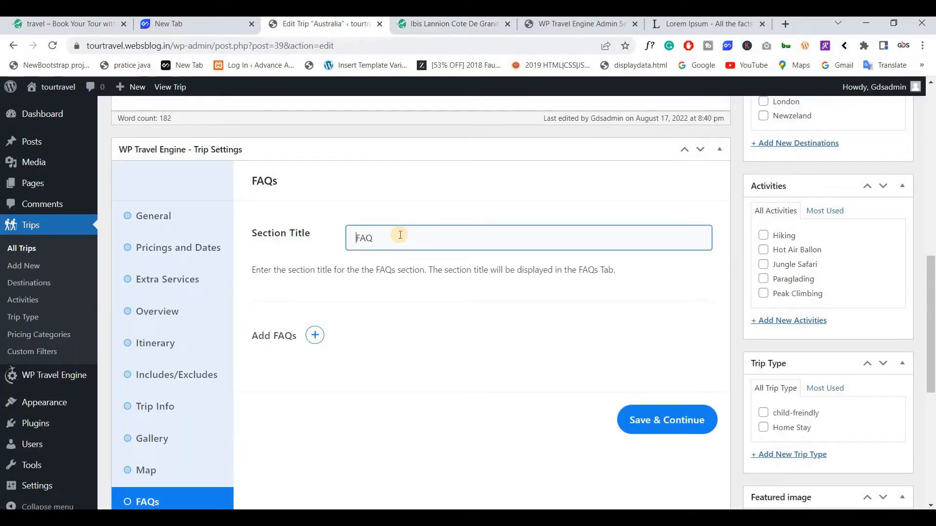
# Add an FAQ entry to the Australia trip with the question "How fit do I need to be to do this trek?".
pyautogui.scroll(-1, 332, 300)
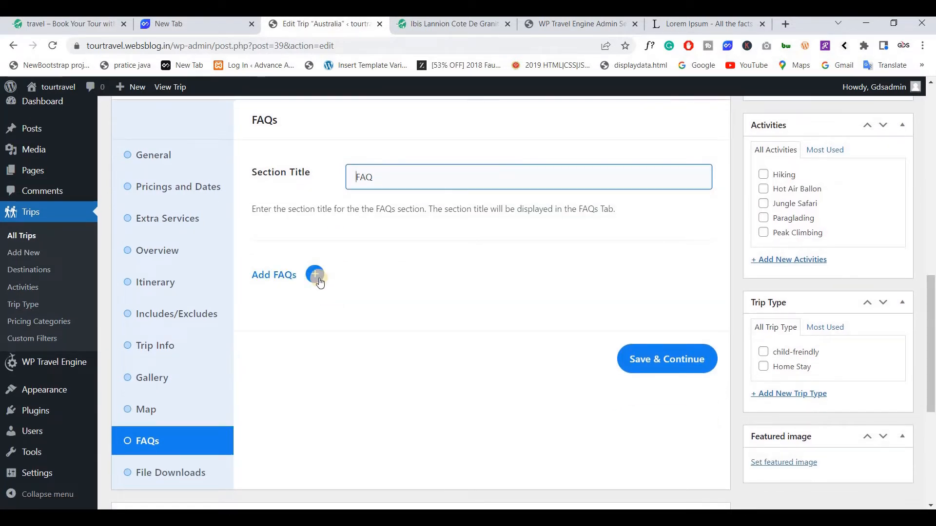
pyautogui.click(316, 276)
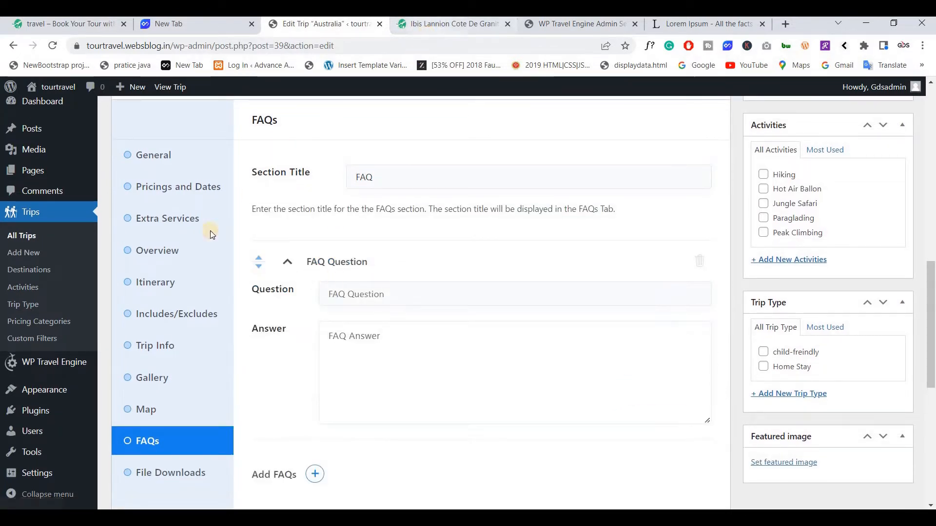
pyautogui.hotkey('ctrl', 'Tab')
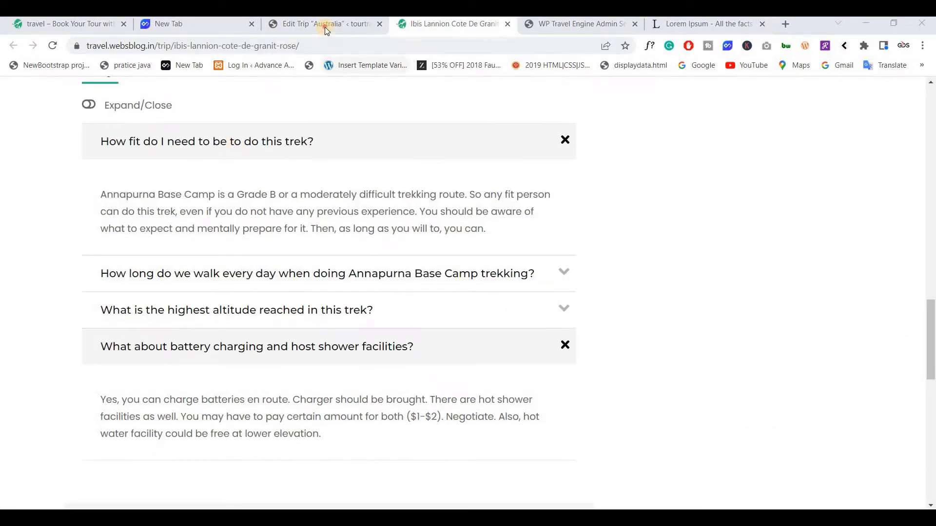
pyautogui.click(325, 27)
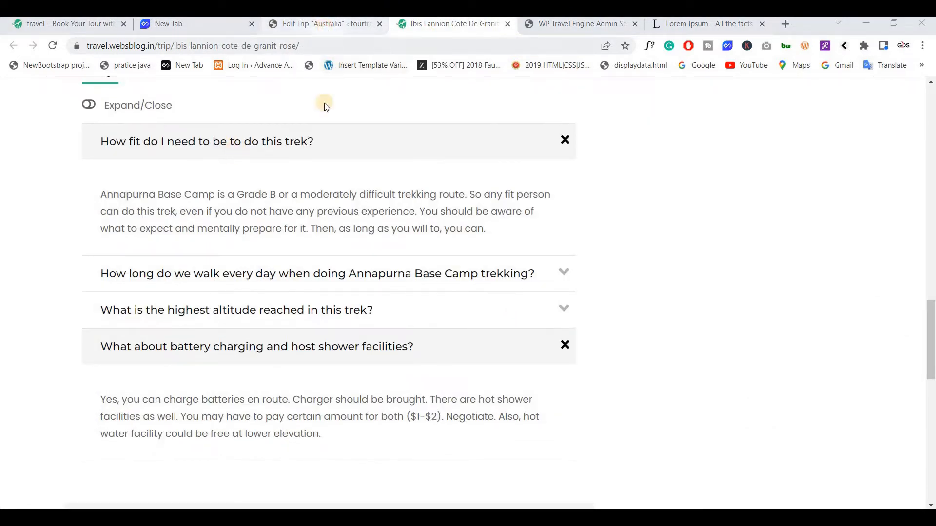
pyautogui.click(356, 296)
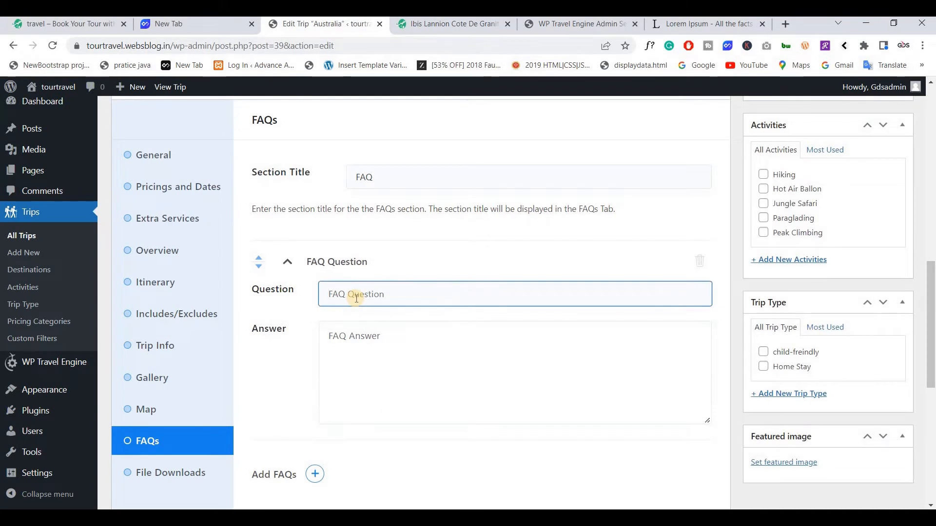
pyautogui.write('How fit do I need to be to do this trek?')
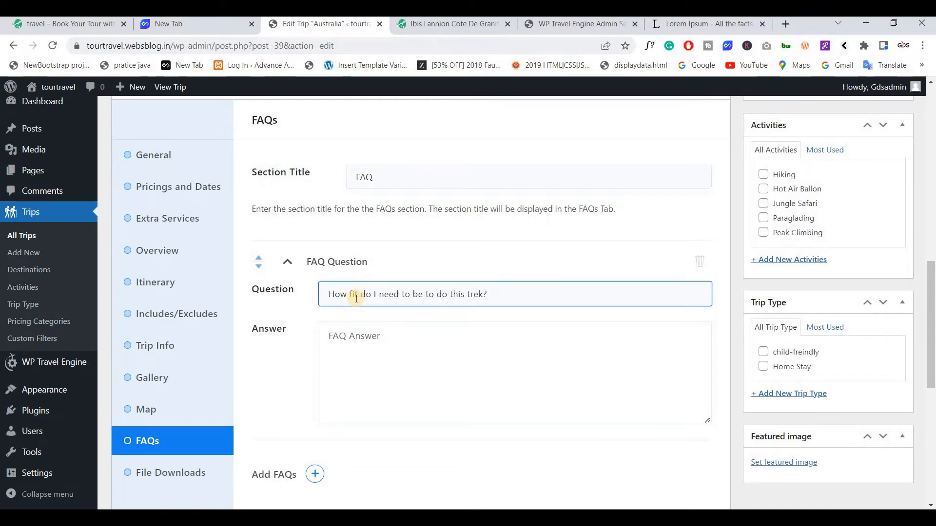
# Copy the Annapurna Base Camp fitness answer from the Ibis Lannion page into the Australia trip's first FAQ answer.
pyautogui.click(453, 24)
pyautogui.moveTo(486, 229); pyautogui.dragTo(96, 195)
pyautogui.hotkey('ctrl', 'c')
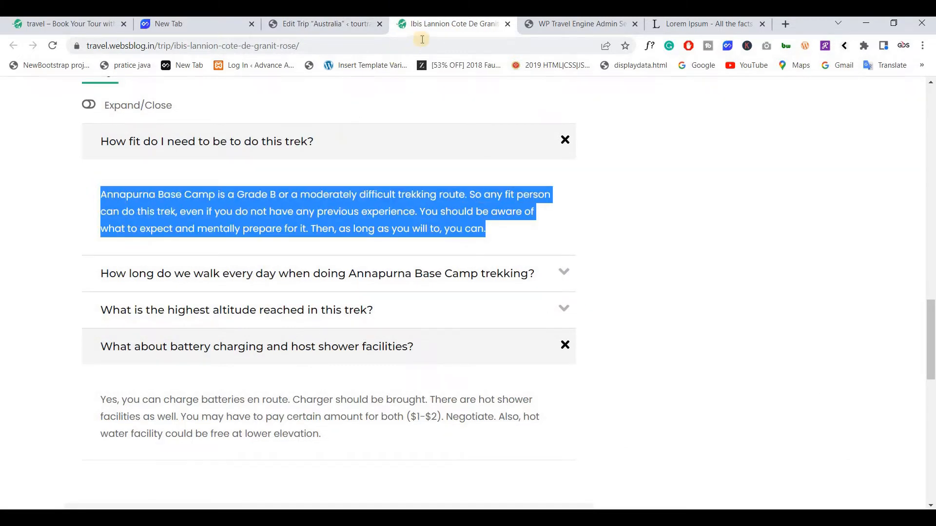
pyautogui.click(553, 30)
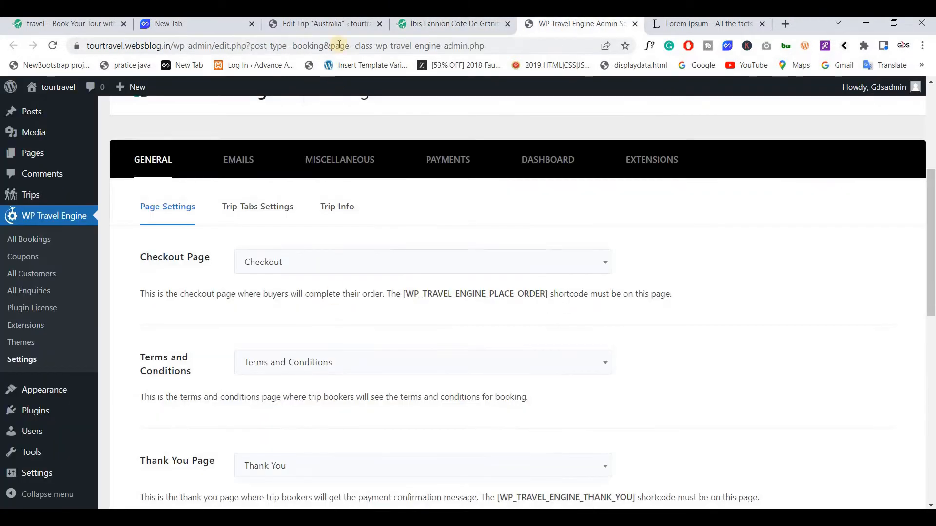
pyautogui.click(326, 25)
pyautogui.click(351, 351)
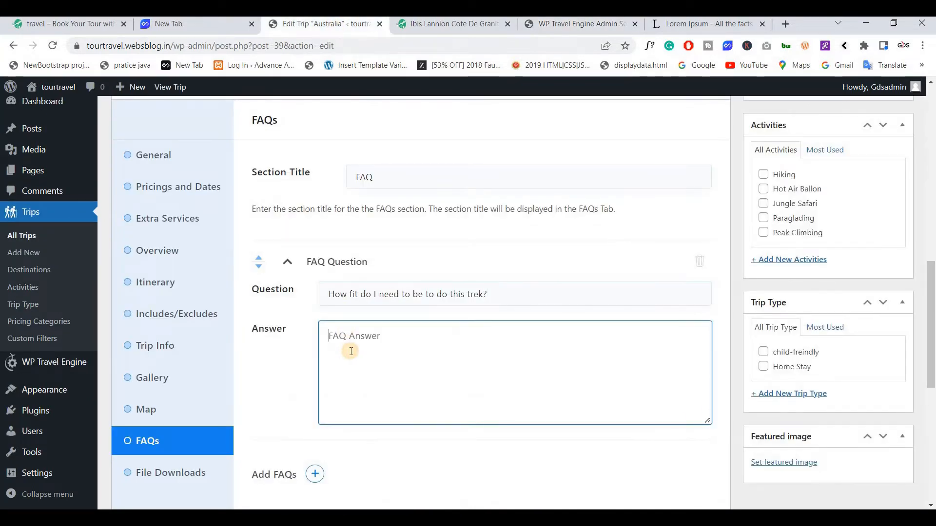
pyautogui.hotkey('ctrl', 'v')
# Add a second FAQ entry and reuse the first entry's question, "How fit do I need to be to do this trek?".
pyautogui.scroll(-3, 515, 181)
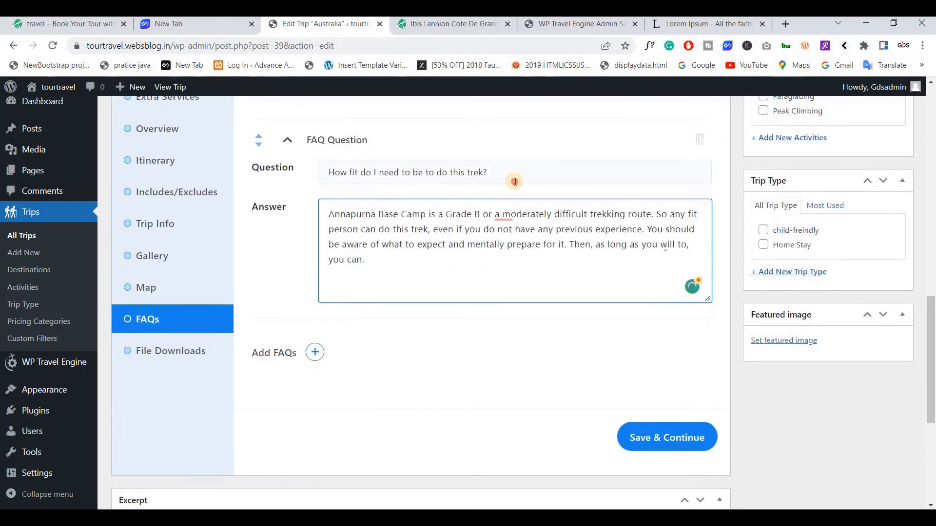
pyautogui.click(515, 181)
pyautogui.hotkey('ctrl', 'a')
pyautogui.hotkey('ctrl', 'c')
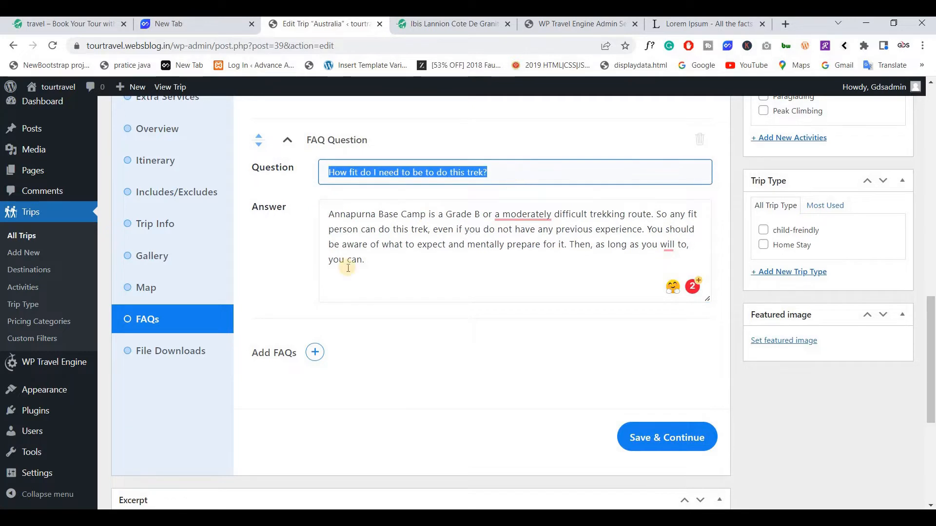
pyautogui.click(316, 353)
pyautogui.click(367, 372)
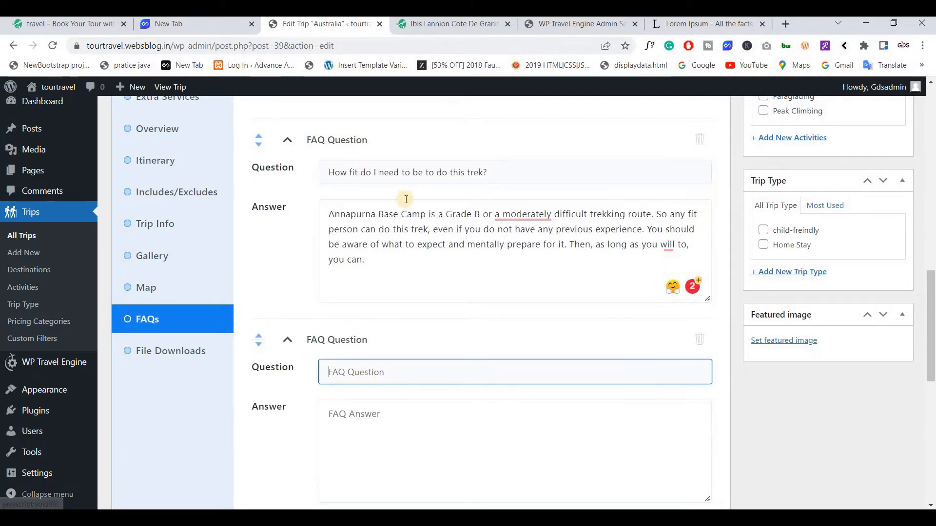
pyautogui.hotkey('ctrl', 'v')
pyautogui.click(405, 253)
pyautogui.hotkey('ctrl', 'a')
pyautogui.hotkey('ctrl', 'v')
pyautogui.click(359, 414)
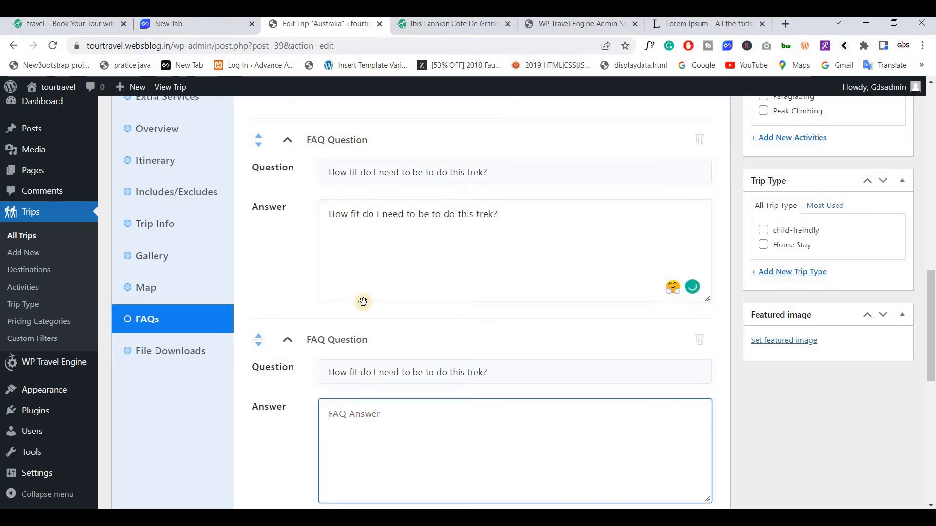
pyautogui.hotkey('ctrl', 'v')
# Add a third FAQ entry and copy the second entry's question into it.
pyautogui.scroll(-4, 366, 301)
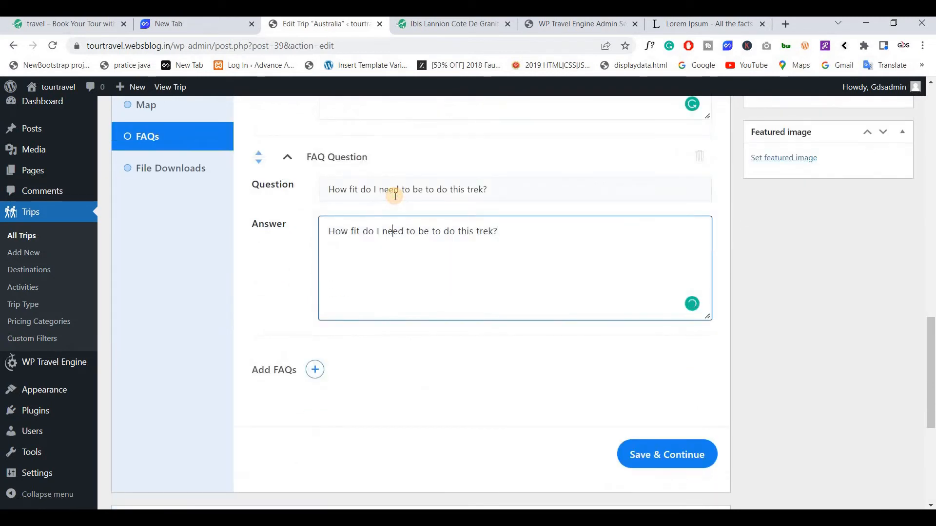
pyautogui.click(395, 197)
pyautogui.hotkey('ctrl', 'a')
pyautogui.hotkey('ctrl', 'v')
pyautogui.hotkey('ctrl', 'a')
pyautogui.hotkey('ctrl', 'c')
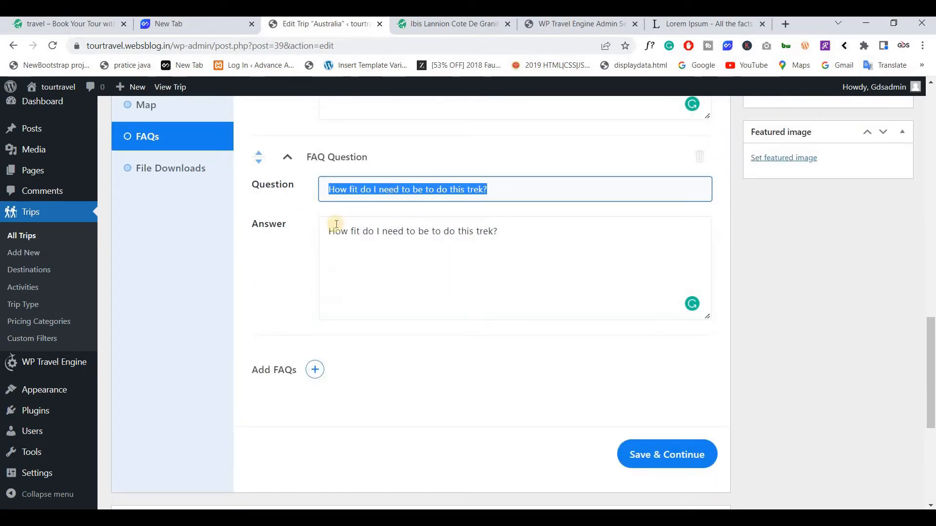
pyautogui.click(315, 371)
pyautogui.click(365, 393)
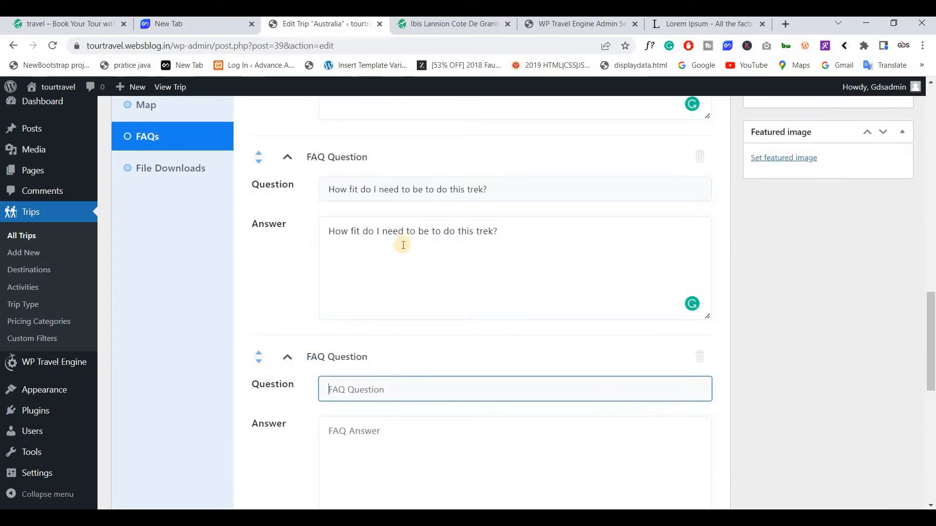
pyautogui.hotkey('ctrl', 'v')
# Undo the recent FAQ text pastes and replace the first FAQ's answer with the fitness answer copied from the Ibis Lannion page.
pyautogui.scroll(1, 403, 239)
pyautogui.click(411, 218)
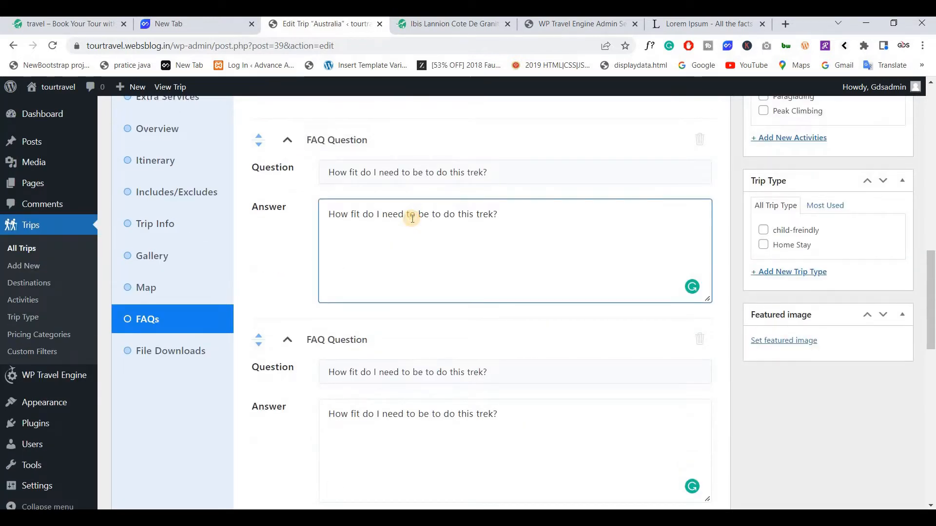
pyautogui.hotkey('ctrl', 'z')
pyautogui.click(438, 30)
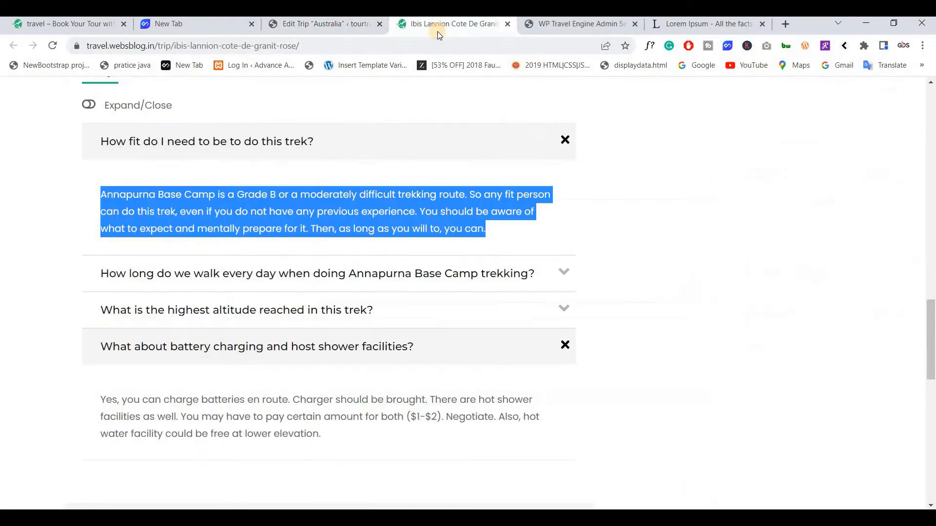
pyautogui.hotkey('ctrl', 'c')
pyautogui.hotkey('ctrl', 'shift', 'Tab')
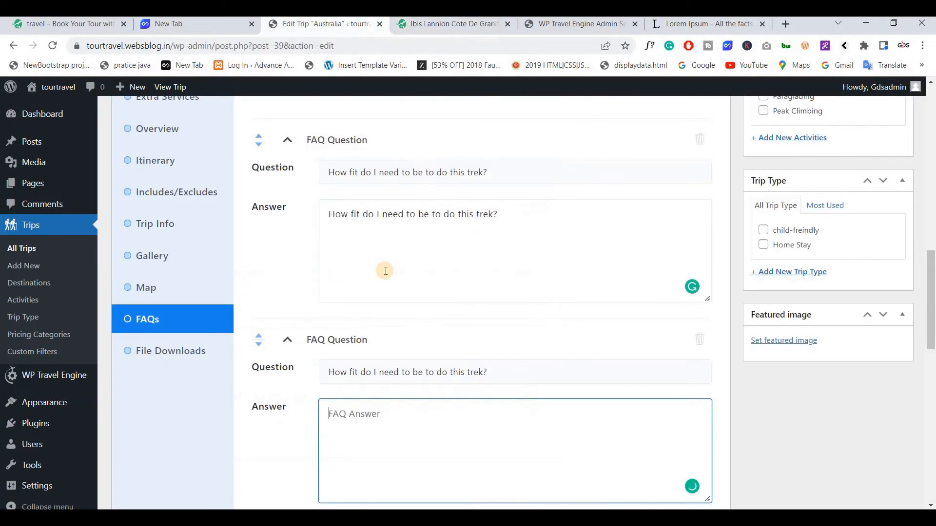
pyautogui.click(384, 253)
pyautogui.hotkey('ctrl', 'a')
pyautogui.hotkey('ctrl', 'v')
# Fill the answers of the second and third FAQ entries with the same Annapurna Base Camp fitness text.
pyautogui.scroll(-2, 390, 310)
pyautogui.click(390, 310)
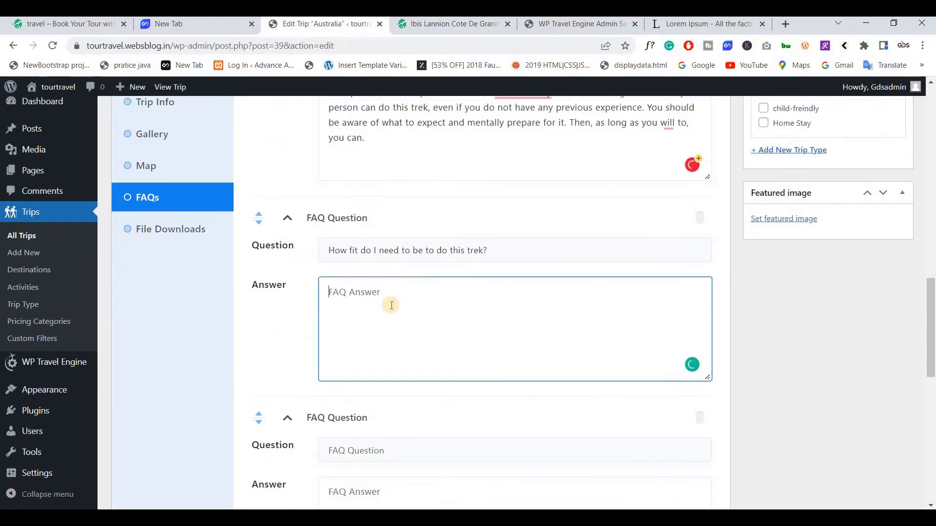
pyautogui.hotkey('ctrl', 'v')
pyautogui.scroll(-5, 382, 288)
pyautogui.click(383, 288)
pyautogui.hotkey('ctrl', 'v')
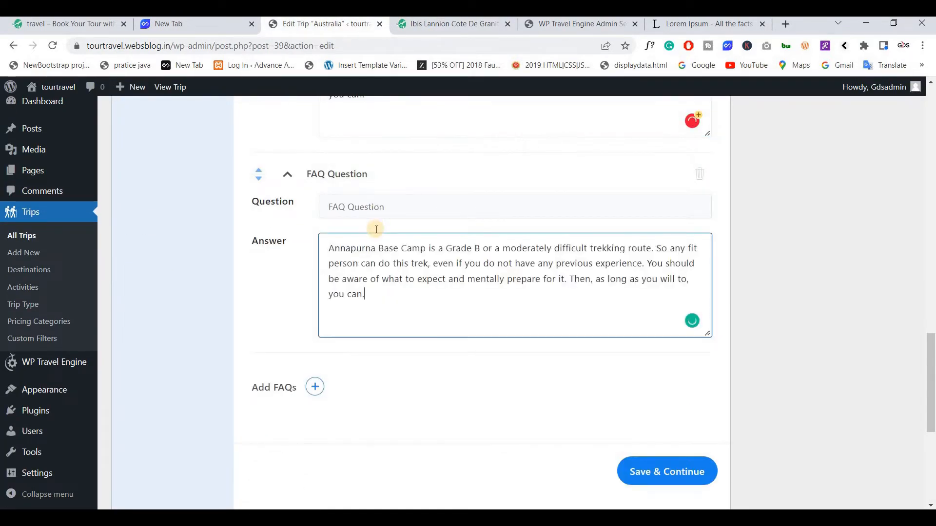
# Fill the third FAQ's empty question with "How fit do I need to be to do this trek?" copied from the second entry.
pyautogui.scroll(6, 378, 226)
pyautogui.click(380, 303)
pyautogui.hotkey('ctrl', 'a')
pyautogui.hotkey('ctrl', 'c')
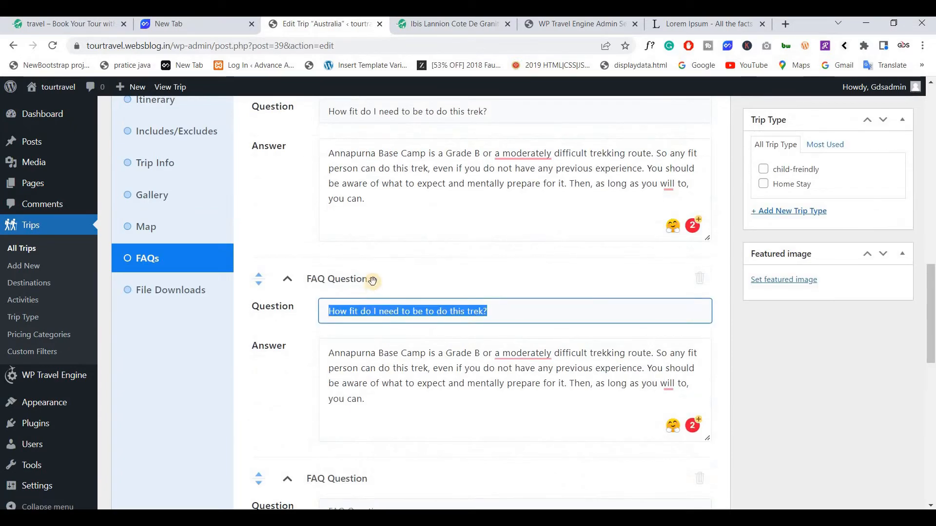
pyautogui.scroll(-5, 372, 277)
pyautogui.click(377, 270)
pyautogui.hotkey('ctrl', 'v')
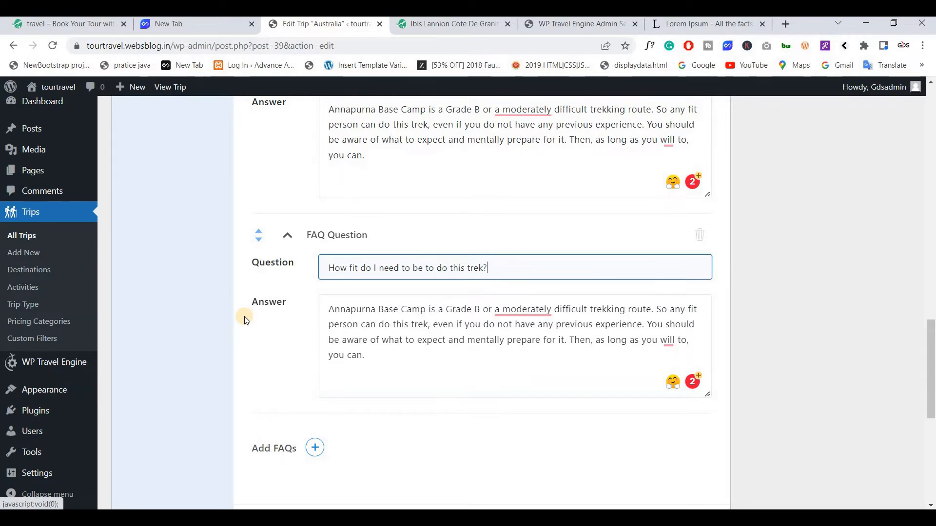
# Save the Australia trip's FAQs and open its File Downloads settings.
pyautogui.scroll(-4, 302, 292)
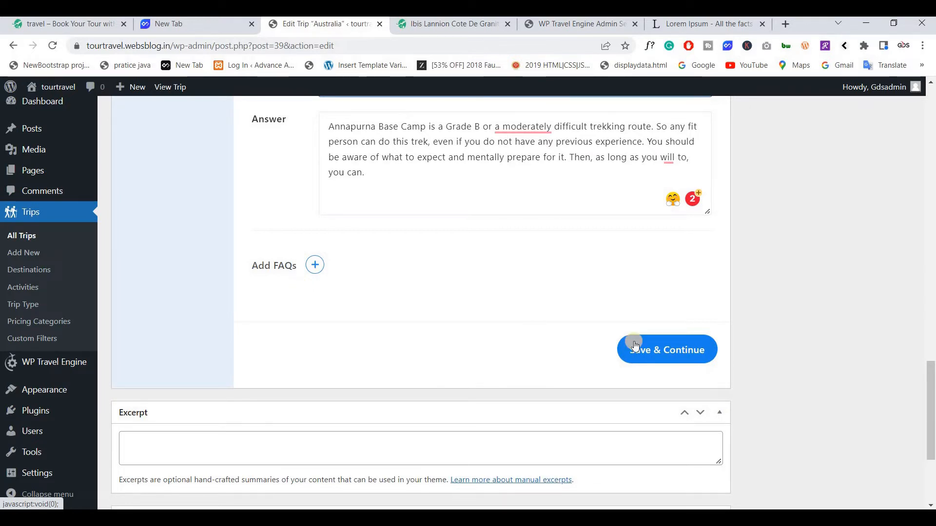
pyautogui.click(683, 350)
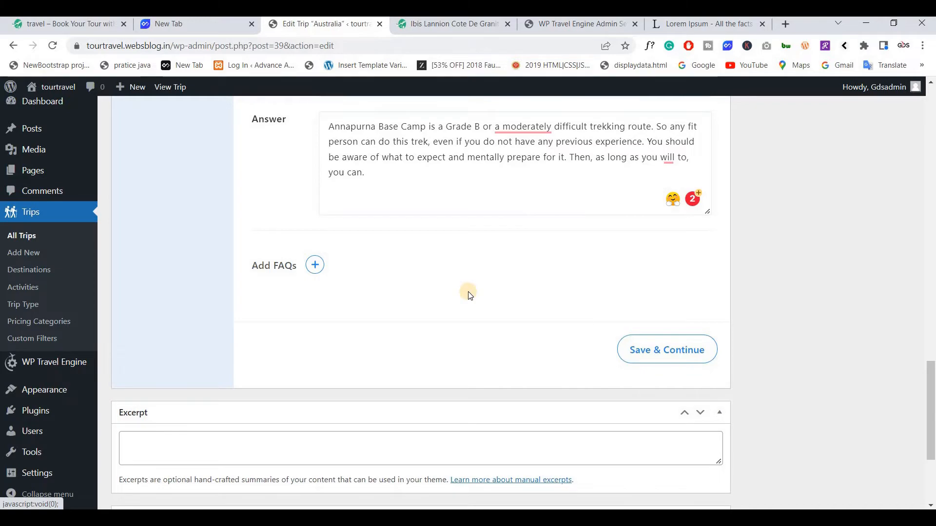
pyautogui.click(312, 265)
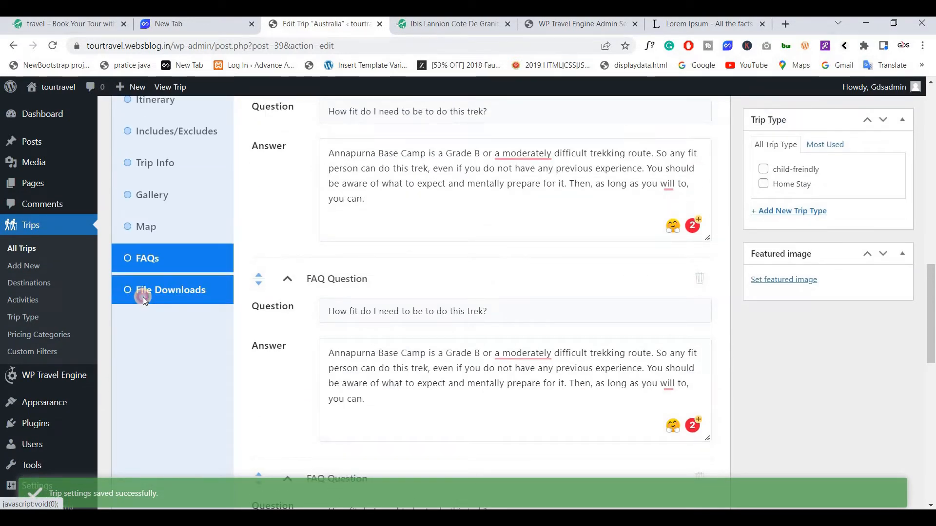
pyautogui.click(143, 297)
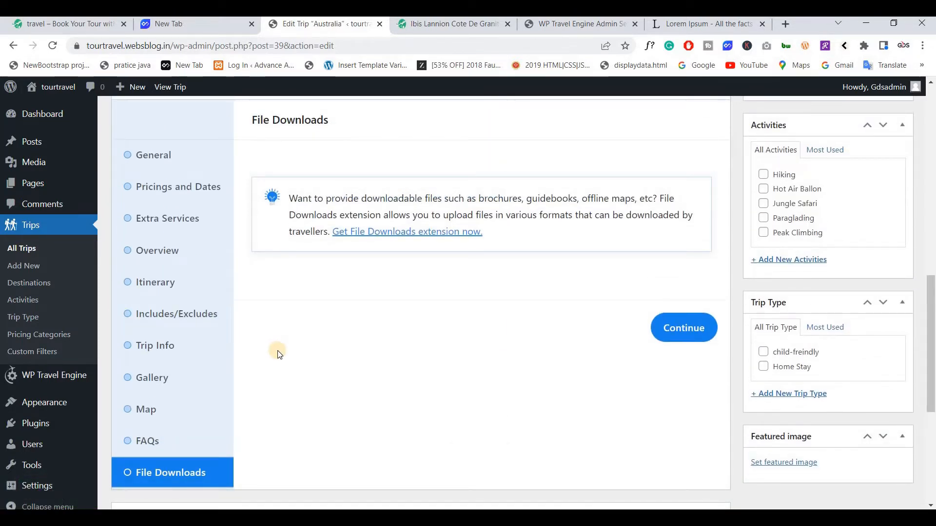
# Look over the File Downloads settings and the remaining sections of the Australia trip's edit page.
pyautogui.scroll(1, 287, 364)
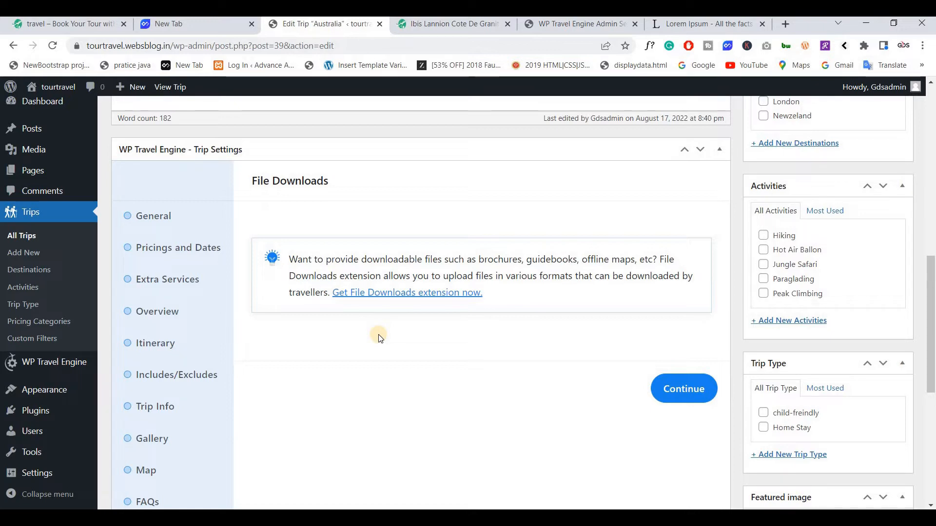
pyautogui.scroll(-4, 382, 312)
pyautogui.scroll(3, 342, 288)
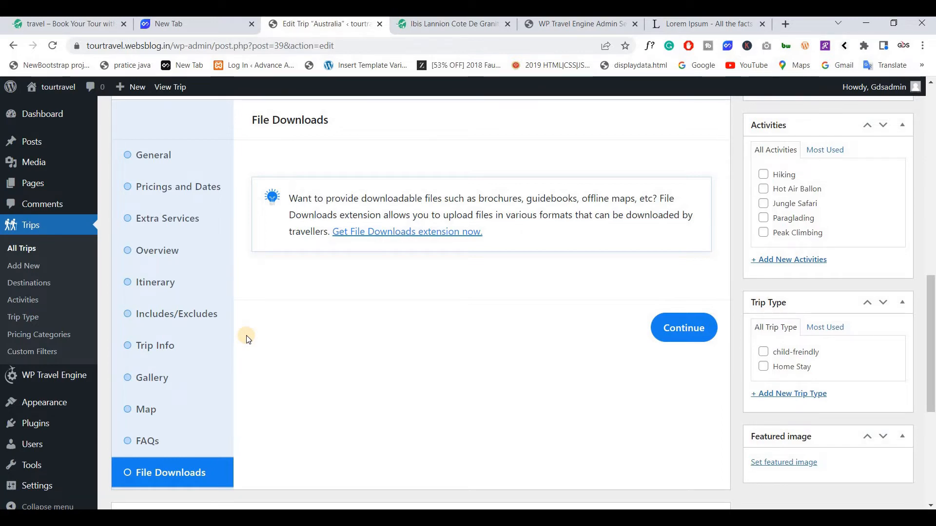
pyautogui.scroll(8, 253, 312)
pyautogui.scroll(-12, 267, 273)
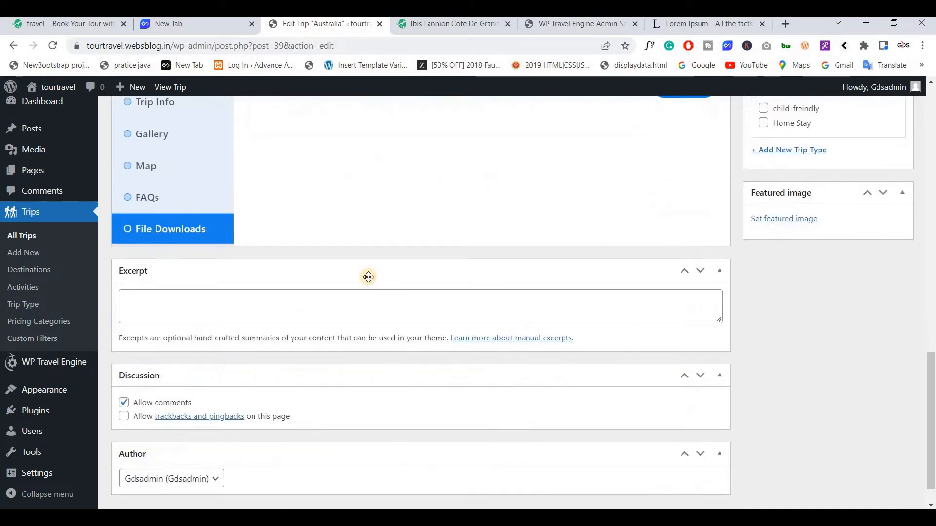
pyautogui.scroll(7, 368, 277)
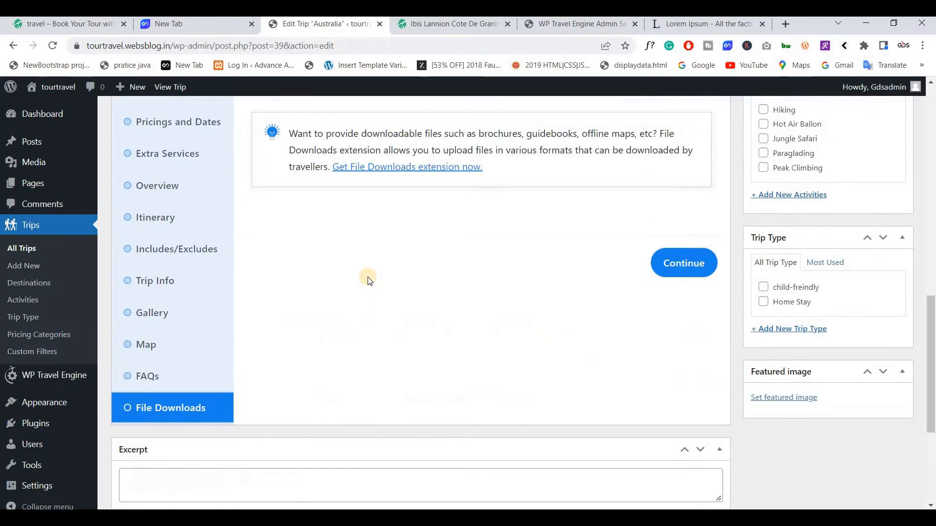
pyautogui.scroll(5, 836, 246)
pyautogui.scroll(-10, 835, 247)
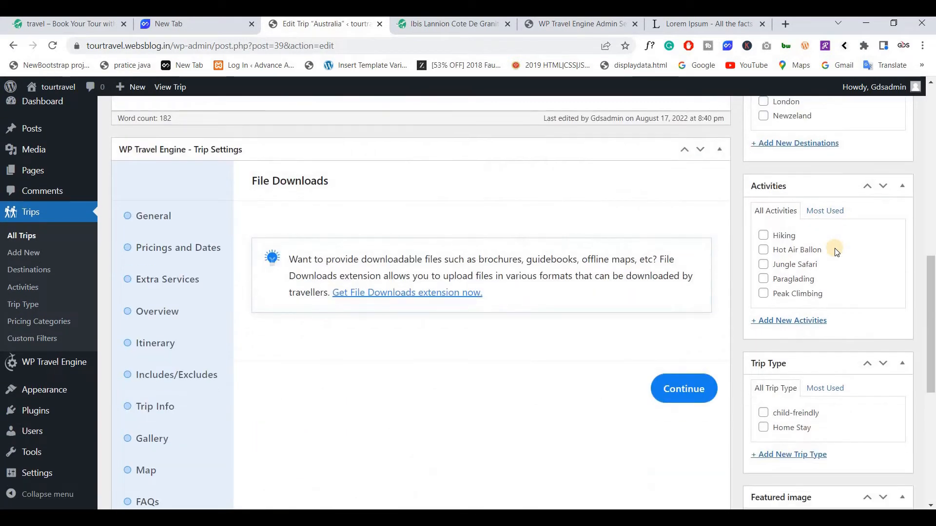
# Select Austraila as the trip's destination.
pyautogui.scroll(9, 834, 248)
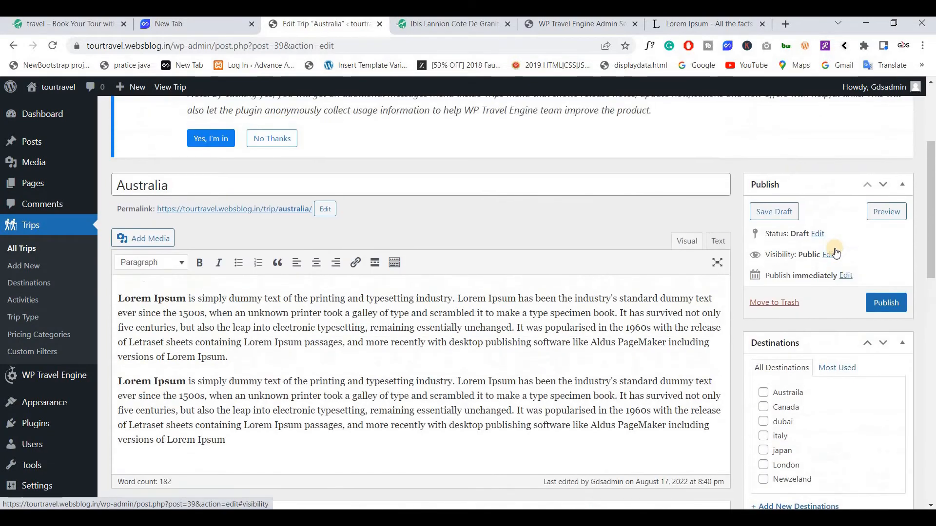
pyautogui.scroll(-3, 837, 251)
pyautogui.scroll(1, 835, 249)
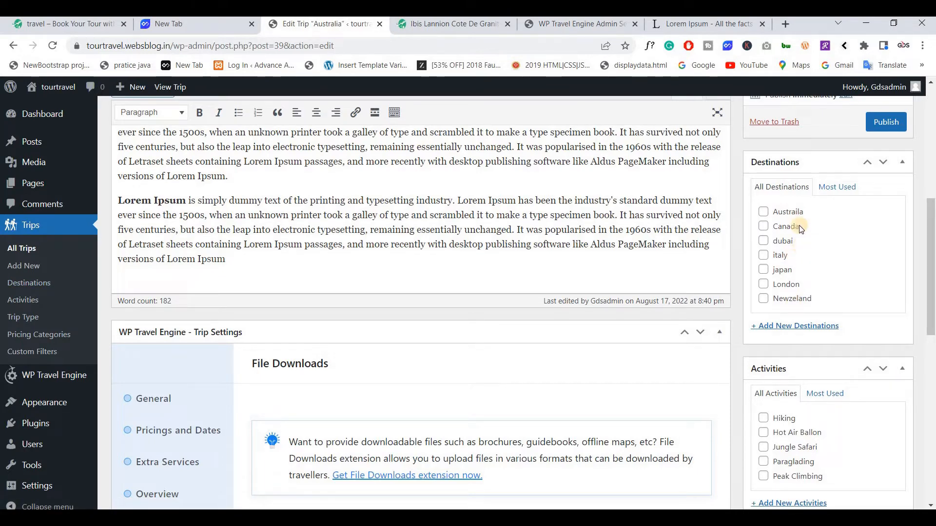
pyautogui.click(763, 212)
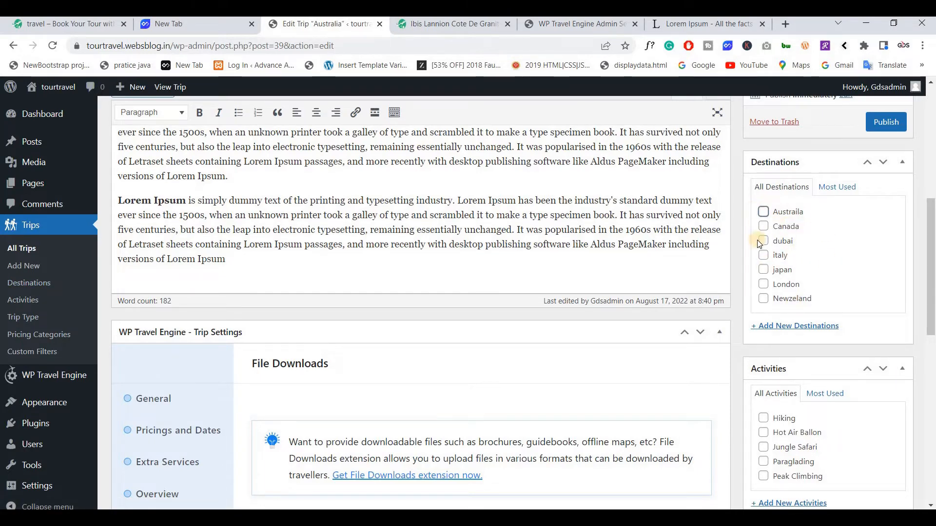
# Assign the activities Hot Air Ballon, Jungle Safari and Paraglading and the trip type child-freindly to the Australia trip.
pyautogui.scroll(-4, 909, 241)
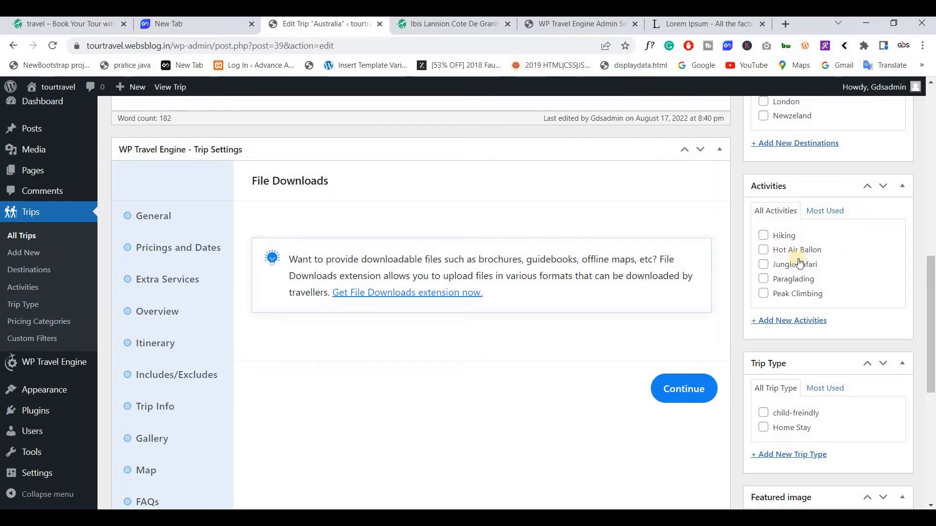
pyautogui.click(764, 265)
pyautogui.click(764, 250)
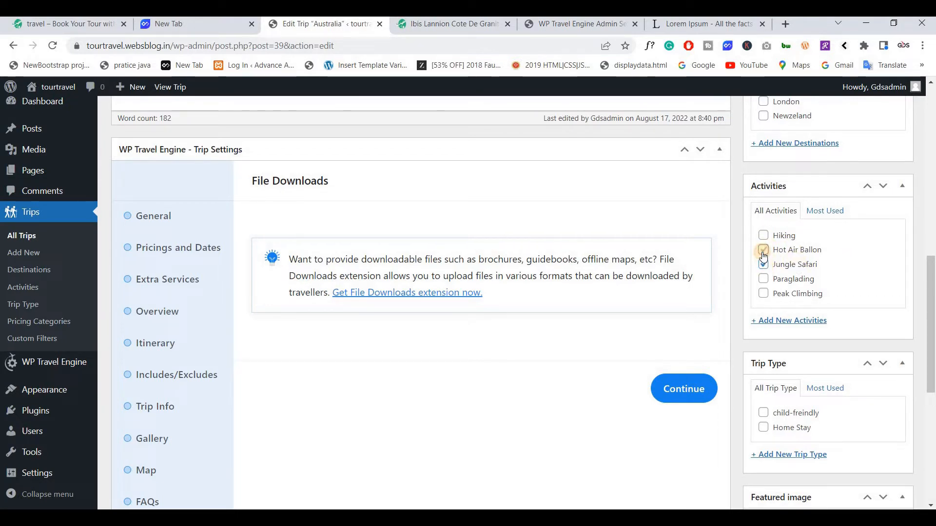
pyautogui.click(763, 279)
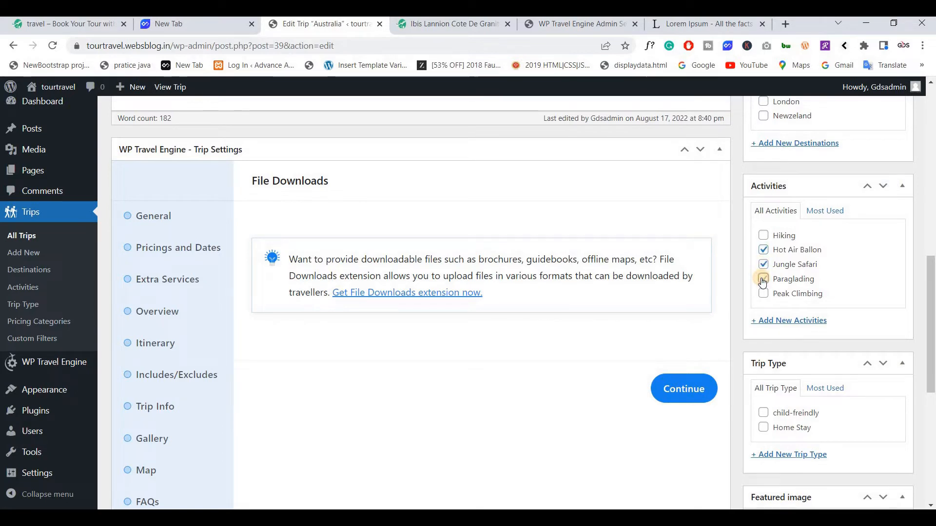
pyautogui.scroll(-4, 765, 263)
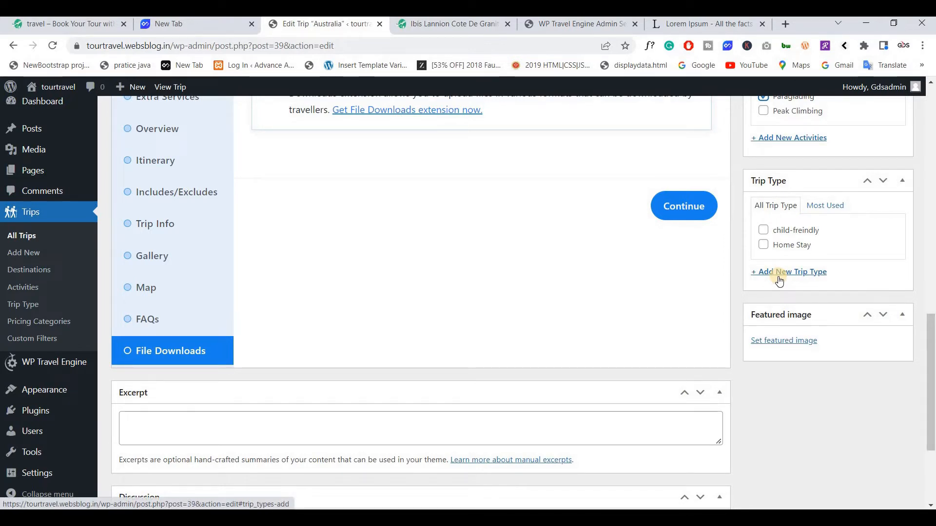
pyautogui.click(764, 235)
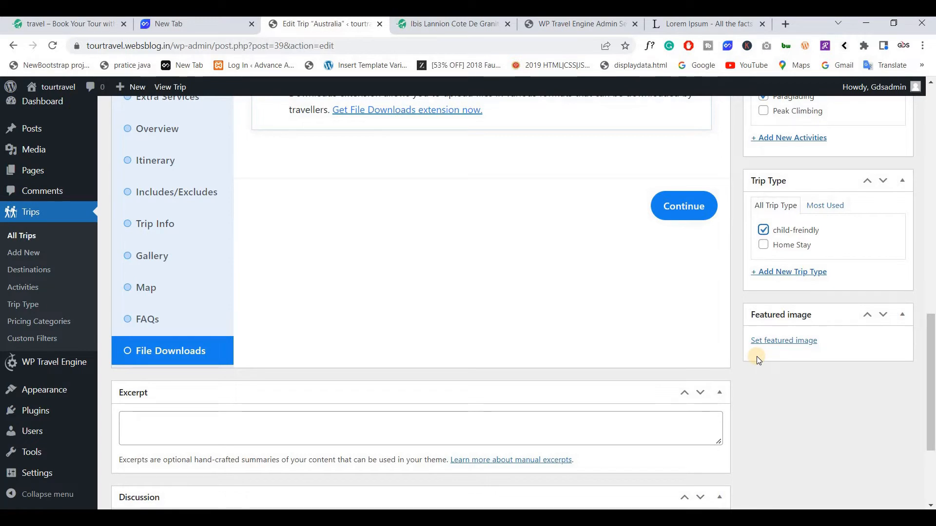
# Set austraila.png from the media library as the Australia trip's featured image.
pyautogui.click(760, 342)
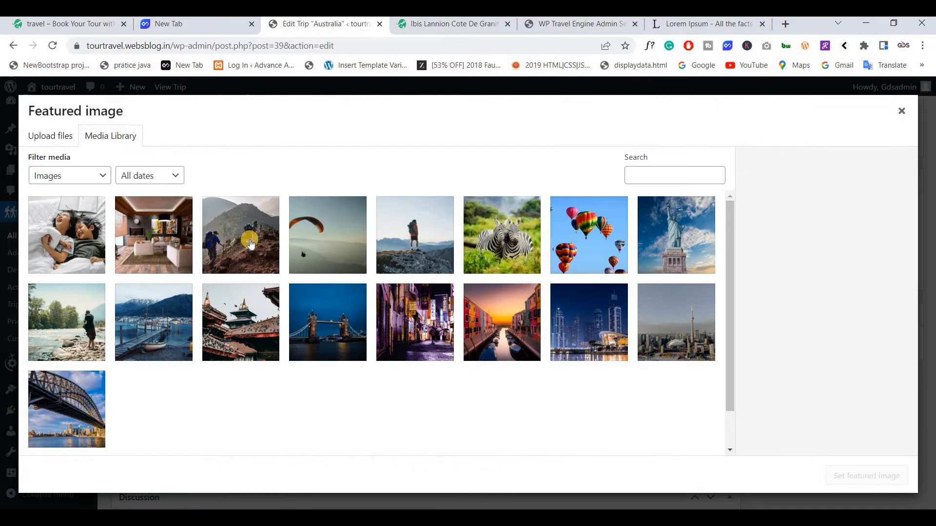
pyautogui.click(216, 331)
pyautogui.click(117, 326)
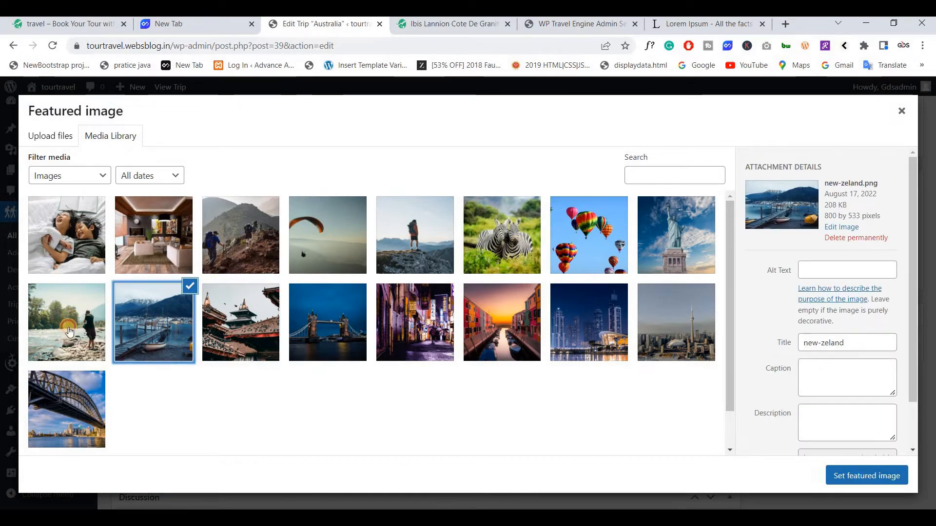
pyautogui.click(67, 323)
pyautogui.click(64, 407)
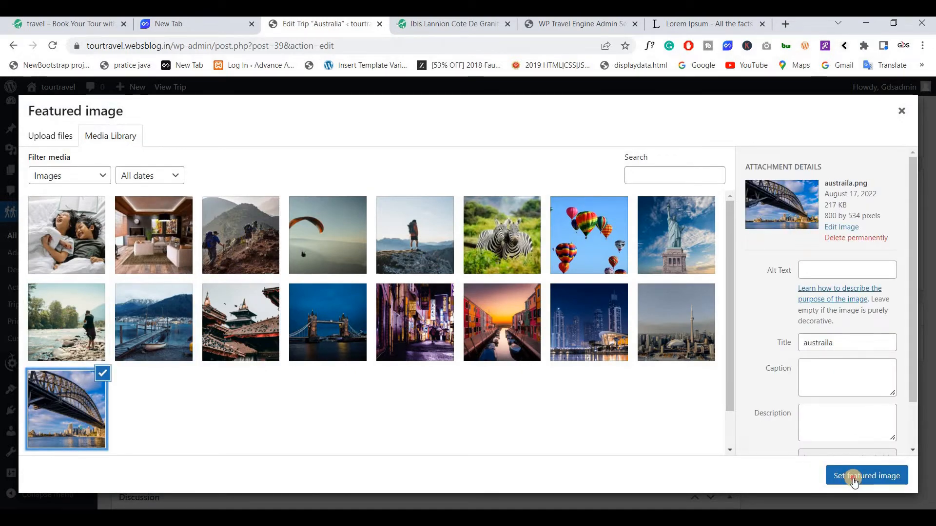
pyautogui.click(848, 477)
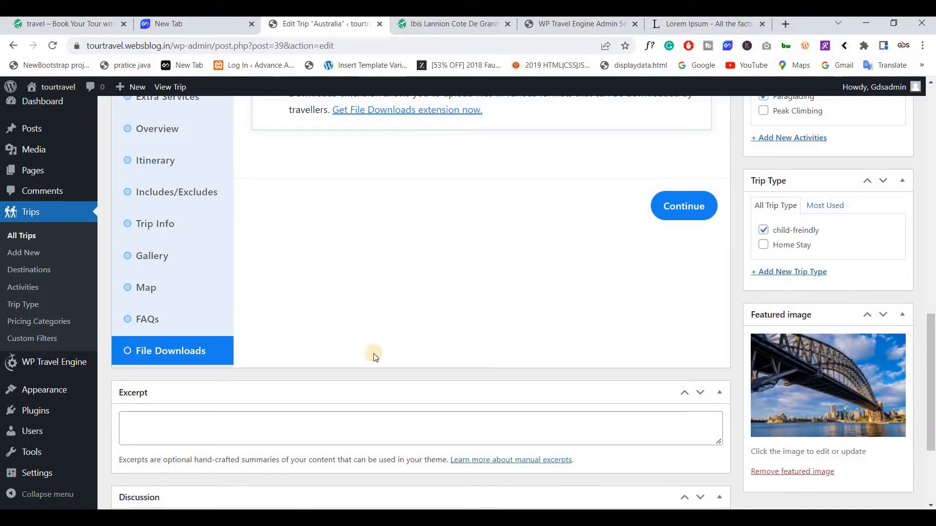
# Review the completed Australia trip's edit page and publish the trip.
pyautogui.scroll(15, 363, 358)
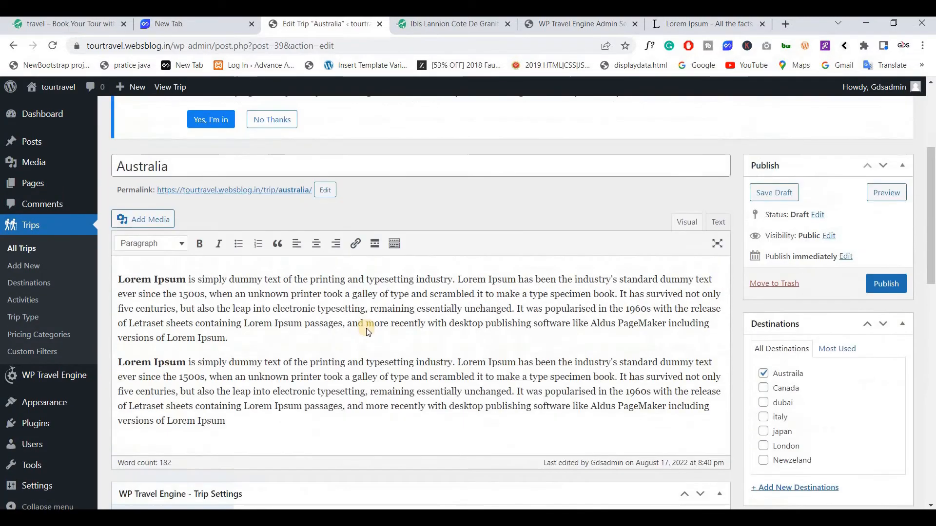
pyautogui.scroll(-4, 366, 329)
pyautogui.scroll(-15, 371, 316)
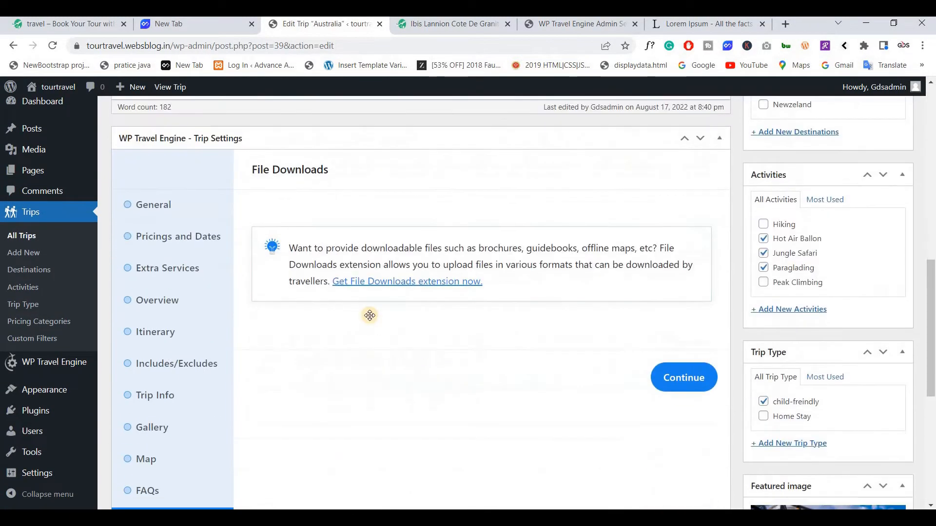
pyautogui.scroll(20, 370, 315)
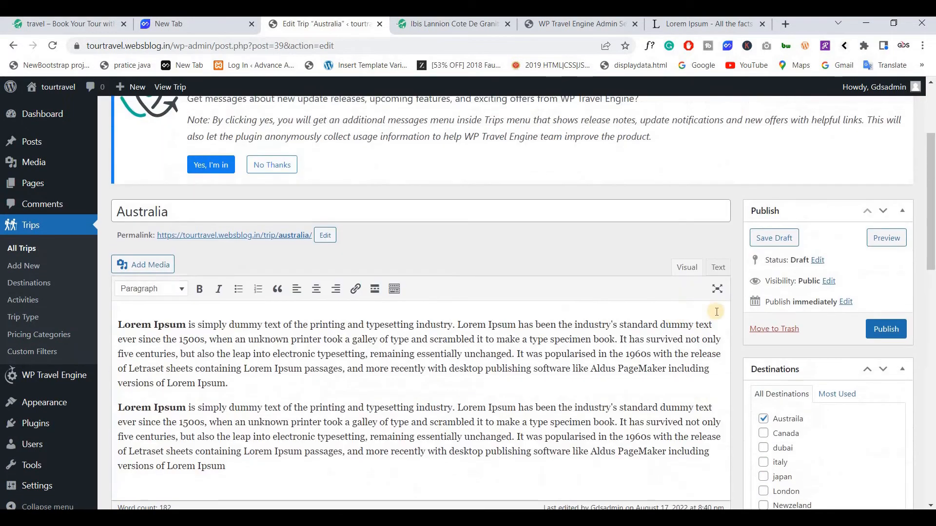
pyautogui.click(878, 330)
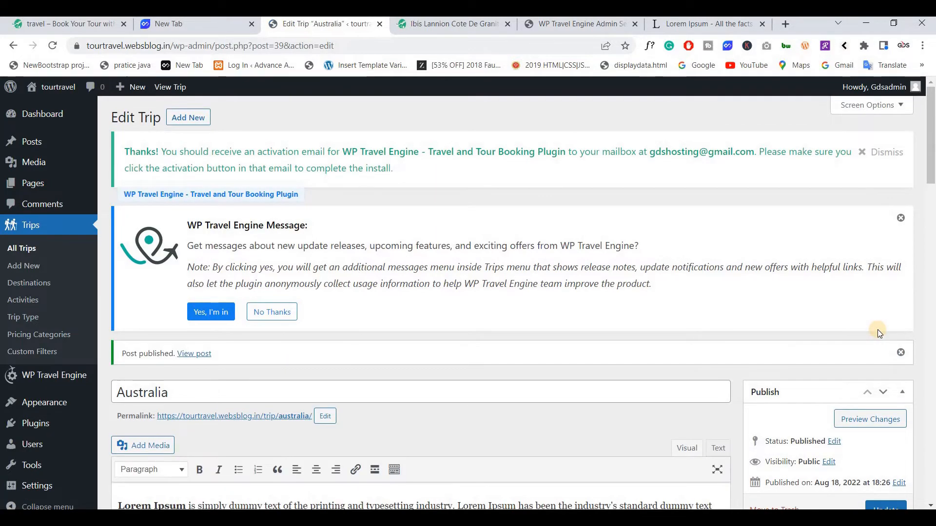
# Open the published Australia trip in a separate tab and compare it with the Ibis Lannion Cote De Granit Rose page.
pyautogui.scroll(-3, 207, 176)
pyautogui.middleClick(207, 174)
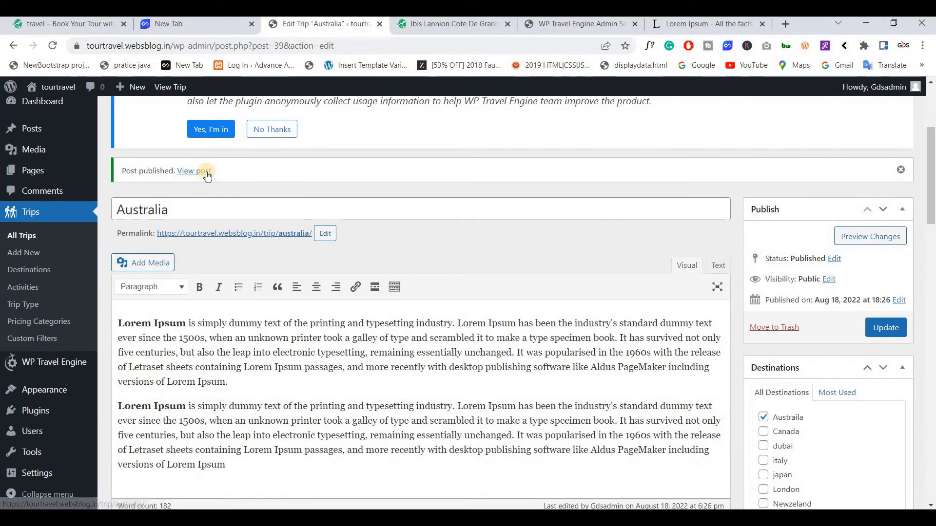
pyautogui.scroll(-1, 202, 174)
pyautogui.hotkey('ctrl', 'Tab')
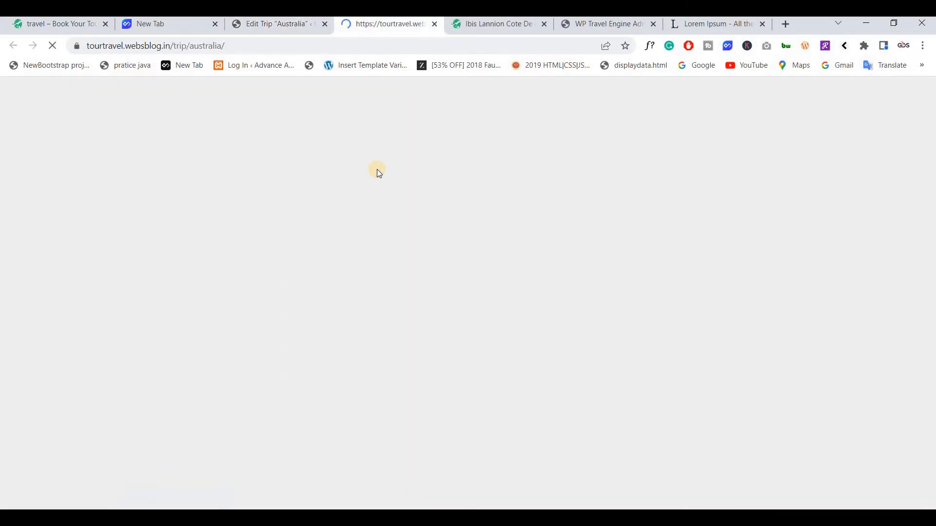
pyautogui.hotkey('ctrl', 'Tab')
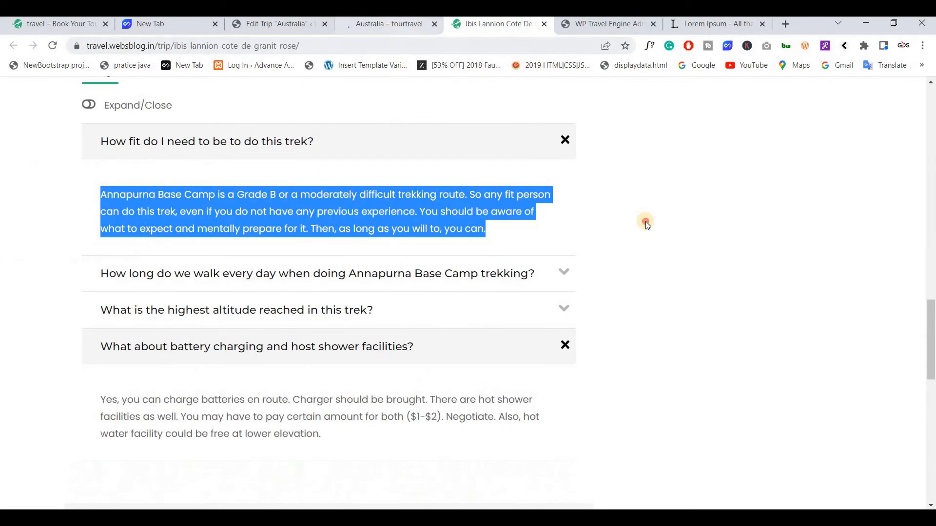
pyautogui.click(646, 223)
pyautogui.click(375, 28)
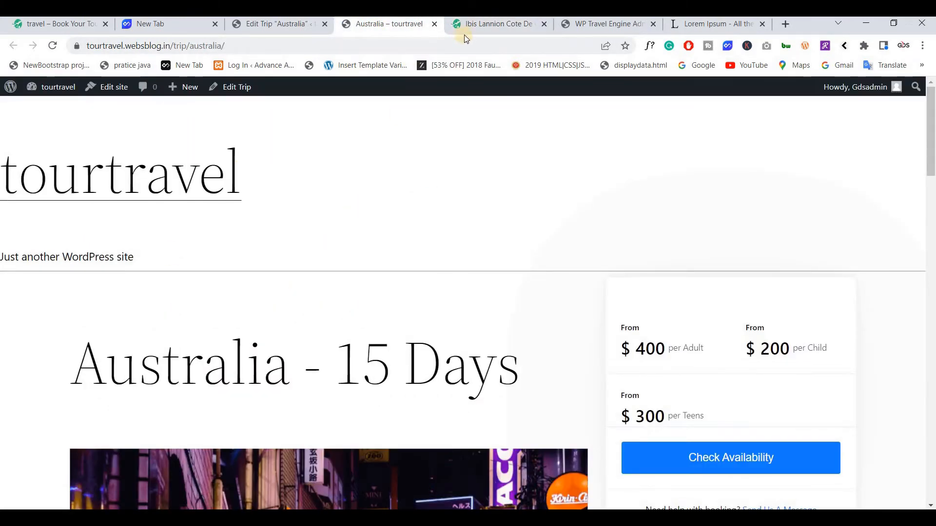
pyautogui.click(478, 27)
pyautogui.click(398, 26)
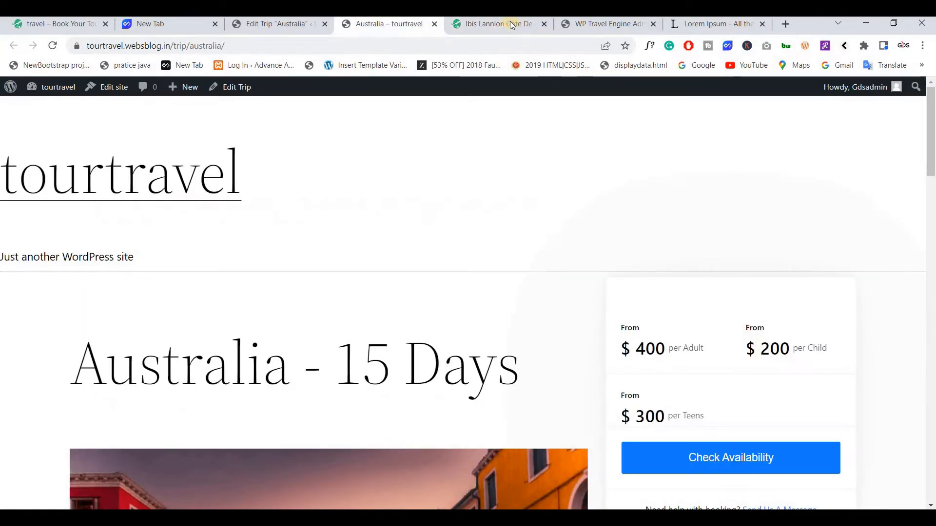
pyautogui.click(510, 26)
pyautogui.scroll(15, 453, 187)
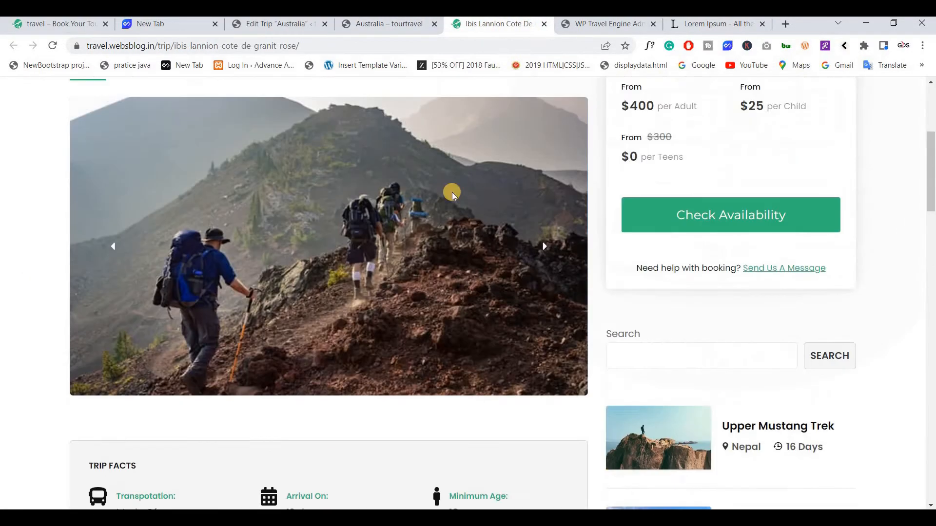
pyautogui.scroll(5, 453, 195)
pyautogui.click(382, 27)
# Look through the published Australia page from its title and trip facts down to the overview, highlights and enquiry form.
pyautogui.scroll(-3, 112, 298)
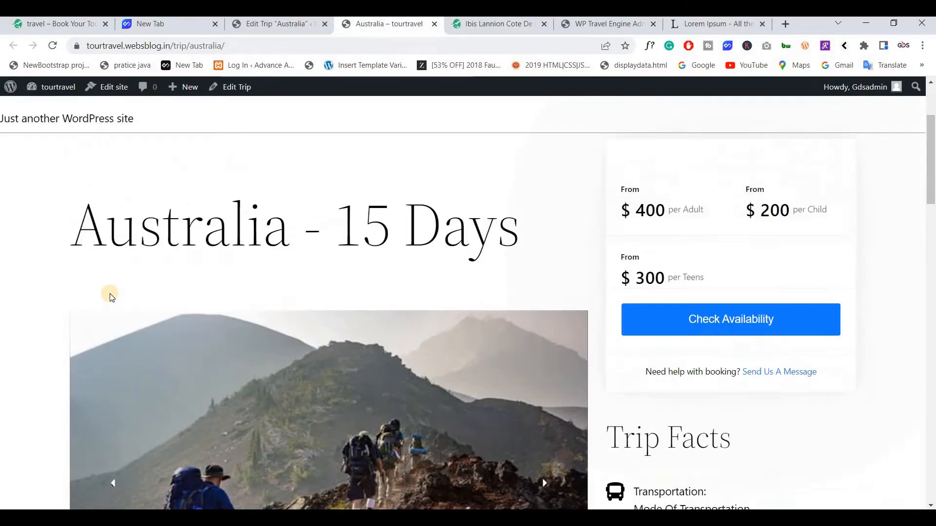
pyautogui.scroll(-8, 112, 298)
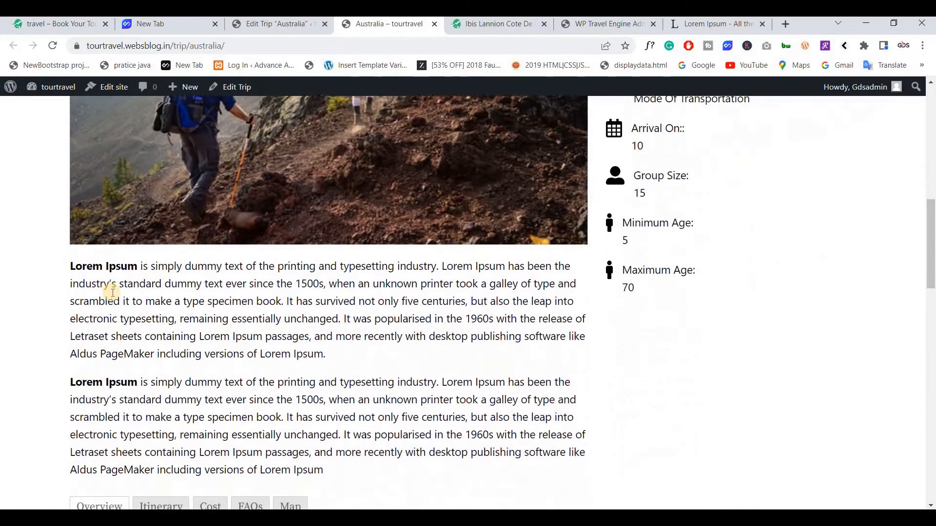
pyautogui.scroll(-4, 113, 292)
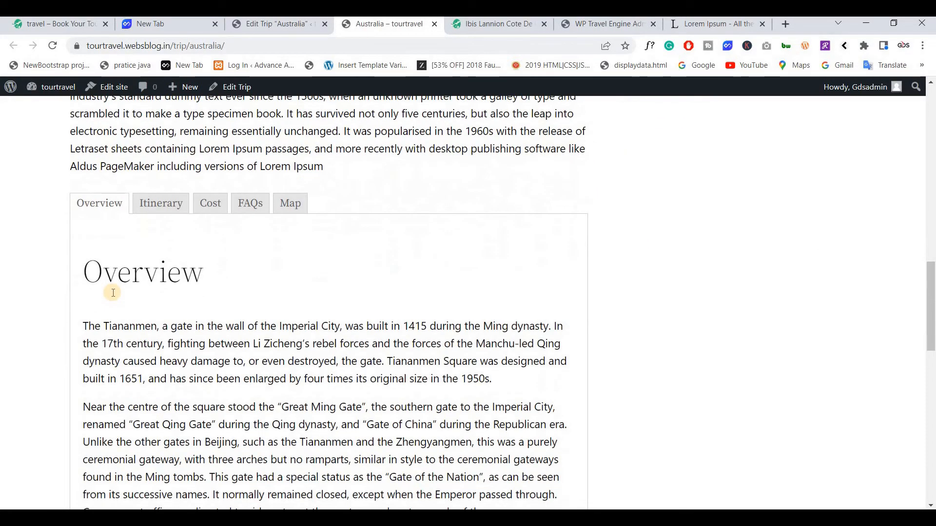
pyautogui.scroll(-10, 113, 292)
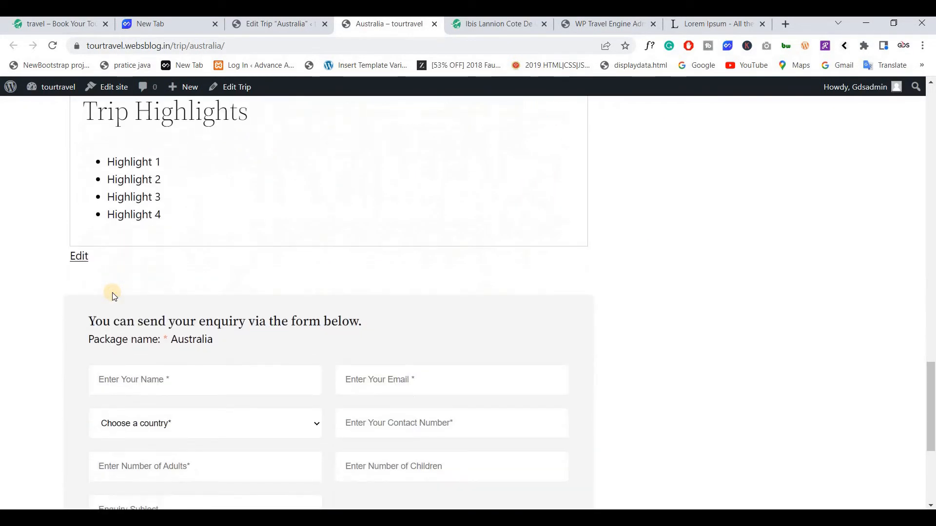
pyautogui.scroll(-5, 112, 295)
pyautogui.scroll(15, 117, 291)
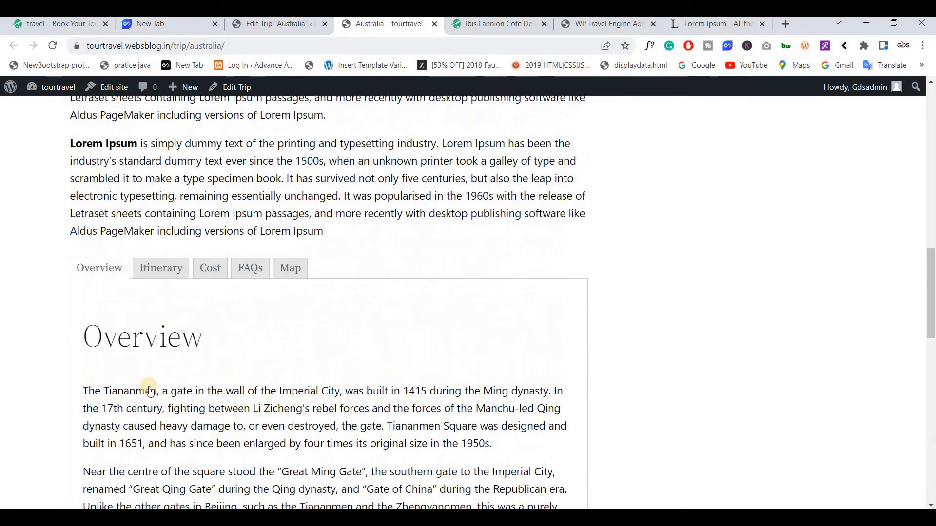
pyautogui.scroll(2, 151, 392)
# Check the Itinerary, Cost, FAQs and Map sections and the pricing box on the published Australia page.
pyautogui.click(161, 389)
pyautogui.click(211, 389)
pyautogui.click(250, 389)
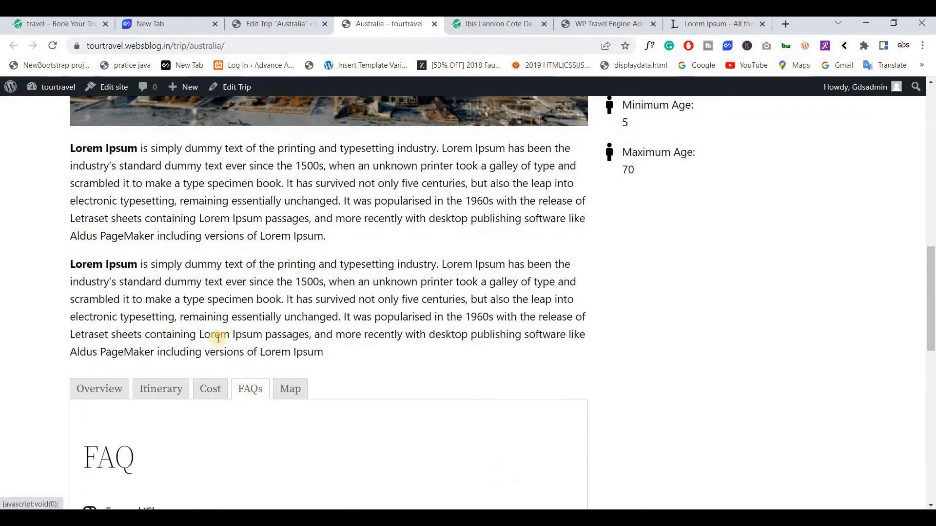
pyautogui.scroll(3, 323, 211)
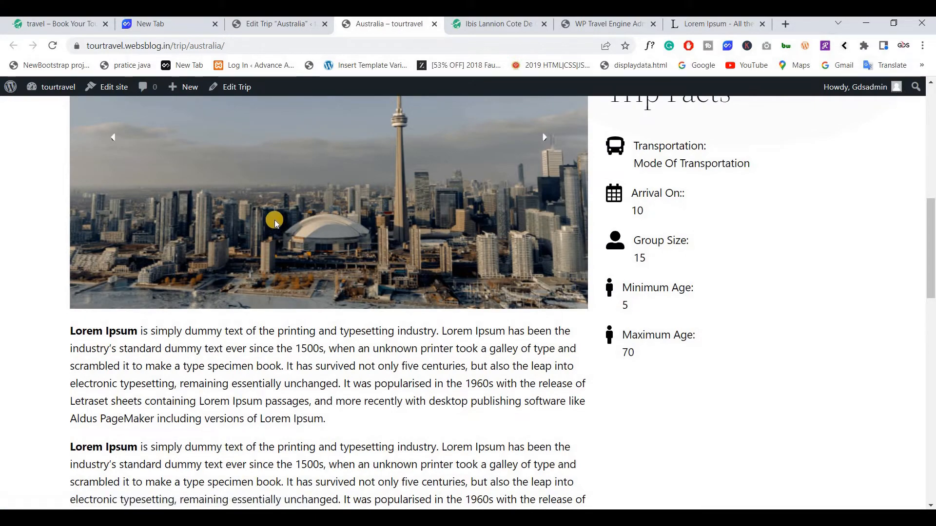
pyautogui.scroll(-10, 203, 287)
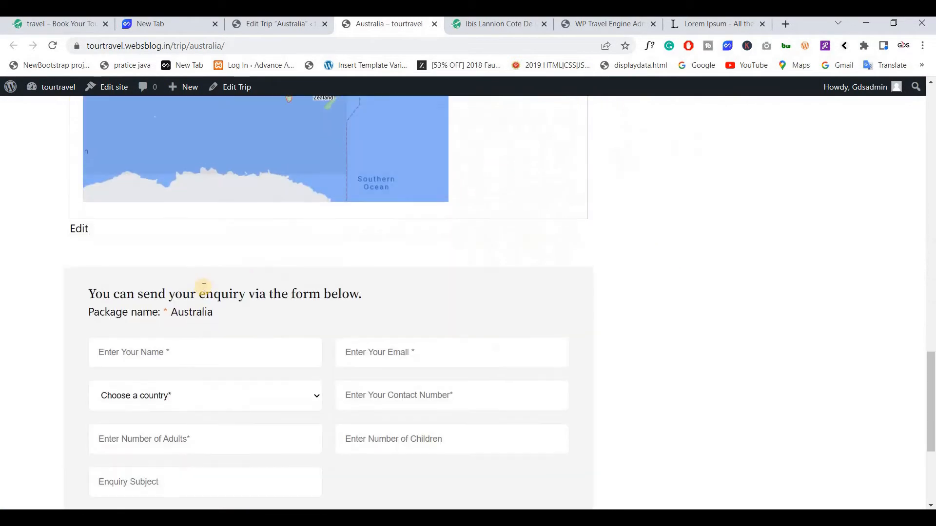
pyautogui.scroll(-3, 203, 288)
pyautogui.scroll(4, 202, 286)
pyautogui.scroll(-3, 251, 301)
pyautogui.scroll(5, 307, 314)
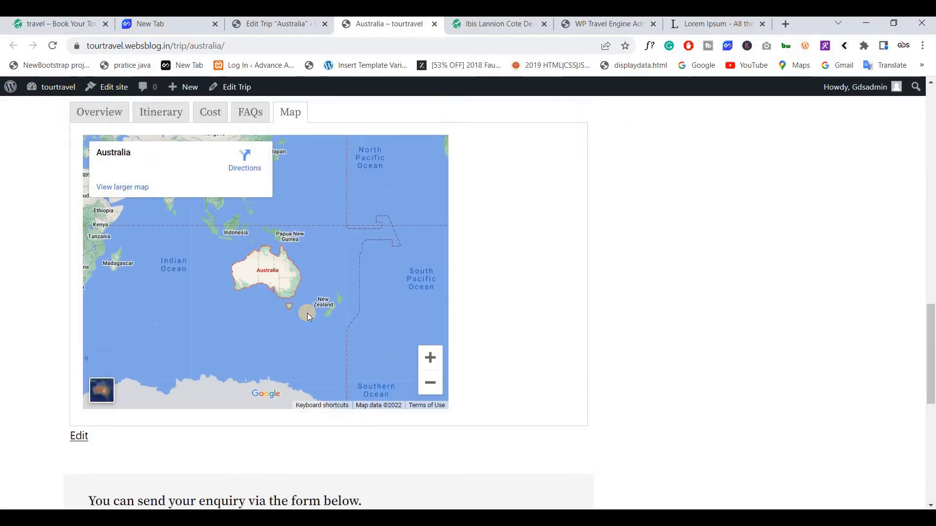
pyautogui.scroll(10, 307, 317)
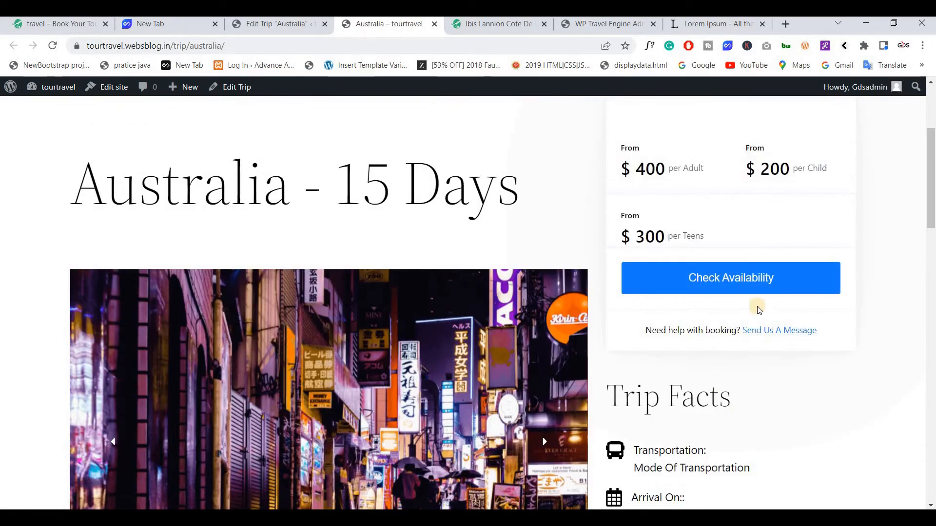
pyautogui.scroll(3, 744, 257)
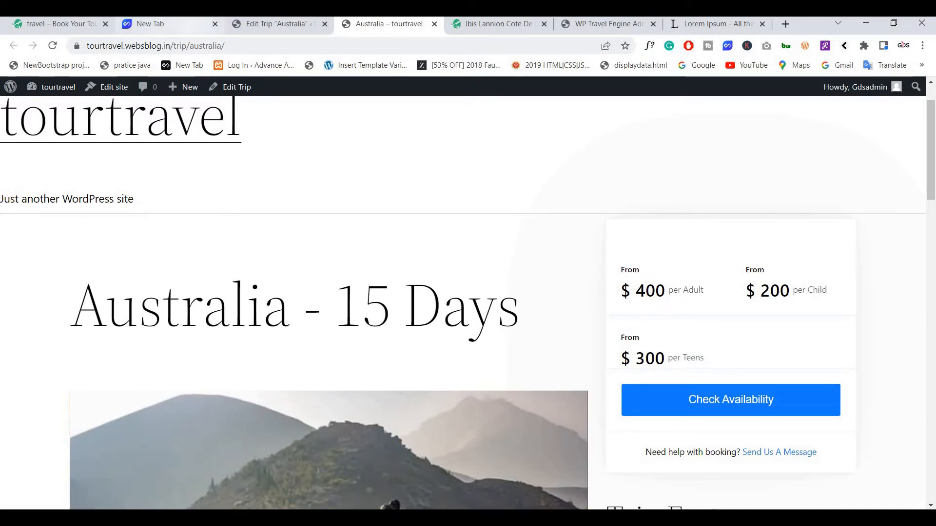
# Return to the trip's admin page and open the list of all trips.
pyautogui.click(273, 23)
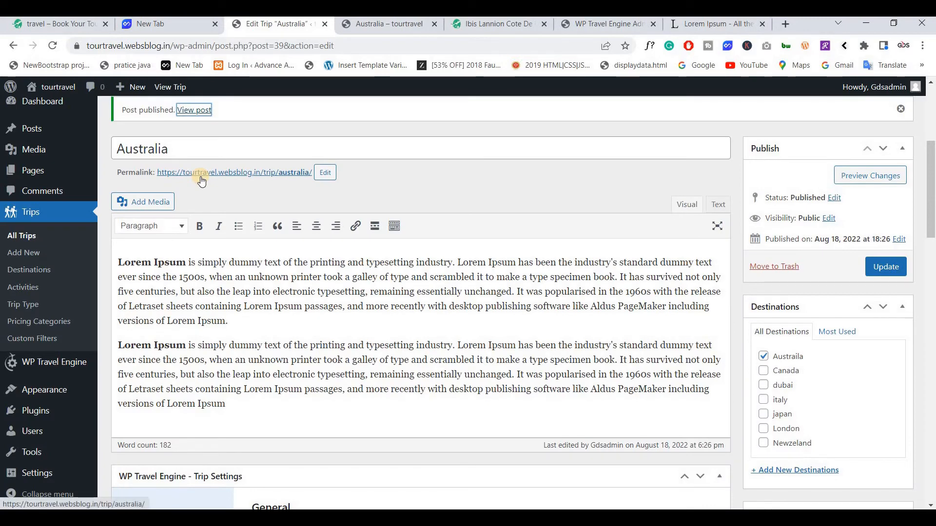
pyautogui.click(12, 239)
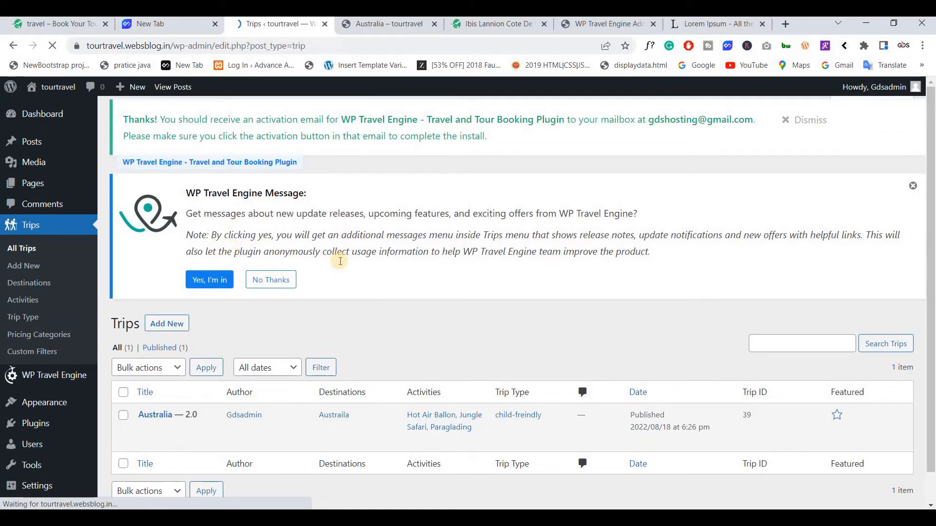
pyautogui.scroll(-1, 293, 259)
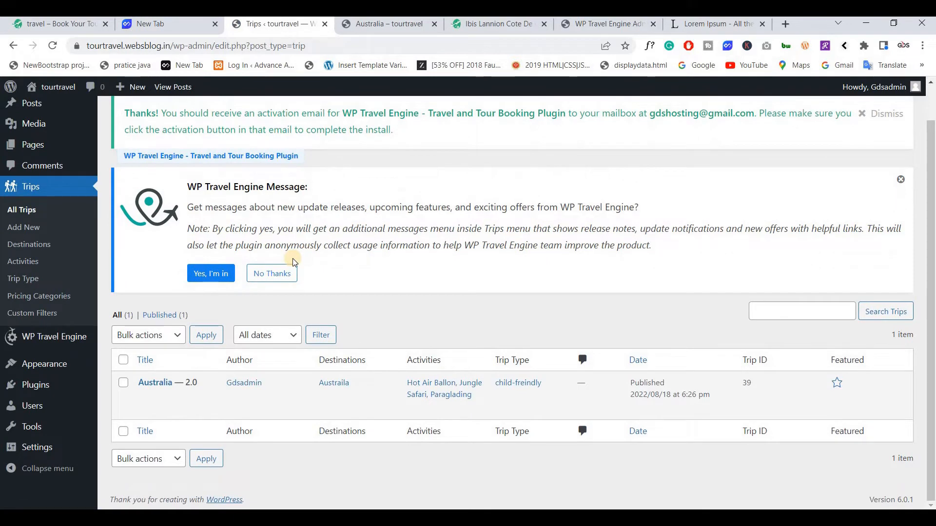
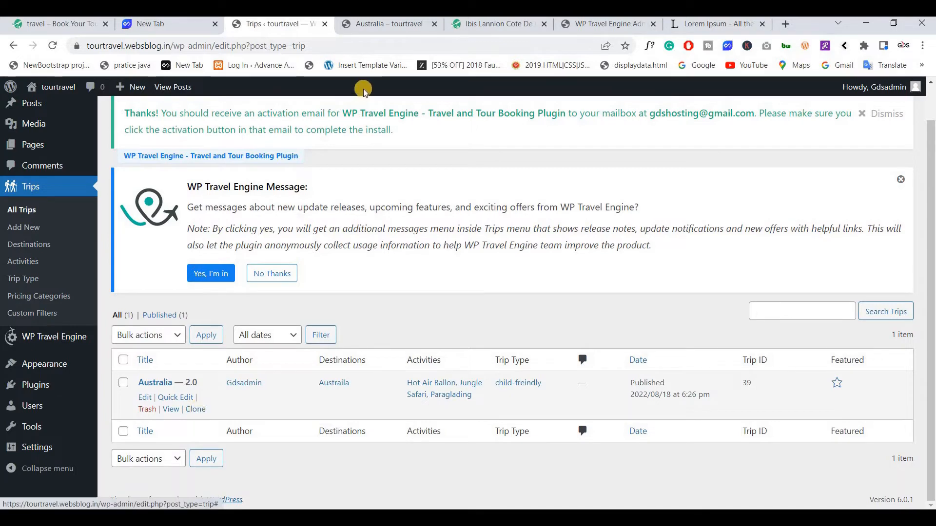
# Open the Australia trip for editing from its published page, keeping the trips list open in its own tab.
pyautogui.click(398, 24)
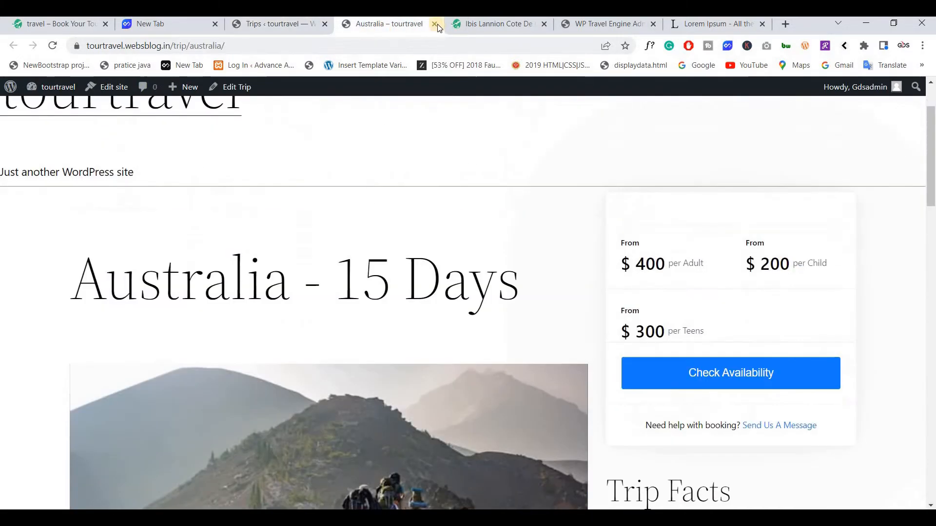
pyautogui.click(238, 90)
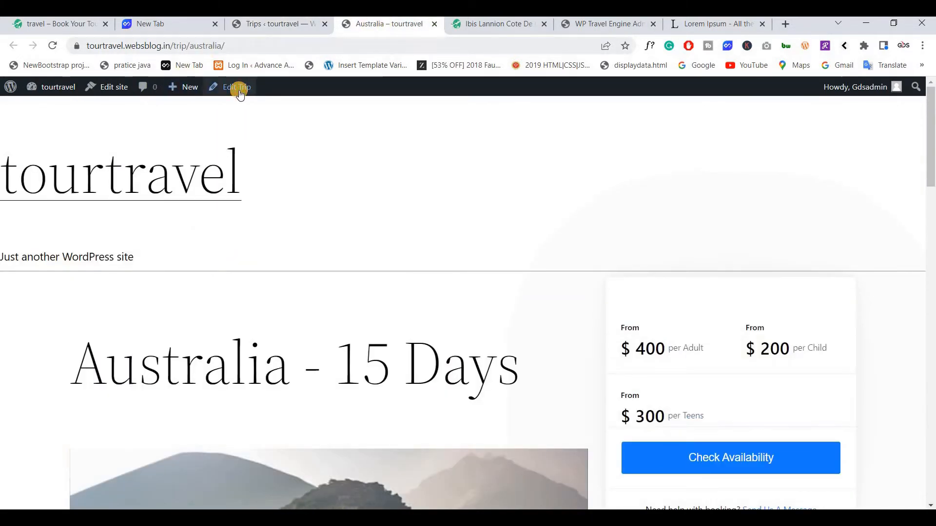
pyautogui.click(280, 24)
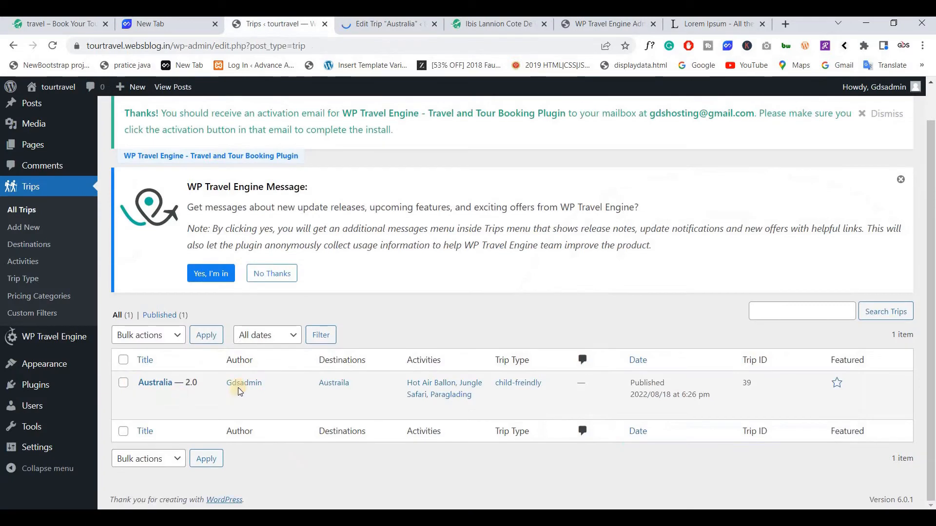
pyautogui.click(375, 26)
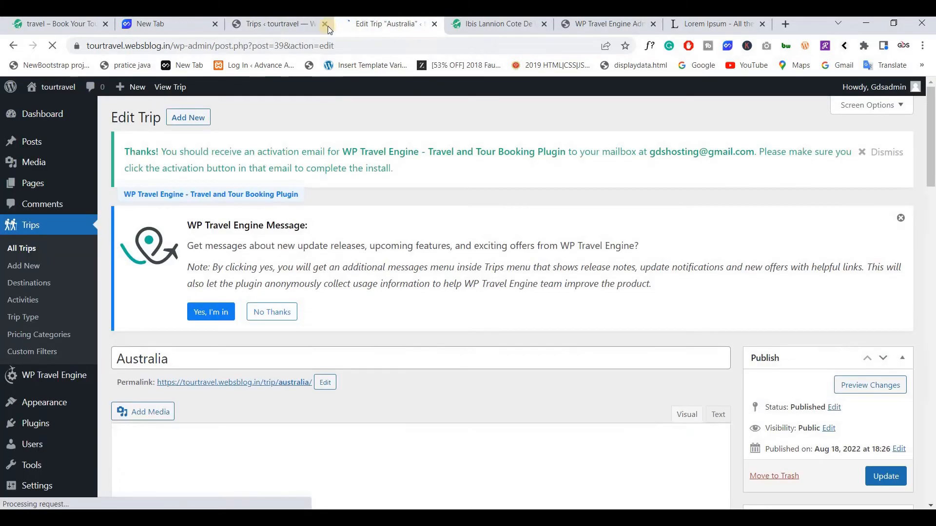
# Check the Australia entry in the trips list and look over the trip's content and general settings on its edit page.
pyautogui.click(296, 25)
pyautogui.moveTo(173, 415)
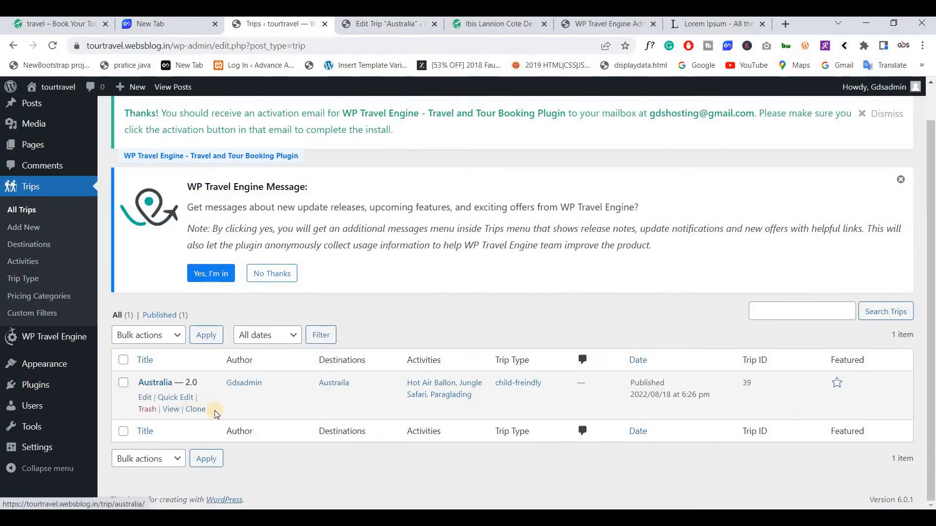
pyautogui.click(380, 24)
pyautogui.scroll(-5, 359, 282)
pyautogui.scroll(-8, 358, 281)
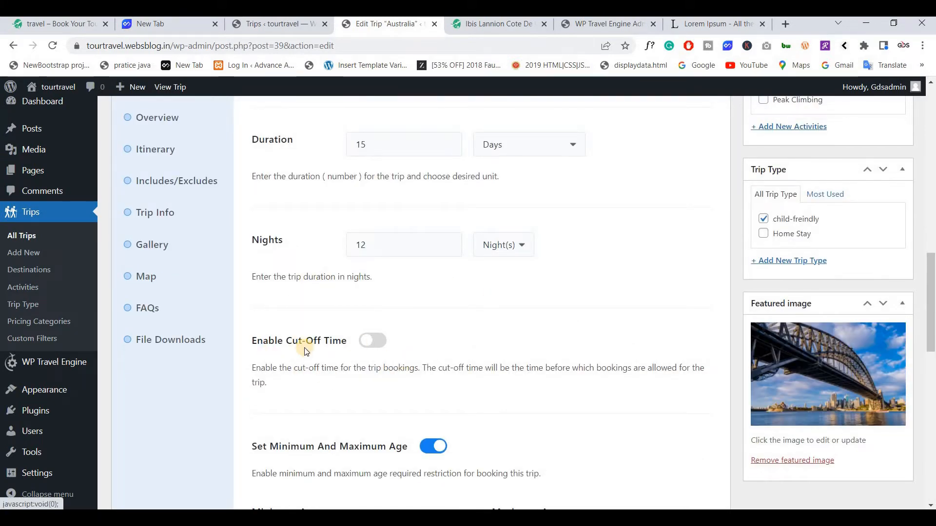
pyautogui.scroll(13, 784, 230)
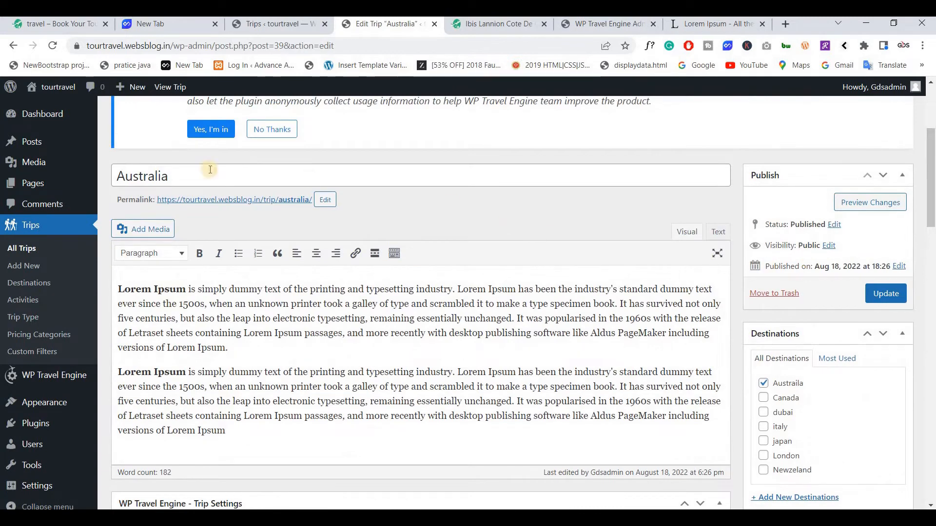
# Clone the Australia trip and open the refreshed trips list in a separate tab.
pyautogui.click(268, 28)
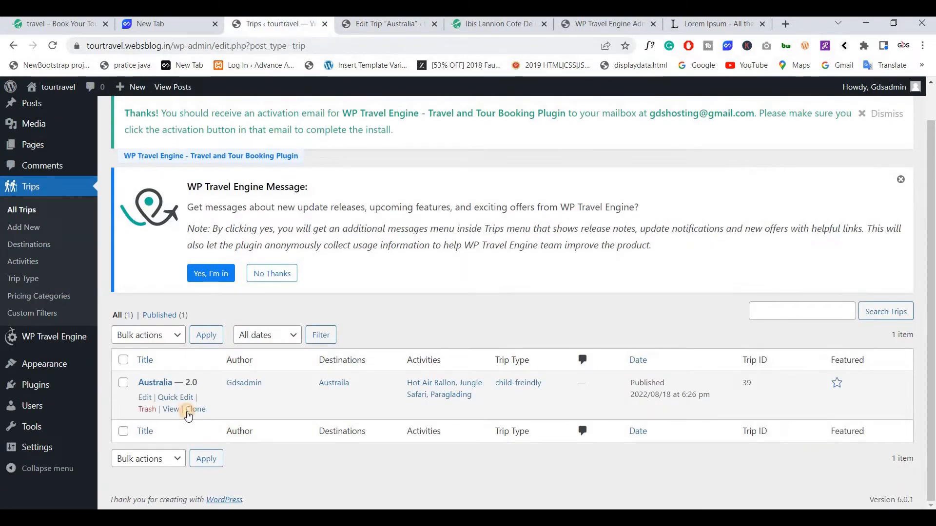
pyautogui.click(189, 412)
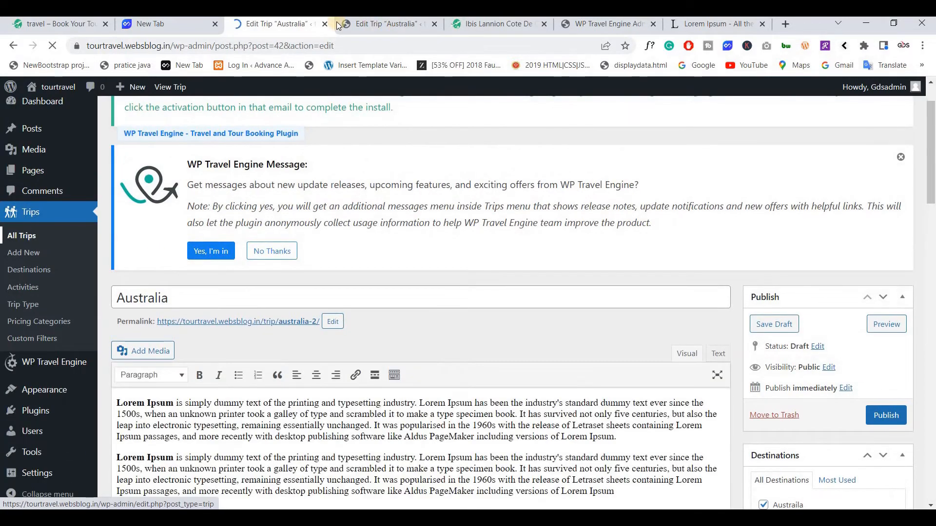
pyautogui.moveTo(336, 26); pyautogui.dragTo(243, 29)
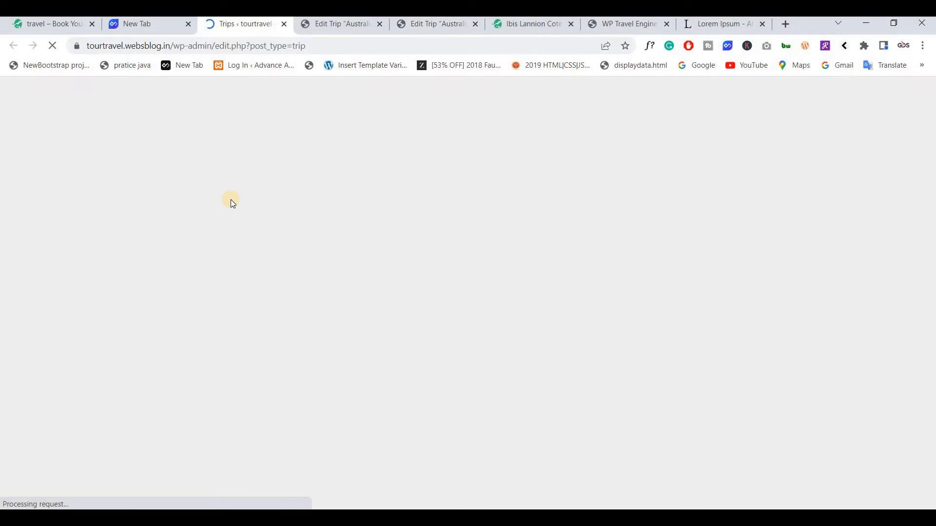
pyautogui.scroll(-2, 181, 308)
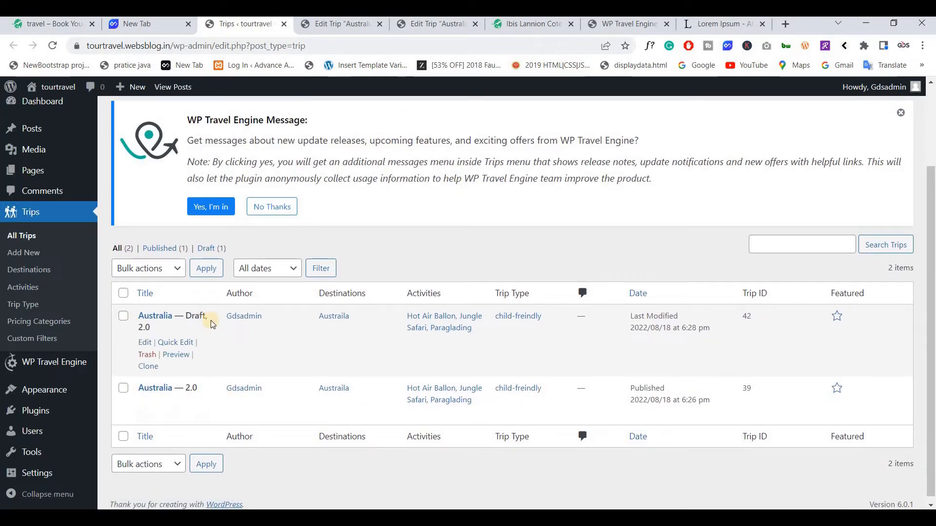
# Look over the cloned draft's title, permalink and description, comparing it with the entries in the trips list.
pyautogui.click(326, 27)
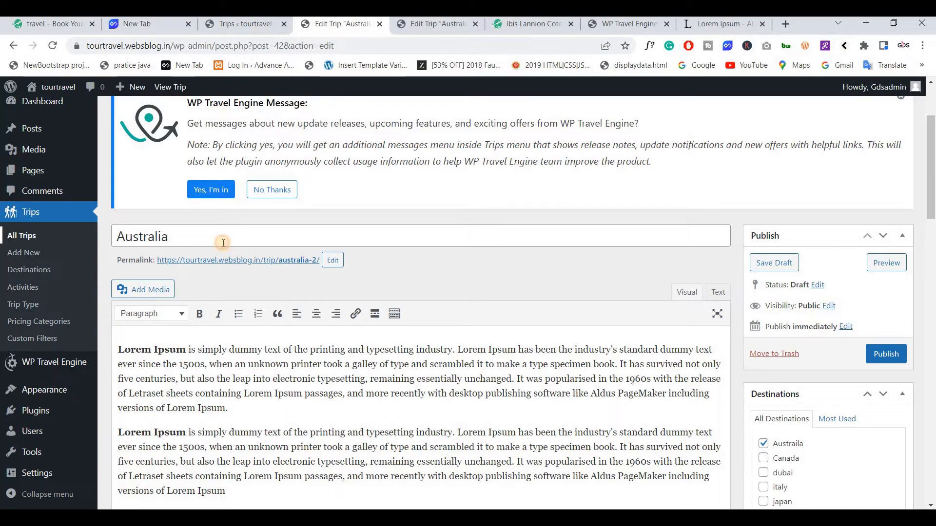
pyautogui.click(245, 235)
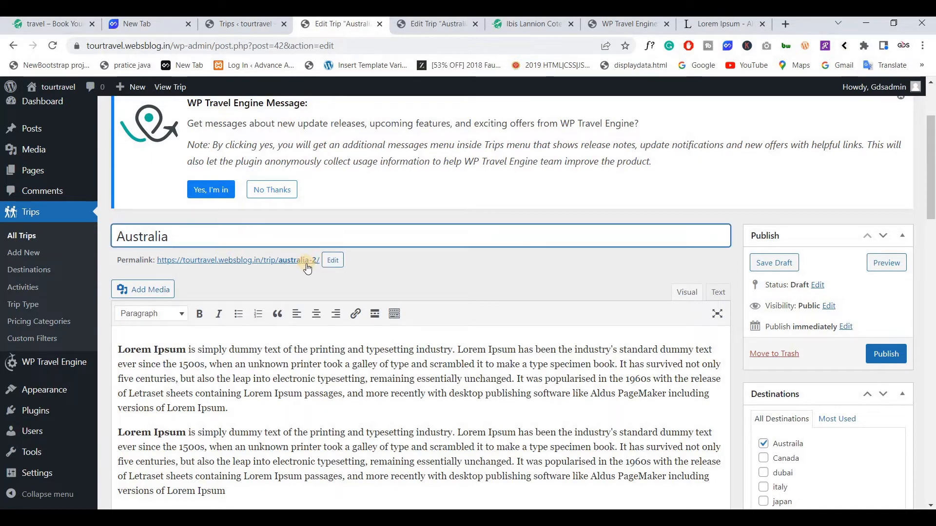
pyautogui.click(243, 24)
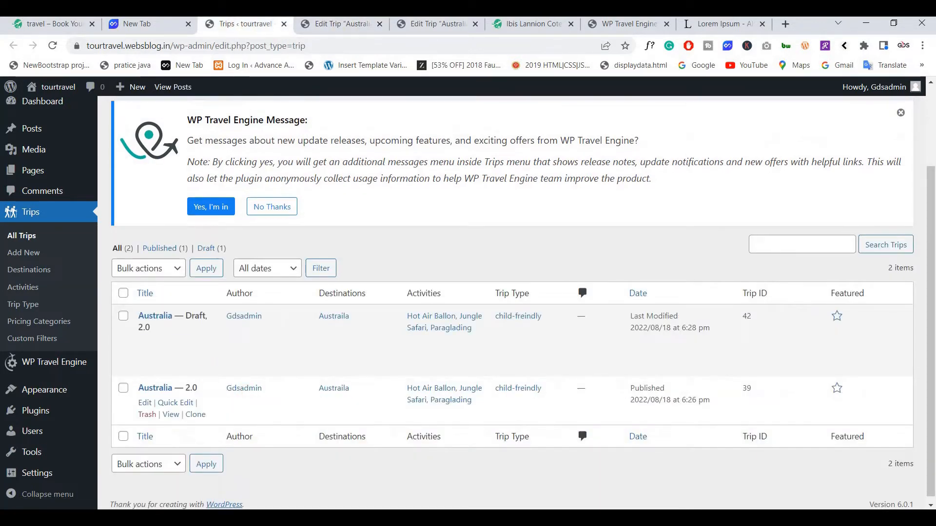
pyautogui.click(337, 27)
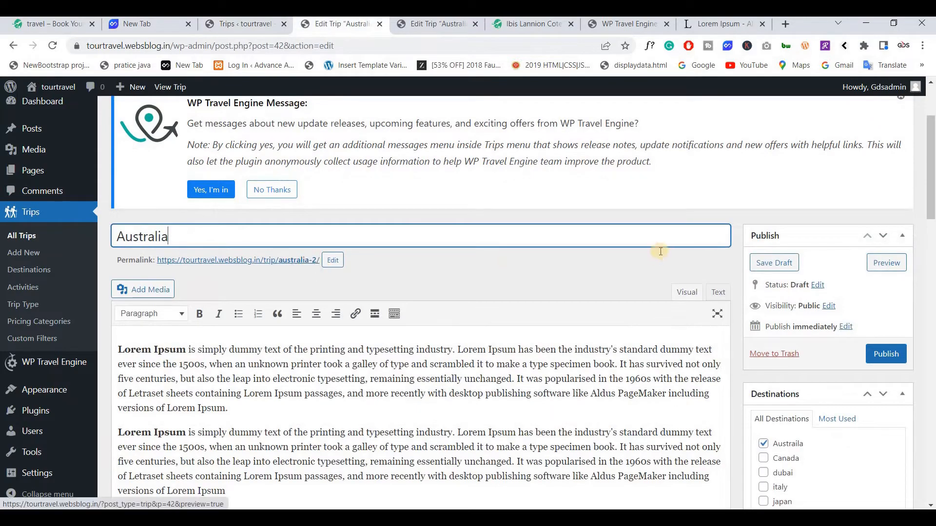
pyautogui.scroll(-10, 660, 251)
pyautogui.scroll(12, 305, 375)
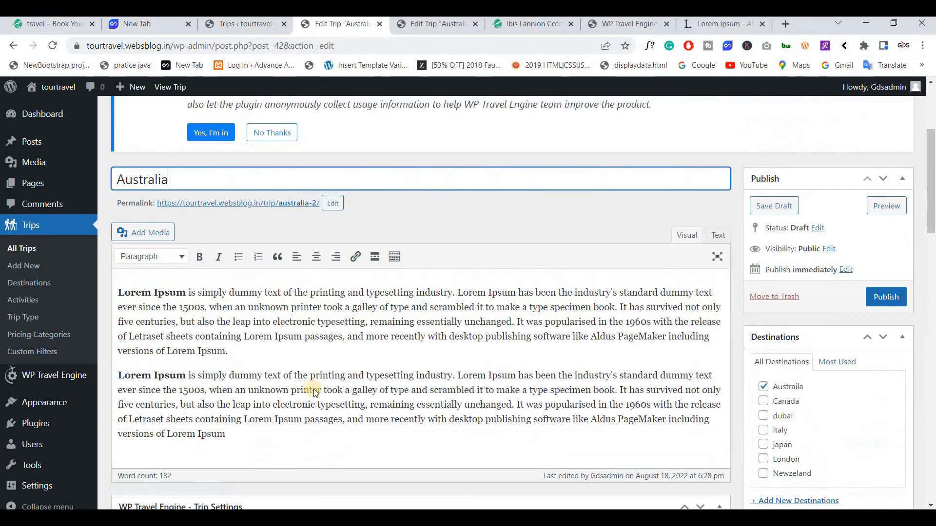
# Change the cloned trip's permalink slug to "itly".
pyautogui.click(328, 383)
pyautogui.scroll(-1, 309, 326)
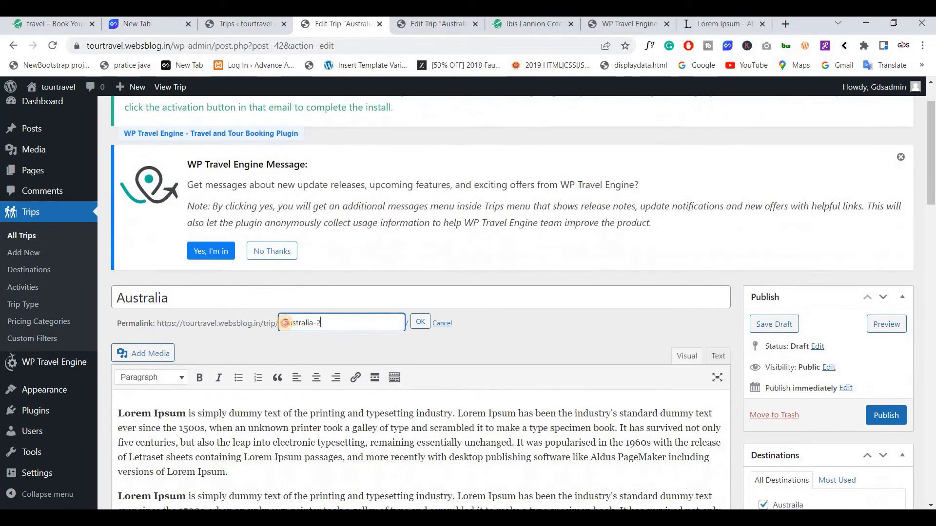
pyautogui.tripleClick(284, 324)
pyautogui.press('BackSpace')
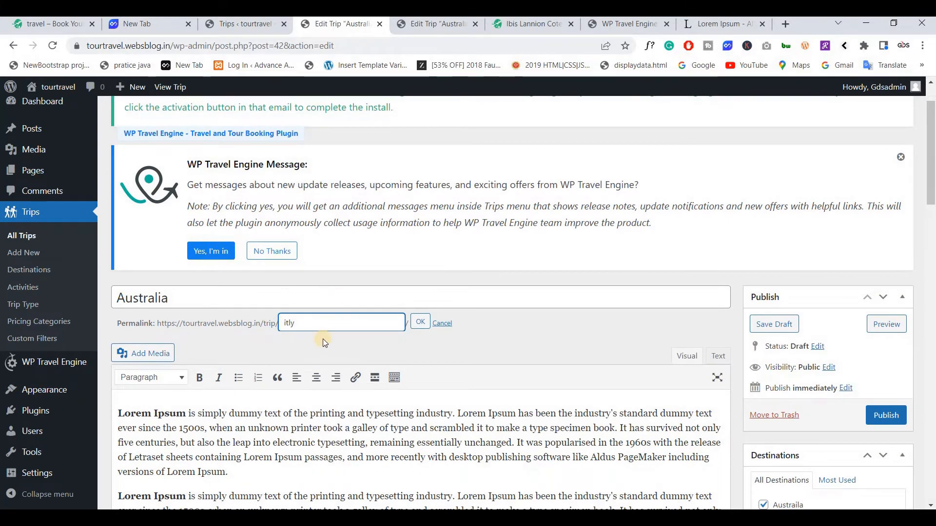
pyautogui.click(420, 323)
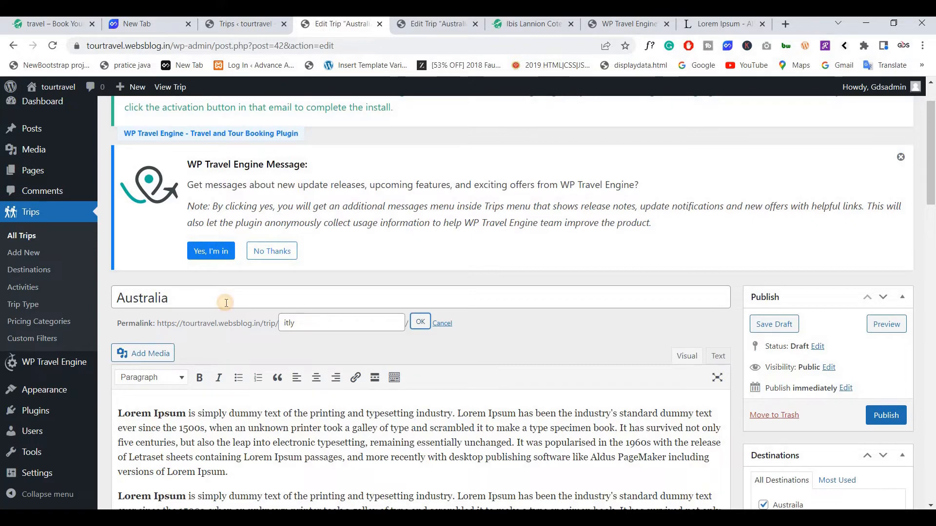
# Rename the cloned trip as "Itly".
pyautogui.doubleClick(226, 302)
pyautogui.press('BackSpace')
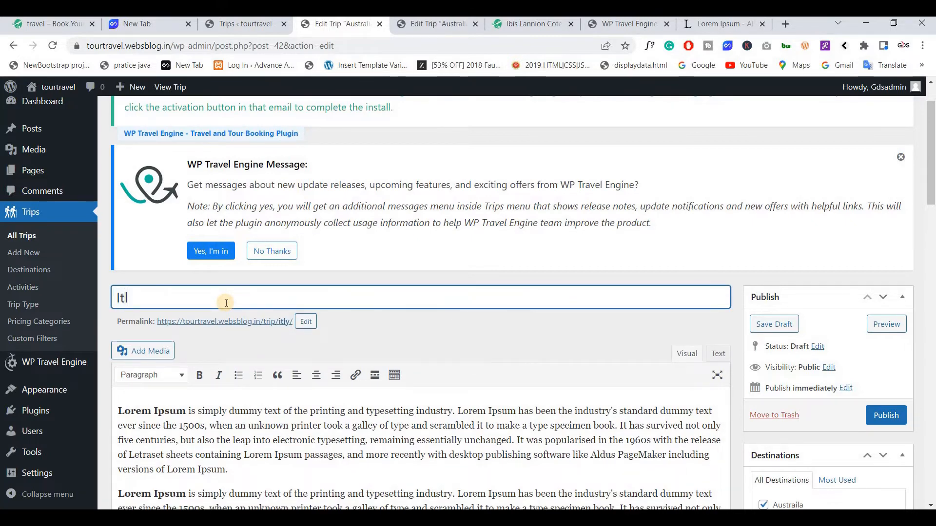
pyautogui.write('Itlu')
pyautogui.press('BackSpace')
pyautogui.write('y')
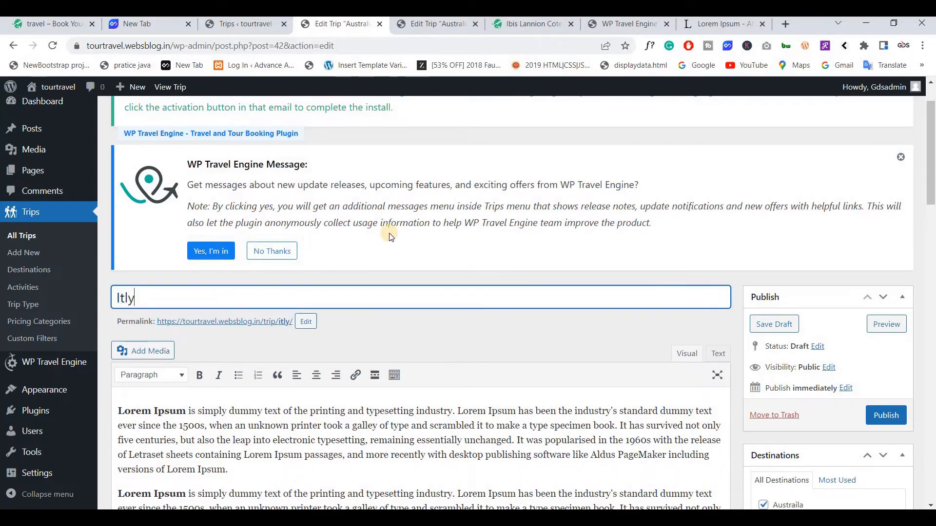
# Assign the cloned trip to the italy destination instead of Austraila.
pyautogui.scroll(-7, 783, 205)
pyautogui.scroll(1, 783, 206)
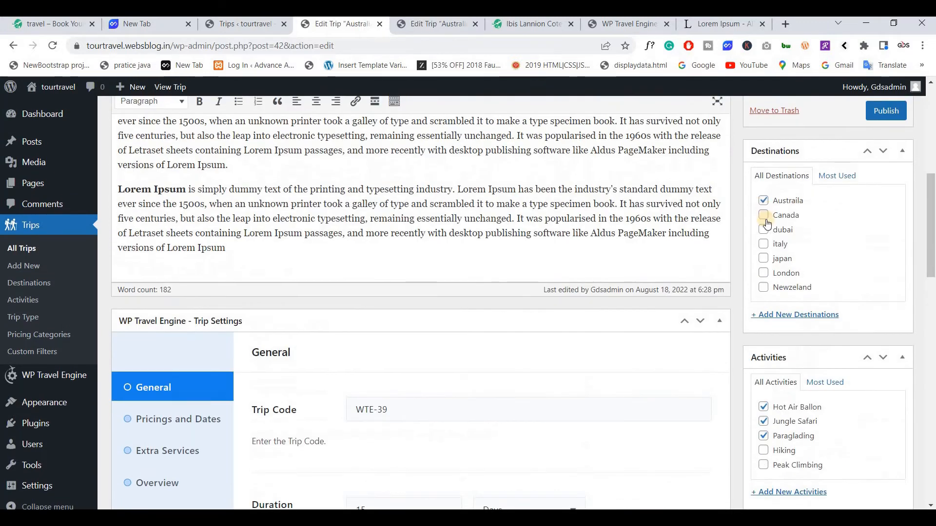
pyautogui.click(761, 204)
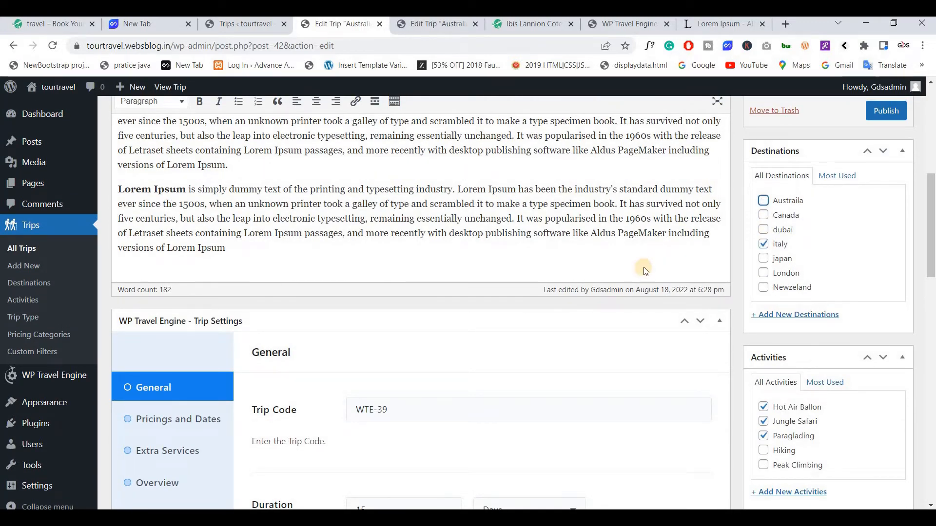
# Remove Jungle Safari from the cloned trip's activities and make Home Stay its only trip type.
pyautogui.scroll(-3, 643, 270)
pyautogui.click(764, 239)
pyautogui.scroll(-2, 759, 330)
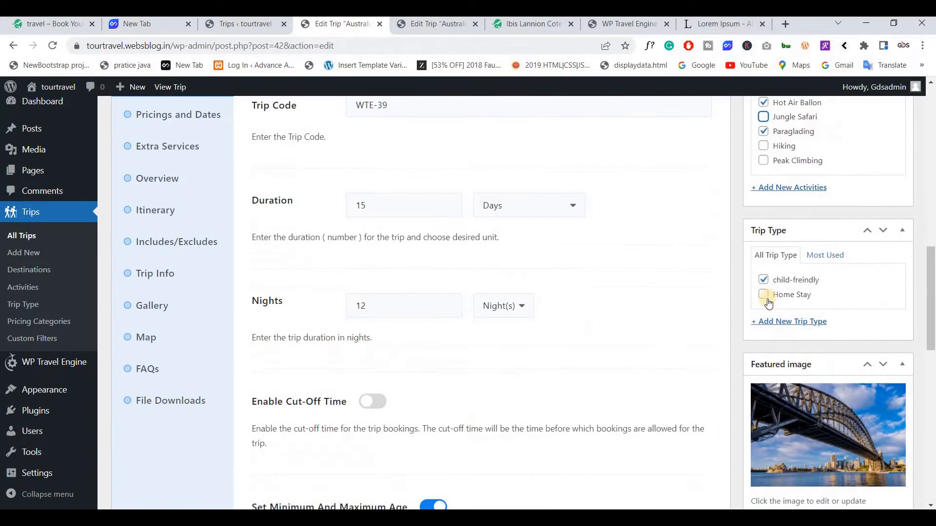
pyautogui.scroll(1, 379, 252)
# Set the cloned trip's duration to 12 days and 10 nights.
pyautogui.click(384, 260)
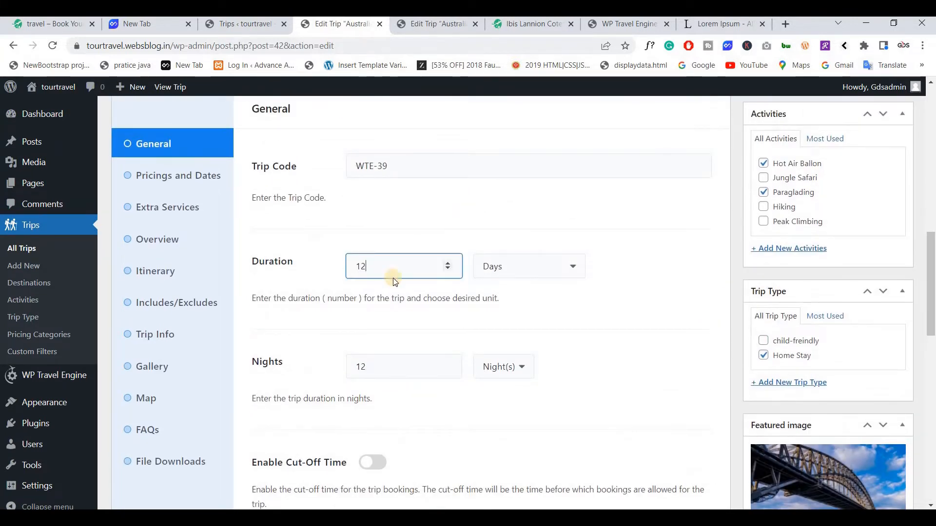
pyautogui.scroll(-3, 394, 281)
pyautogui.doubleClick(395, 244)
pyautogui.write('10')
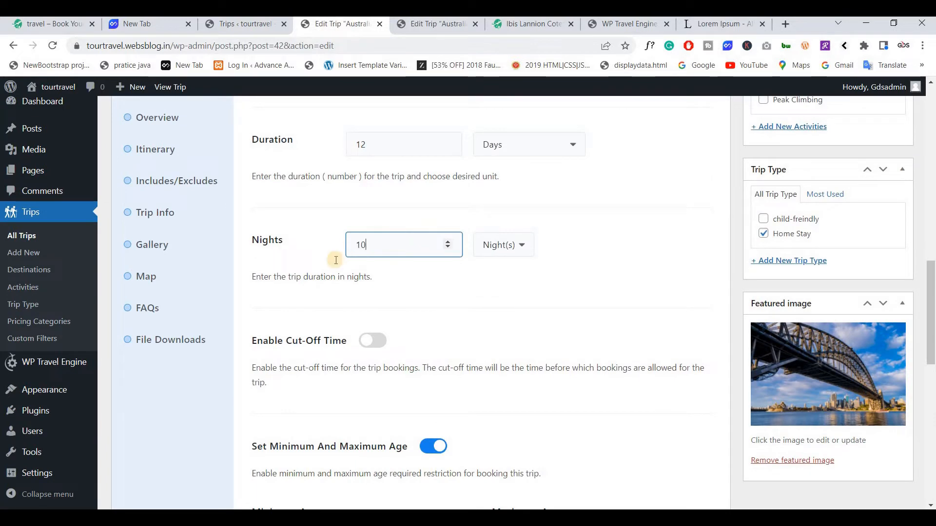
# Open the pricing of Package 1 in the cloned trip and set the Adult price to 450.
pyautogui.scroll(2, 182, 202)
pyautogui.click(183, 176)
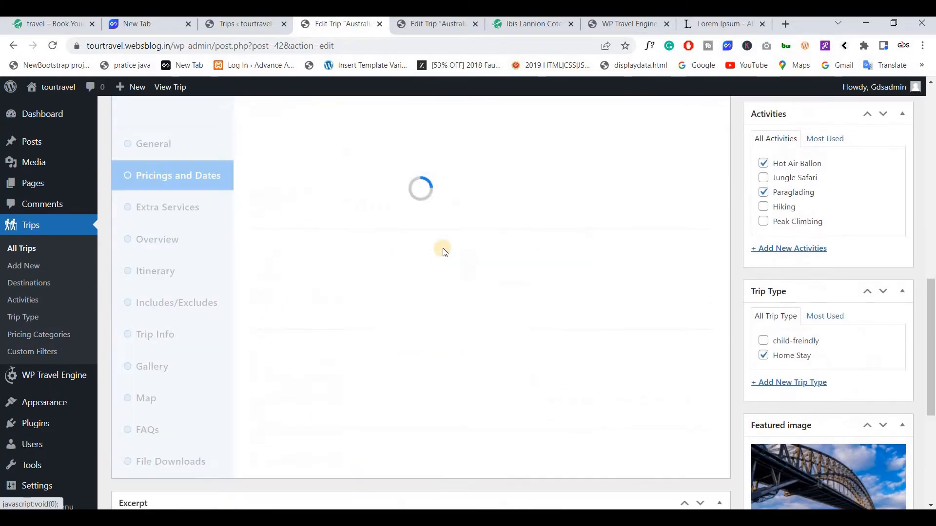
pyautogui.scroll(1, 467, 259)
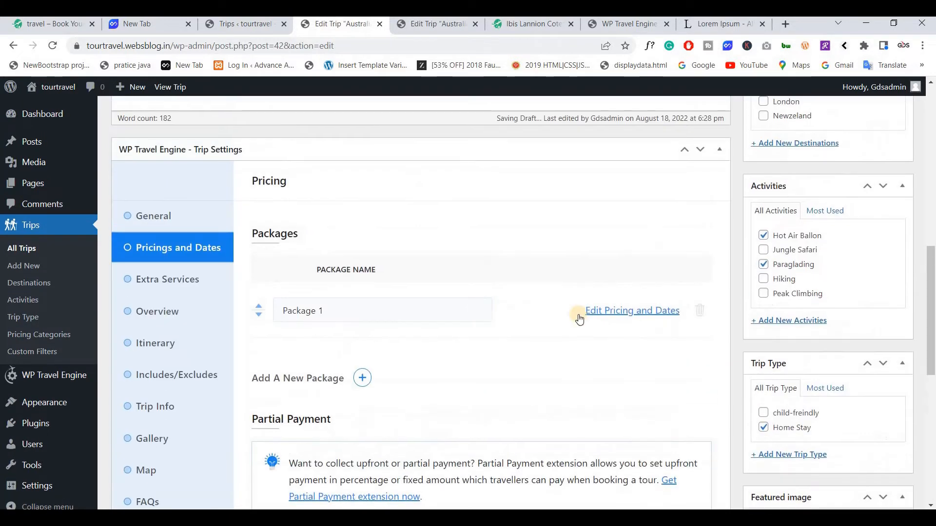
pyautogui.click(579, 318)
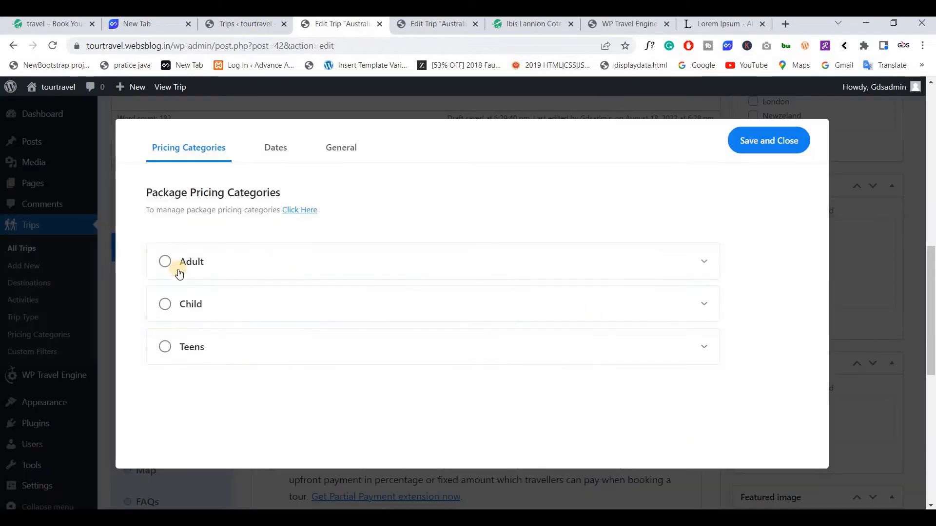
pyautogui.click(180, 263)
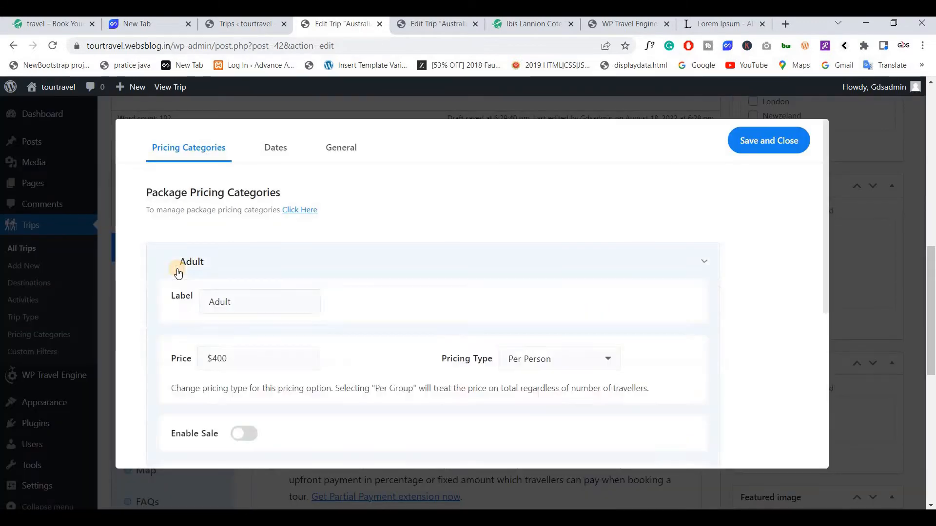
pyautogui.doubleClick(255, 364)
pyautogui.write('450')
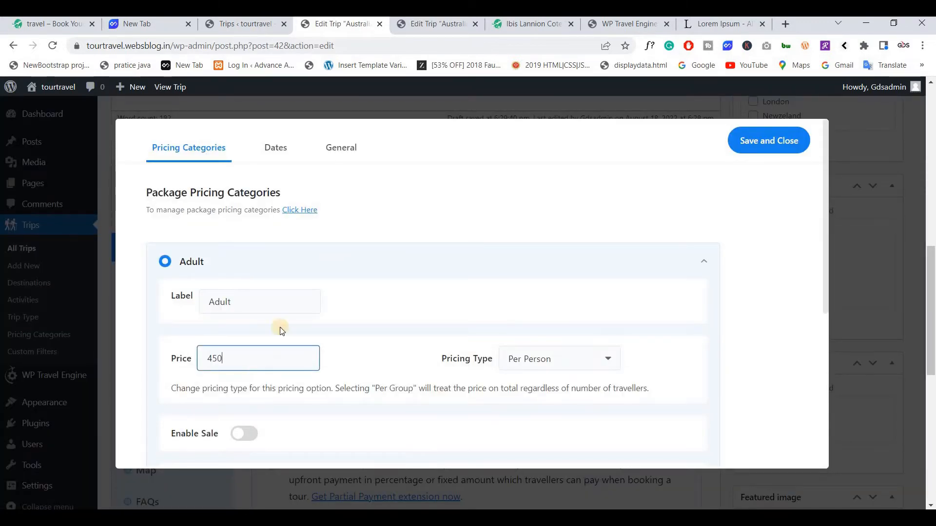
# Set the Child price of Package 1 to 250.
pyautogui.scroll(-3, 330, 259)
pyautogui.scroll(-2, 331, 259)
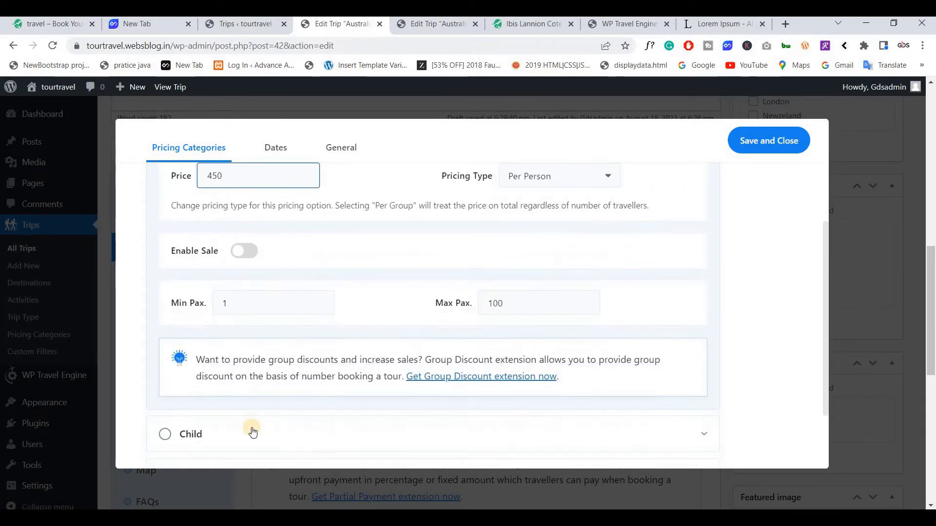
pyautogui.scroll(-1, 255, 278)
pyautogui.scroll(-4, 255, 286)
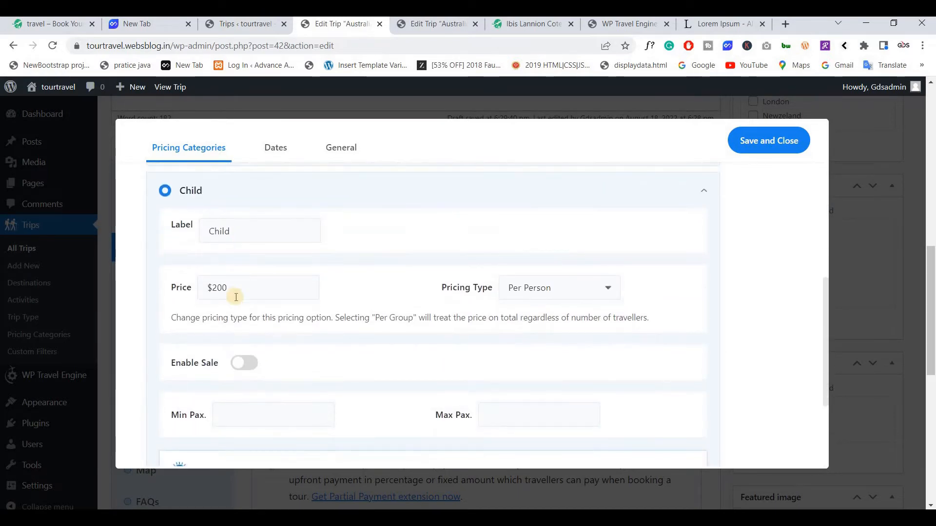
pyautogui.doubleClick(237, 291)
pyautogui.write('250')
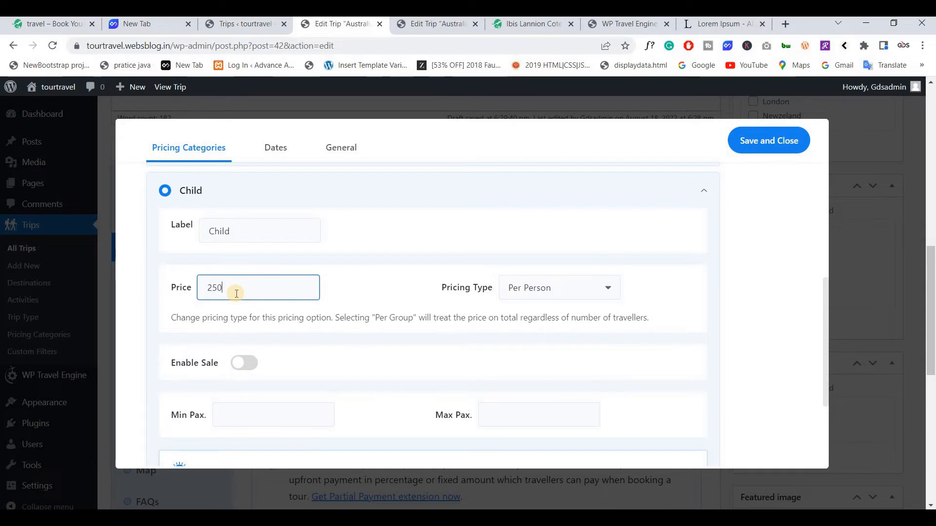
# Set the Teens price of Package 1 to 350 and save the package pricing.
pyautogui.scroll(-2, 217, 425)
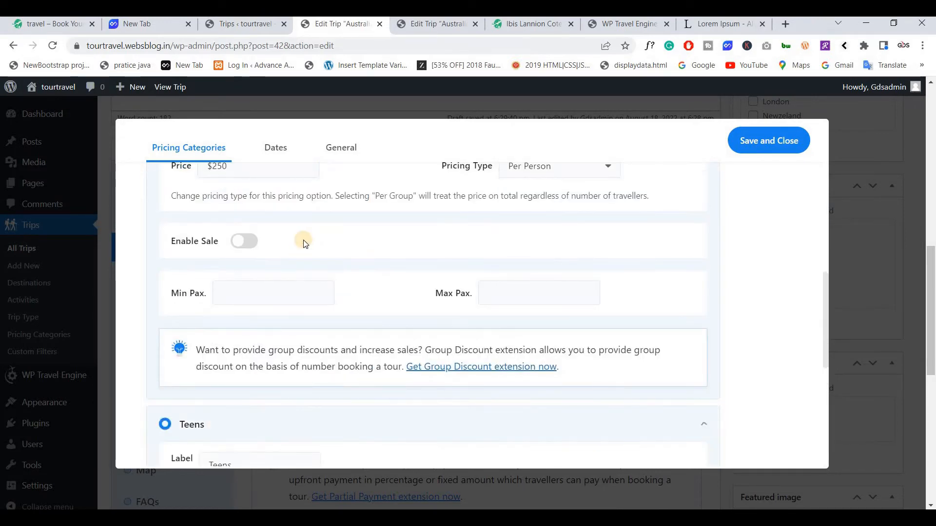
pyautogui.scroll(-5, 246, 278)
pyautogui.doubleClick(253, 269)
pyautogui.write('350')
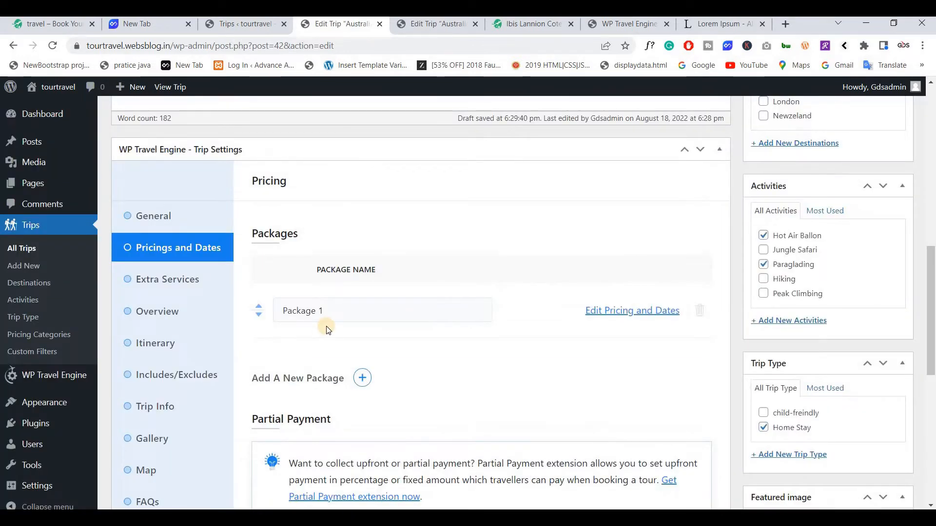
# Remove all five existing images from the cloned trip's image gallery.
pyautogui.scroll(-1, 302, 326)
pyautogui.click(170, 313)
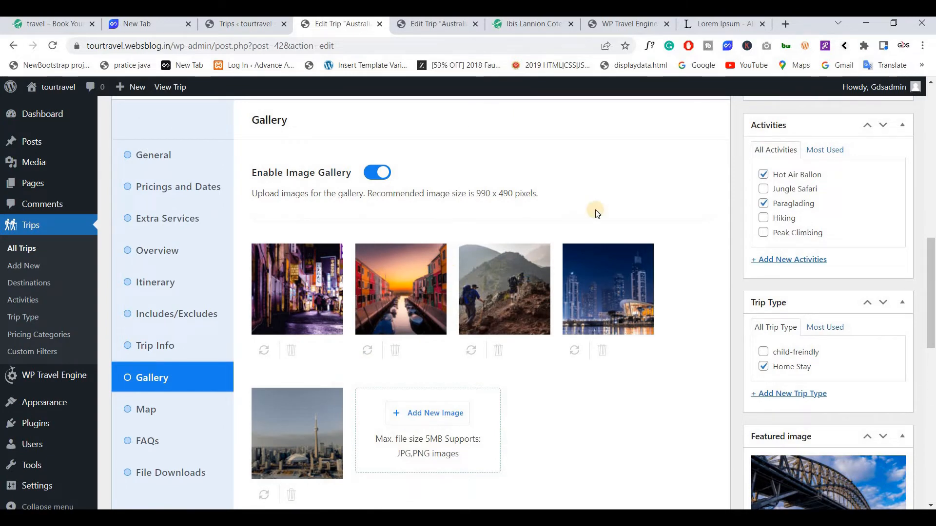
pyautogui.scroll(-2, 591, 234)
pyautogui.scroll(2, 536, 302)
pyautogui.scroll(-4, 394, 300)
pyautogui.scroll(5, 396, 302)
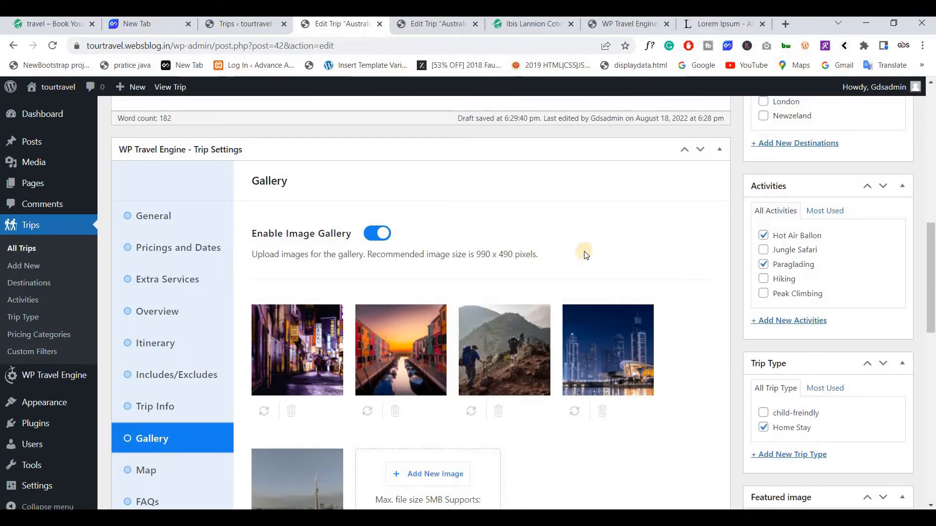
pyautogui.scroll(-4, 599, 235)
pyautogui.click(496, 230)
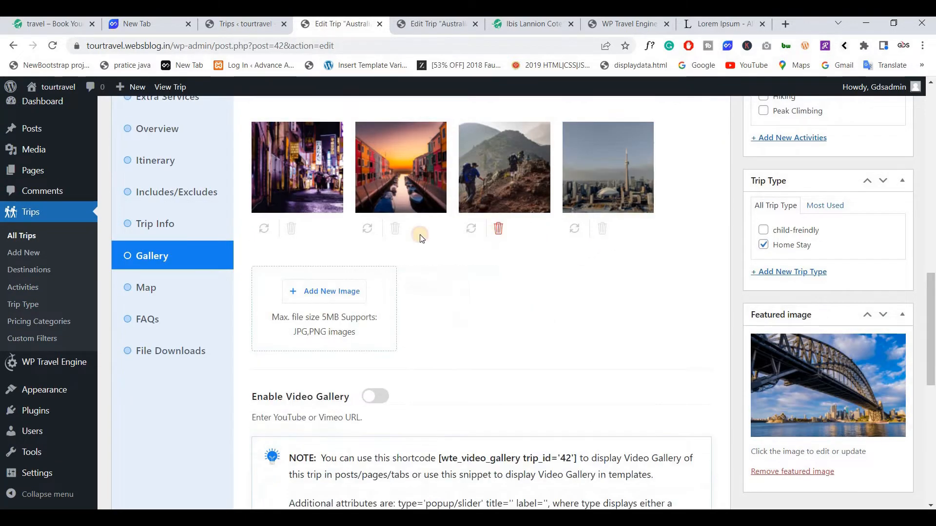
pyautogui.click(395, 228)
pyautogui.click(291, 229)
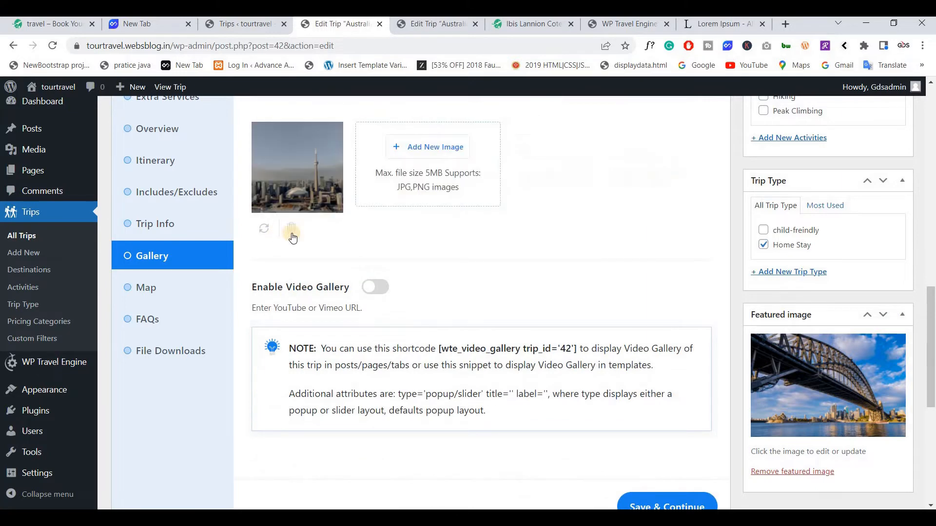
pyautogui.click(290, 229)
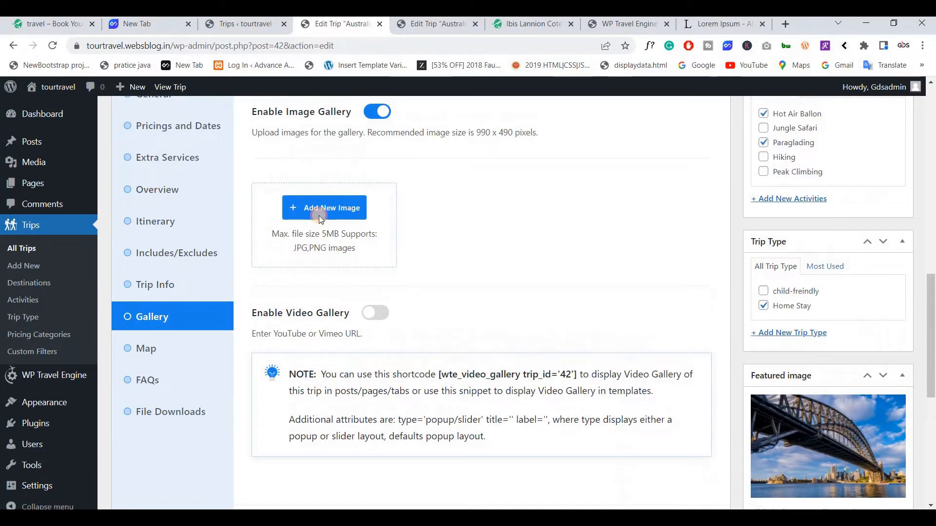
# Add the colourful canal, mountain hikers, living room, people in bed, harbour bridge and riverside images from the media library to the trip gallery.
pyautogui.click(317, 207)
pyautogui.click(476, 331)
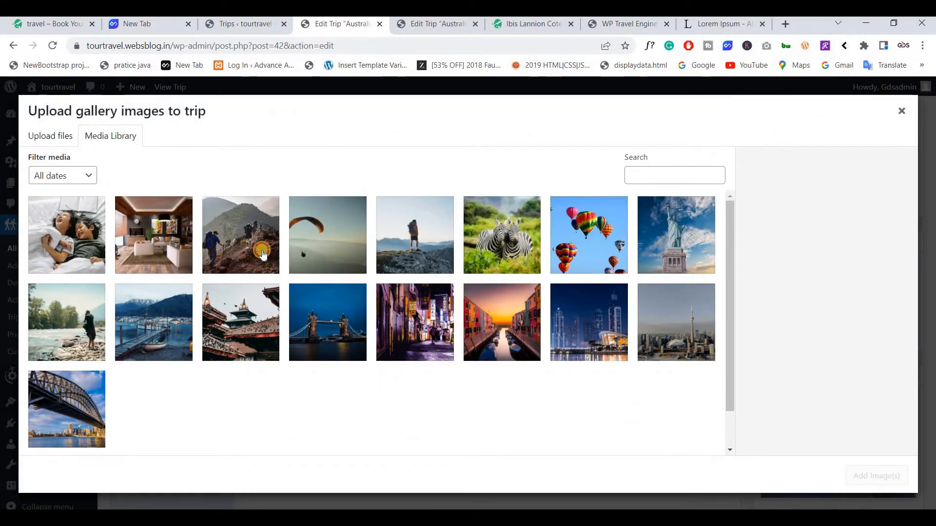
pyautogui.click(241, 237)
pyautogui.click(154, 235)
pyautogui.click(66, 235)
pyautogui.click(67, 410)
pyautogui.click(67, 323)
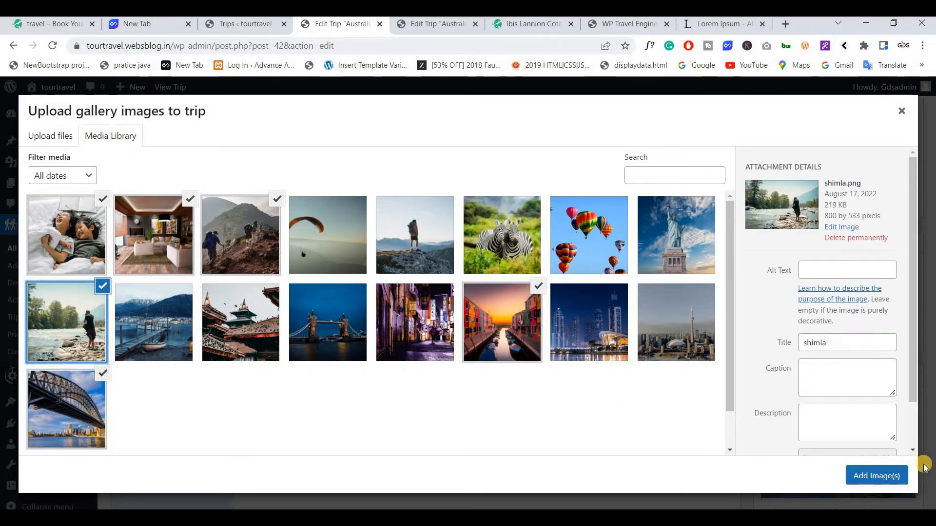
pyautogui.click(877, 476)
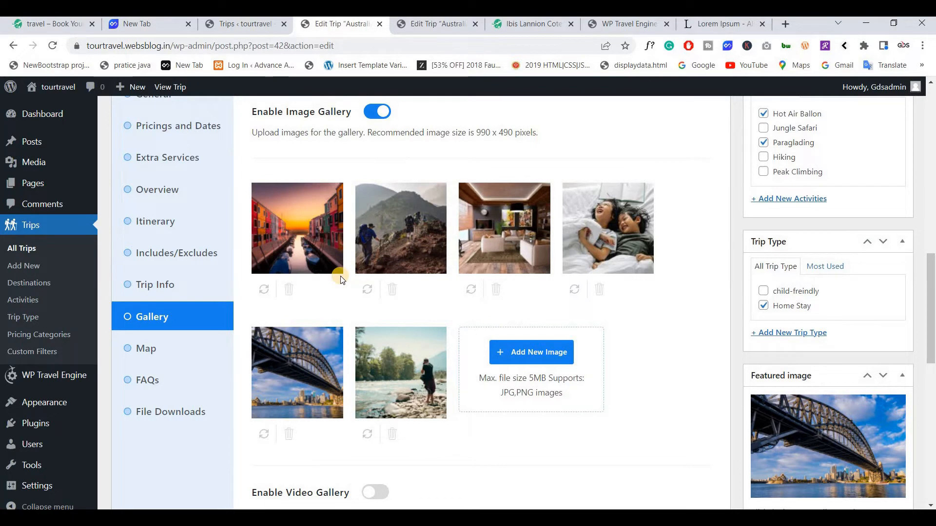
# Review the map and FAQs settings of the cloned trip.
pyautogui.scroll(-3, 340, 279)
pyautogui.click(159, 238)
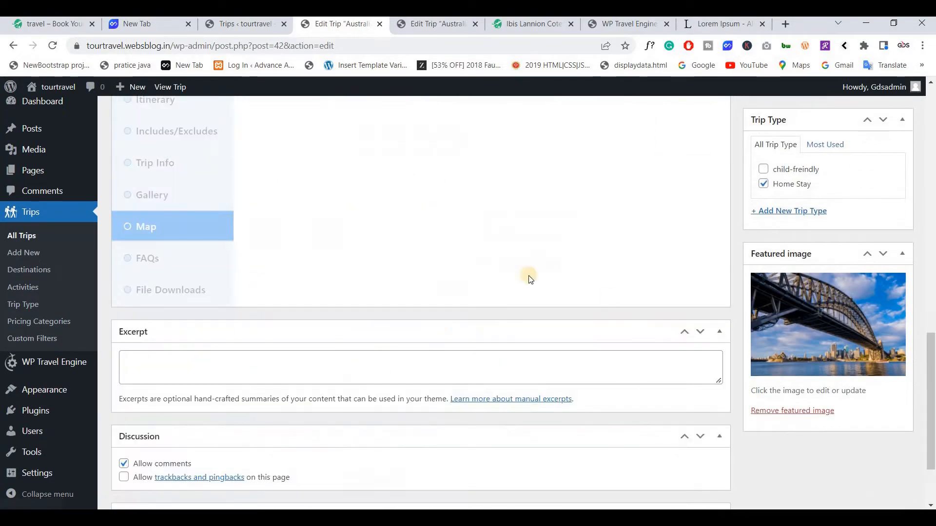
pyautogui.scroll(1, 477, 327)
pyautogui.scroll(-2, 477, 327)
pyautogui.click(142, 328)
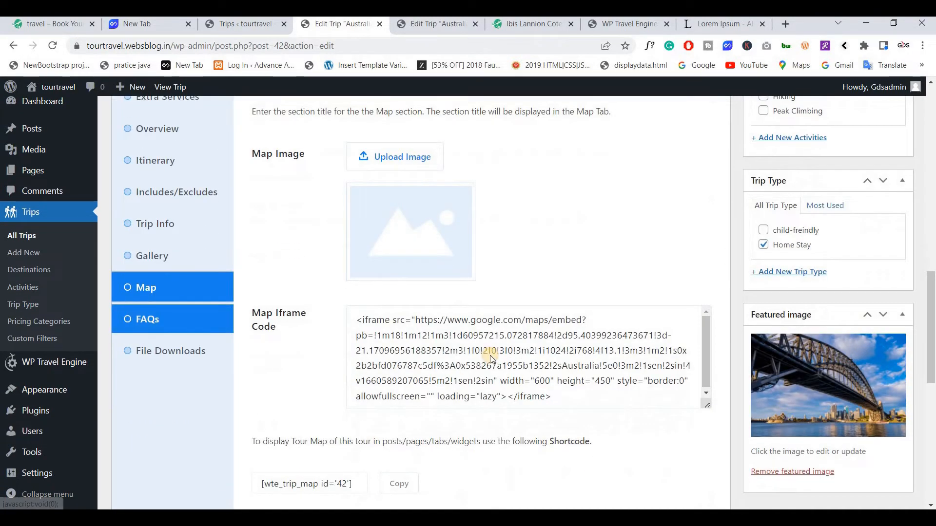
pyautogui.scroll(2, 484, 356)
# Replace the trip's featured image with italy.png from the media library and publish the trip.
pyautogui.scroll(-3, 828, 352)
pyautogui.click(828, 351)
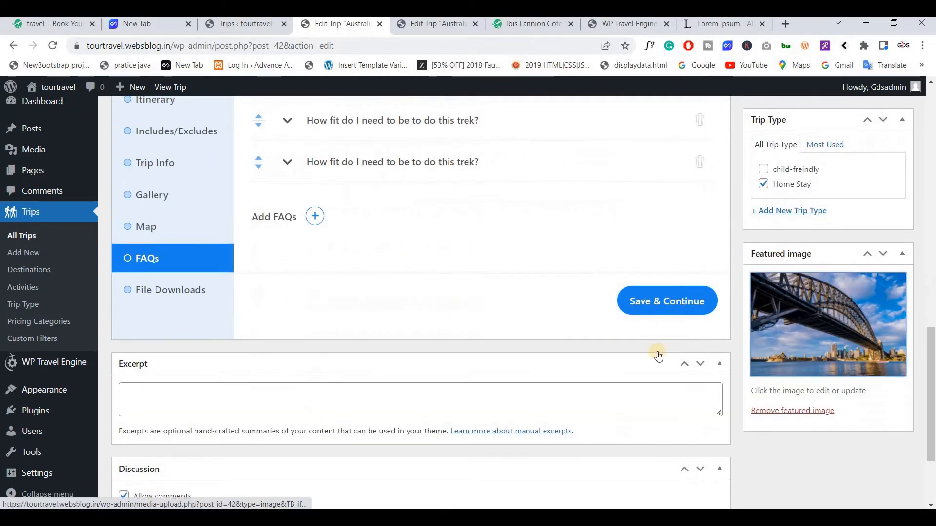
pyautogui.click(514, 332)
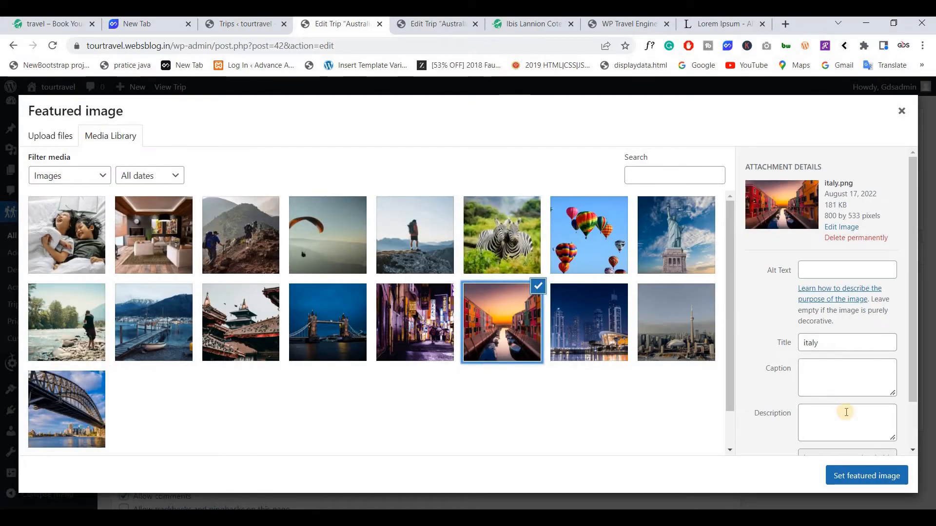
pyautogui.click(855, 469)
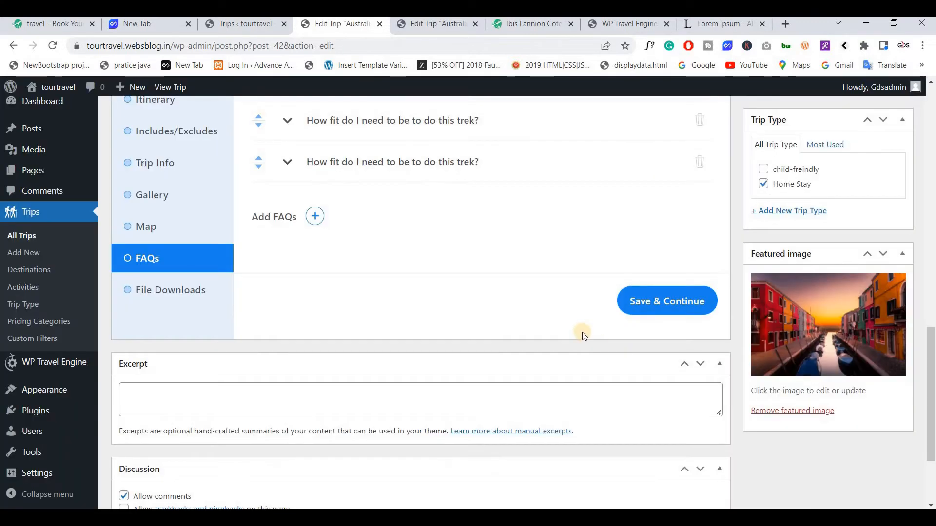
pyautogui.scroll(10, 582, 332)
pyautogui.click(886, 244)
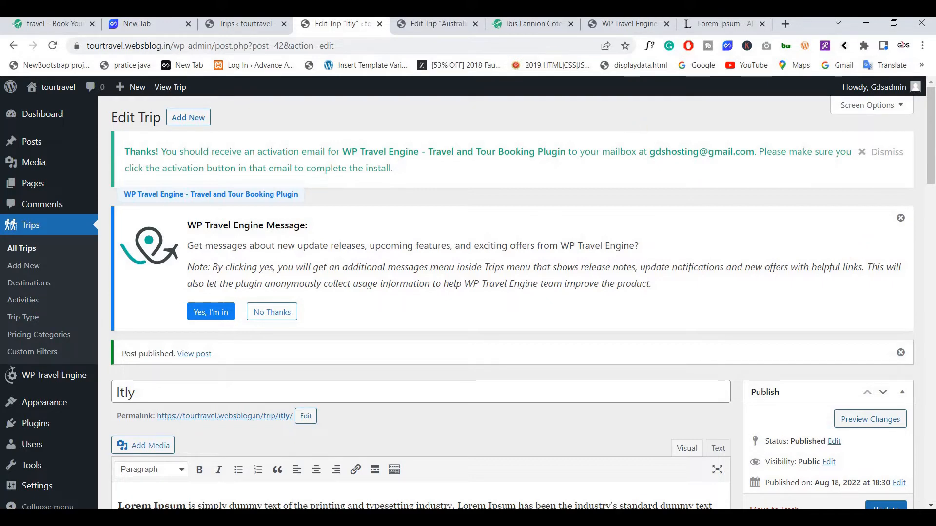
# Refresh the list of all trips to check the published trip, and close the trip editing pages.
pyautogui.click(255, 28)
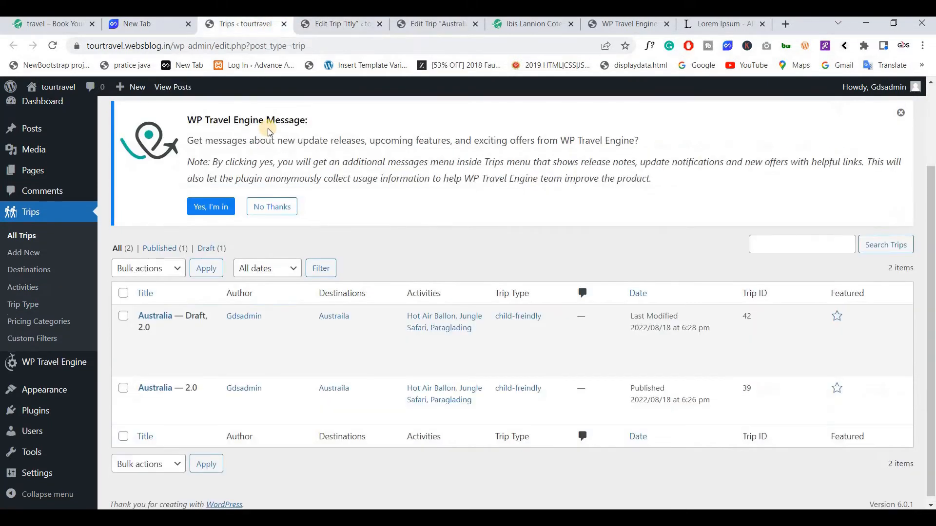
pyautogui.click(52, 45)
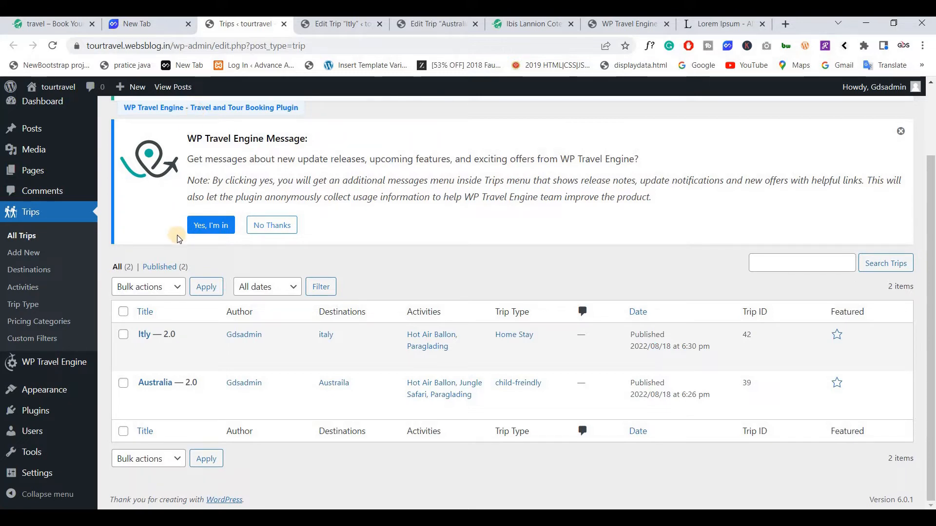
pyautogui.click(380, 24)
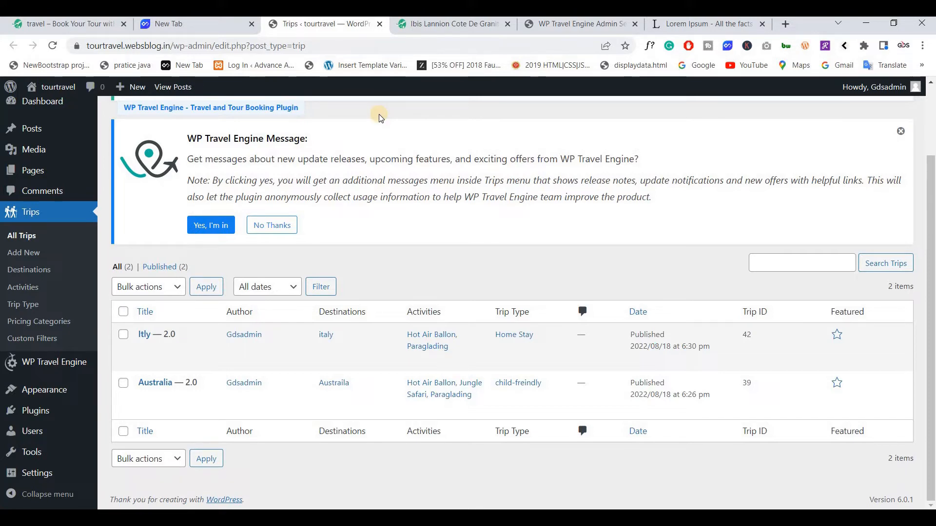
# View the front page of the tourtravel site and open the demo travel site's home page for comparison.
pyautogui.middleClick(54, 87)
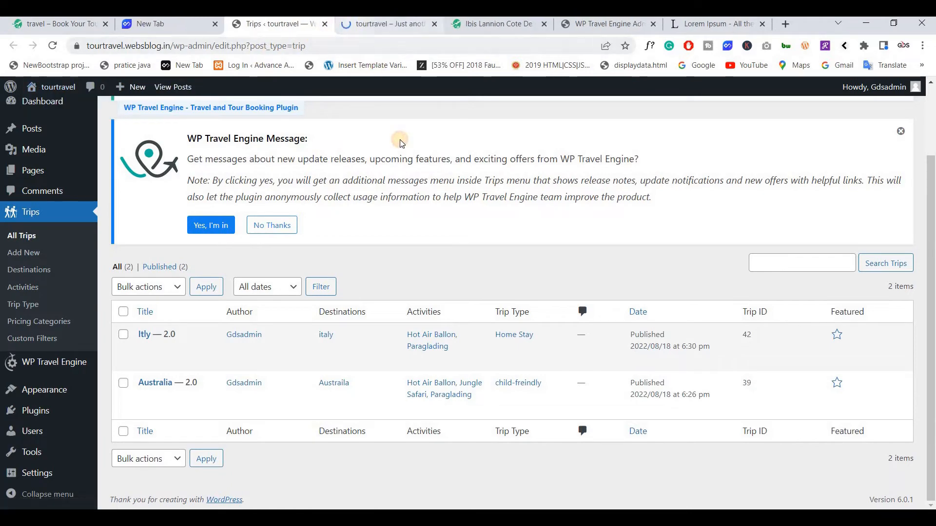
pyautogui.hotkey('ctrl', 'Tab')
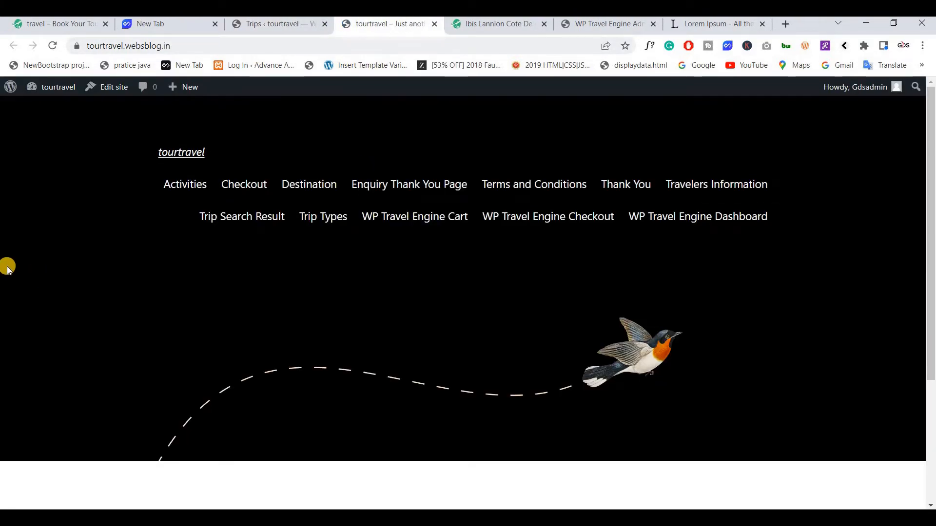
pyautogui.scroll(-4, 7, 268)
pyautogui.scroll(4, 7, 269)
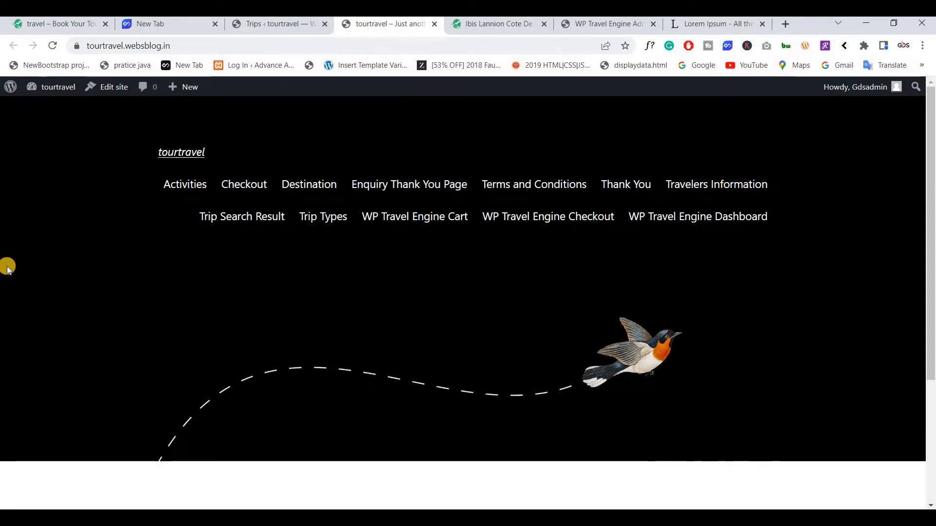
pyautogui.click(509, 31)
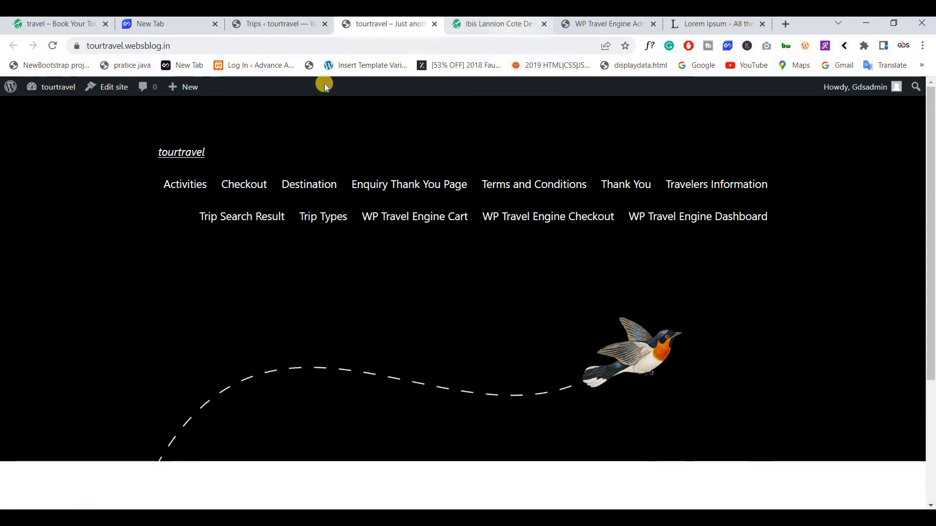
pyautogui.click(181, 150)
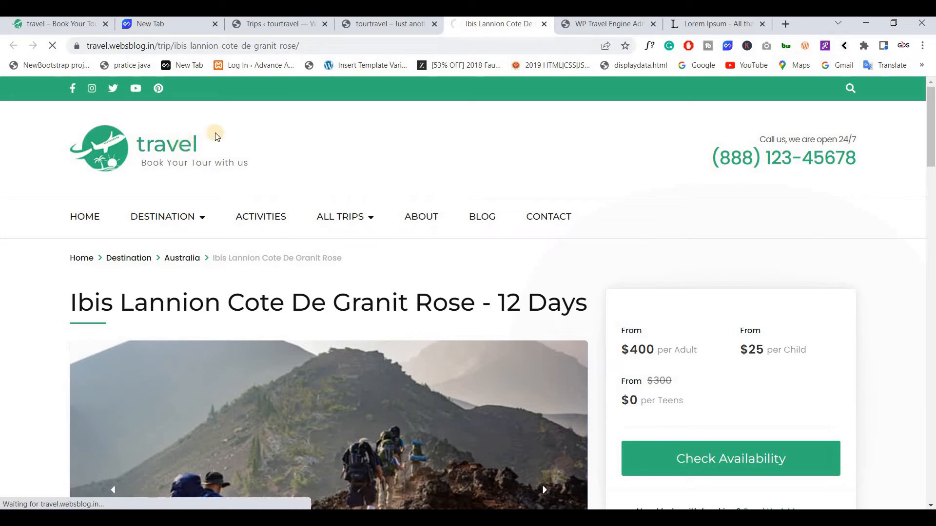